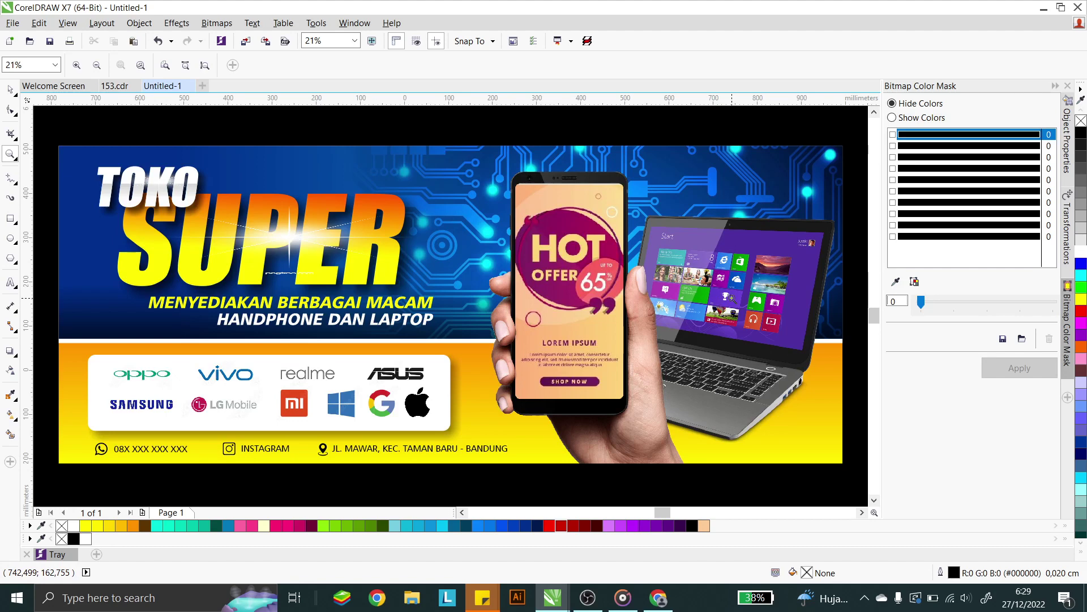
Preview the finished TOKO SUPER banner in full screen, then return to the editing view
{"action": "key", "text": "F9"}
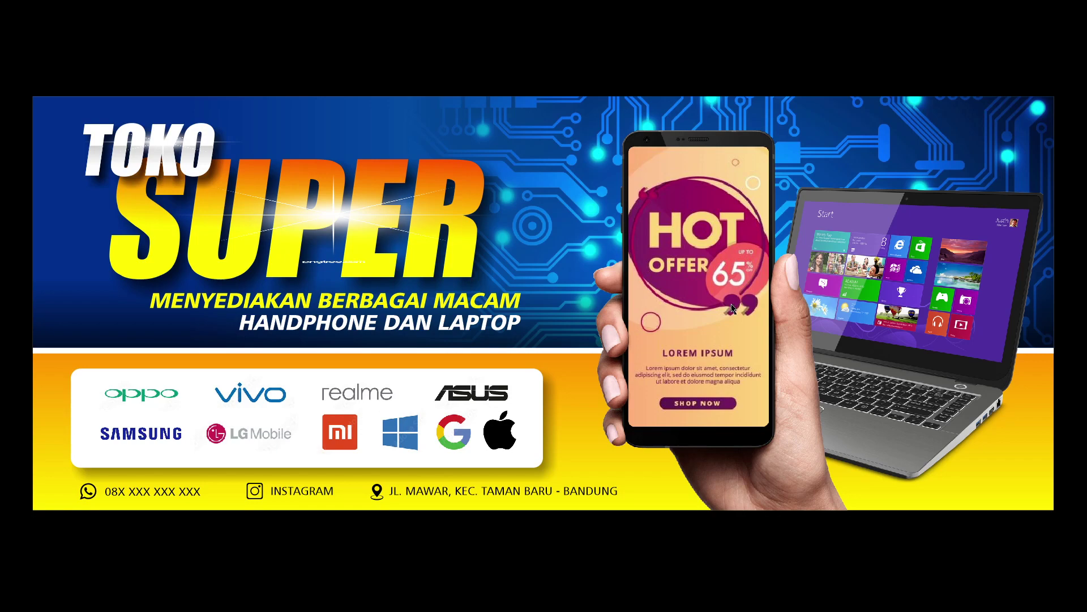
{"action": "left_click", "coordinate": [708, 321]}
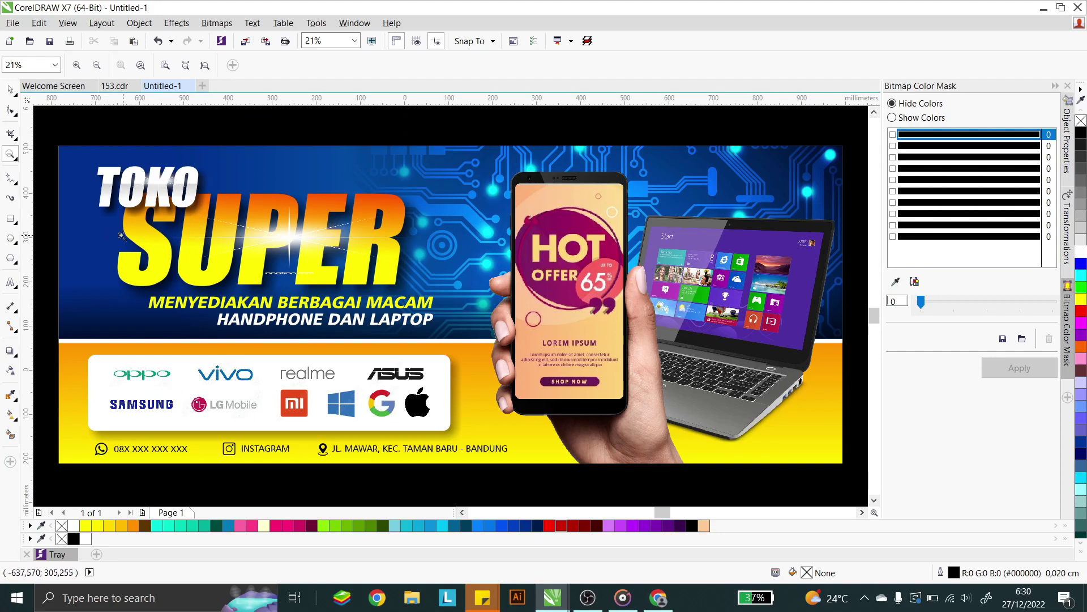
{"action": "left_click", "coordinate": [10, 90]}
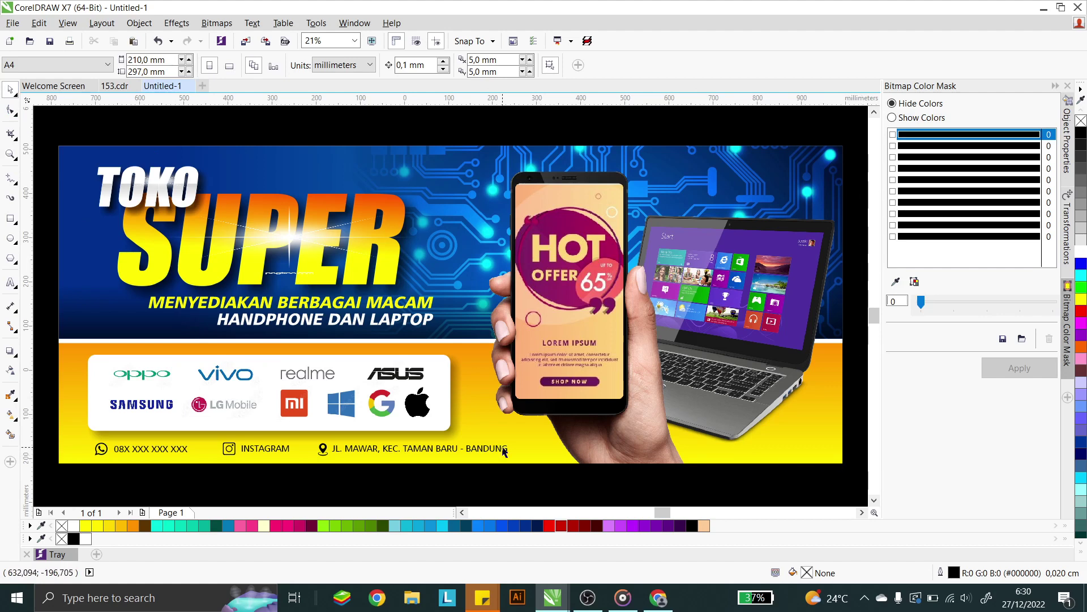
Set the document's measurement units to centimeters
{"action": "left_click_drag", "start_coordinate": [57, 127], "coordinate": [815, 478]}
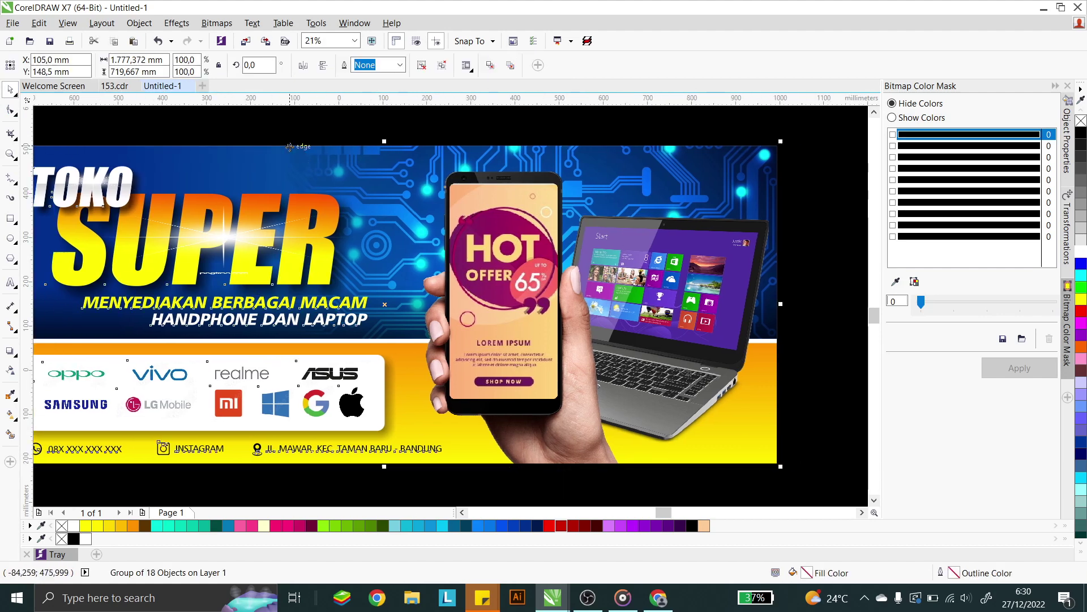
{"action": "key", "text": "Escape"}
{"action": "left_click", "coordinate": [339, 67]}
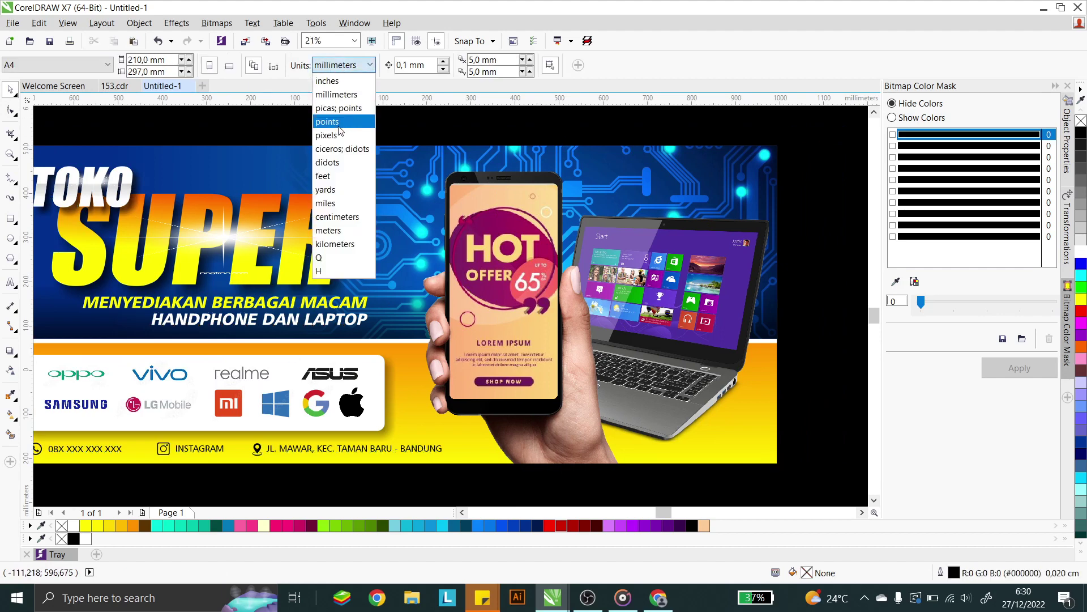
{"action": "left_click", "coordinate": [334, 218]}
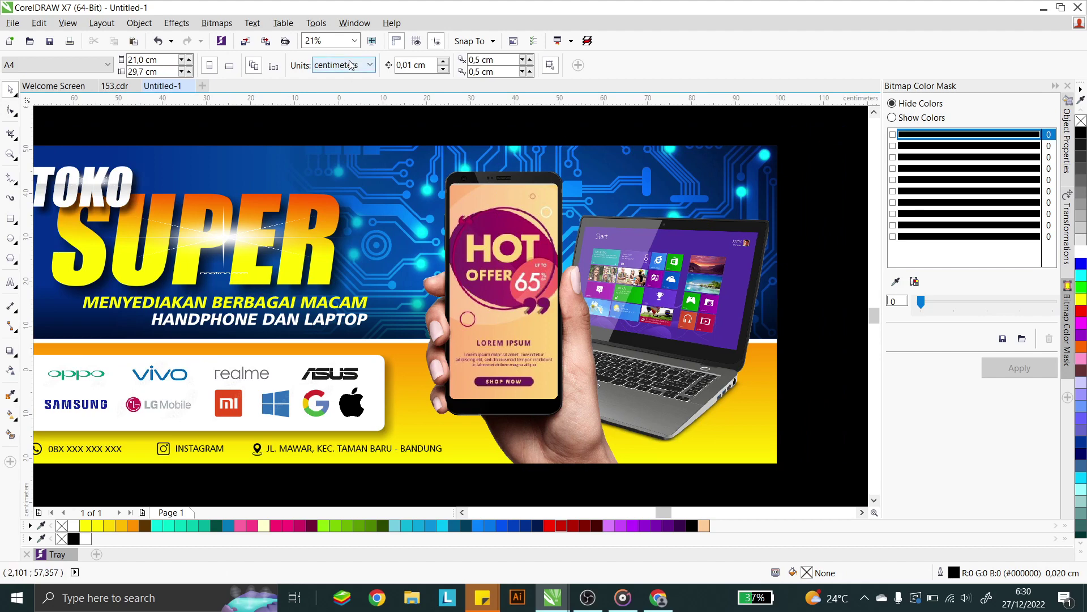
Unlock the black background behind the artwork and delete it
{"action": "scroll", "coordinate": [795, 189], "scroll_direction": "down", "scroll_amount": 3}
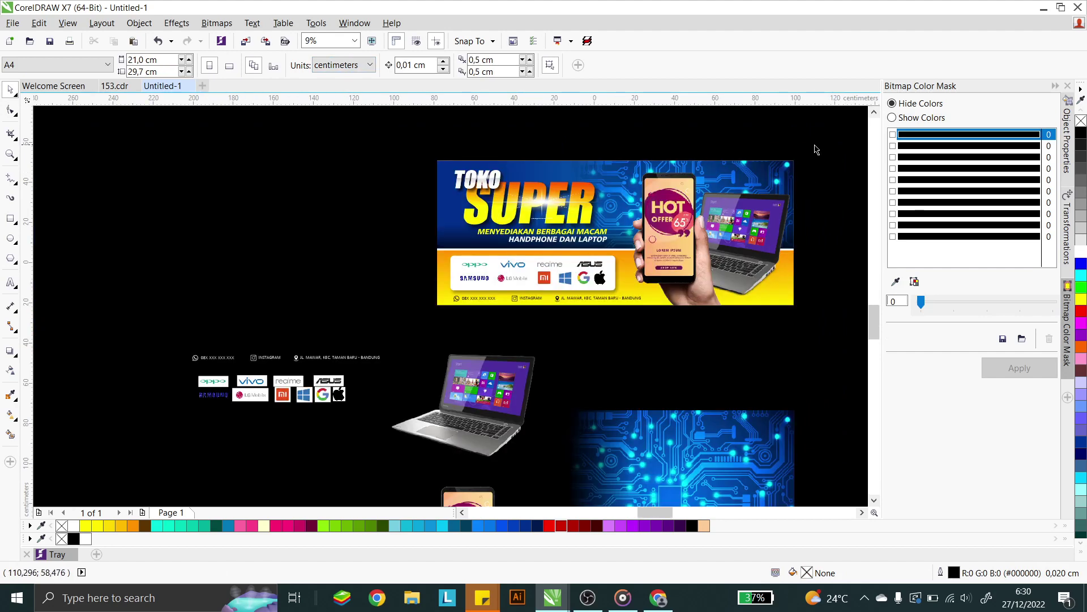
{"action": "left_click_drag", "start_coordinate": [816, 147], "coordinate": [357, 278]}
{"action": "left_click", "coordinate": [161, 206]}
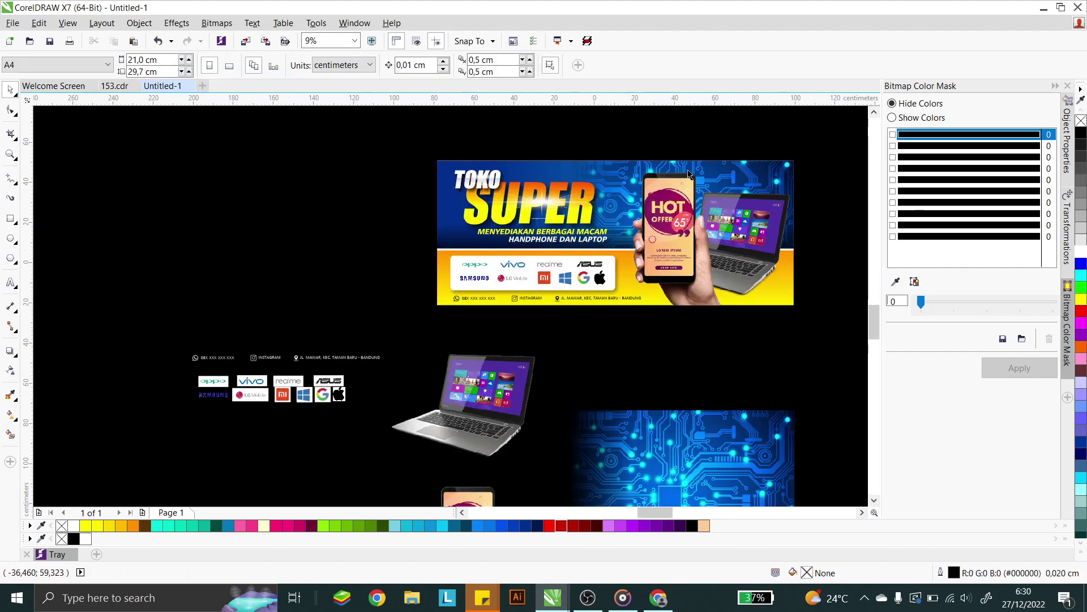
{"action": "scroll", "coordinate": [414, 289], "scroll_direction": "down", "scroll_amount": 2}
{"action": "scroll", "coordinate": [414, 289], "scroll_direction": "down", "scroll_amount": 4}
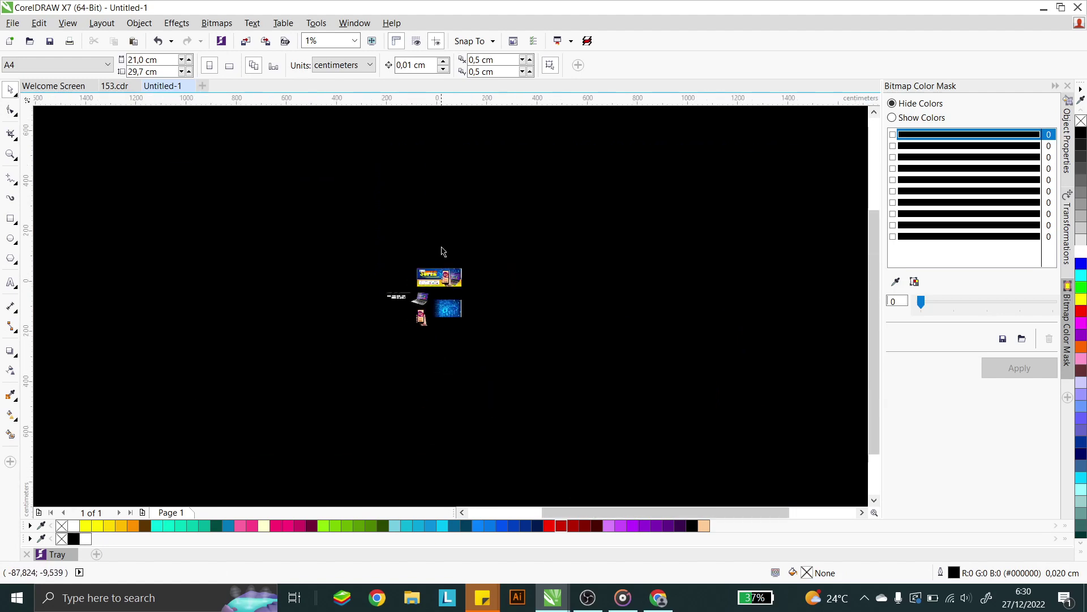
{"action": "right_click", "coordinate": [522, 193]}
{"action": "left_click", "coordinate": [564, 197]}
{"action": "key", "text": "Delete"}
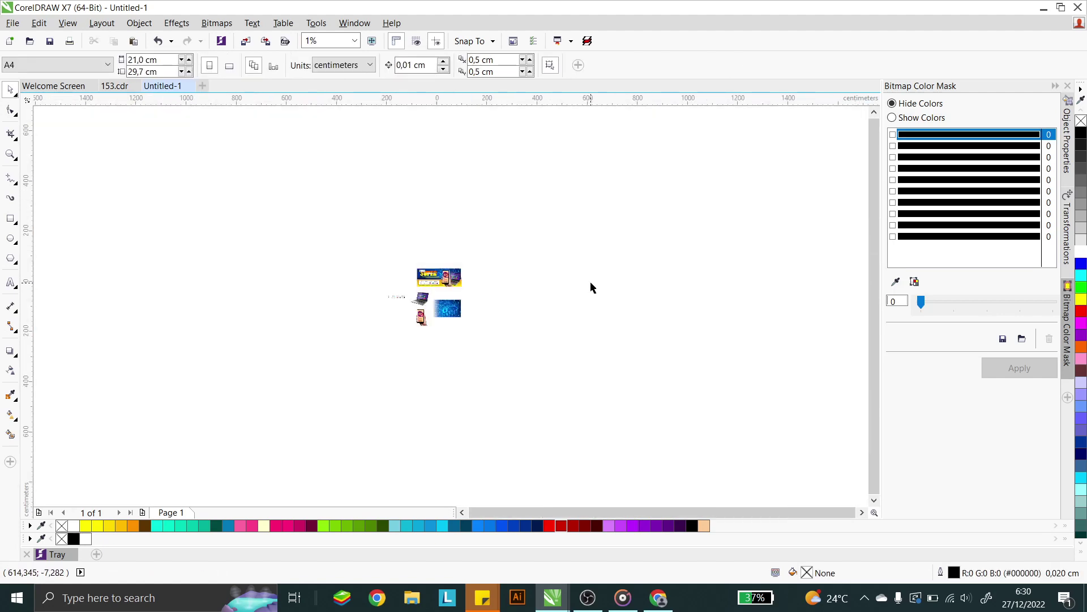
Draw a background rectangle about 4510 by 2177 cm covering all the artwork, filled with black and without an outline
{"action": "scroll", "coordinate": [463, 287], "scroll_direction": "up", "scroll_amount": 4}
{"action": "scroll", "coordinate": [456, 291], "scroll_direction": "down", "scroll_amount": 4}
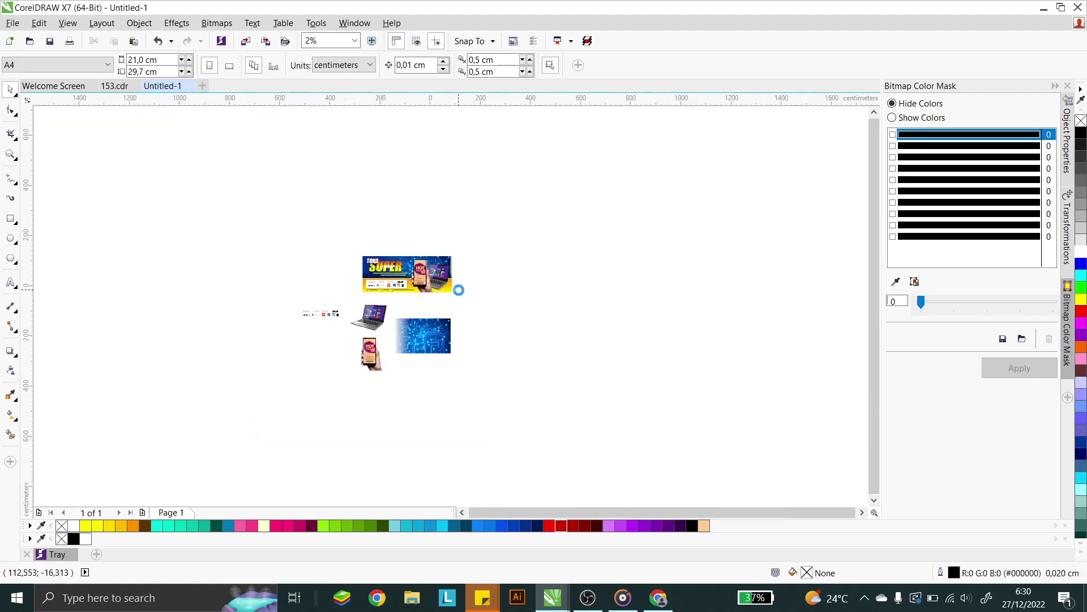
{"action": "left_click", "coordinate": [10, 219]}
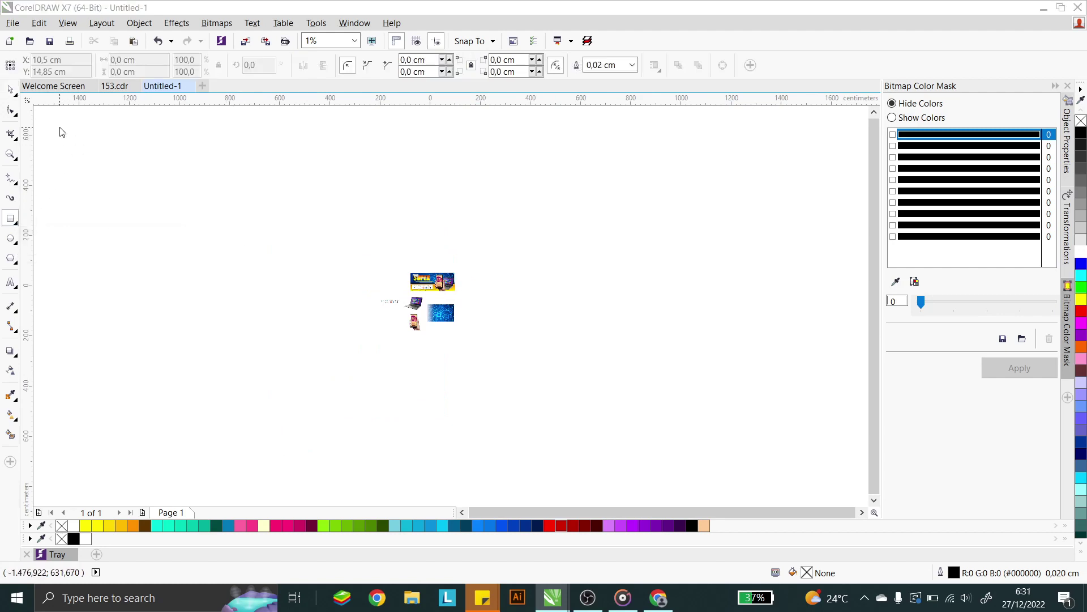
{"action": "scroll", "coordinate": [51, 122], "scroll_direction": "down", "scroll_amount": 1}
{"action": "left_click", "coordinate": [646, 319]}
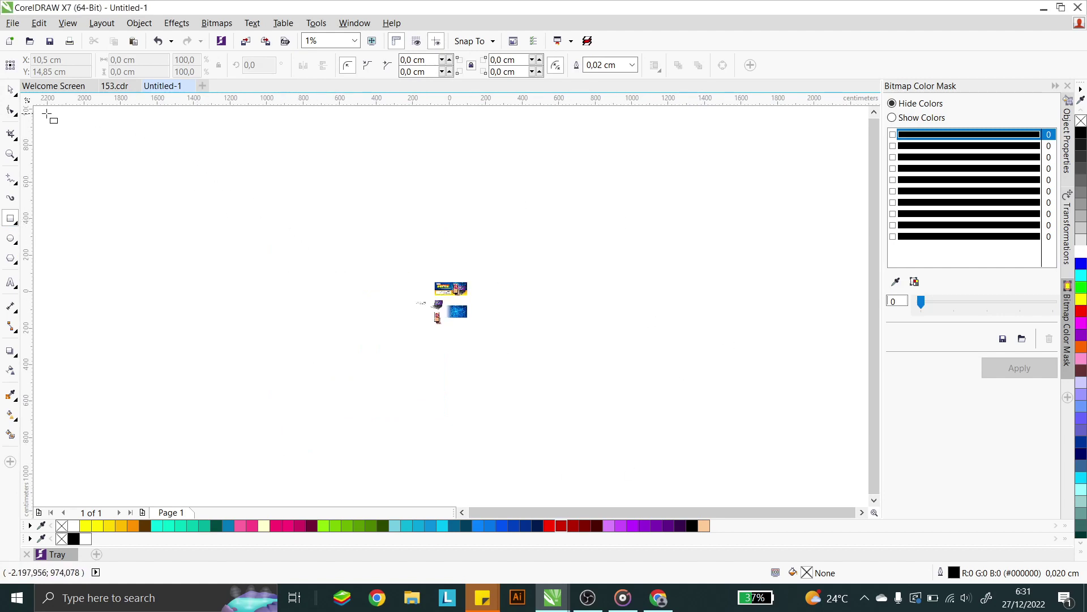
{"action": "left_click_drag", "start_coordinate": [38, 110], "coordinate": [866, 503]}
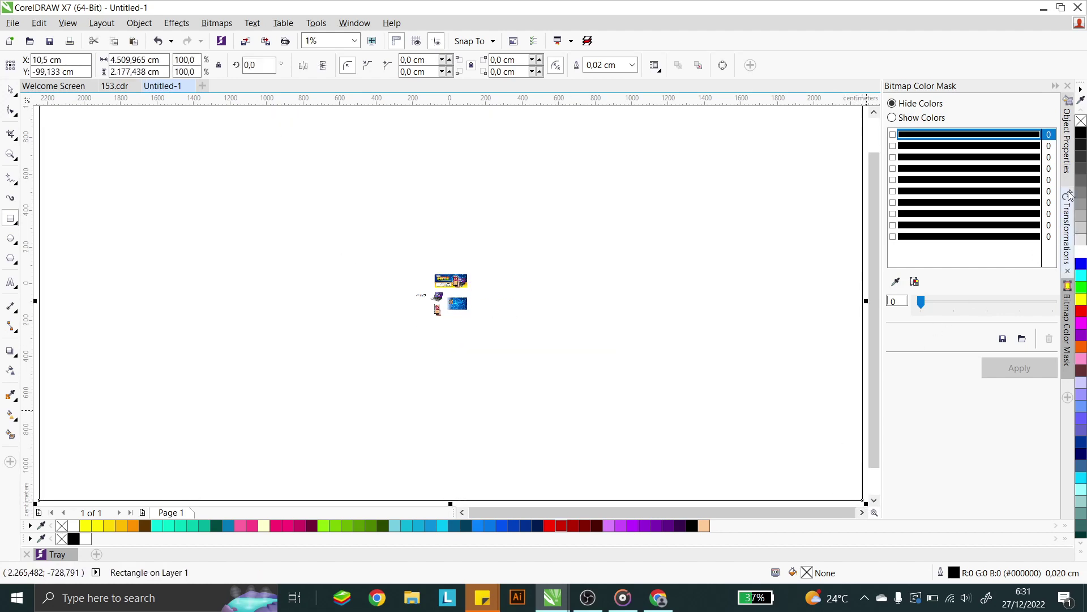
{"action": "left_click", "coordinate": [1081, 132]}
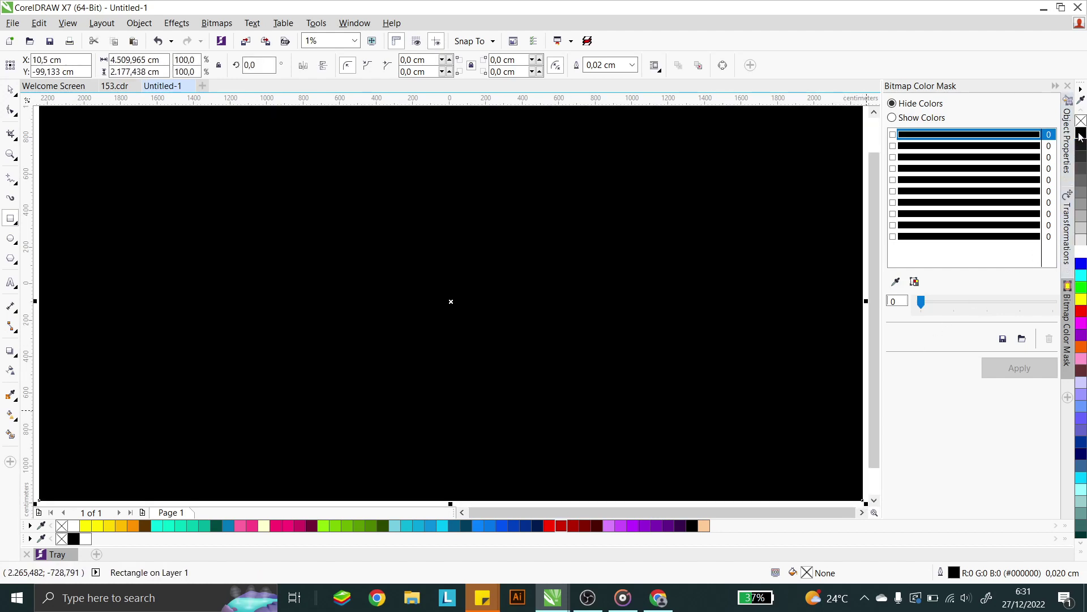
{"action": "right_click", "coordinate": [1081, 121]}
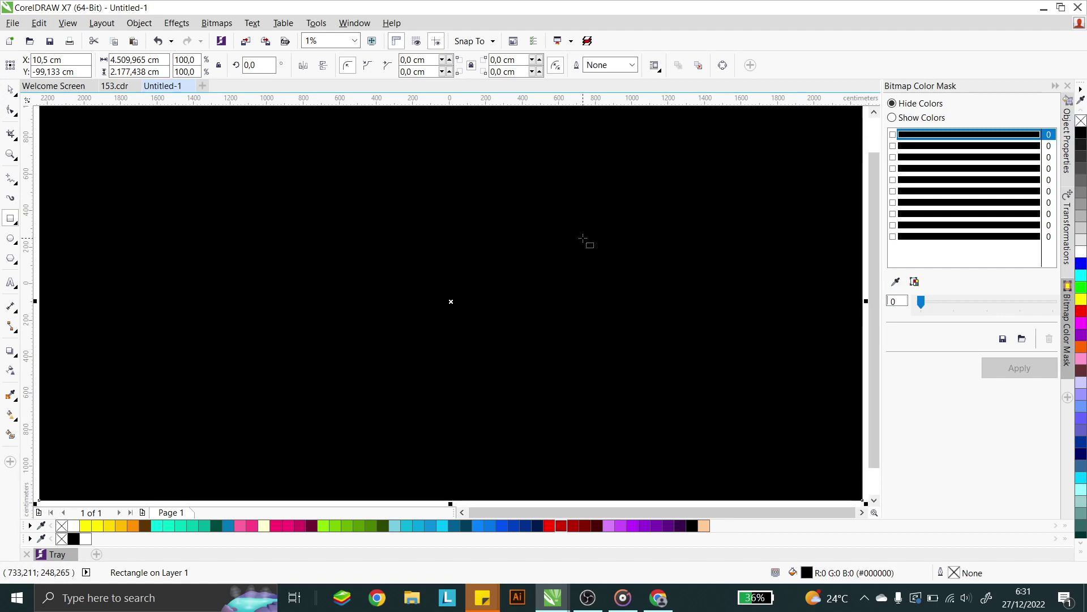
Send the black rectangle behind all the artwork and lock it in place
{"action": "key", "text": "shift+Page_Down"}
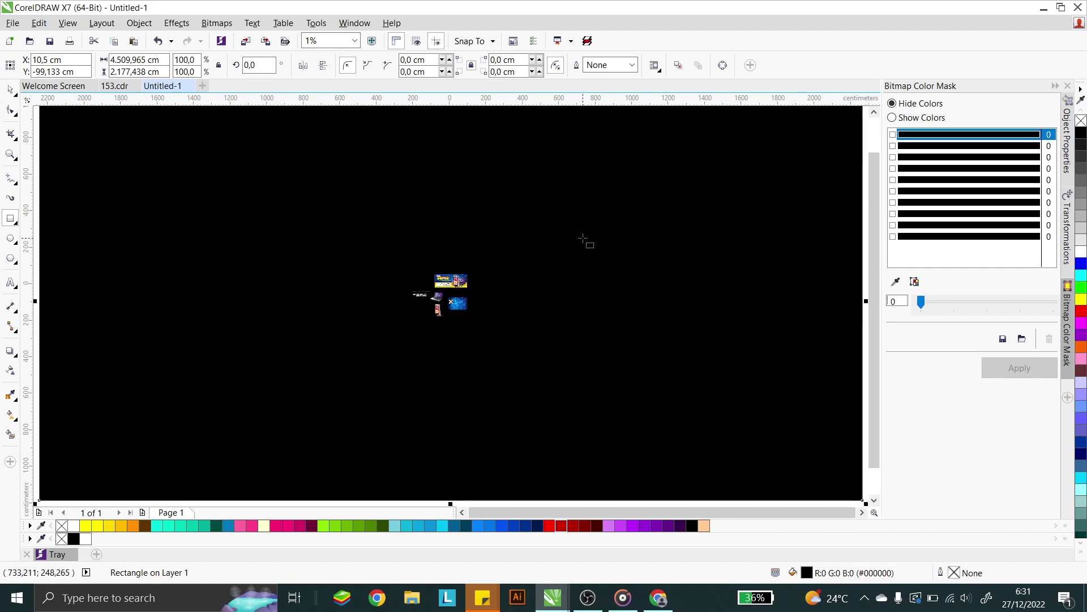
{"action": "right_click", "coordinate": [517, 213]}
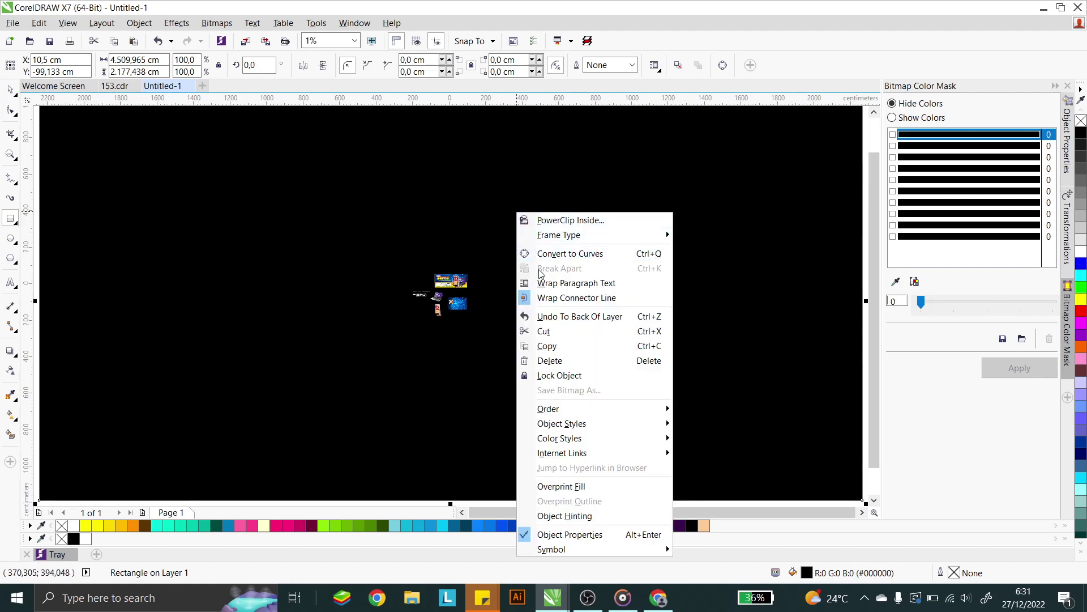
{"action": "left_click", "coordinate": [562, 375]}
Resize the grouped TOKO SUPER banner to 200 cm wide and 80 cm high
{"action": "scroll", "coordinate": [417, 267], "scroll_direction": "up", "scroll_amount": 1}
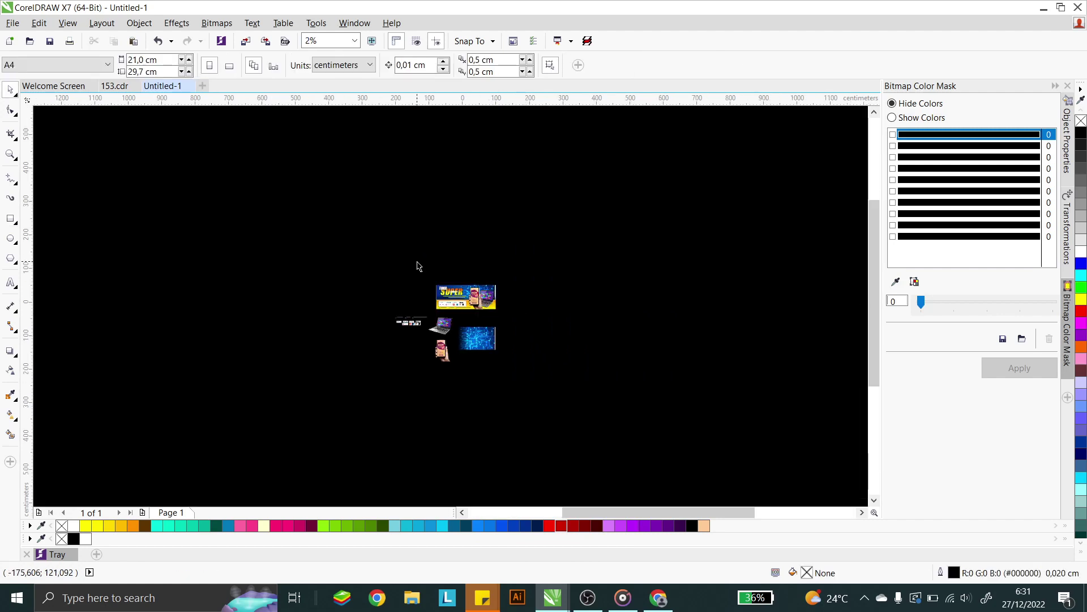
{"action": "scroll", "coordinate": [487, 303], "scroll_direction": "up", "scroll_amount": 3}
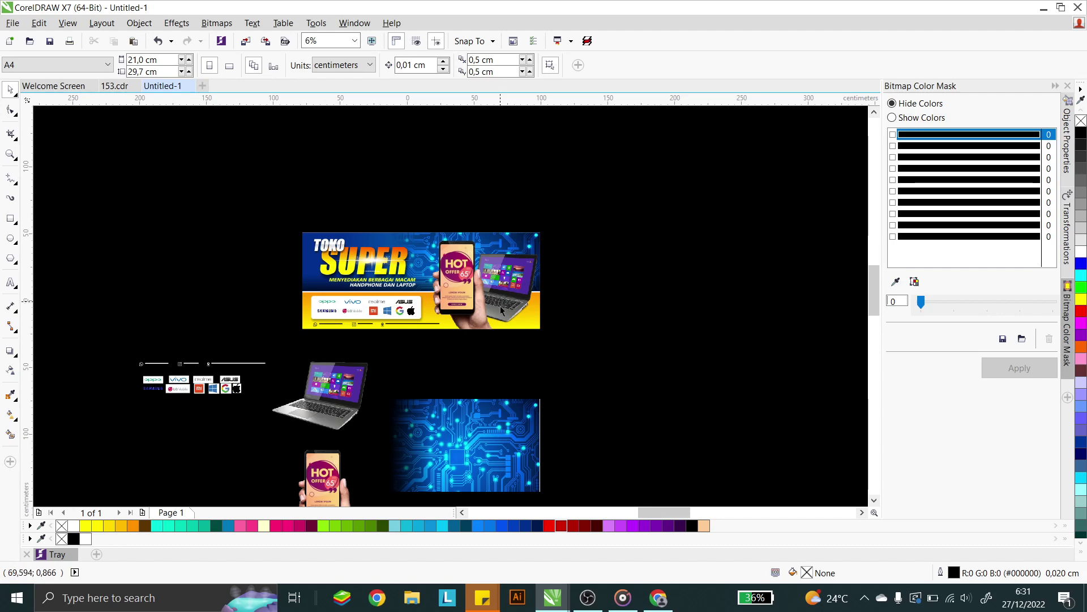
{"action": "scroll", "coordinate": [508, 232], "scroll_direction": "up", "scroll_amount": 1}
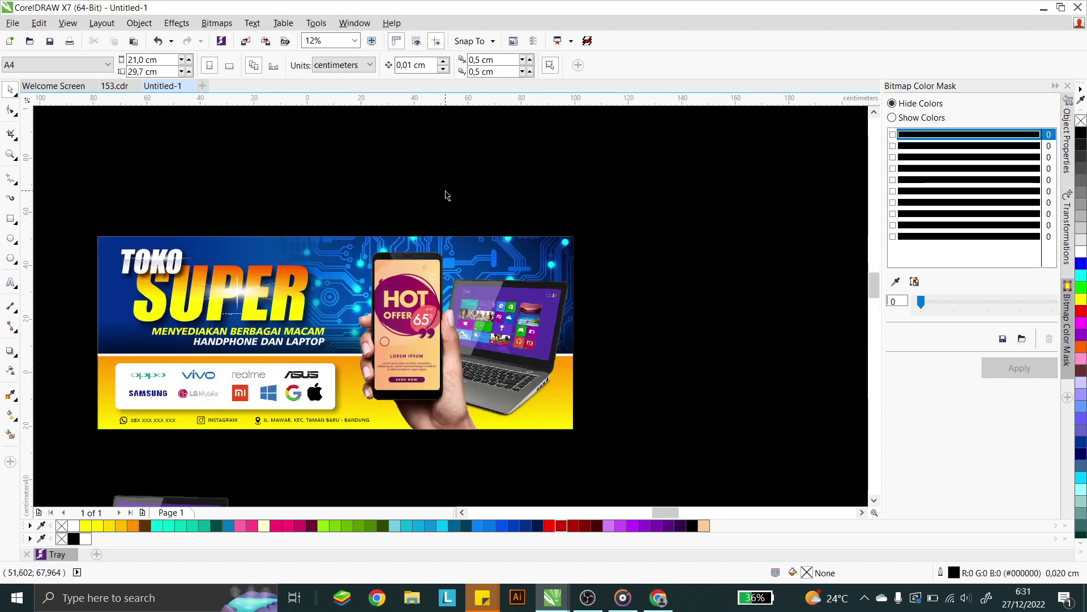
{"action": "scroll", "coordinate": [575, 249], "scroll_direction": "down", "scroll_amount": 1}
{"action": "scroll", "coordinate": [409, 277], "scroll_direction": "up", "scroll_amount": 1}
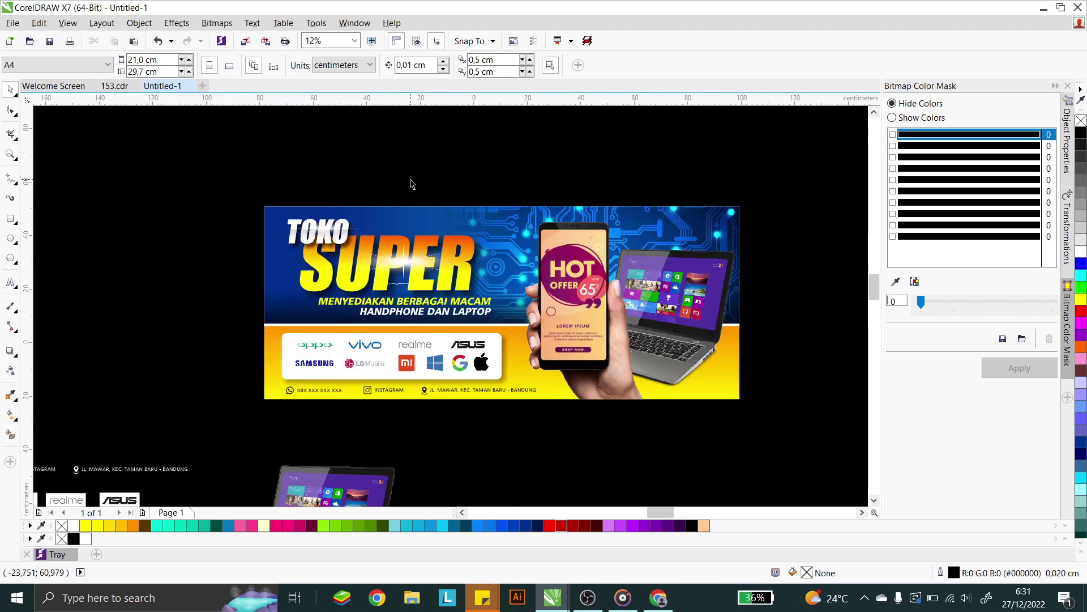
{"action": "left_click", "coordinate": [422, 238]}
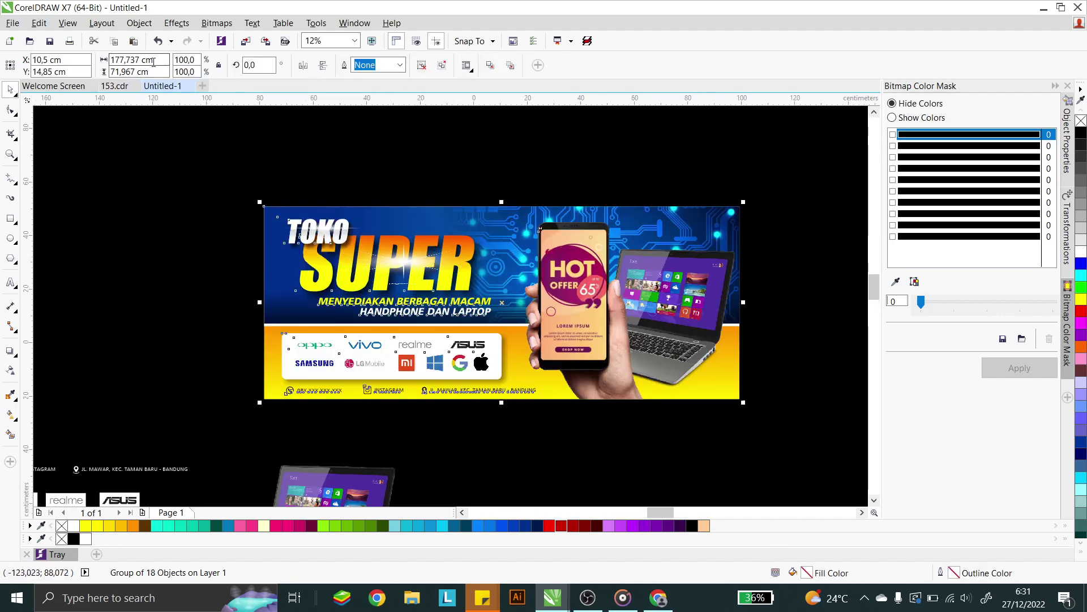
{"action": "left_click", "coordinate": [218, 65]}
{"action": "left_click", "coordinate": [154, 60]}
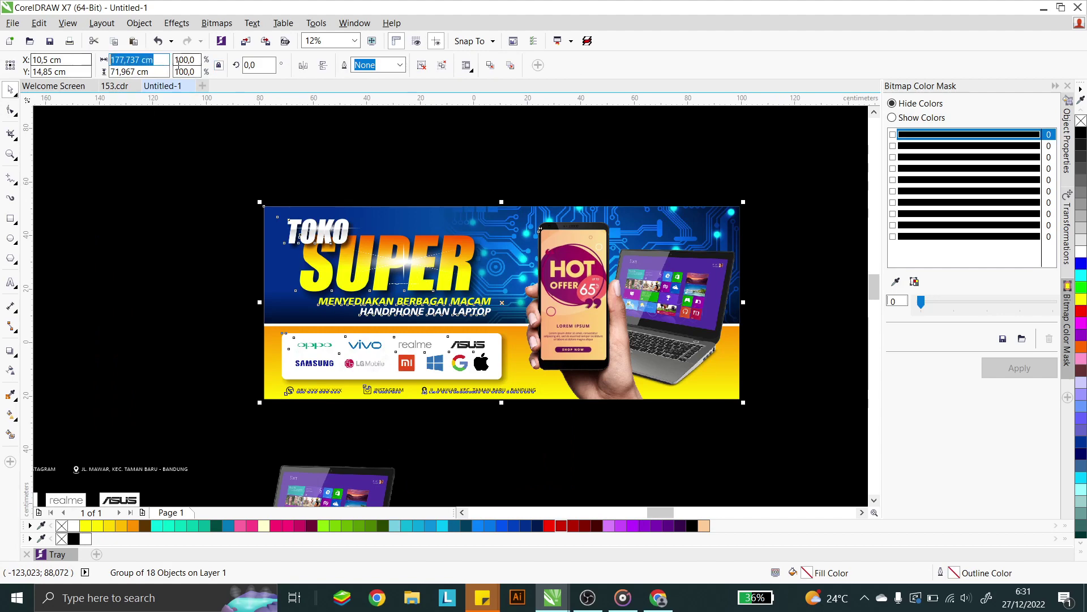
{"action": "type", "text": "200"}
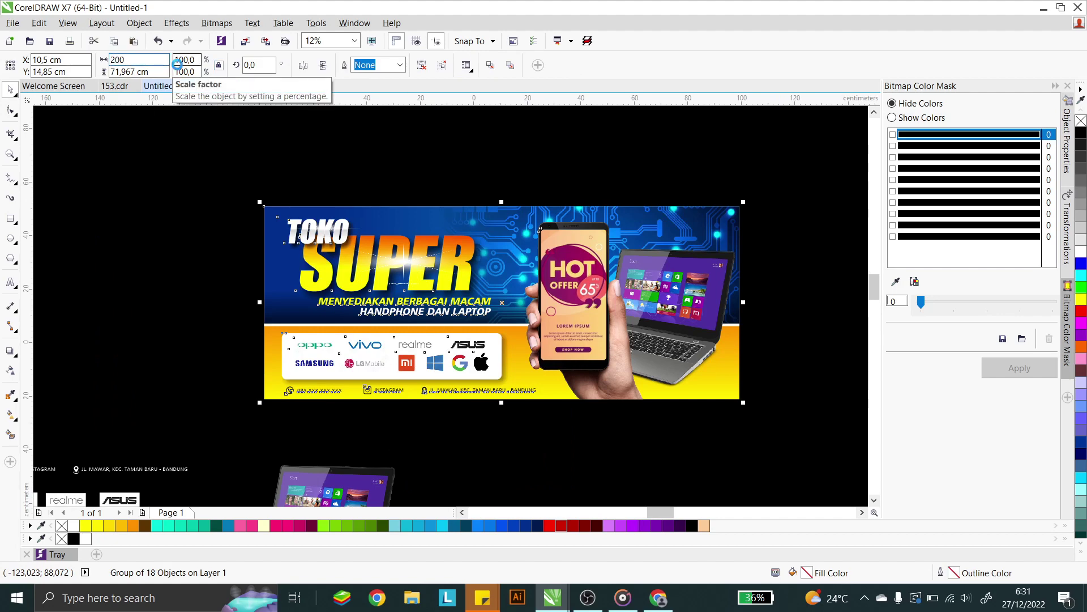
{"action": "key", "text": "Return"}
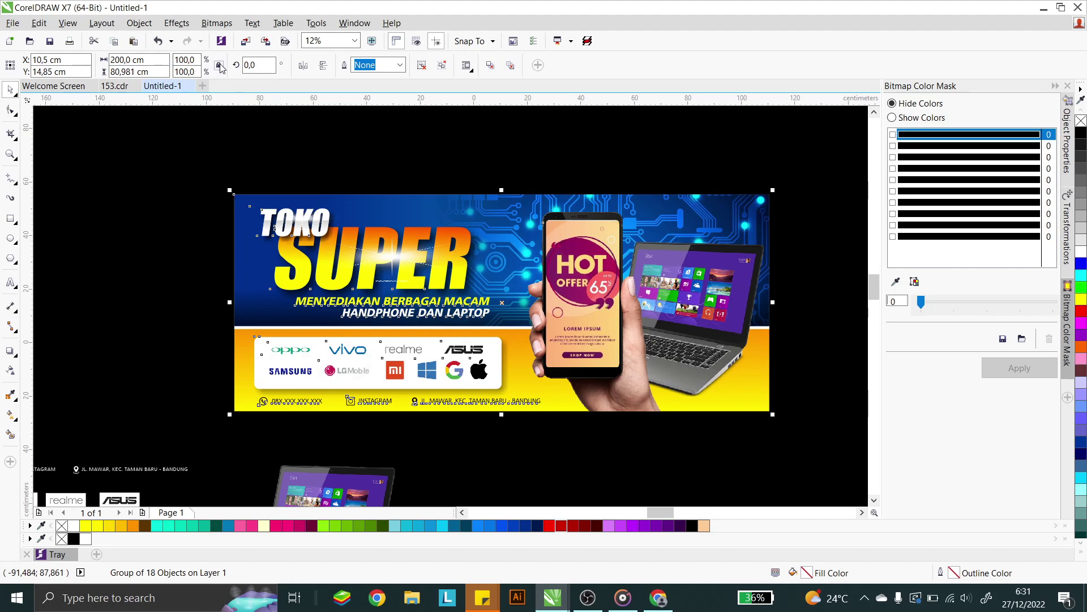
{"action": "left_click", "coordinate": [129, 72]}
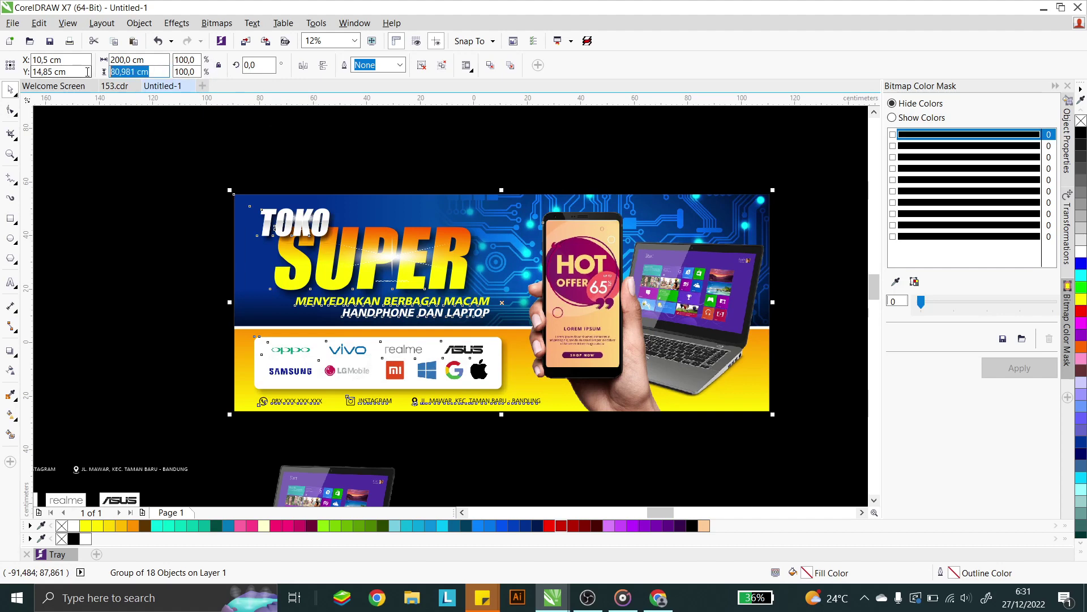
{"action": "type", "text": "80"}
{"action": "key", "text": "Return"}
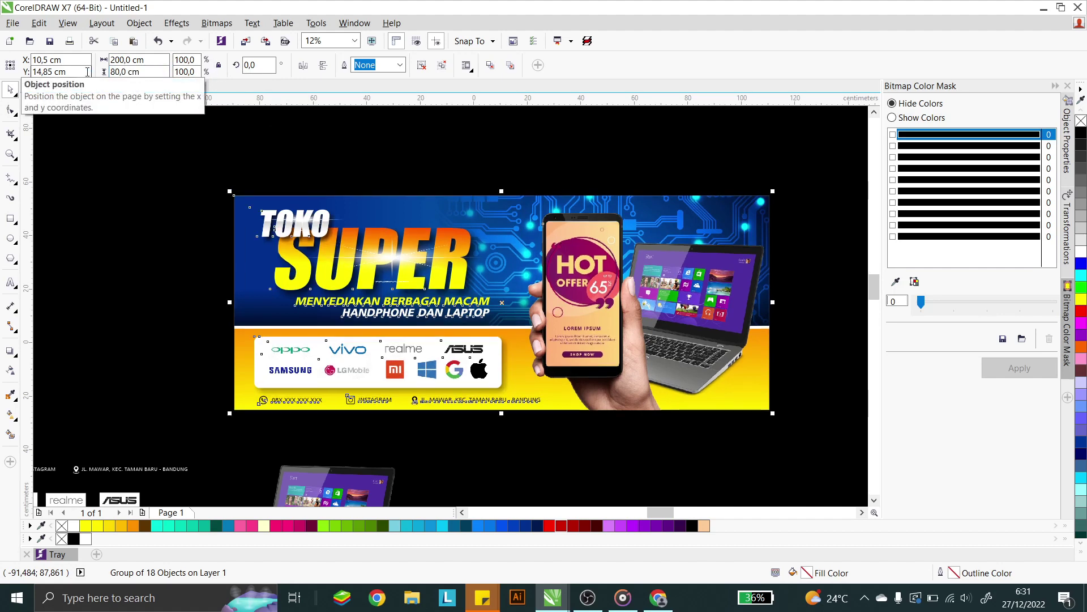
Move the banner group up and to the right, away from the loose laptop, phone and logo elements, and deselect it
{"action": "left_click_drag", "start_coordinate": [450, 244], "coordinate": [449, 208]}
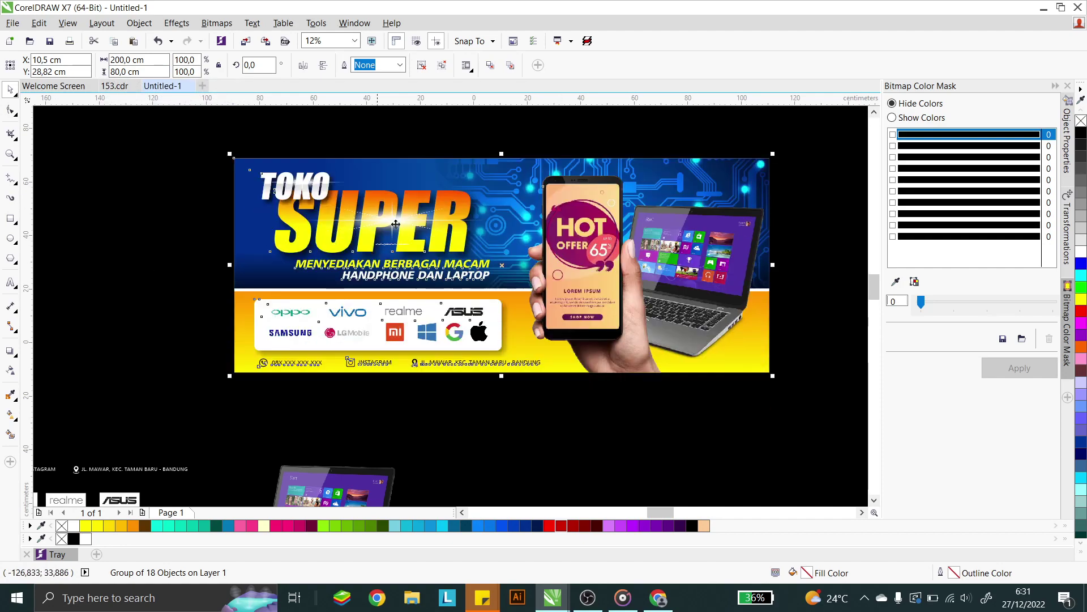
{"action": "scroll", "coordinate": [429, 292], "scroll_direction": "down", "scroll_amount": 2}
{"action": "left_click_drag", "start_coordinate": [467, 300], "coordinate": [543, 245]}
{"action": "left_click", "coordinate": [465, 284]}
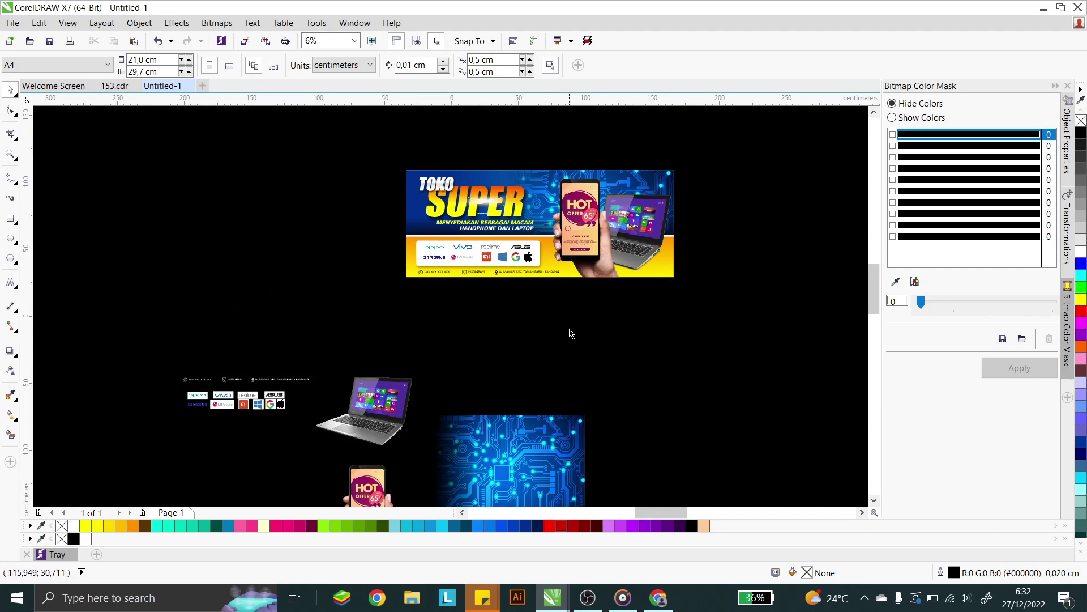
Draw a rectangle about 199 by 52 cm below the banner and give it a white outline
{"action": "left_click", "coordinate": [10, 218]}
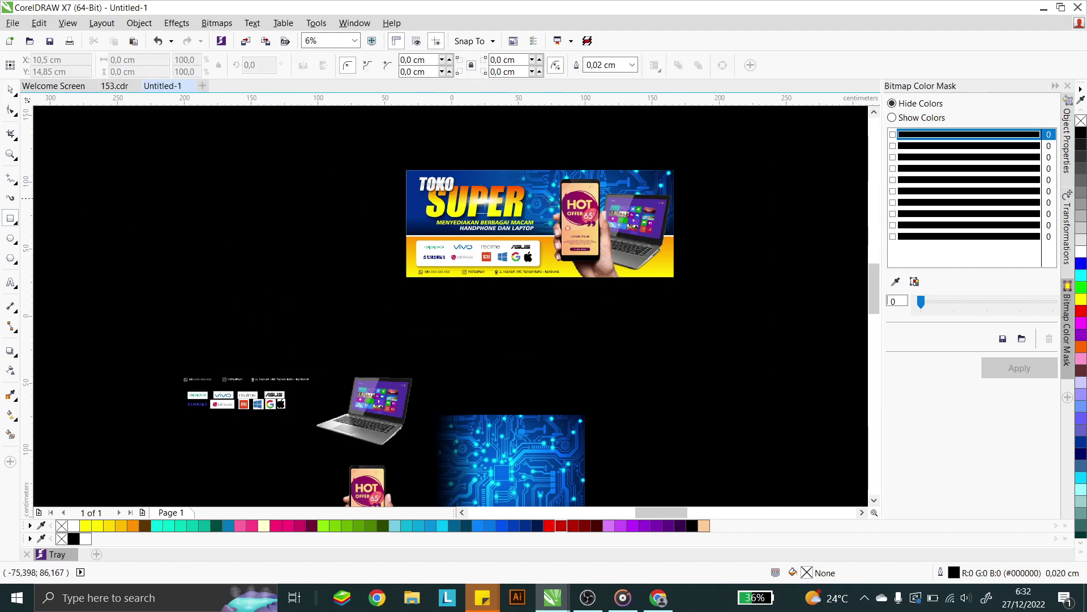
{"action": "scroll", "coordinate": [672, 190], "scroll_direction": "up", "scroll_amount": 2}
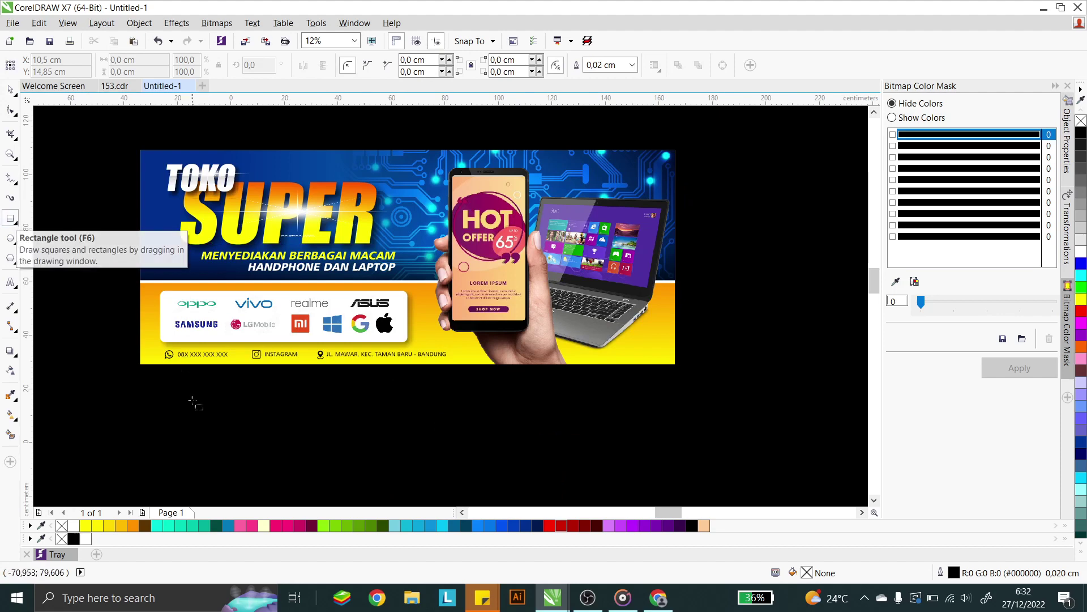
{"action": "mouse_move", "coordinate": [142, 379]}
{"action": "left_mouse_down"}
{"action": "mouse_move", "coordinate": [651, 501]}
{"action": "mouse_move", "coordinate": [668, 455]}
{"action": "mouse_move", "coordinate": [678, 473]}
{"action": "left_mouse_up"}
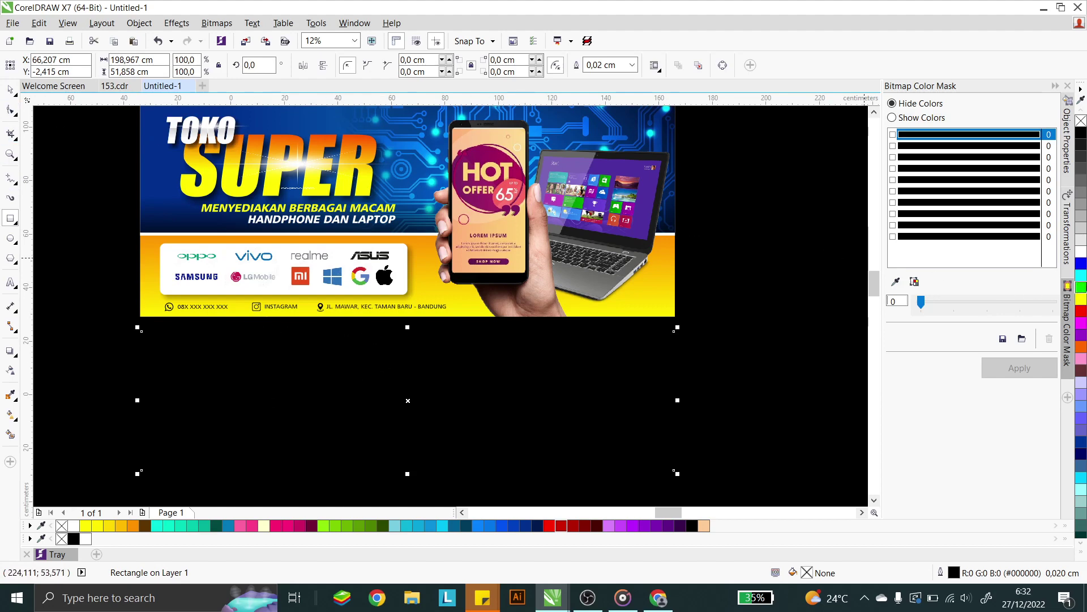
{"action": "right_click", "coordinate": [1082, 257]}
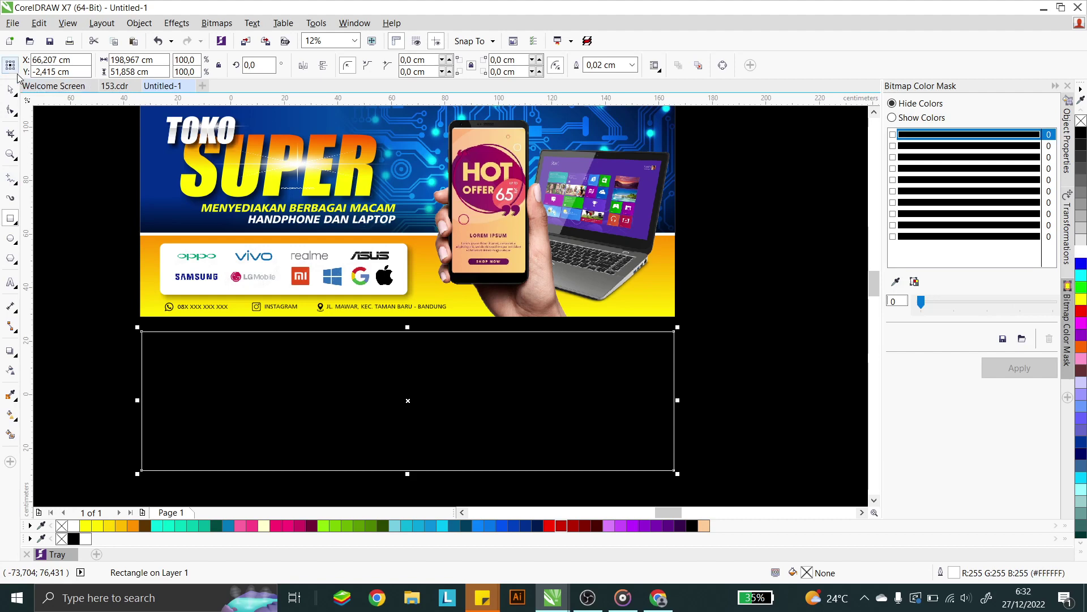
{"action": "left_click", "coordinate": [10, 89]}
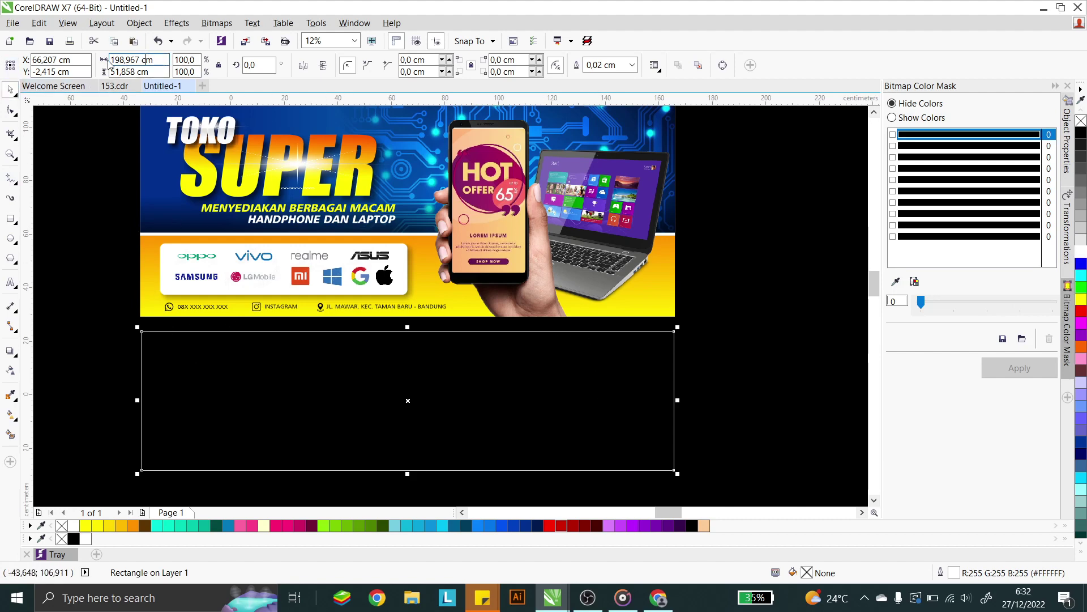
Set the white-outlined rectangle's size to 200 cm wide and 80 cm high
{"action": "triple_click", "coordinate": [144, 60]}
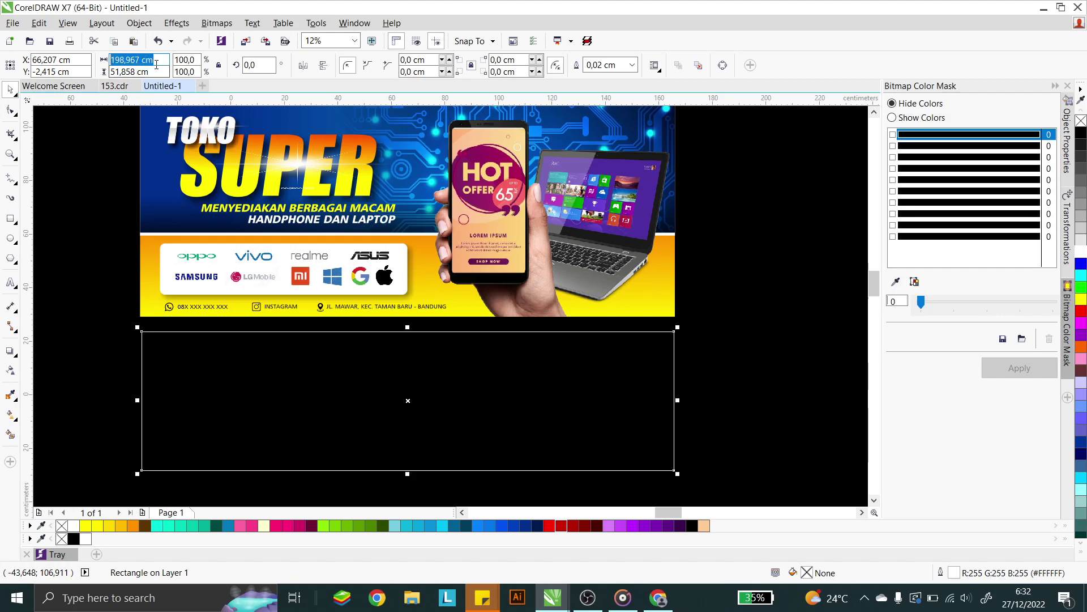
{"action": "type", "text": "200"}
{"action": "key", "text": "Tab"}
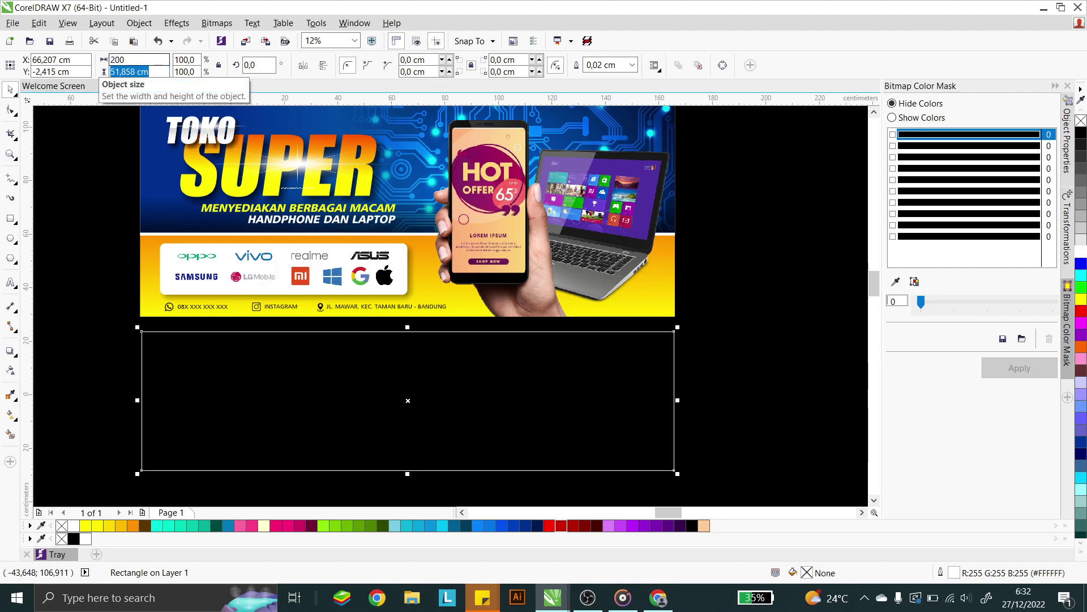
{"action": "type", "text": "80"}
{"action": "key", "text": "Return"}
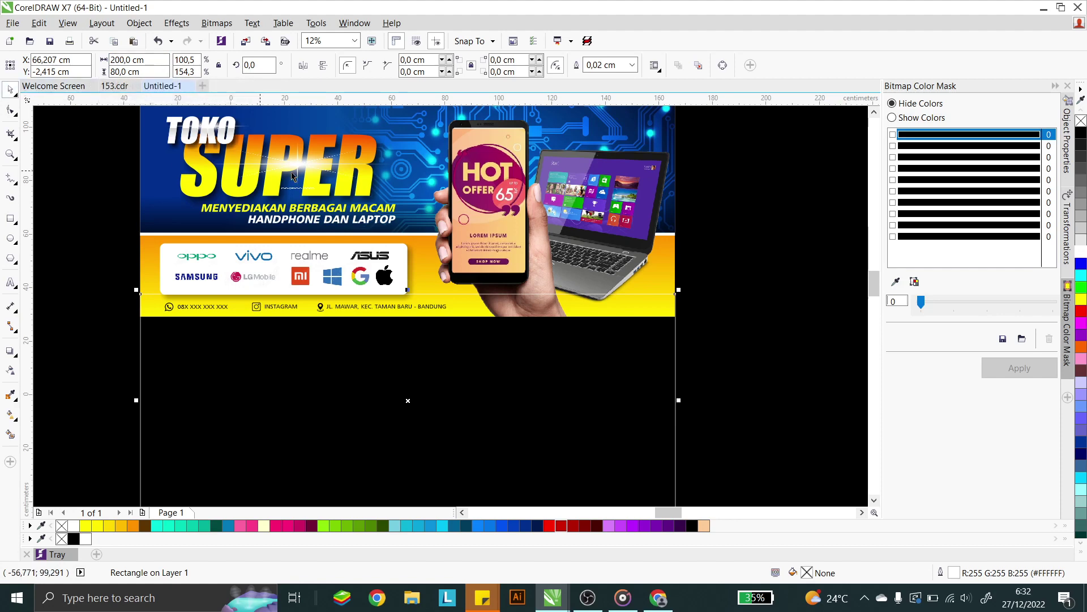
Position the rectangle just below the banner and move both together up and to the right, away from the loose elements
{"action": "key", "text": "F3"}
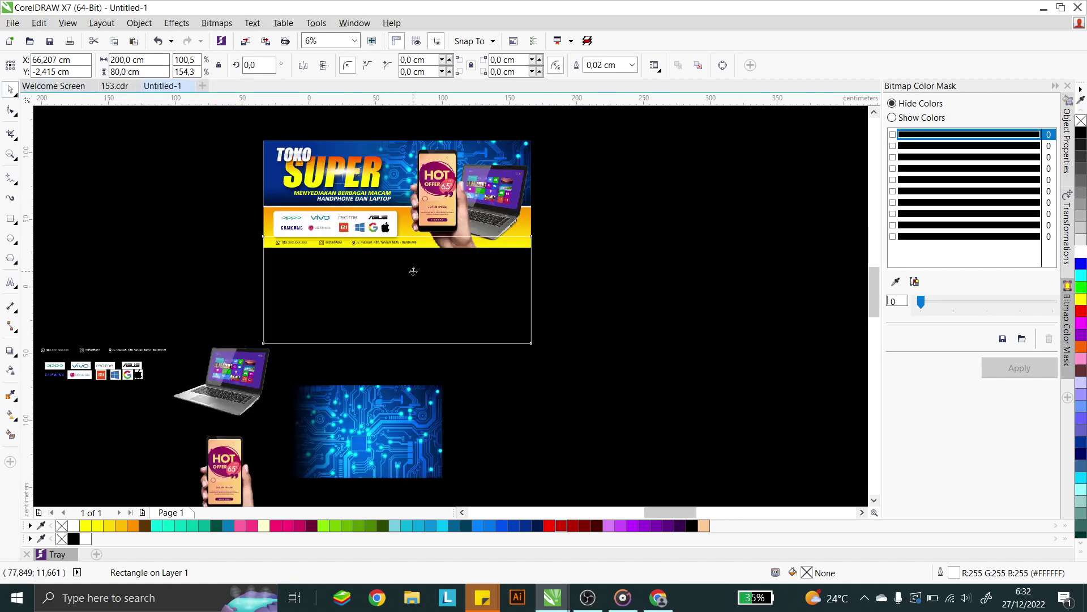
{"action": "left_click_drag", "start_coordinate": [413, 272], "coordinate": [411, 287]}
{"action": "left_click_drag", "start_coordinate": [555, 300], "coordinate": [260, 135]}
{"action": "left_click_drag", "start_coordinate": [438, 211], "coordinate": [553, 192]}
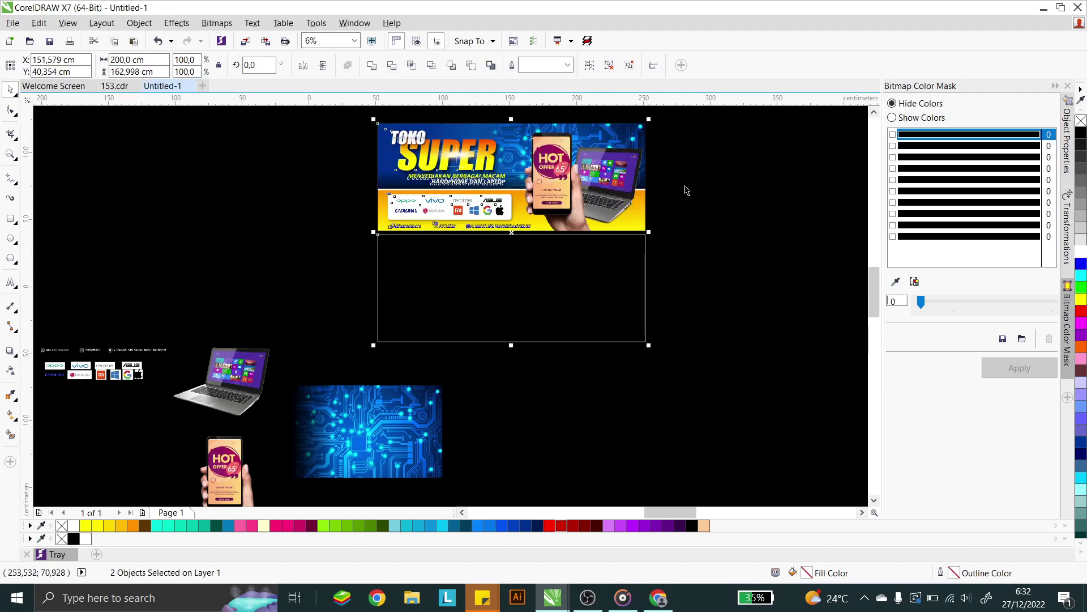
{"action": "left_click", "coordinate": [538, 123]}
Duplicate the rectangle to the left and fill the original with dark blue (R0 G96 B148)
{"action": "scroll", "coordinate": [538, 122], "scroll_direction": "up", "scroll_amount": 2}
{"action": "key", "text": "Tab"}
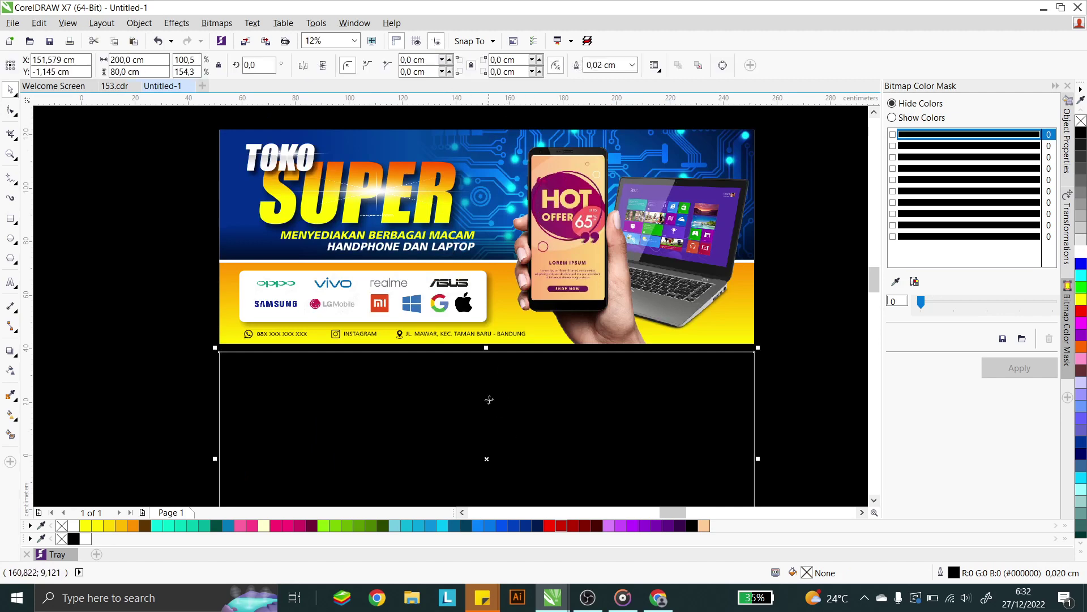
{"action": "scroll", "coordinate": [489, 203], "scroll_direction": "down", "scroll_amount": 2}
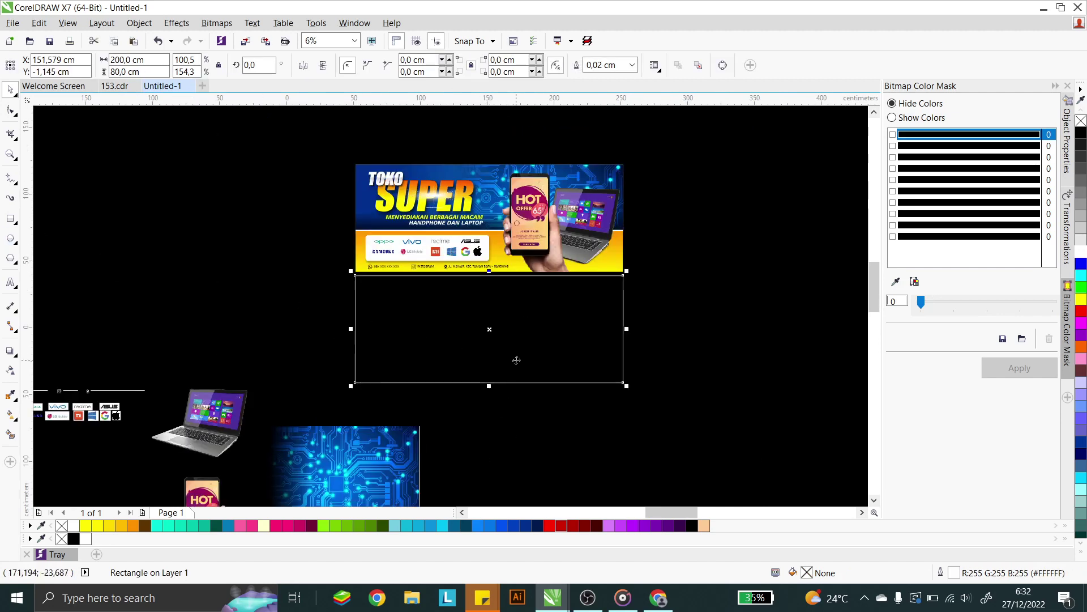
{"action": "left_click_drag", "start_coordinate": [522, 337], "coordinate": [337, 327]}
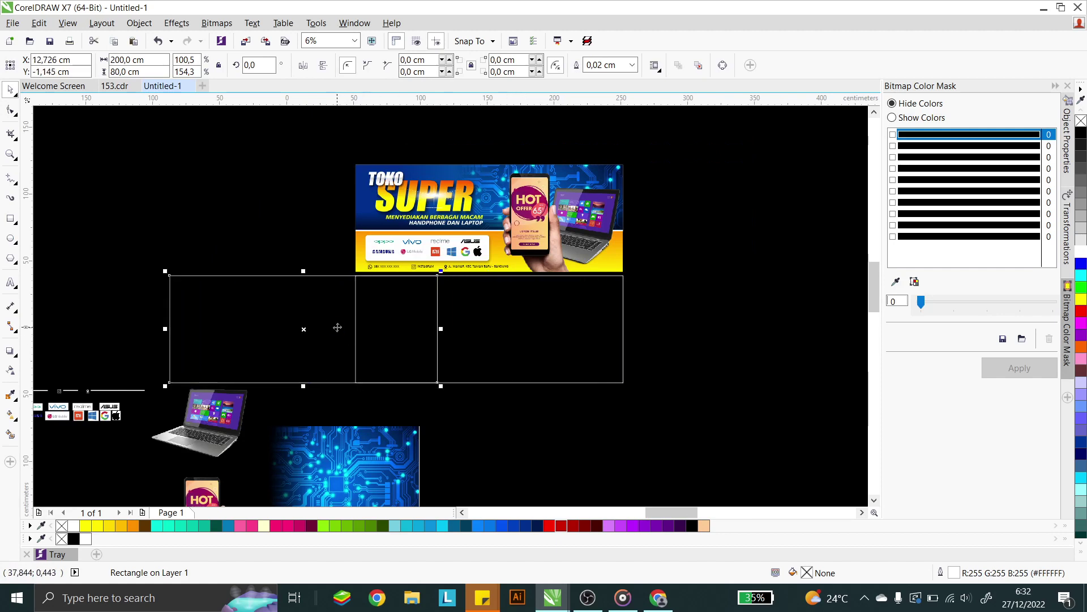
{"action": "left_click", "coordinate": [489, 353]}
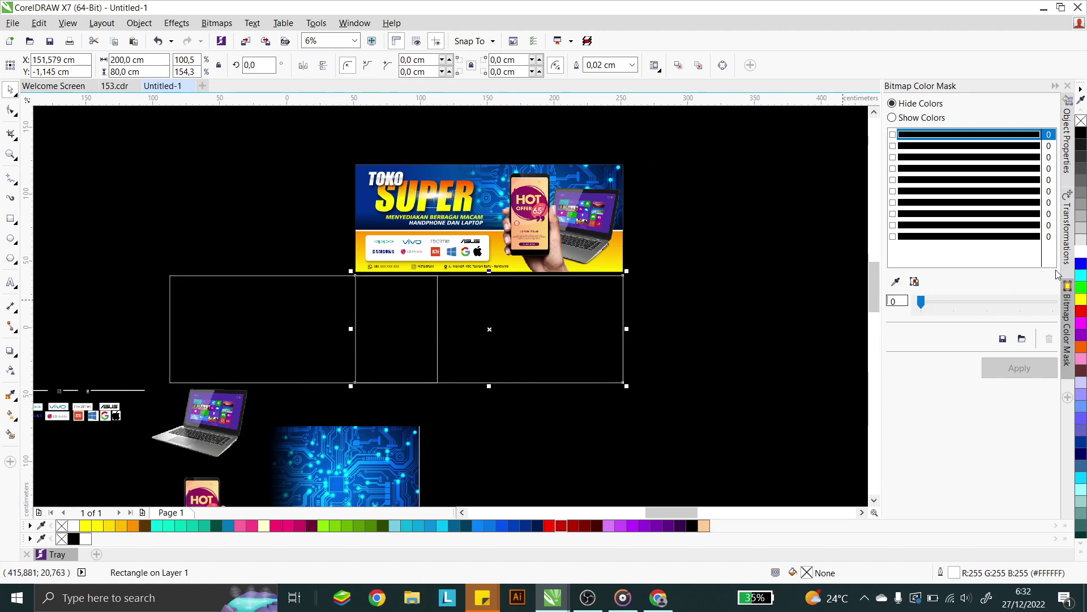
{"action": "left_click", "coordinate": [445, 523]}
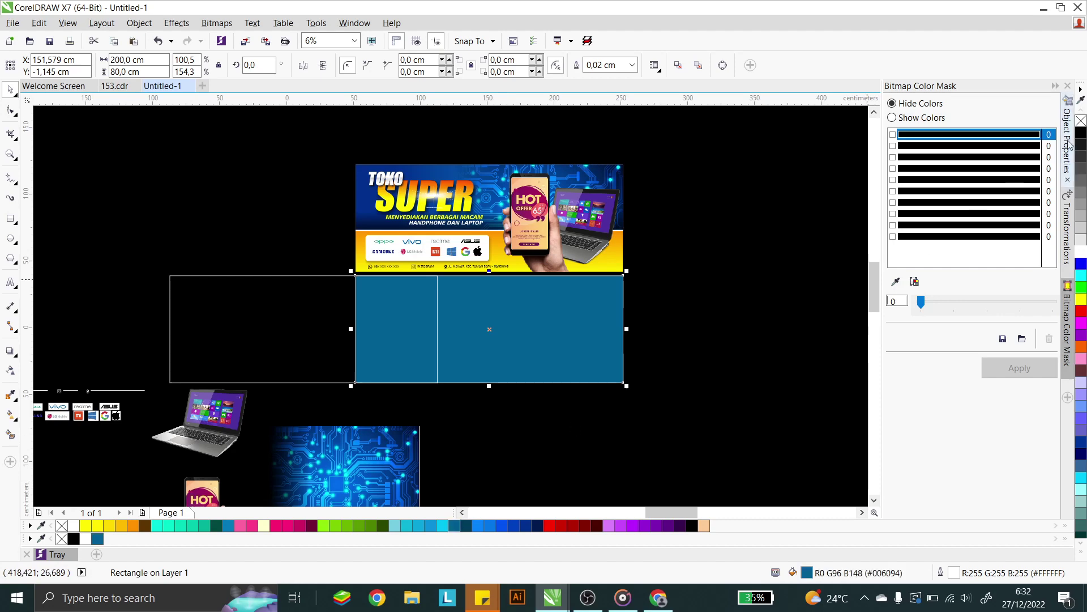
Fill the rectangle copy with yellow (R255 G238 B0) and remove the outlines of both rectangles
{"action": "left_click", "coordinate": [308, 317]}
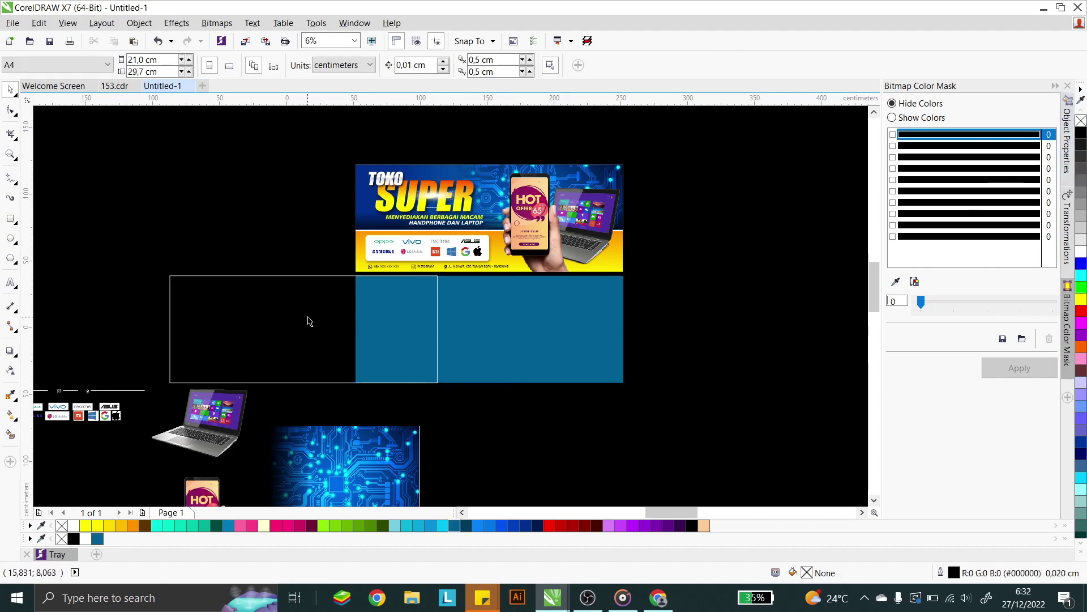
{"action": "left_click", "coordinate": [334, 276]}
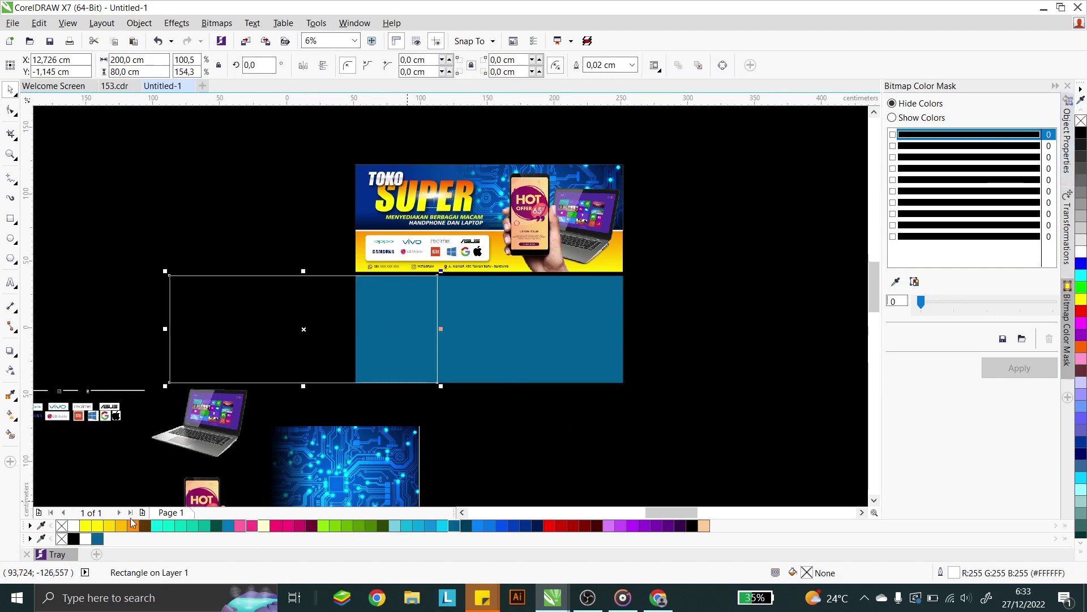
{"action": "left_click", "coordinate": [98, 526]}
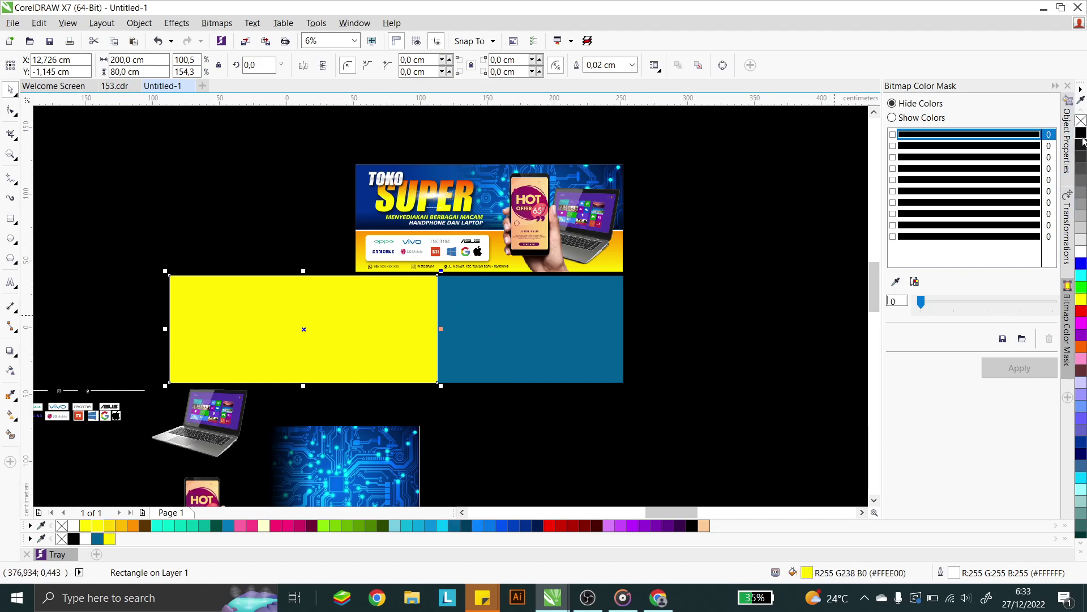
{"action": "left_click", "coordinate": [517, 328], "text": "shift"}
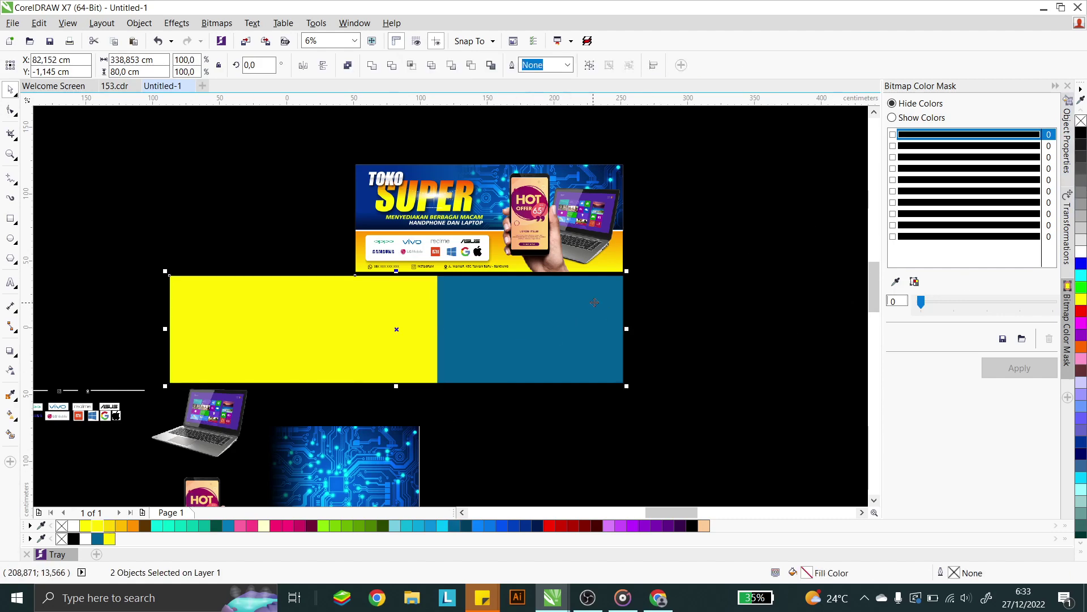
{"action": "left_click", "coordinate": [728, 285]}
{"action": "left_click", "coordinate": [349, 317]}
{"action": "left_click", "coordinate": [683, 303]}
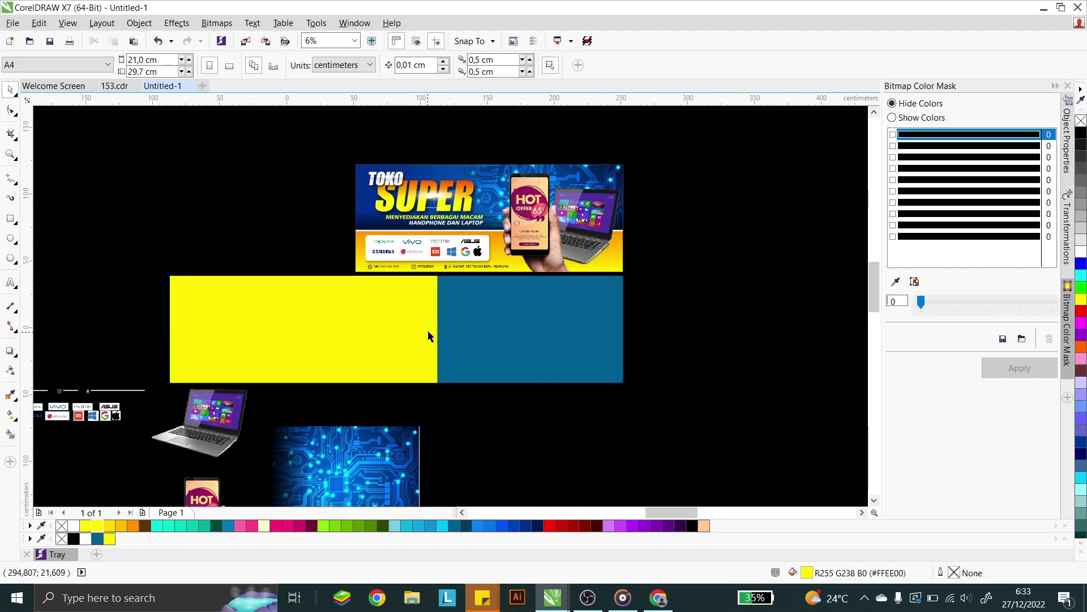
Shorten the yellow rectangle from its top edge to about 47 cm high
{"action": "left_click", "coordinate": [325, 313]}
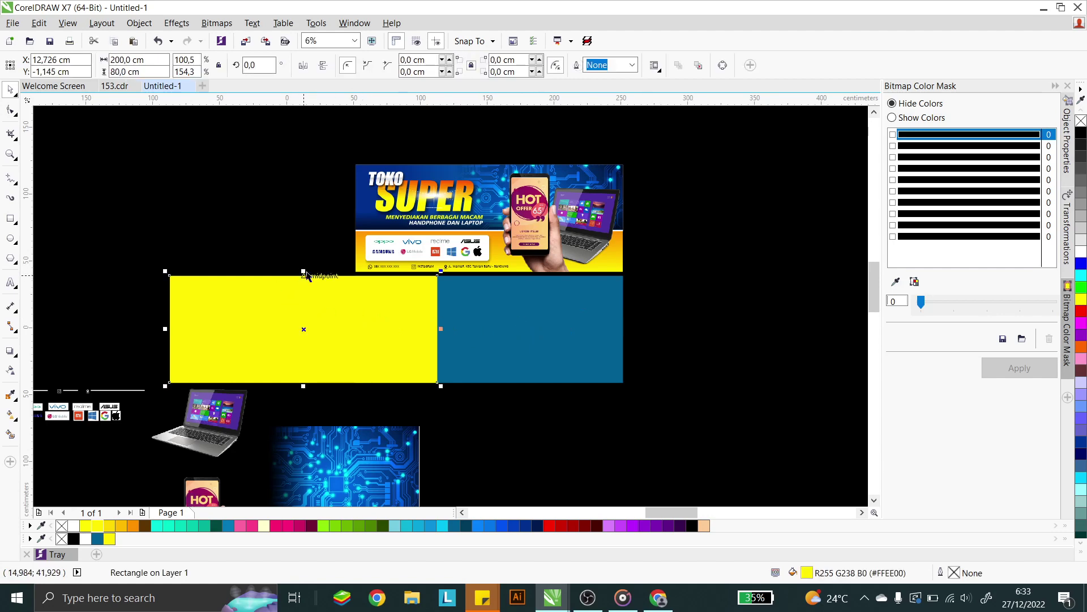
{"action": "left_click_drag", "start_coordinate": [304, 271], "coordinate": [294, 315]}
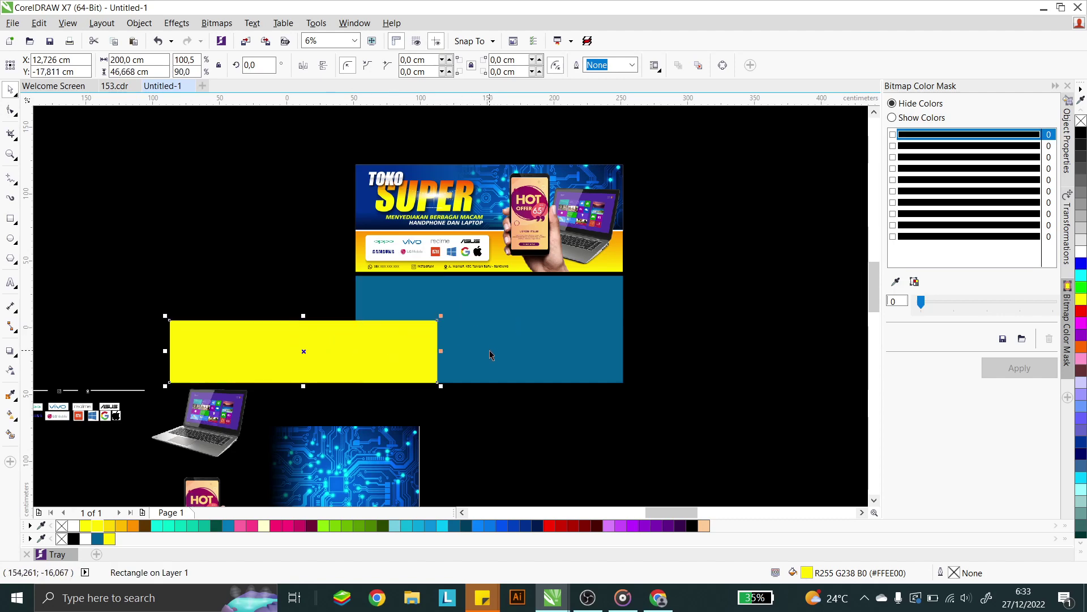
{"action": "left_click", "coordinate": [474, 327], "text": "shift"}
{"action": "left_click", "coordinate": [528, 414]}
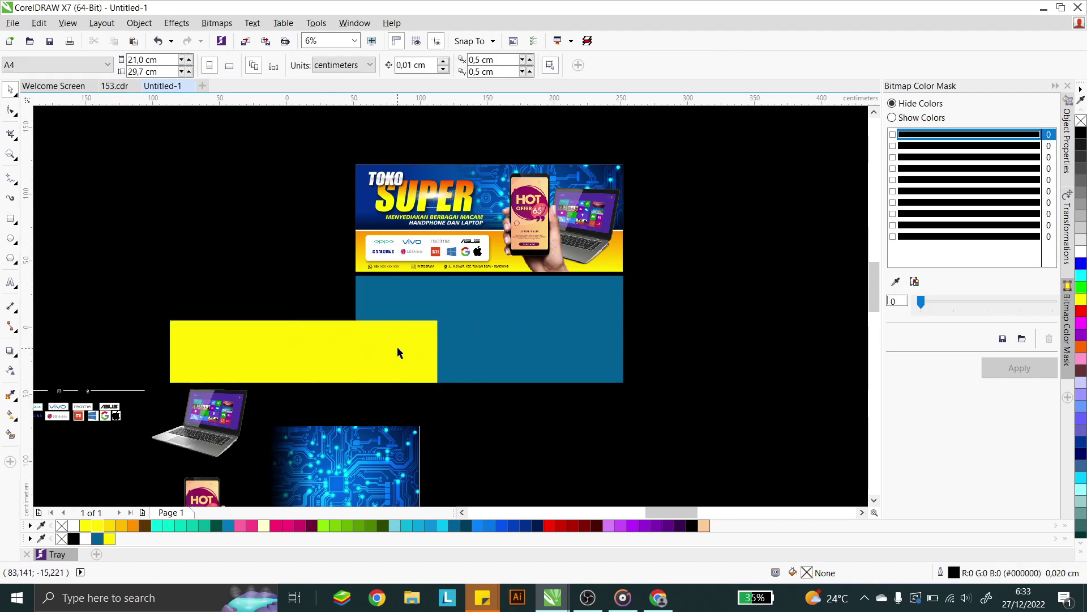
Align the yellow rectangle horizontally with the blue rectangle so it covers the blue one's lower part
{"action": "left_click", "coordinate": [396, 345]}
{"action": "left_click", "coordinate": [572, 326], "text": "shift"}
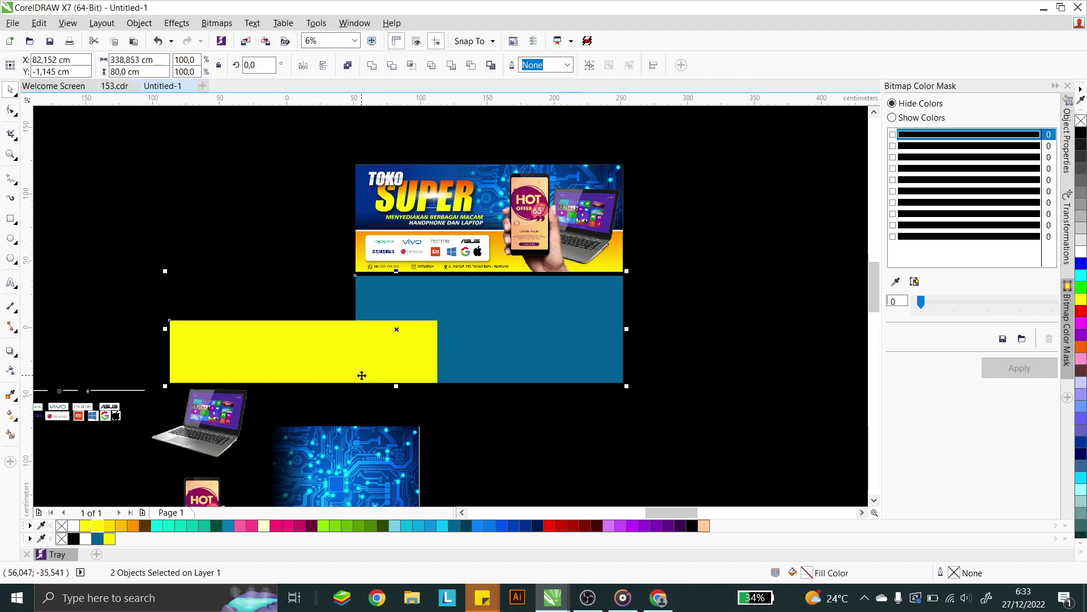
{"action": "key", "text": "c"}
{"action": "left_click", "coordinate": [540, 341]}
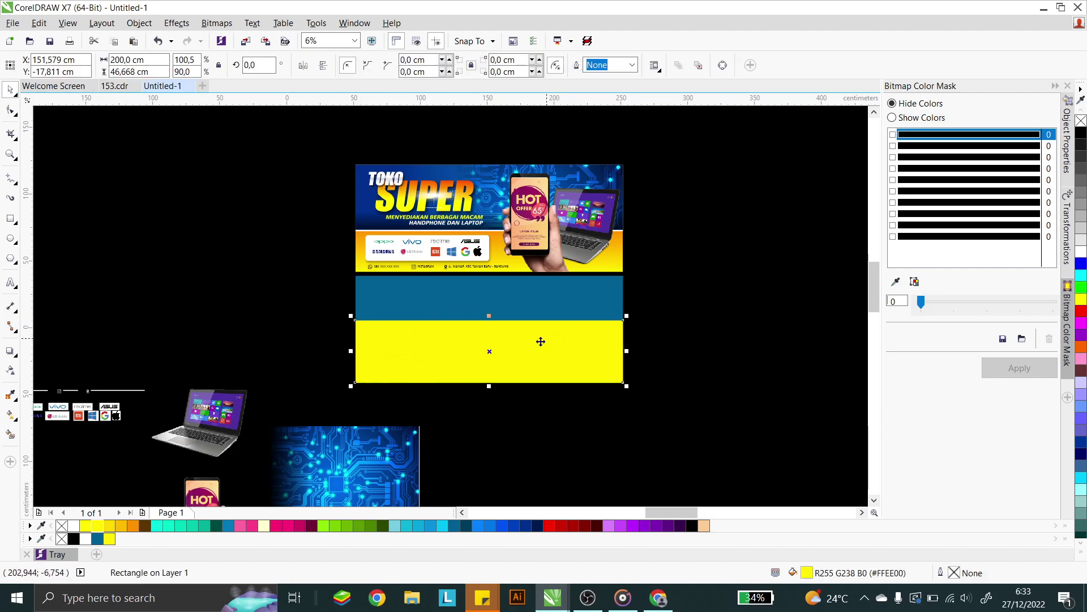
Turn the lower rectangle white, duplicate it to the left, and shorten the copy from below into a strip about 1.9 cm high
{"action": "scroll", "coordinate": [516, 335], "scroll_direction": "up", "scroll_amount": 1}
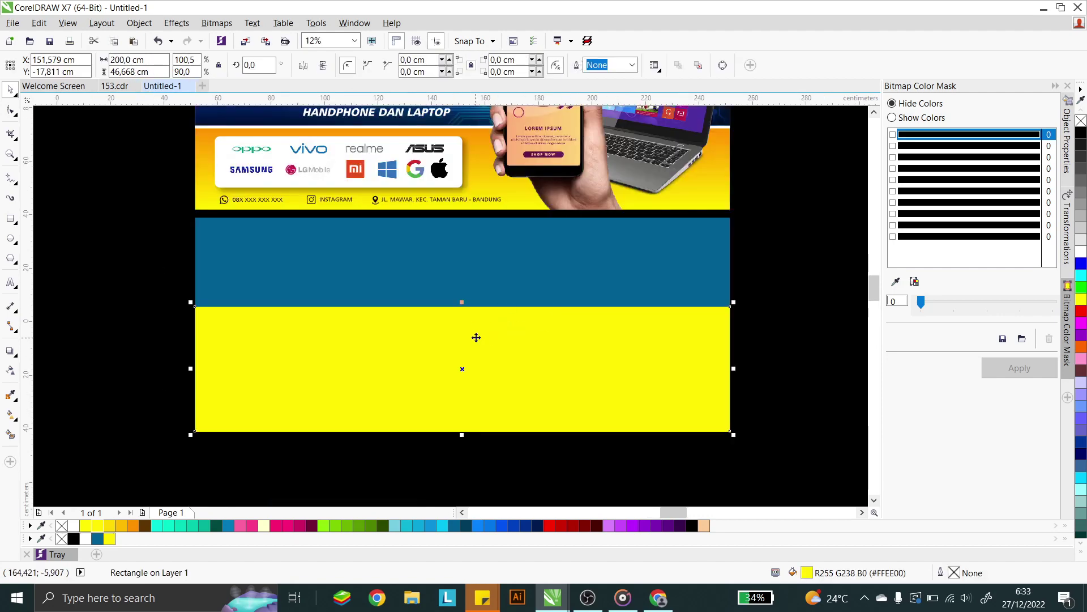
{"action": "left_click", "coordinate": [1081, 250]}
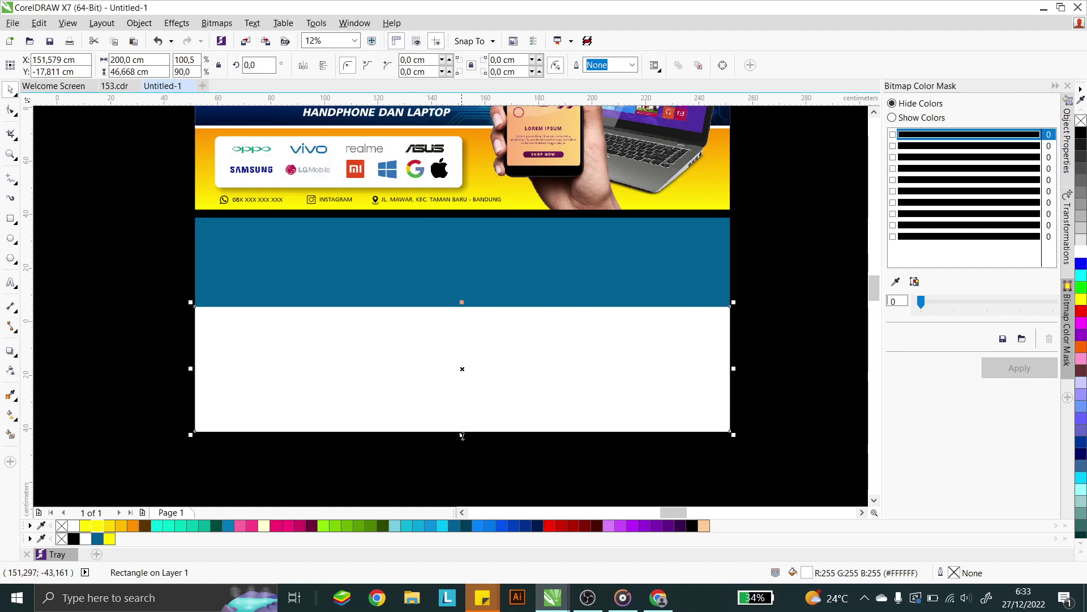
{"action": "left_click_drag", "start_coordinate": [537, 376], "coordinate": [367, 360]}
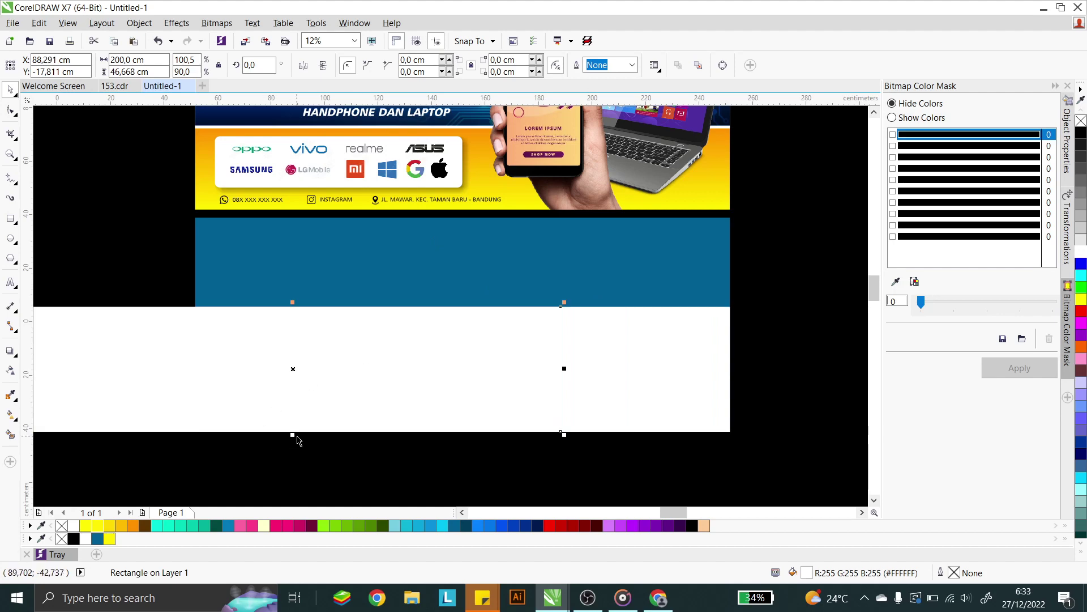
{"action": "left_click_drag", "start_coordinate": [293, 434], "coordinate": [303, 315]}
{"action": "key", "text": "ctrl+z"}
{"action": "key", "text": "ctrl+z"}
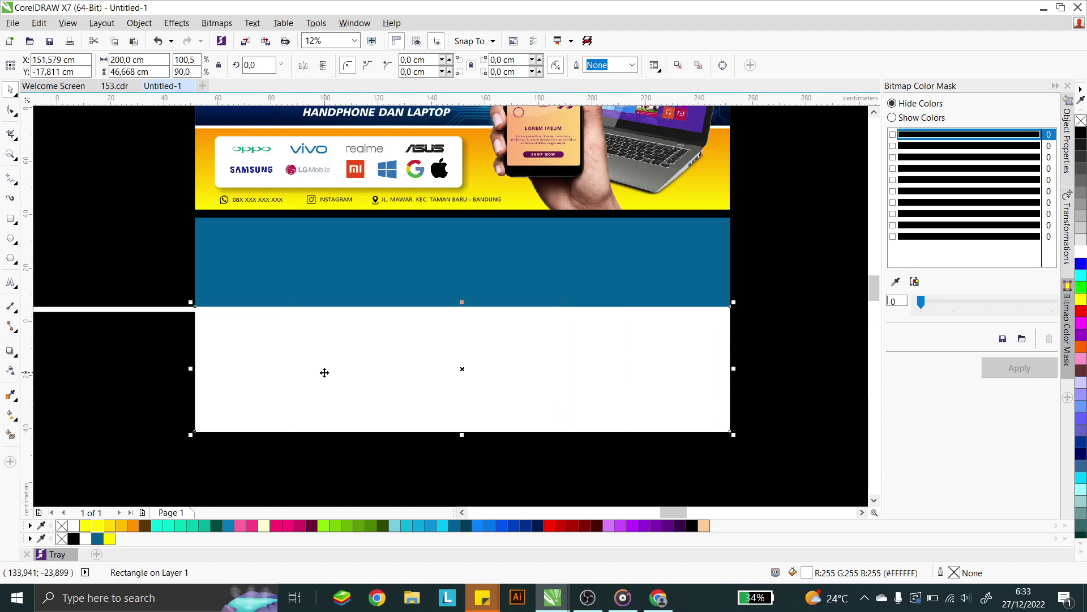
Fill the lower rectangle with golden yellow and align the thin white strip to the blue rectangle's right edge
{"action": "left_click", "coordinate": [119, 527]}
{"action": "key", "text": "Escape"}
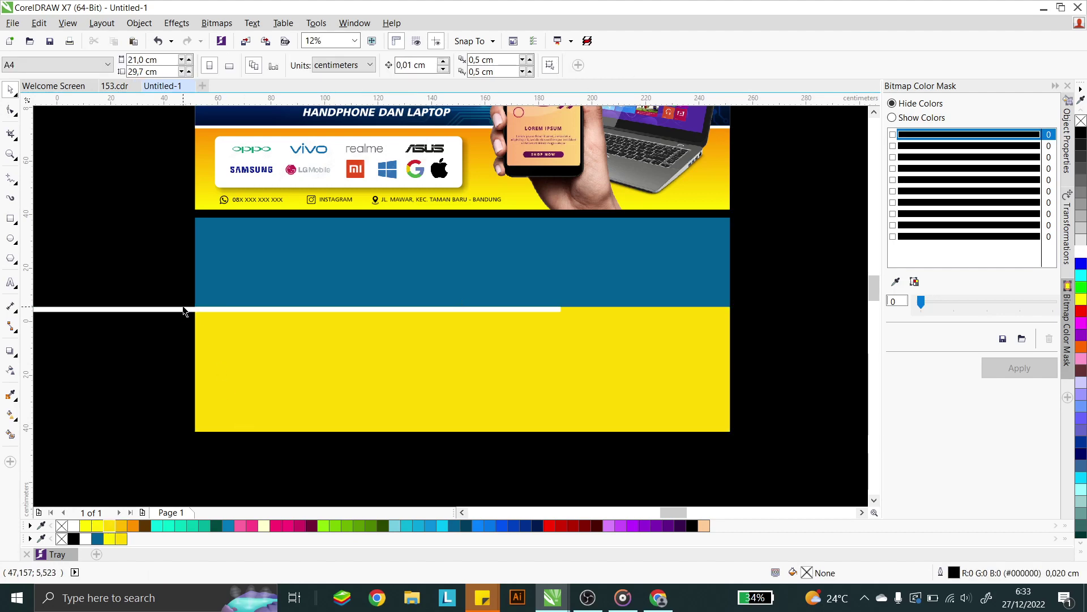
{"action": "left_click", "coordinate": [183, 310]}
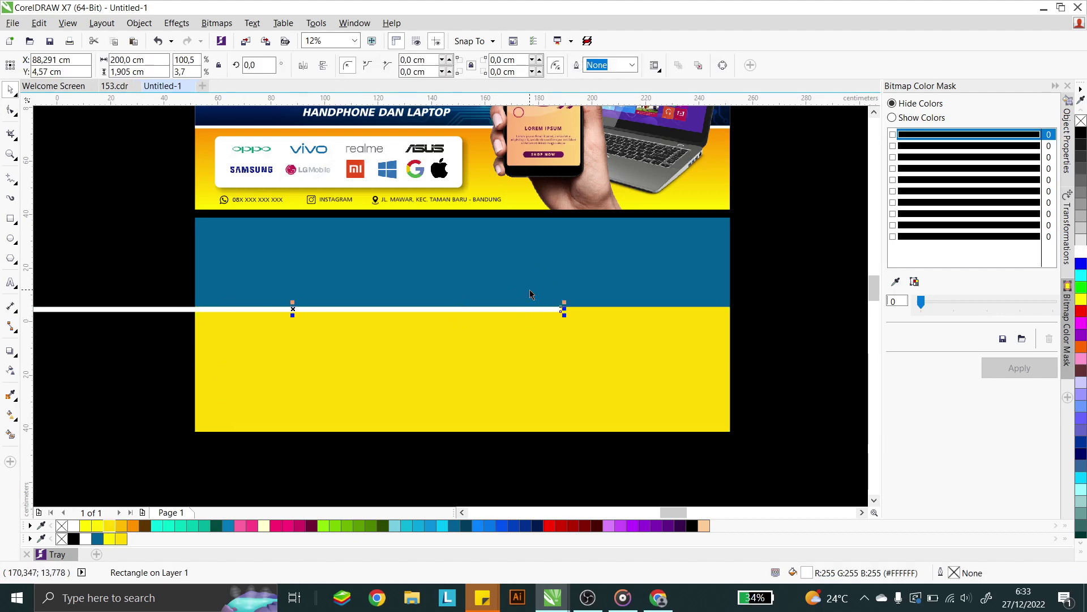
{"action": "left_click", "coordinate": [633, 324]}
{"action": "left_click", "coordinate": [672, 260], "text": "shift"}
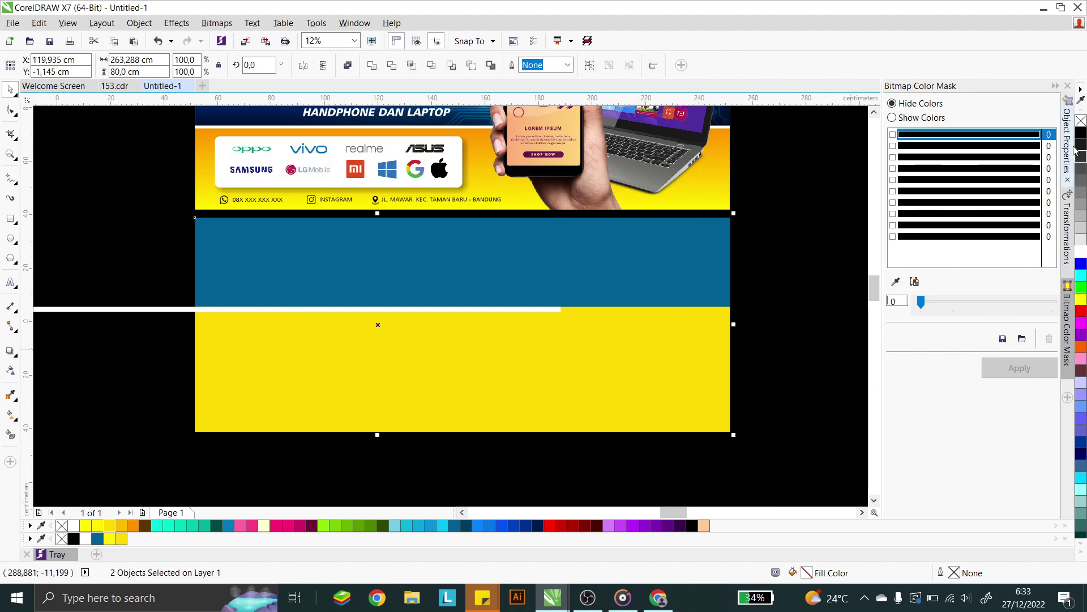
{"action": "key", "text": "r"}
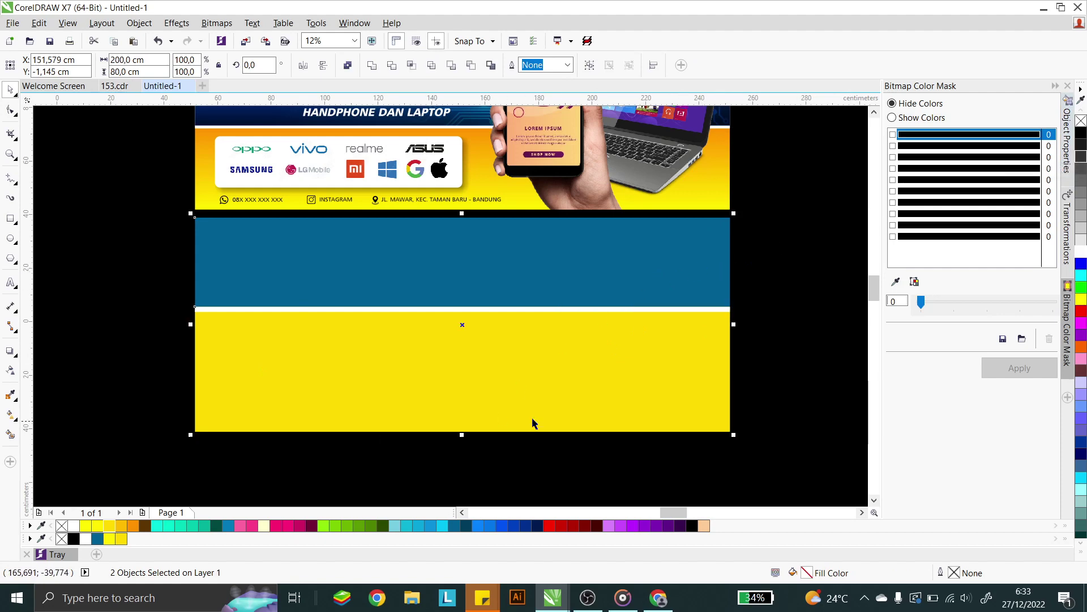
{"action": "left_click", "coordinate": [770, 377]}
Reduce the white strip and yellow rectangle together from the top to 40 cm high, meeting the blue rectangle's middle
{"action": "left_click_drag", "start_coordinate": [516, 371], "coordinate": [117, 281]}
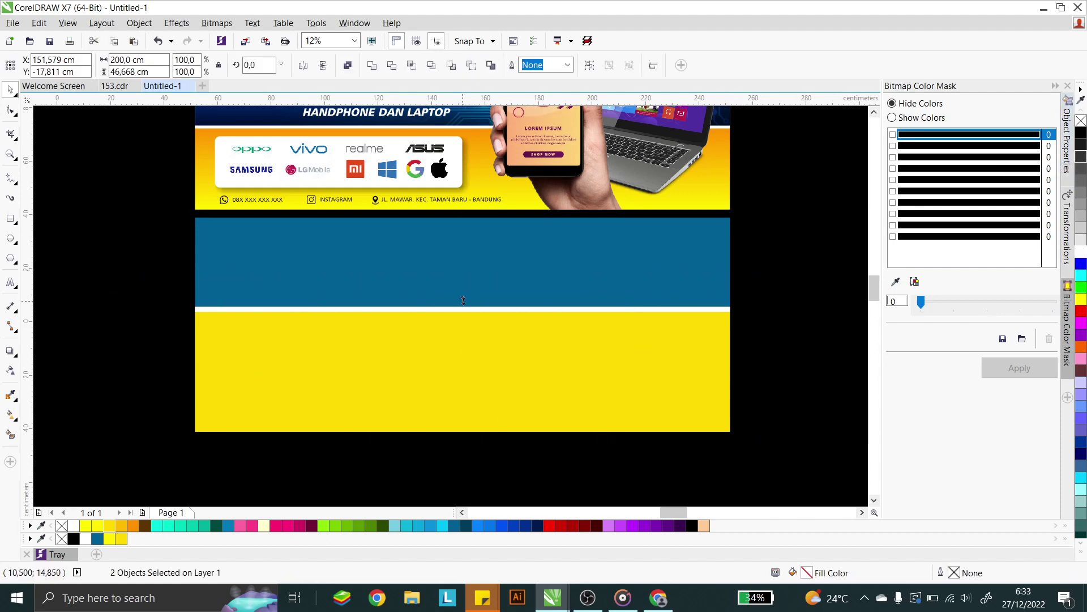
{"action": "left_click_drag", "start_coordinate": [464, 300], "coordinate": [463, 323]}
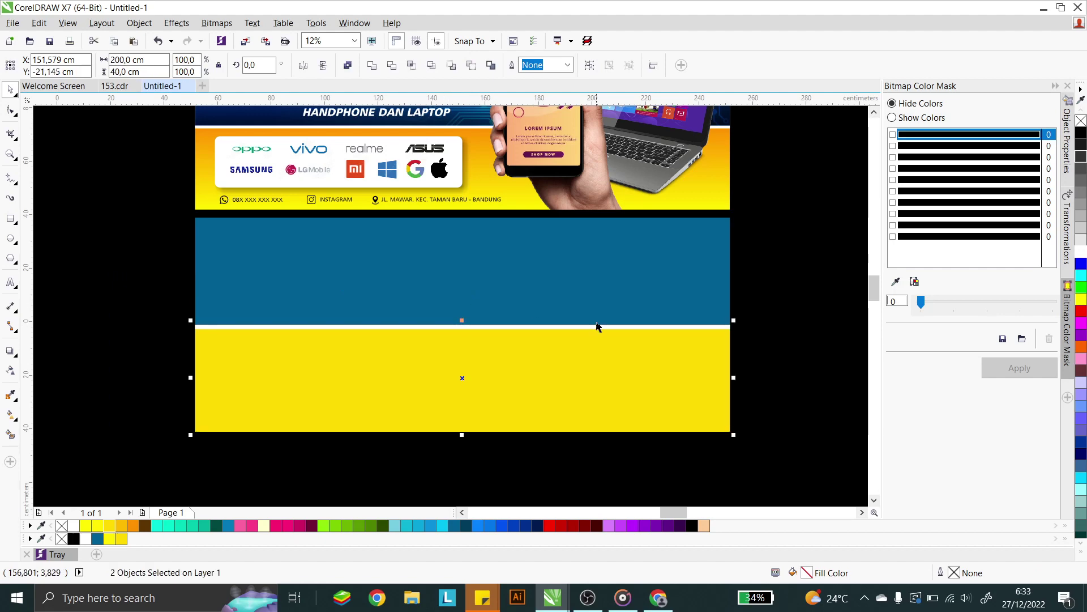
{"action": "left_click", "coordinate": [762, 299]}
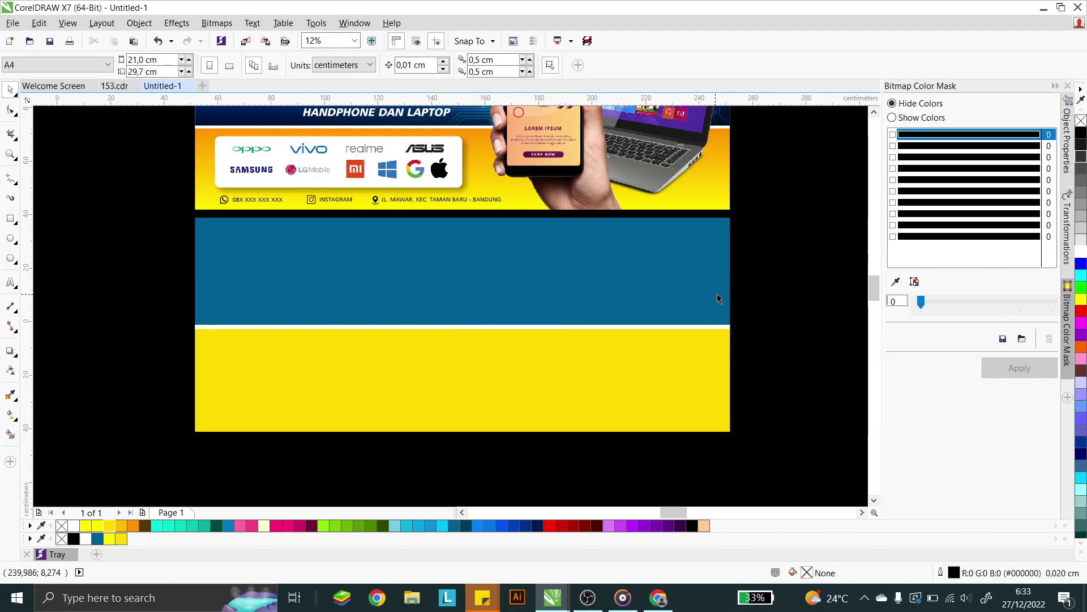
{"action": "left_click_drag", "start_coordinate": [771, 455], "coordinate": [90, 260]}
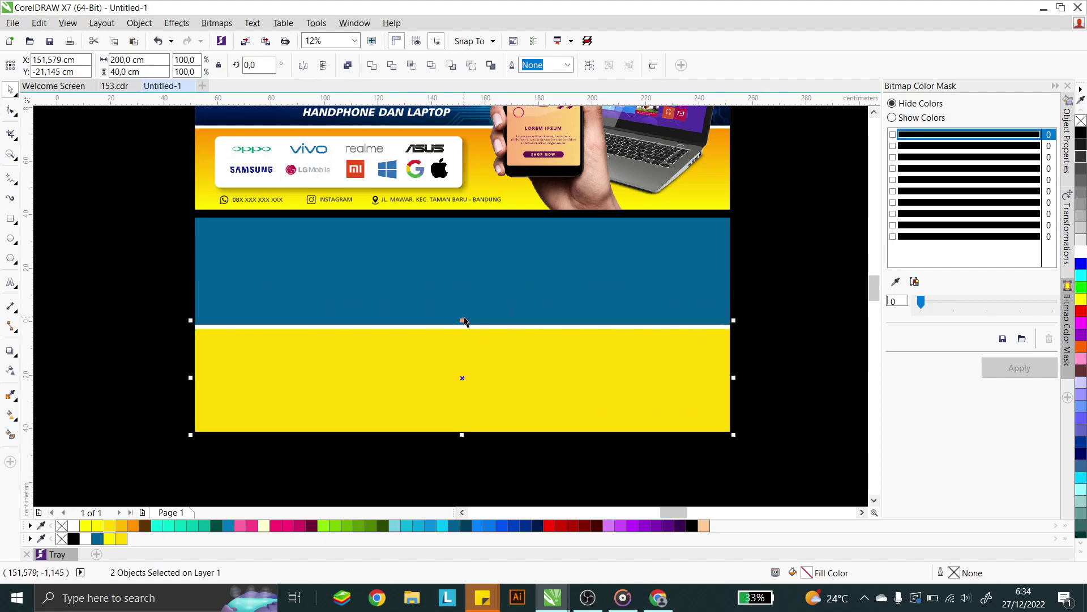
{"action": "left_click", "coordinate": [810, 305]}
{"action": "scroll", "coordinate": [530, 265], "scroll_direction": "down", "scroll_amount": 2}
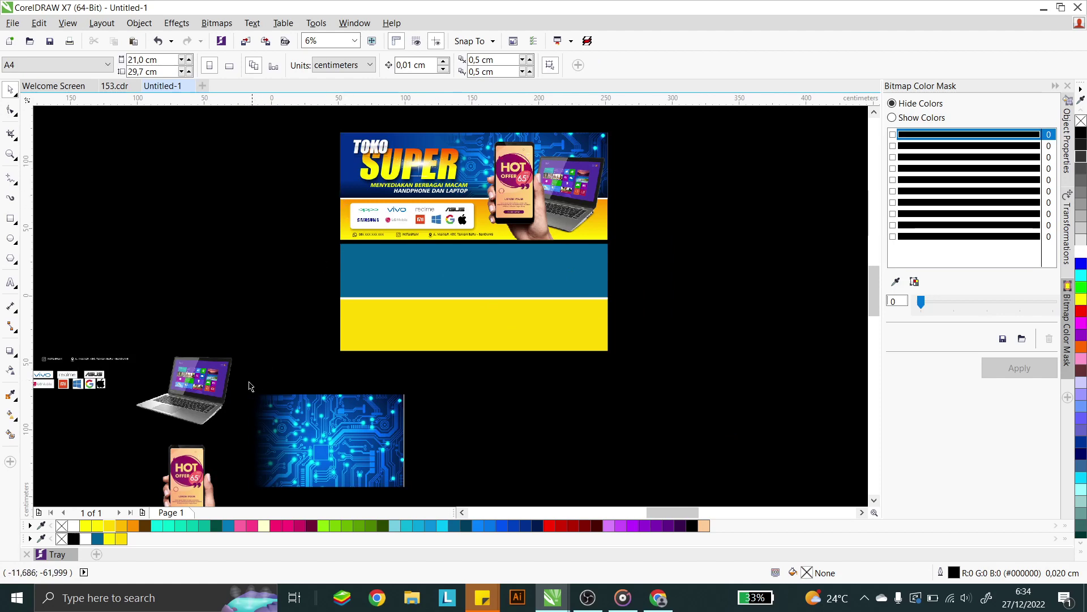
{"action": "left_click", "coordinate": [214, 414]}
{"action": "left_click", "coordinate": [283, 255]}
{"action": "scroll", "coordinate": [383, 152], "scroll_direction": "up", "scroll_amount": 3}
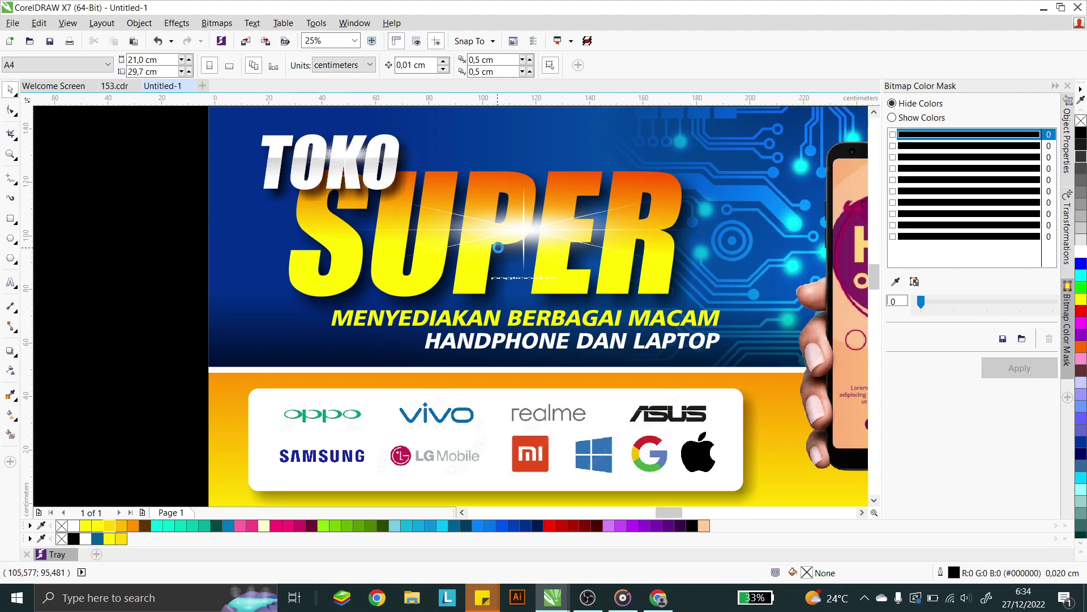
{"action": "scroll", "coordinate": [497, 252], "scroll_direction": "down", "scroll_amount": 3}
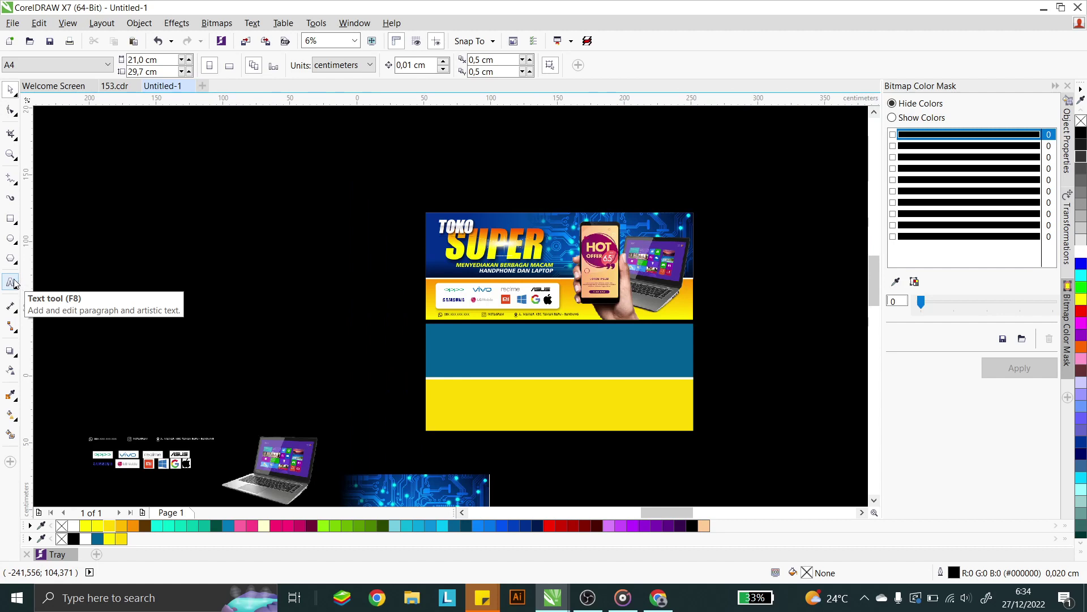
Place a line of placeholder artistic text in the blue rectangle's upper left and enlarge it to about 318 pt
{"action": "left_click", "coordinate": [11, 282]}
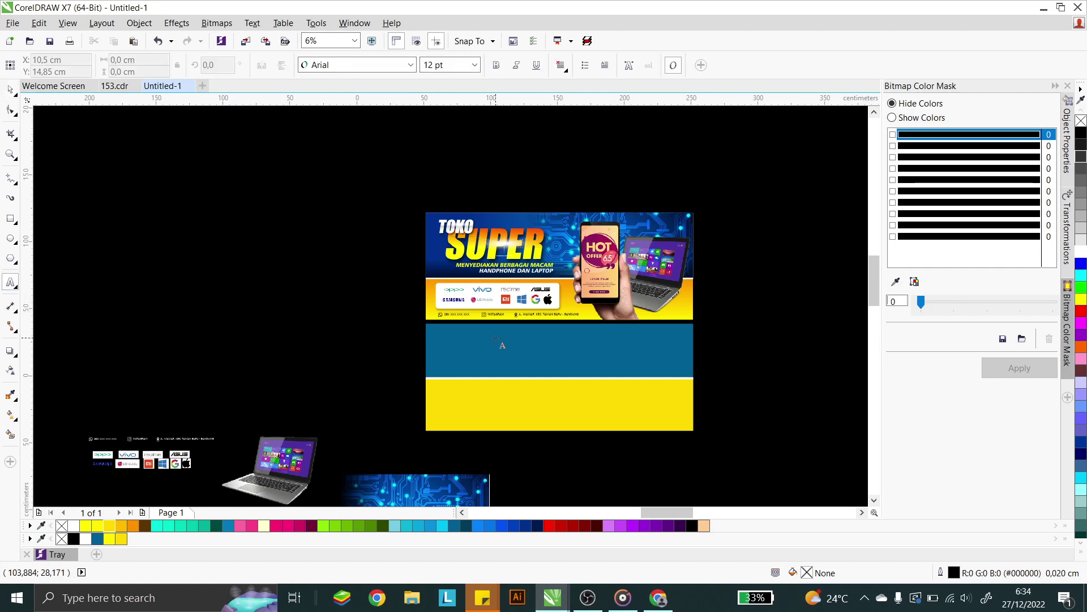
{"action": "scroll", "coordinate": [461, 316], "scroll_direction": "up", "scroll_amount": 2}
{"action": "left_click", "coordinate": [441, 346]}
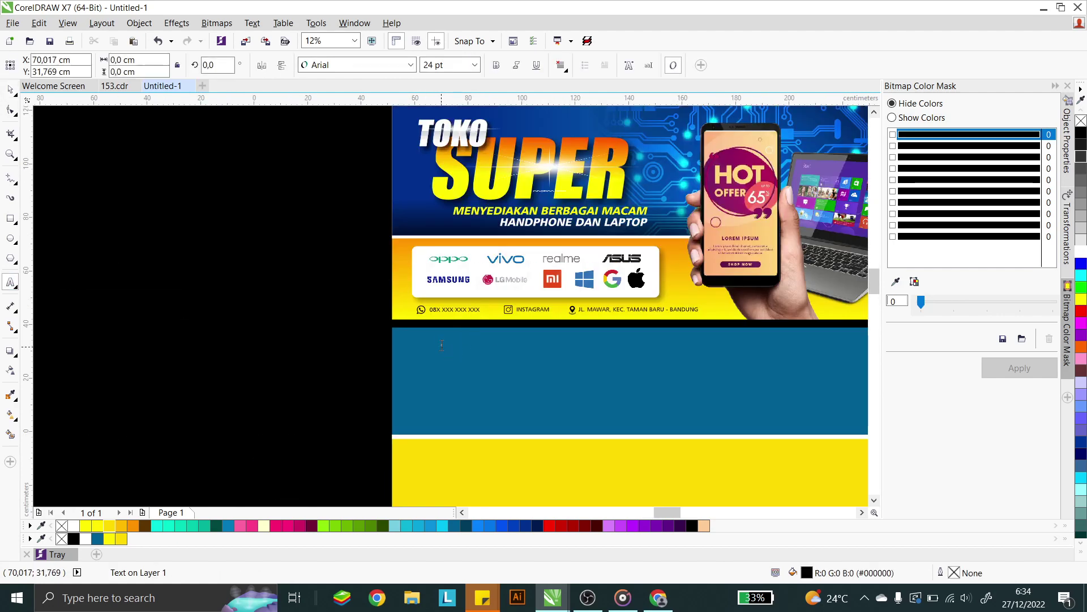
{"action": "type", "text": "TOKO"}
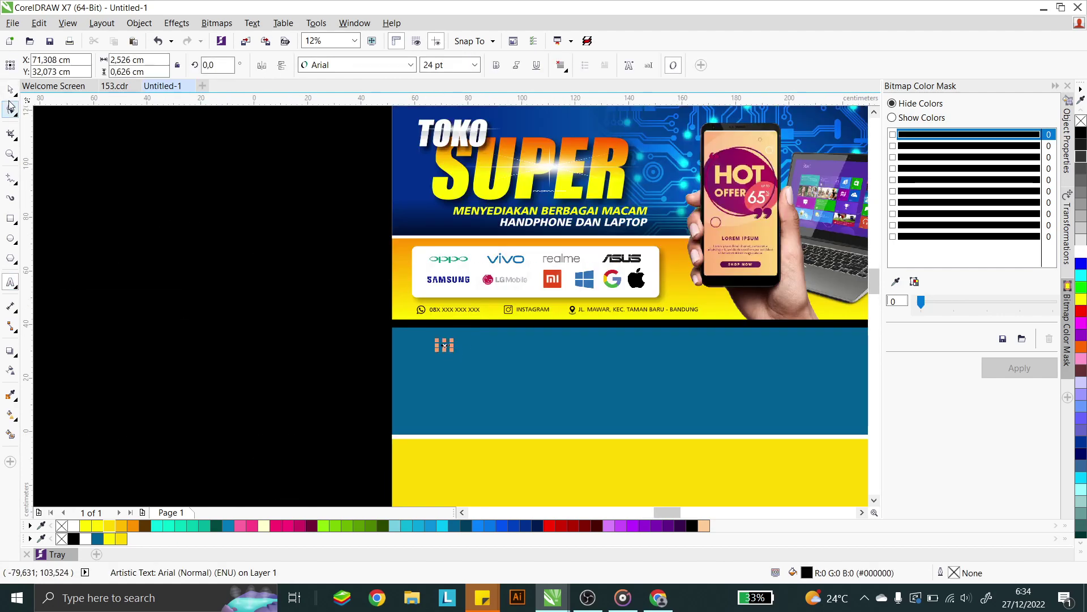
{"action": "left_click", "coordinate": [10, 91]}
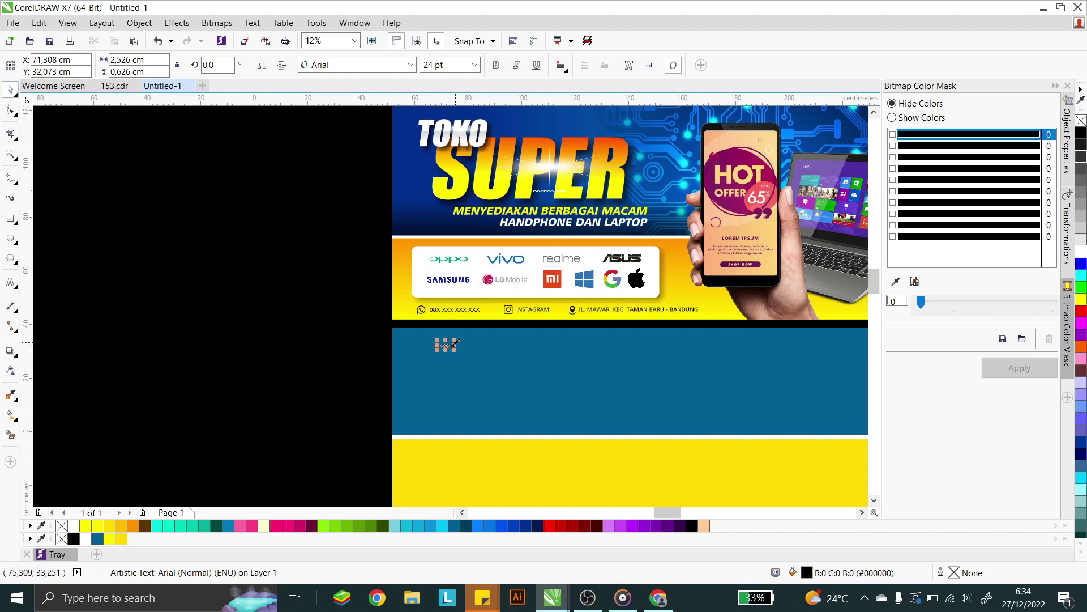
{"action": "left_click_drag", "start_coordinate": [444, 342], "coordinate": [502, 350]}
{"action": "double_click", "coordinate": [502, 349]}
{"action": "double_click", "coordinate": [501, 349]}
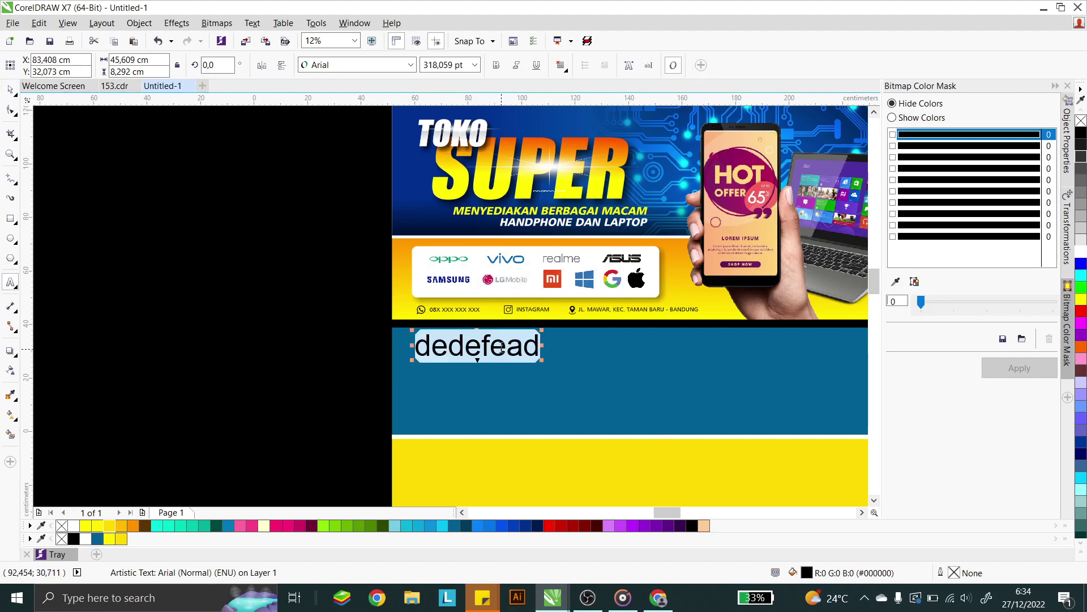
Replace the placeholder with four lines of text: TOKO, SUPER, MENYEDIAKAN BERBAGAI MACAM, and HANDPHONE DAN LAPTOP
{"action": "key", "text": "Caps_Lock"}
{"action": "type", "text": "TOKO "}
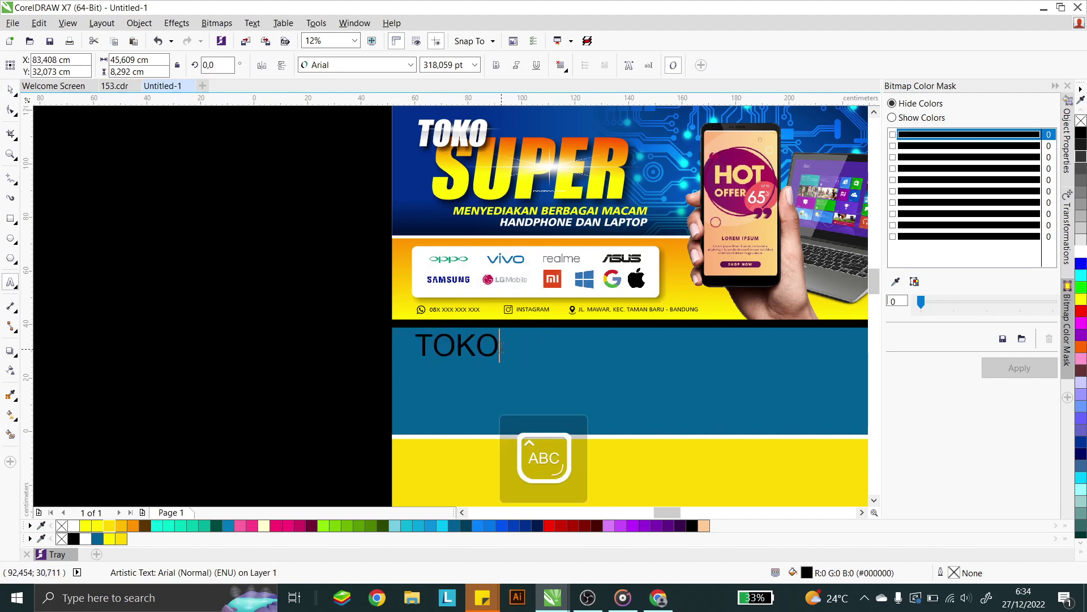
{"action": "type", "text": "SUPER"}
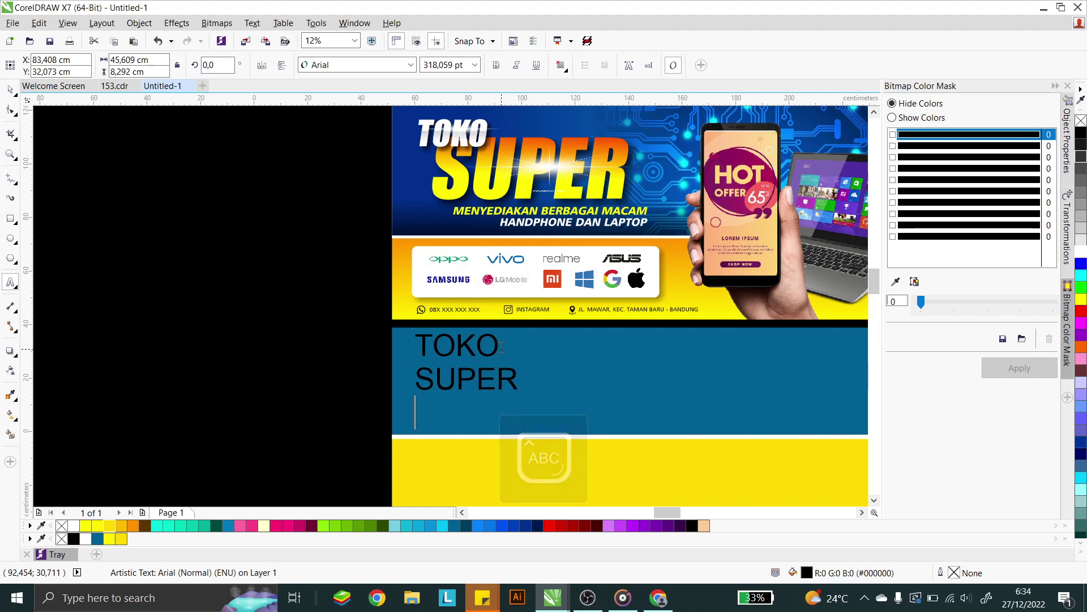
{"action": "key", "text": "Return"}
{"action": "type", "text": "MENYEDIA"}
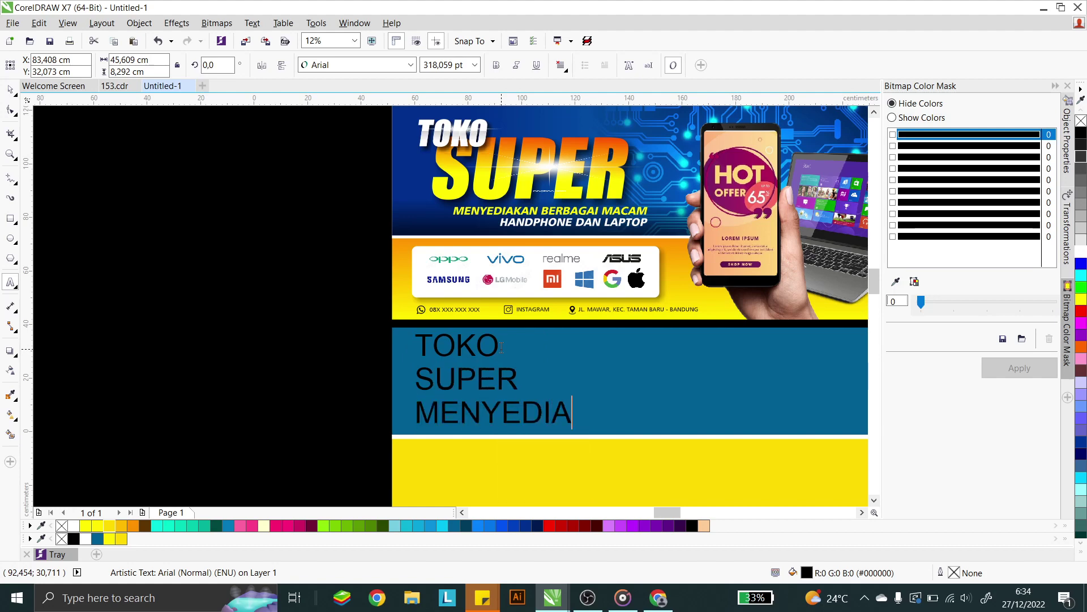
{"action": "type", "text": "KAN"}
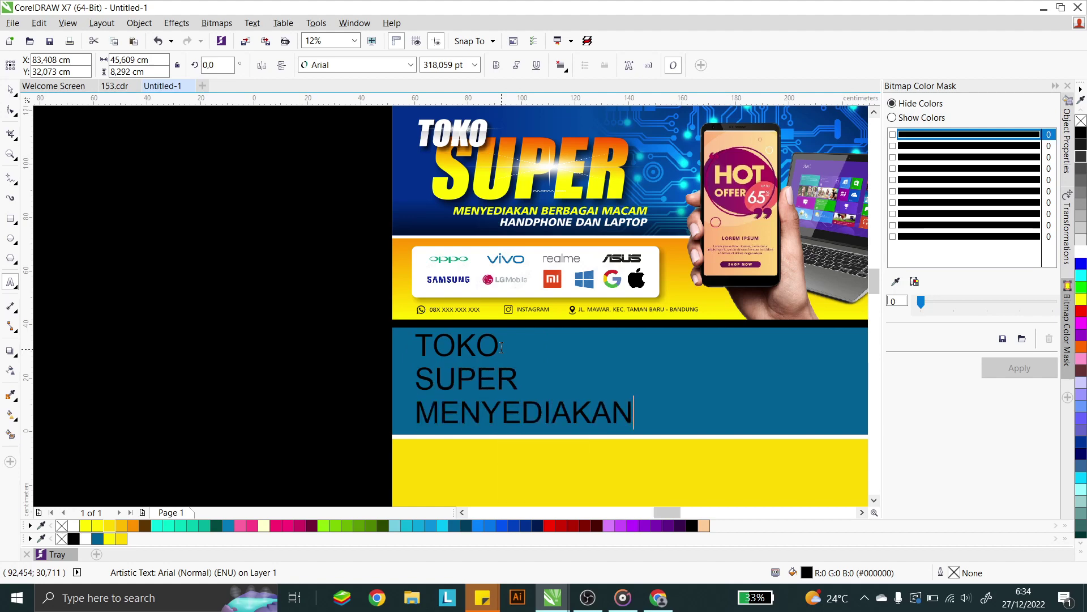
{"action": "type", "text": " BERBAGAI "}
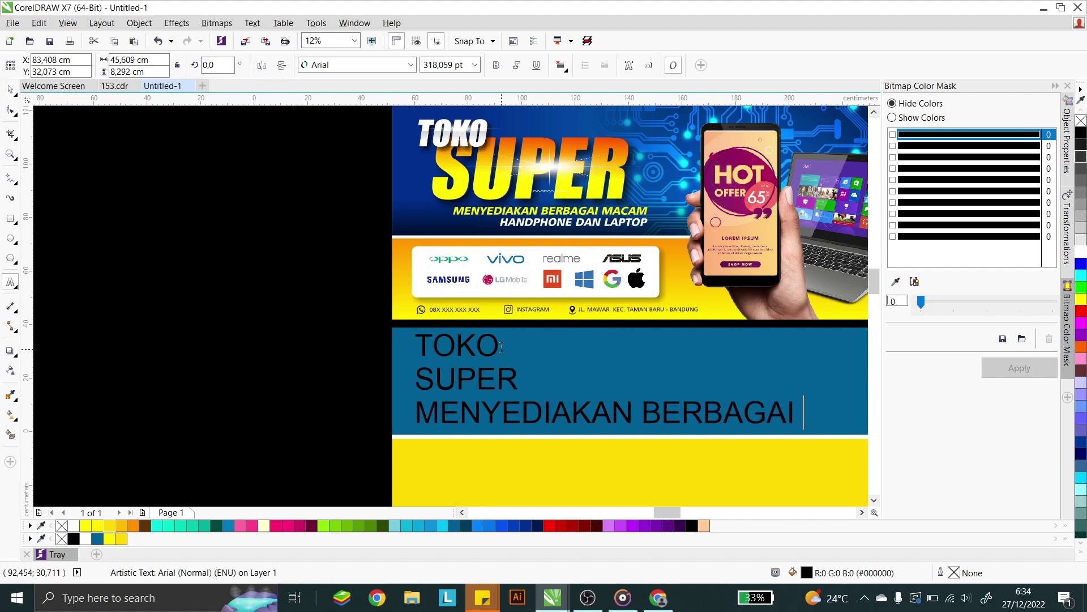
{"action": "type", "text": "MACAM"}
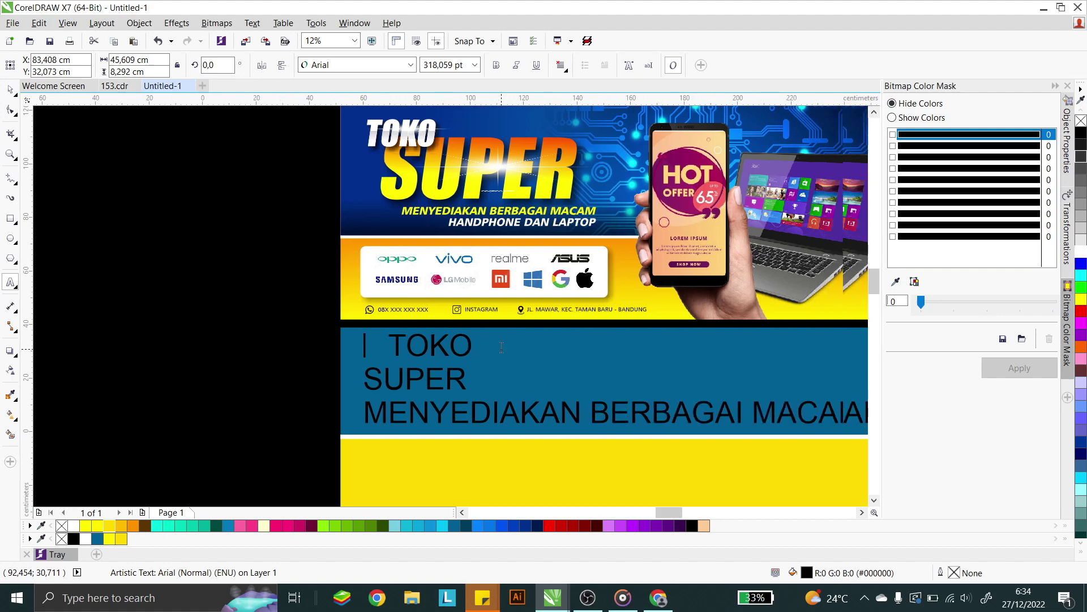
{"action": "key", "text": "Return"}
{"action": "type", "text": "HANDP"}
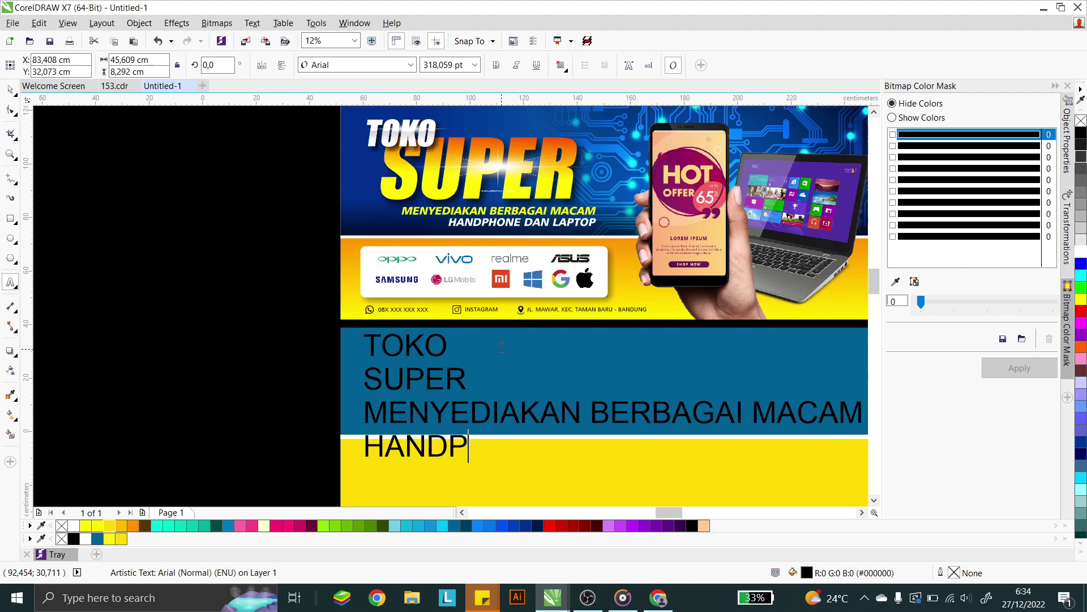
{"action": "type", "text": "HONE DAN LAPTOP"}
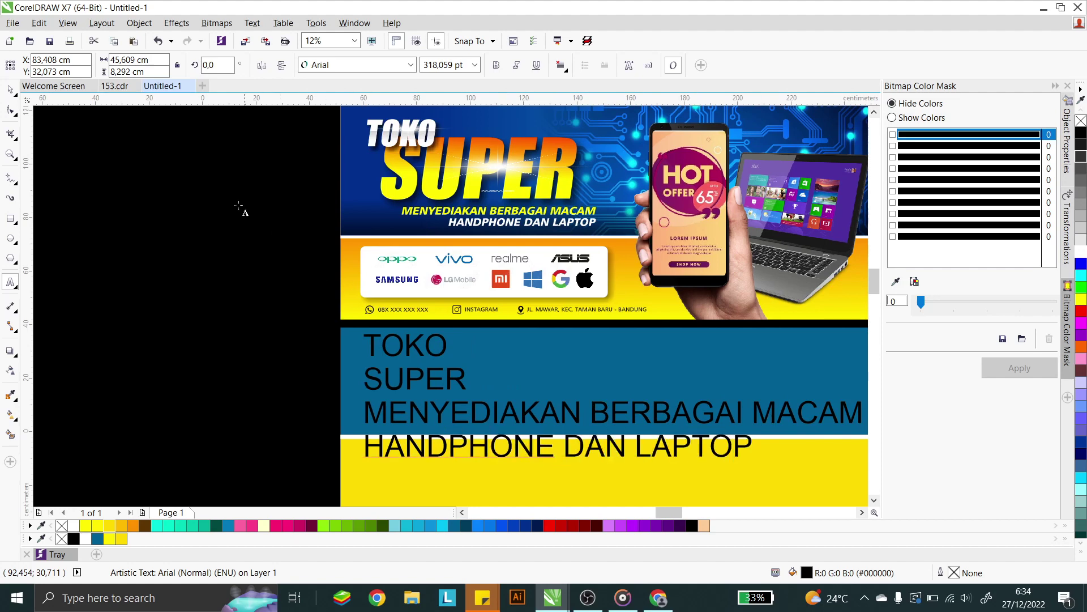
Break the four-line text apart into separate text objects, one per line
{"action": "left_click", "coordinate": [11, 91]}
{"action": "left_click", "coordinate": [12, 94]}
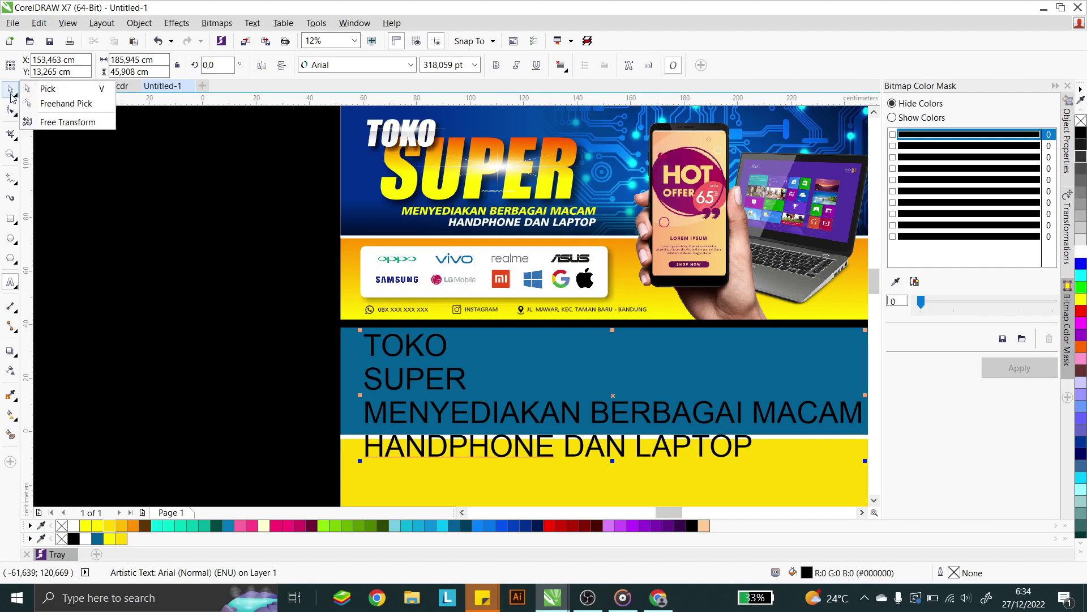
{"action": "left_click", "coordinate": [11, 90]}
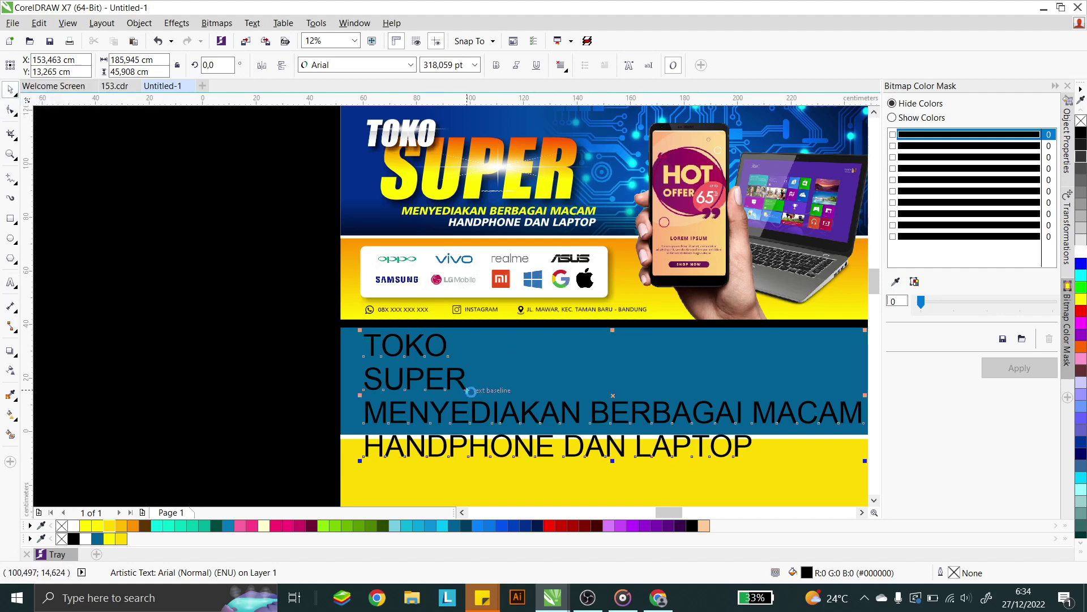
{"action": "key", "text": "ctrl+k"}
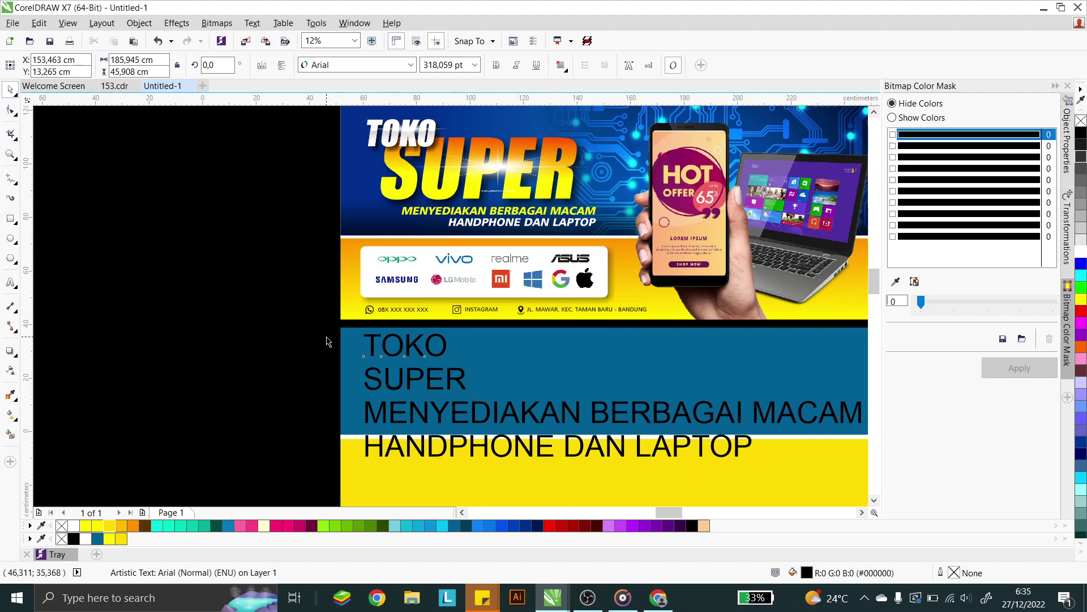
Shrink the two tagline lines together to about 113 pt and place them below SUPER inside the blue rectangle
{"action": "left_click", "coordinate": [325, 337]}
{"action": "left_click_drag", "start_coordinate": [336, 330], "coordinate": [484, 394]}
{"action": "left_click", "coordinate": [238, 381]}
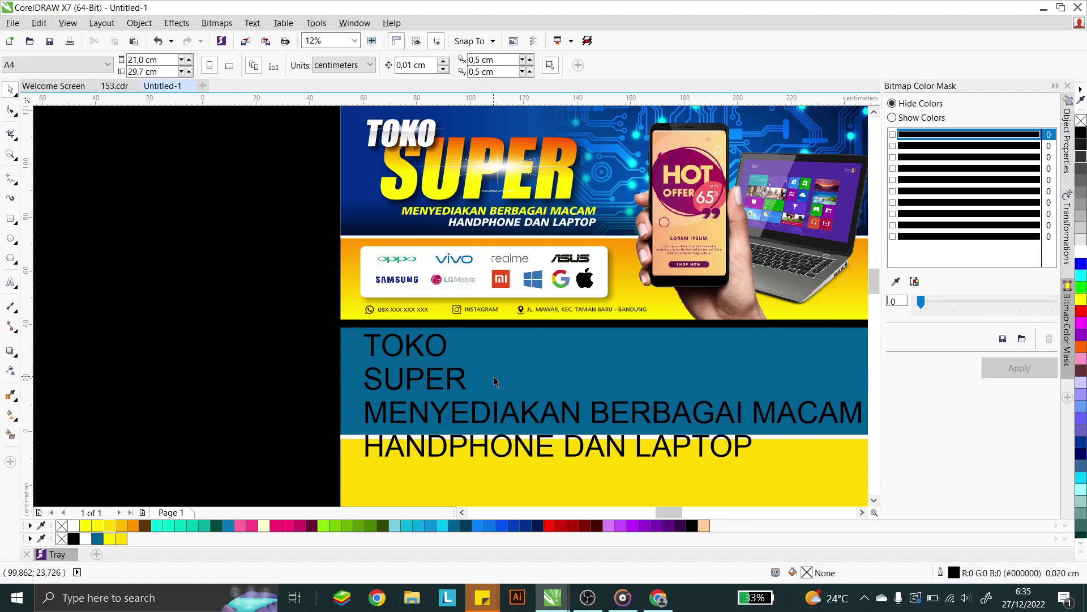
{"action": "left_click_drag", "start_coordinate": [289, 379], "coordinate": [433, 410]}
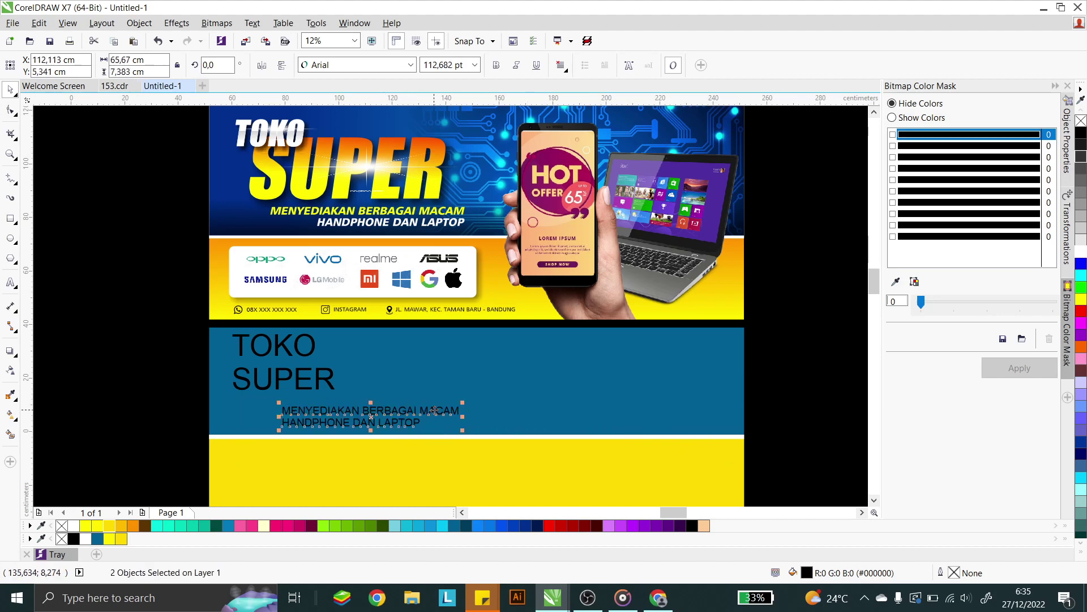
{"action": "left_click", "coordinate": [804, 417]}
Shorten the white strip and yellow rectangle together from the top to leave more blue area below the tagline
{"action": "scroll", "coordinate": [437, 351], "scroll_direction": "down", "scroll_amount": 1}
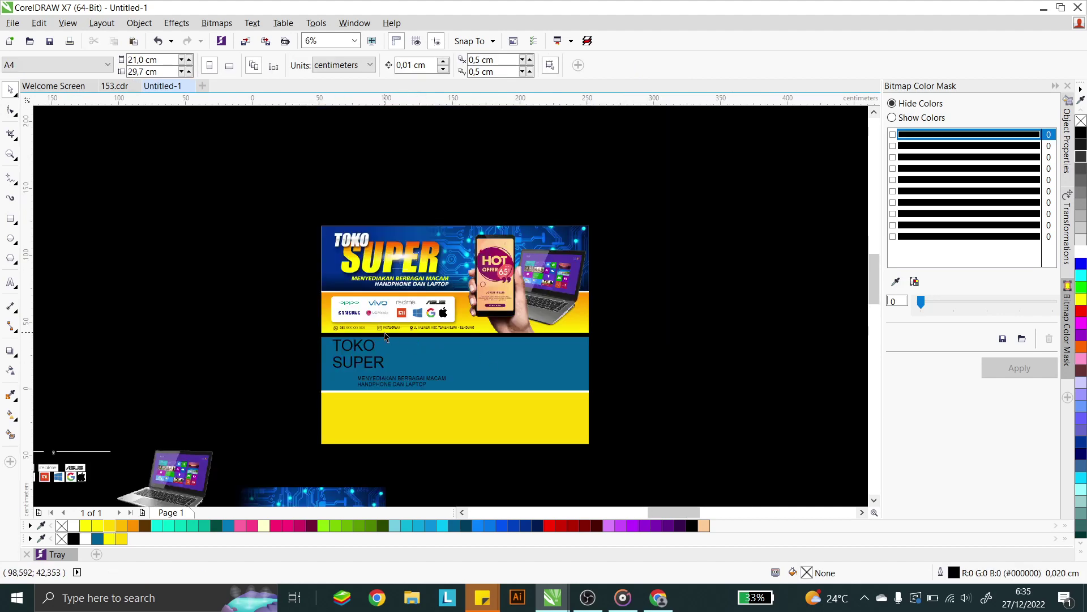
{"action": "left_click_drag", "start_coordinate": [606, 460], "coordinate": [284, 388]}
{"action": "scroll", "coordinate": [454, 408], "scroll_direction": "up", "scroll_amount": 1}
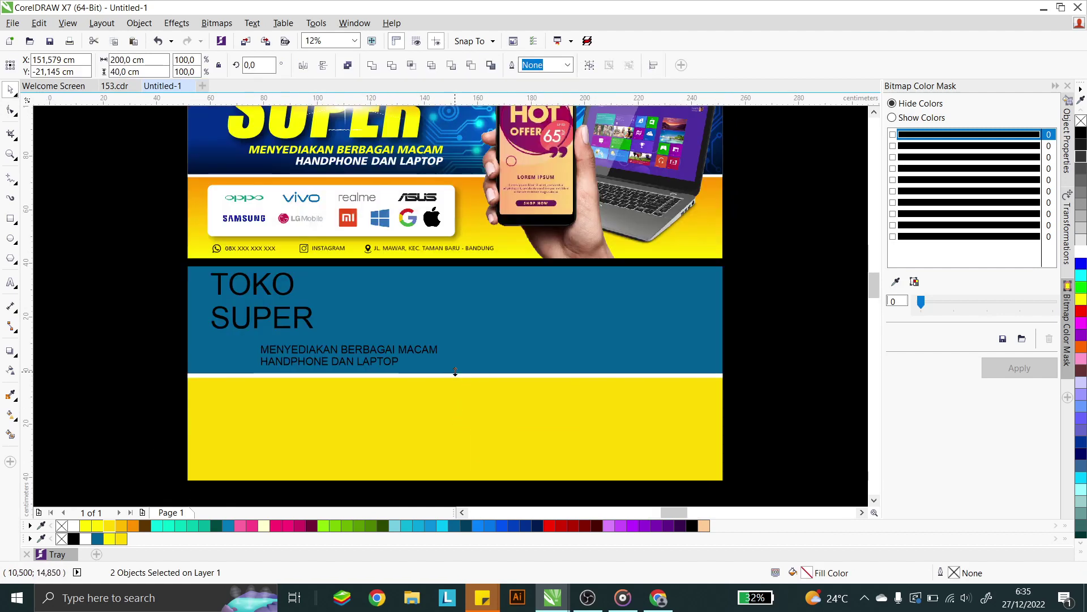
{"action": "left_click_drag", "start_coordinate": [455, 372], "coordinate": [455, 387]}
{"action": "left_click", "coordinate": [164, 333]}
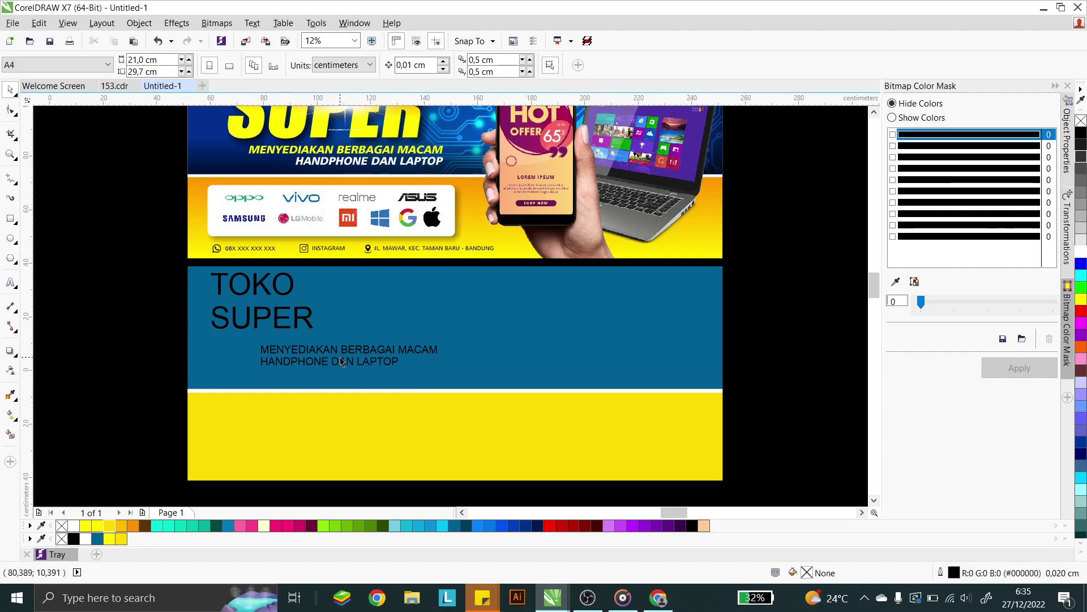
Move both tagline lines slightly down and to the right, closer to the white strip
{"action": "left_click", "coordinate": [342, 361]}
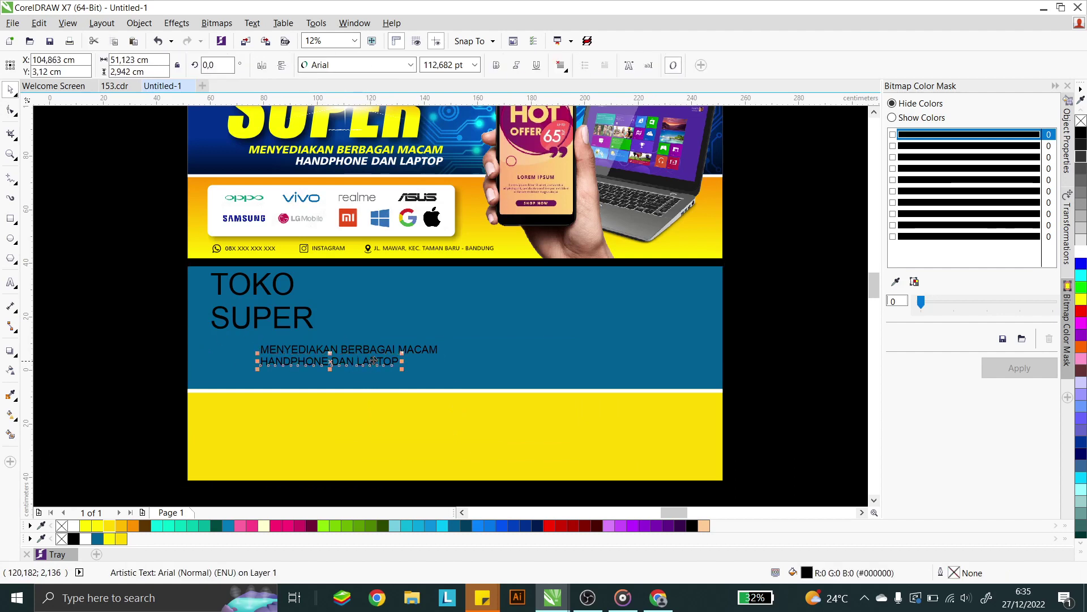
{"action": "left_click", "coordinate": [381, 351], "text": "shift"}
{"action": "left_click_drag", "start_coordinate": [391, 351], "coordinate": [399, 363]}
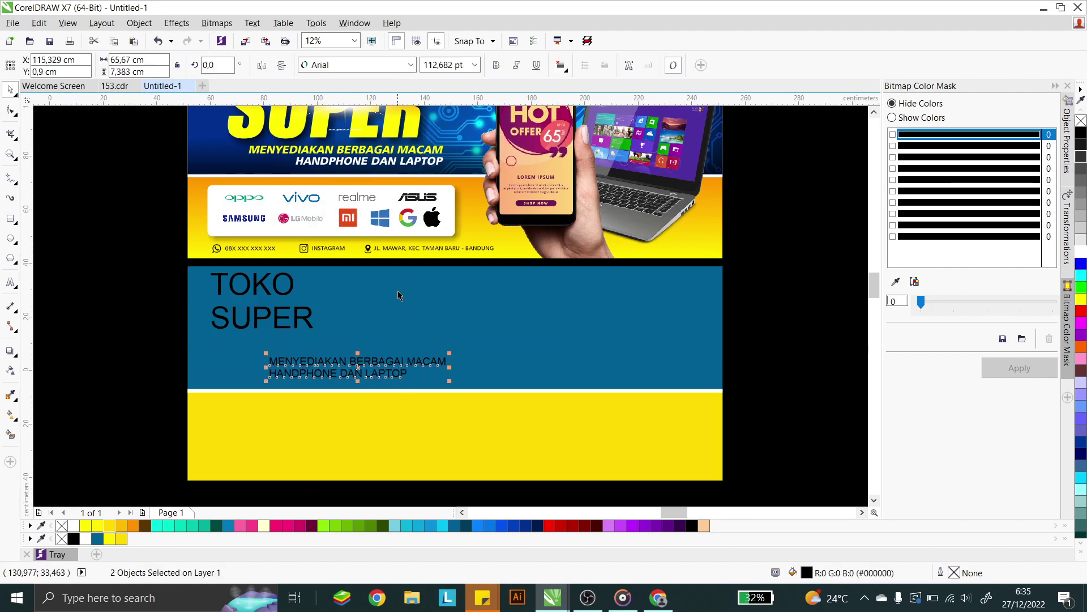
Set the font of both tagline lines to Humnst777 Blk BT (Normal)
{"action": "left_click", "coordinate": [401, 171]}
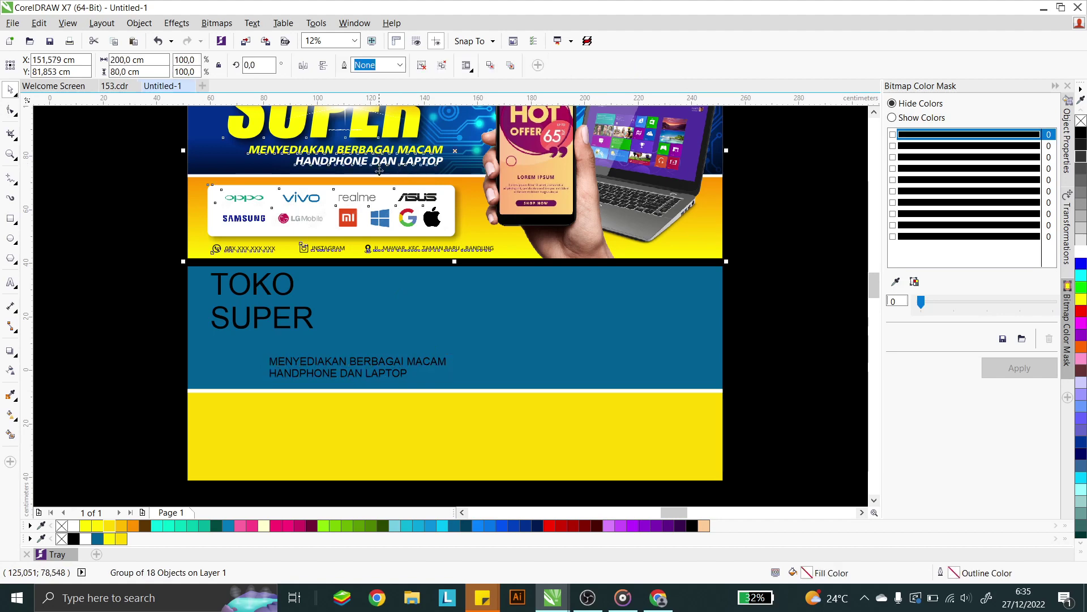
{"action": "key", "text": "ctrl+u"}
{"action": "key", "text": "Tab"}
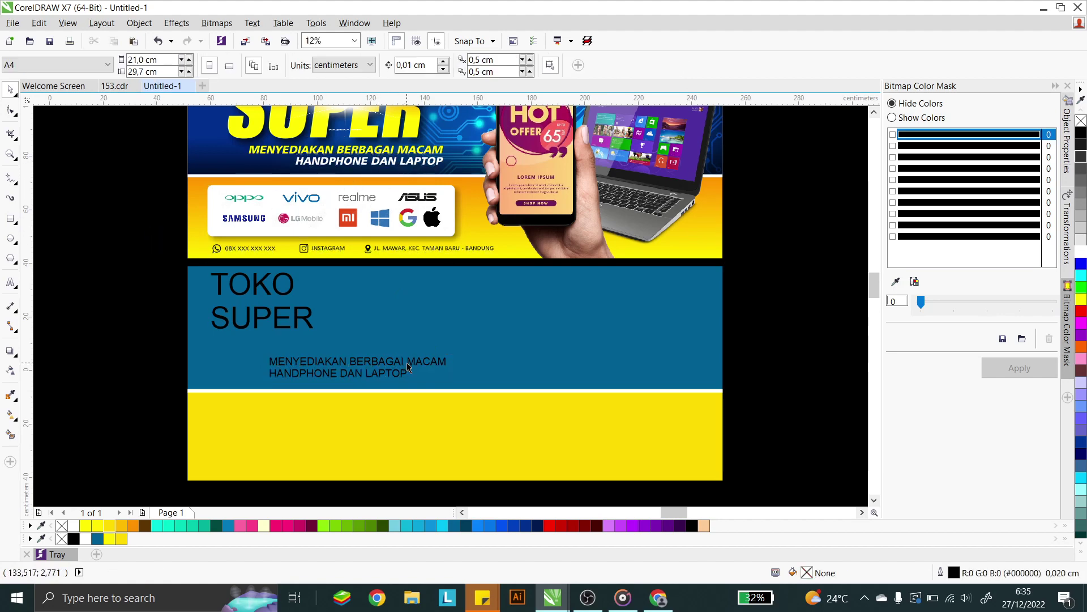
{"action": "key", "text": "Tab"}
{"action": "left_click_drag", "start_coordinate": [168, 347], "coordinate": [482, 392]}
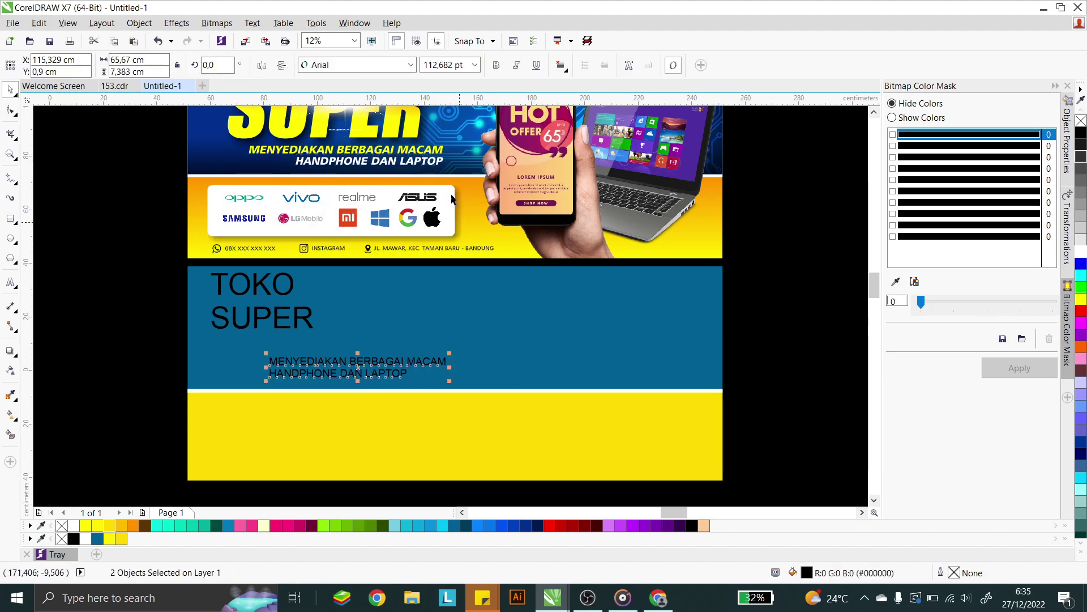
{"action": "left_click", "coordinate": [379, 65]}
{"action": "mouse_move", "coordinate": [419, 98]}
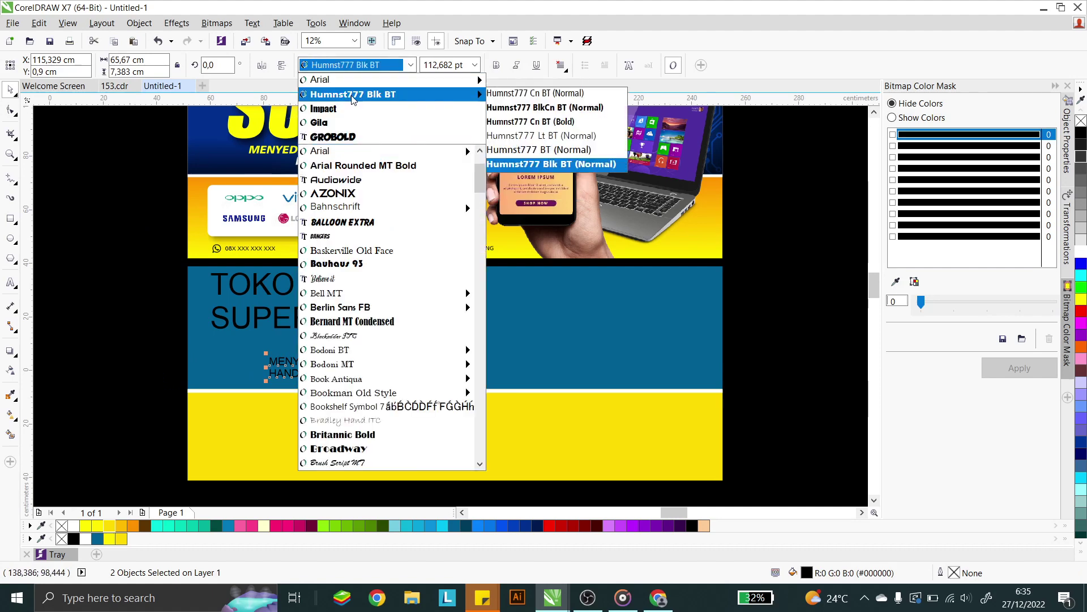
{"action": "left_click", "coordinate": [527, 165]}
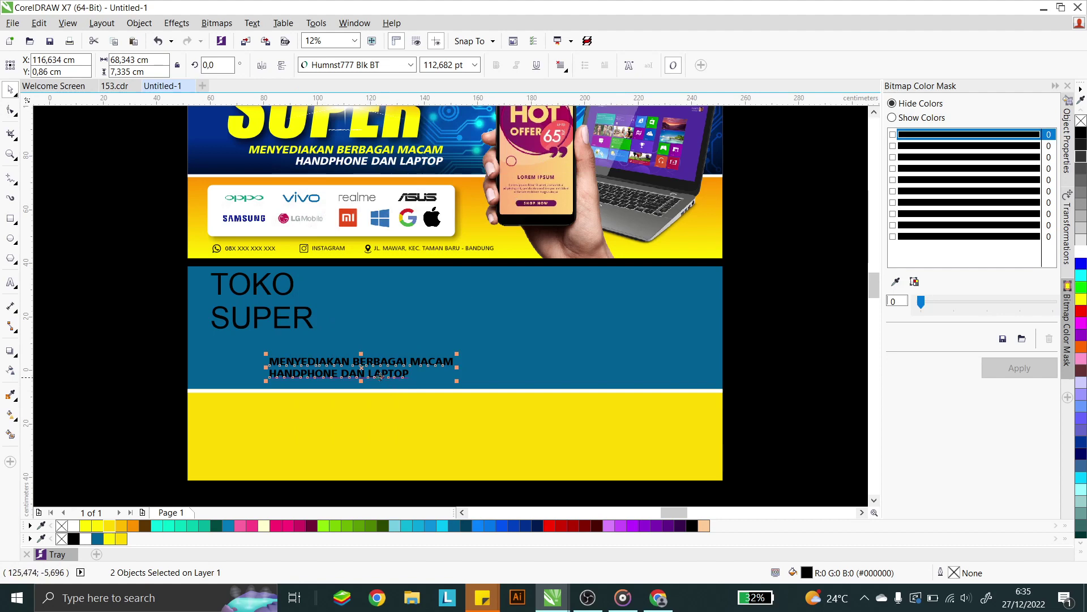
Skew the two tagline lines horizontally so their letters slant to the right, about 69 cm wide in total
{"action": "scroll", "coordinate": [377, 364], "scroll_direction": "up", "scroll_amount": 2}
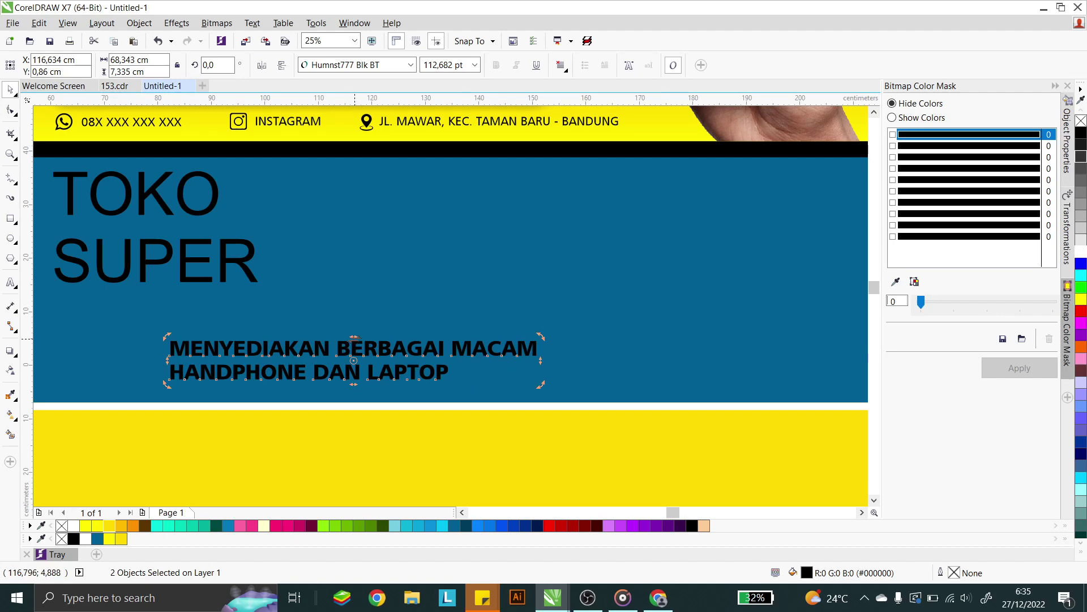
{"action": "left_click_drag", "start_coordinate": [354, 338], "coordinate": [374, 341]}
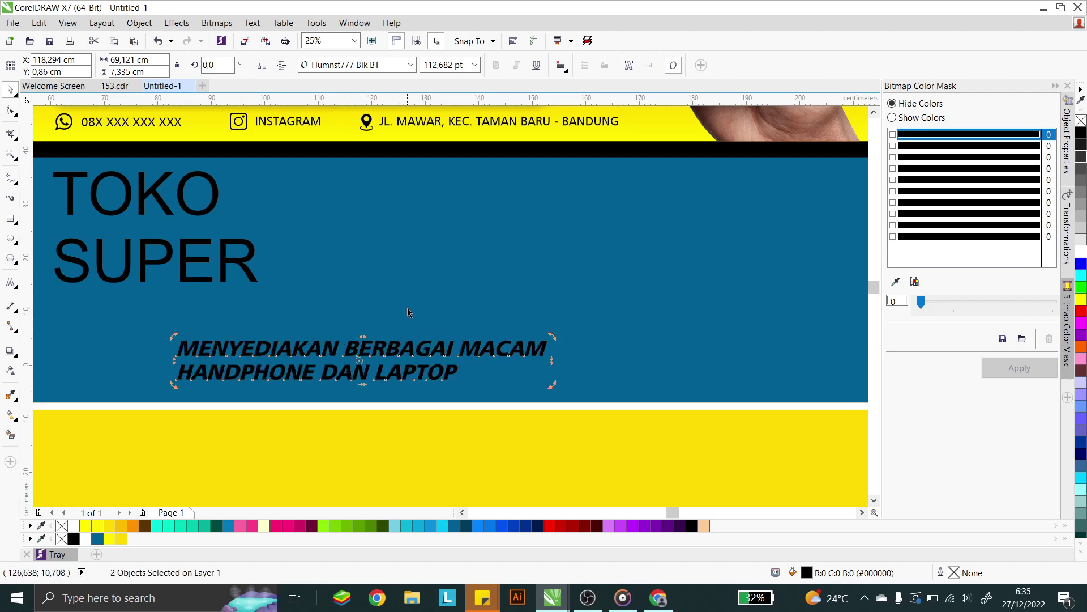
{"action": "scroll", "coordinate": [407, 307], "scroll_direction": "down", "scroll_amount": 2}
{"action": "left_click", "coordinate": [187, 322]}
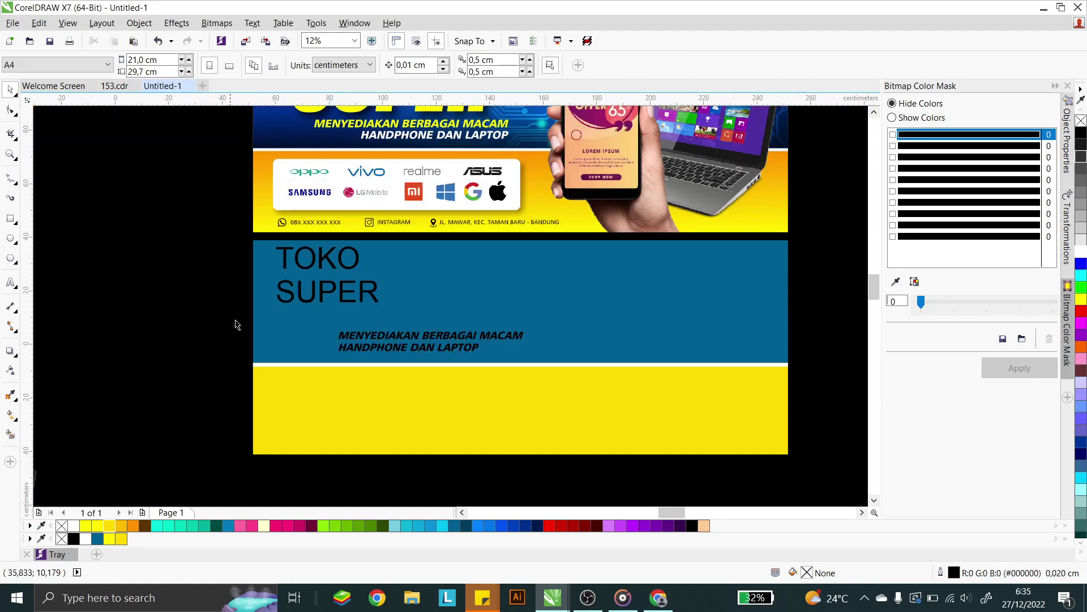
Align the two tagline lines to each other along their right edges
{"action": "left_click", "coordinate": [408, 342]}
{"action": "key", "text": "Escape"}
{"action": "left_click_drag", "start_coordinate": [285, 324], "coordinate": [532, 365]}
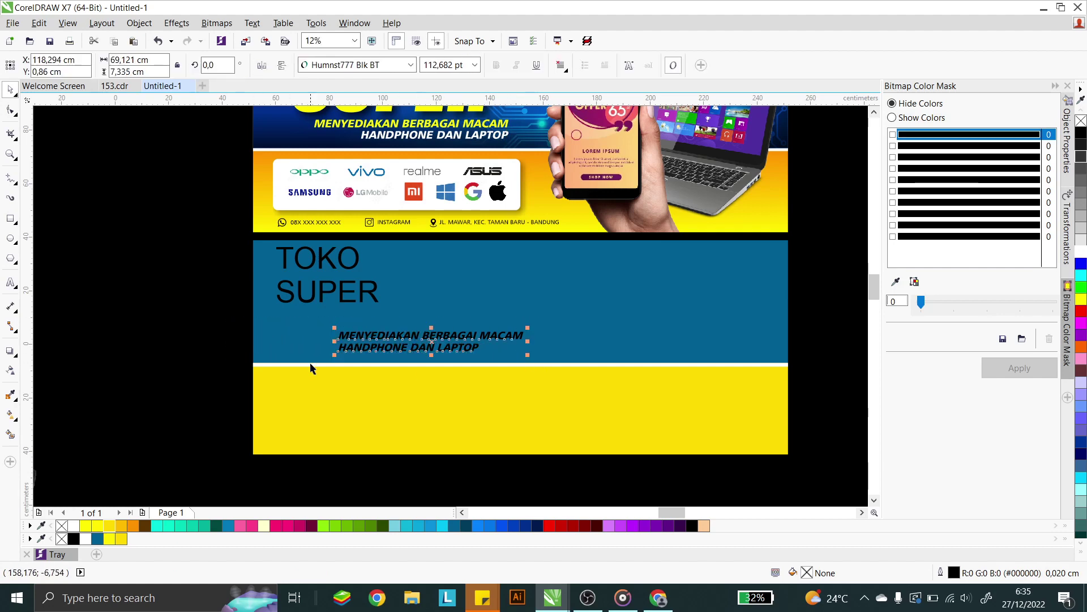
{"action": "key", "text": "r"}
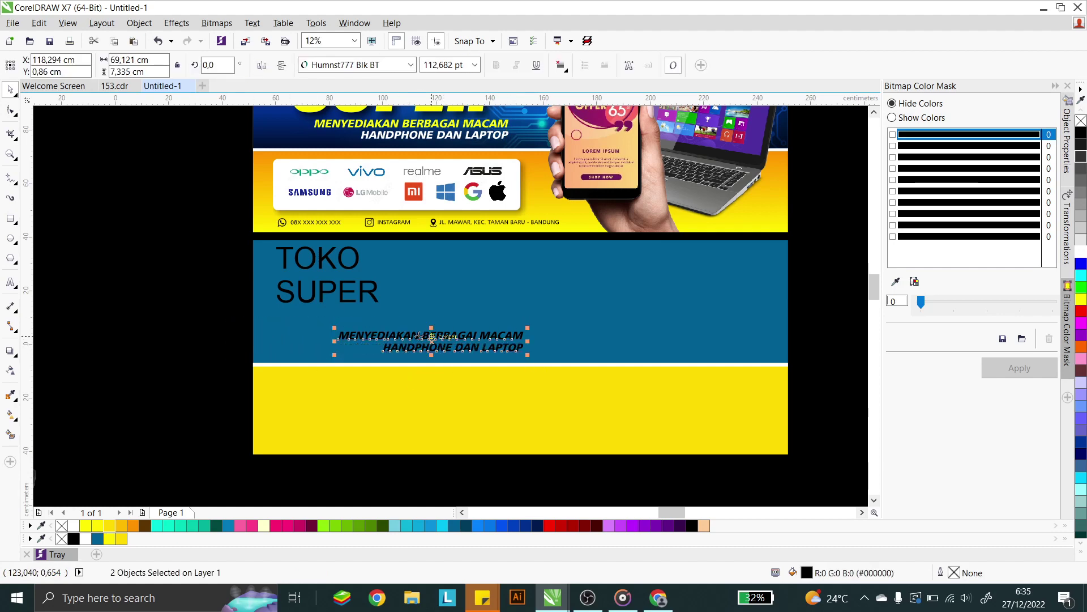
Enlarge the two tagline lines together from the upper-left corner to about 76 cm wide and 124 pt
{"action": "left_click", "coordinate": [332, 334]}
{"action": "left_click_drag", "start_coordinate": [194, 326], "coordinate": [569, 371]}
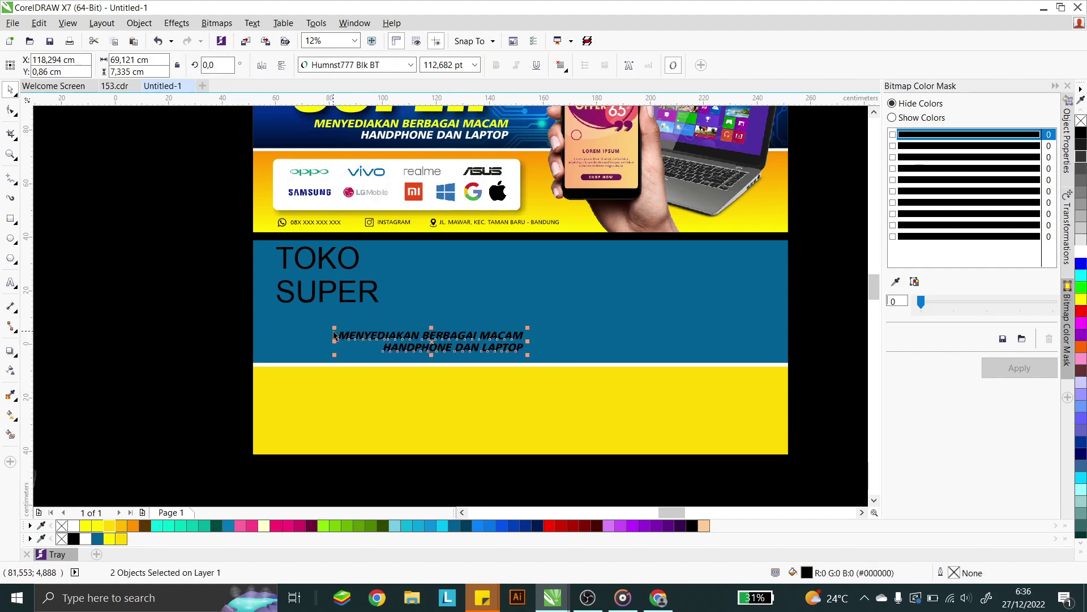
{"action": "left_click_drag", "start_coordinate": [334, 327], "coordinate": [315, 323]}
{"action": "scroll", "coordinate": [499, 333], "scroll_direction": "up", "scroll_amount": 2}
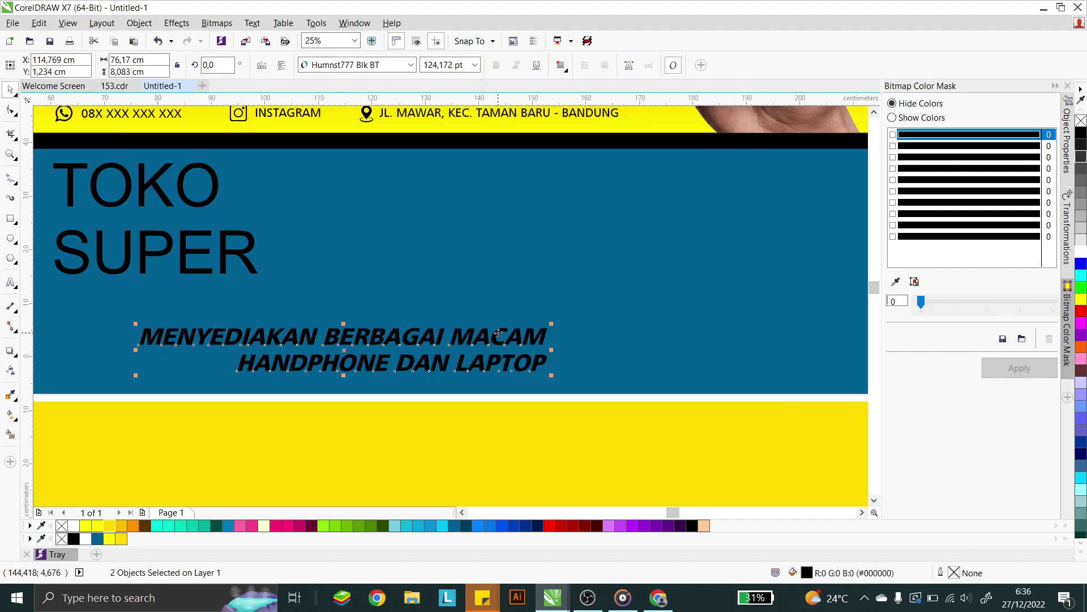
Lower the two tagline lines slightly, and enlarge SUPER to about 67 cm wide and 561 pt, placing it just above them
{"action": "left_click_drag", "start_coordinate": [483, 335], "coordinate": [484, 345]}
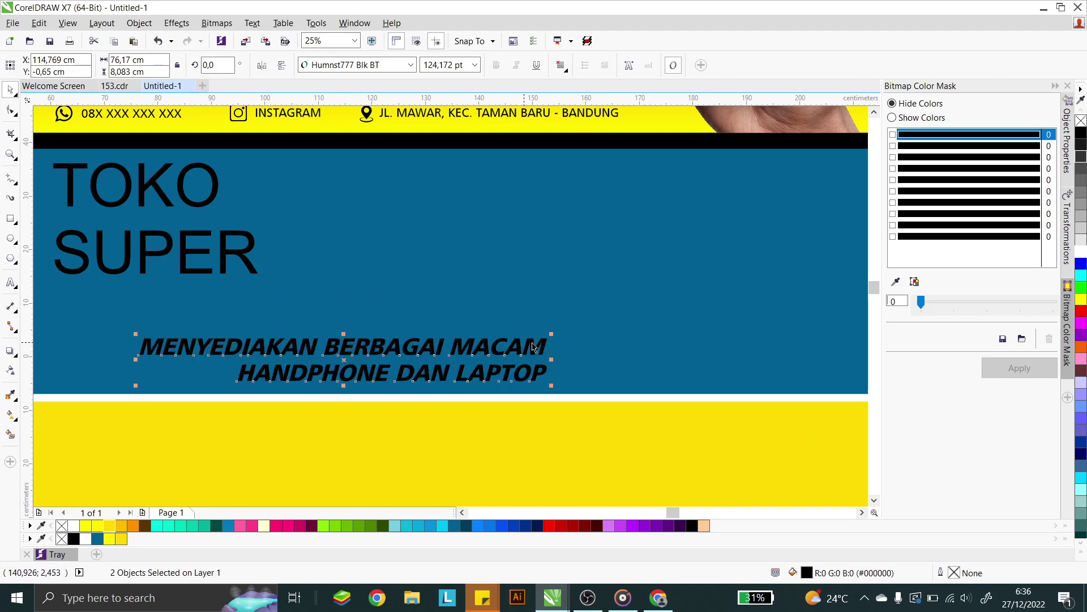
{"action": "scroll", "coordinate": [552, 340], "scroll_direction": "down", "scroll_amount": 2}
{"action": "left_click", "coordinate": [376, 300]}
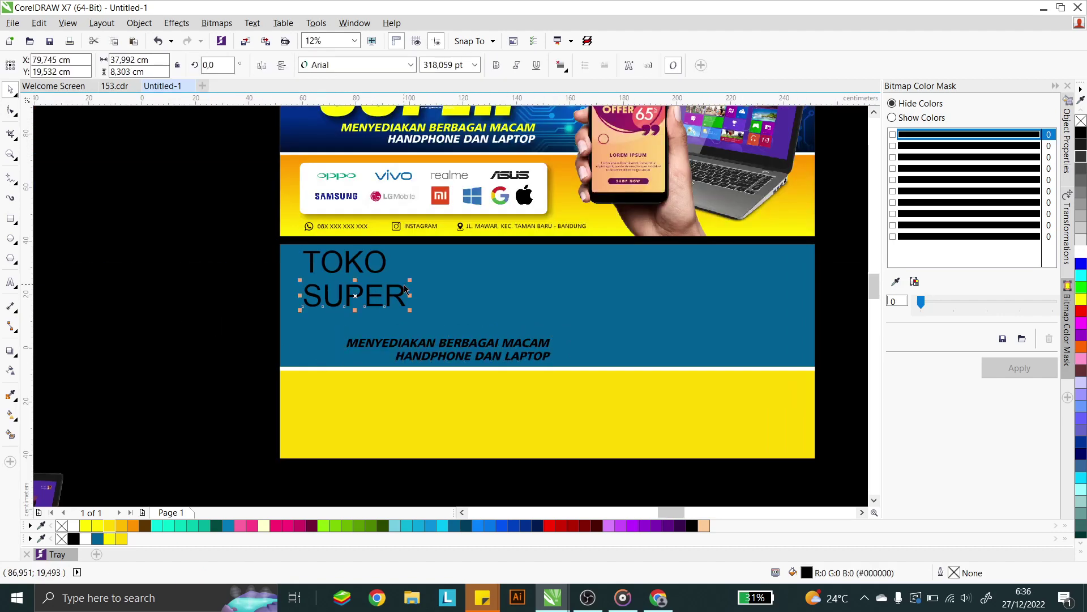
{"action": "left_click_drag", "start_coordinate": [411, 275], "coordinate": [430, 273]}
{"action": "left_click_drag", "start_coordinate": [488, 250], "coordinate": [490, 249]}
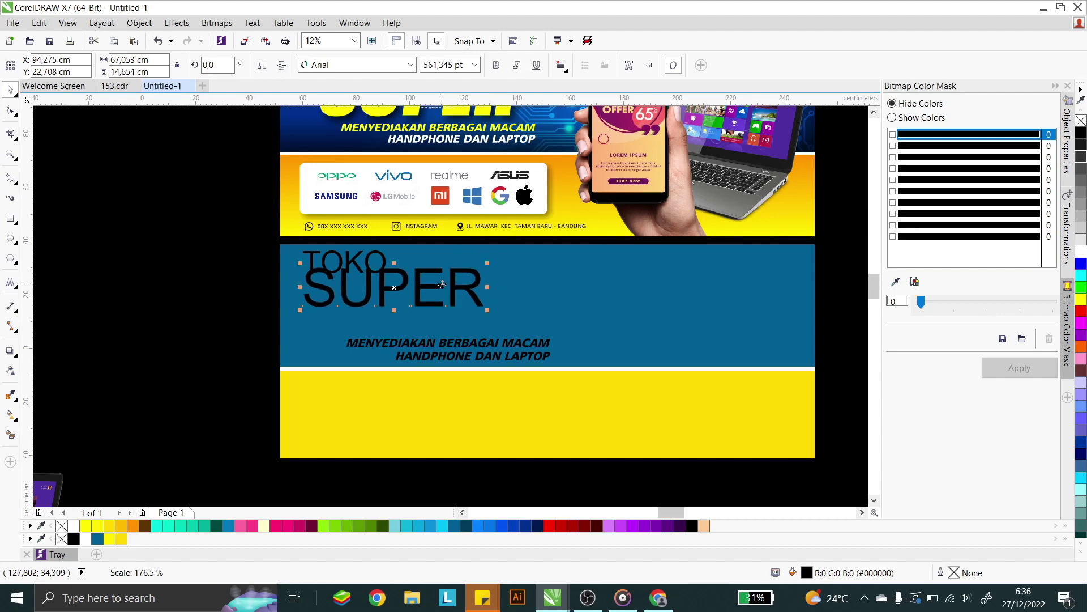
{"action": "left_click_drag", "start_coordinate": [435, 287], "coordinate": [466, 306]}
Move TOKO slightly down and right toward SUPER, and set the font of both words to Impact
{"action": "left_click", "coordinate": [381, 271]}
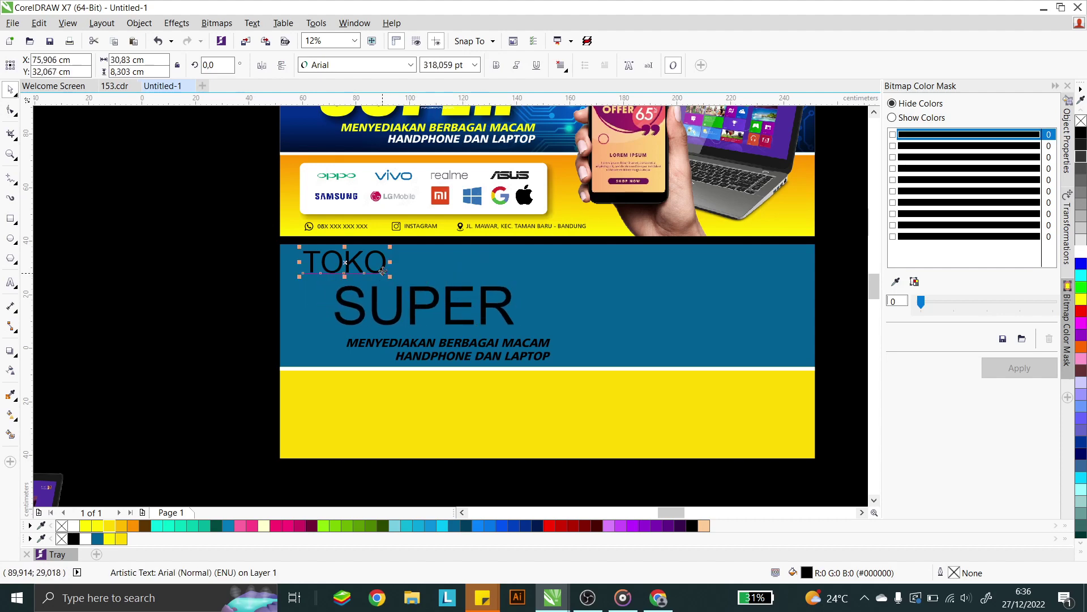
{"action": "left_click_drag", "start_coordinate": [386, 267], "coordinate": [390, 276]}
{"action": "left_click", "coordinate": [401, 294], "text": "shift"}
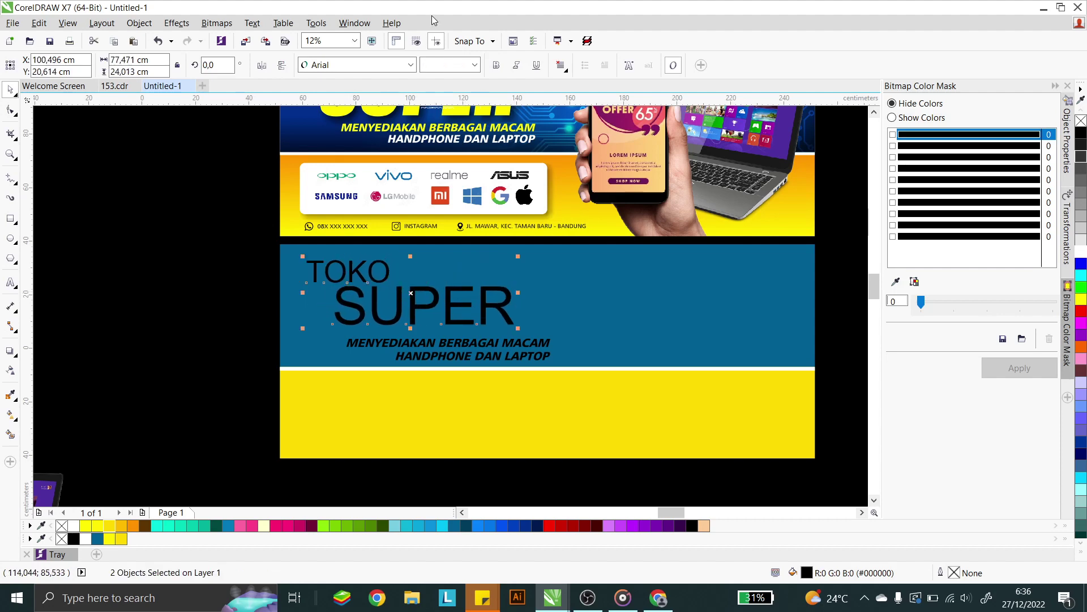
{"action": "left_click", "coordinate": [374, 61]}
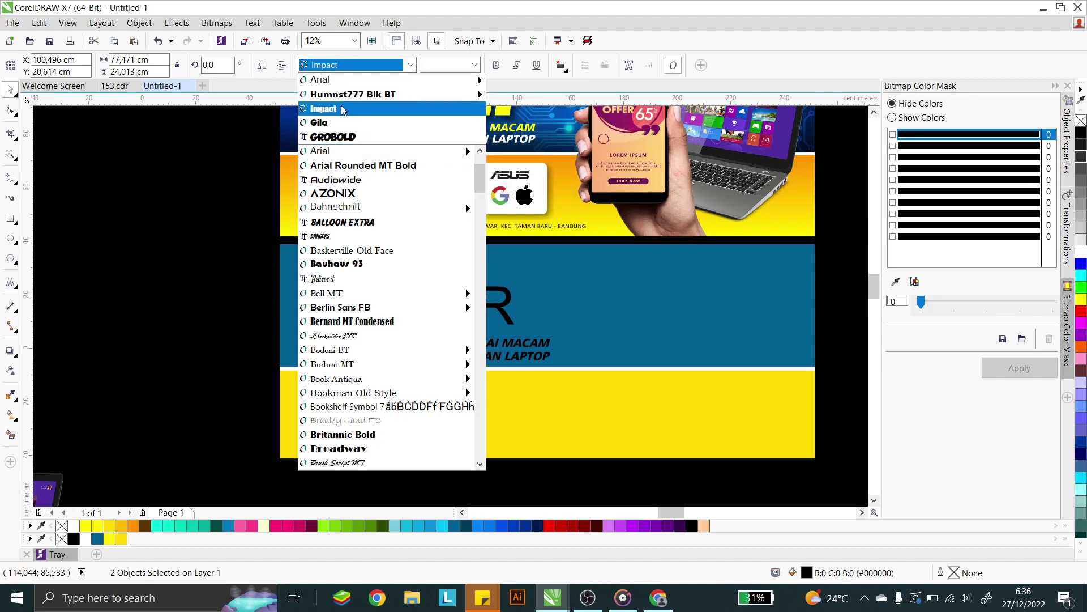
{"action": "left_click", "coordinate": [342, 110]}
{"action": "left_click", "coordinate": [227, 276]}
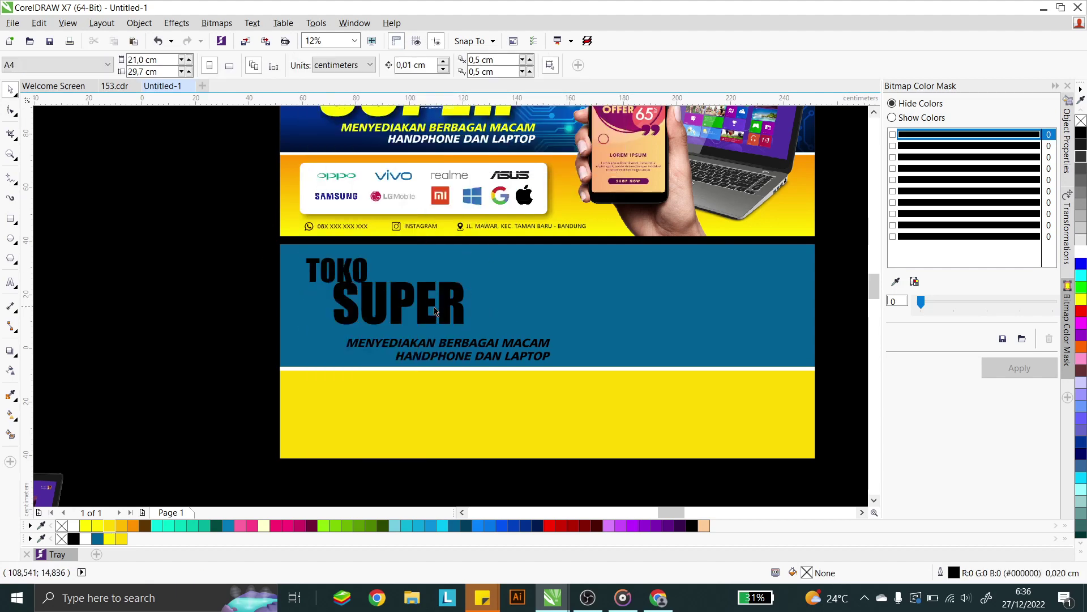
Enlarge the Impact word SUPER to about 67 cm wide and 769 pt, keeping its lower edge above the tagline
{"action": "left_click", "coordinate": [436, 300]}
{"action": "left_click_drag", "start_coordinate": [467, 278], "coordinate": [498, 291]}
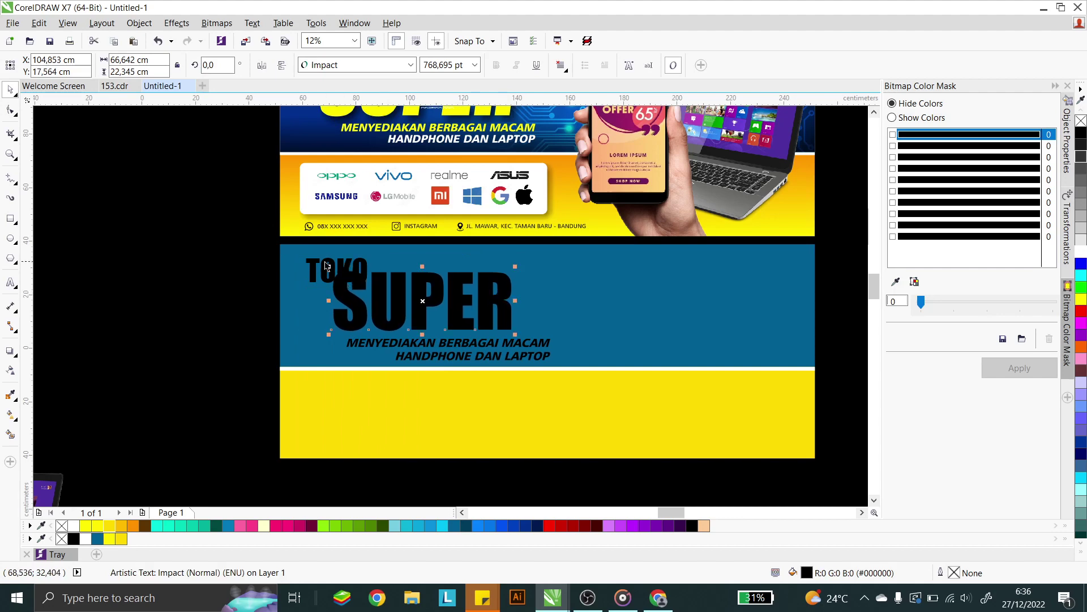
Fill TOKO with white and SUPER with yellow (#FFFF00)
{"action": "left_click", "coordinate": [322, 261]}
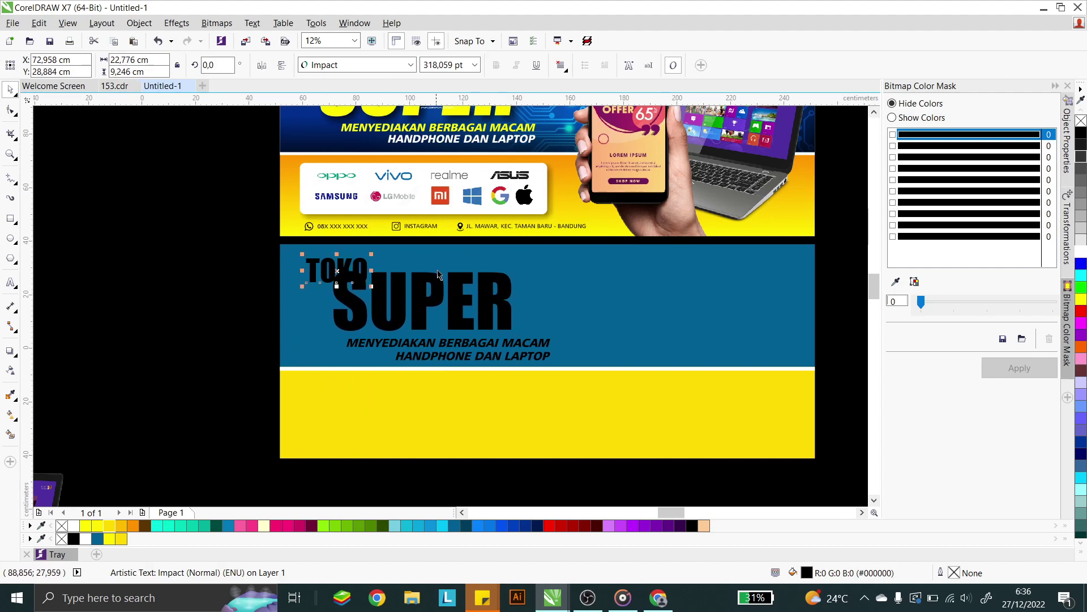
{"action": "left_click", "coordinate": [75, 525]}
{"action": "left_click", "coordinate": [422, 300]}
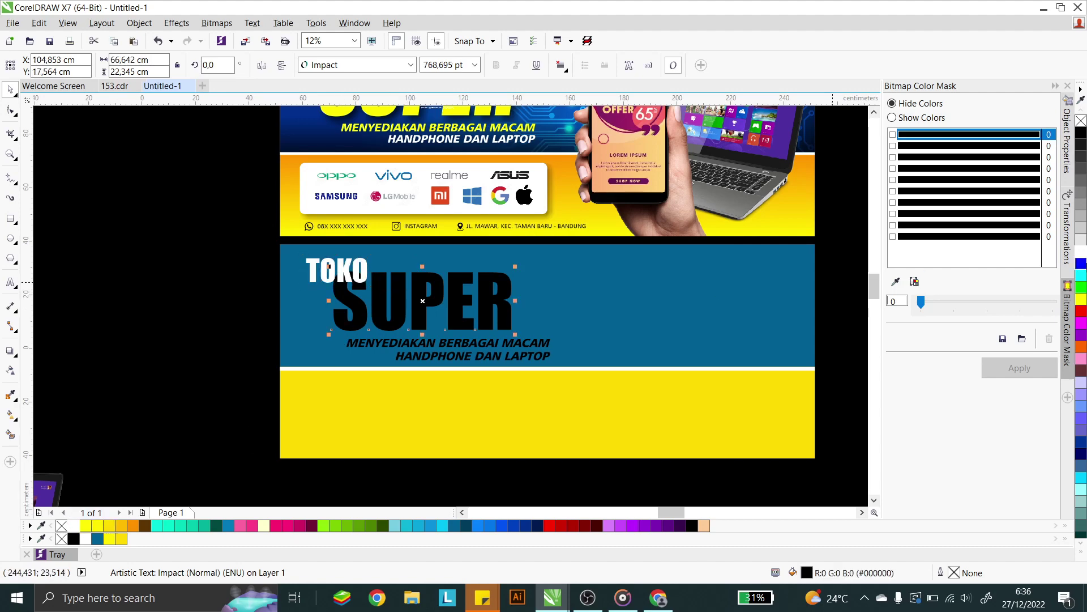
{"action": "left_click", "coordinate": [1082, 306]}
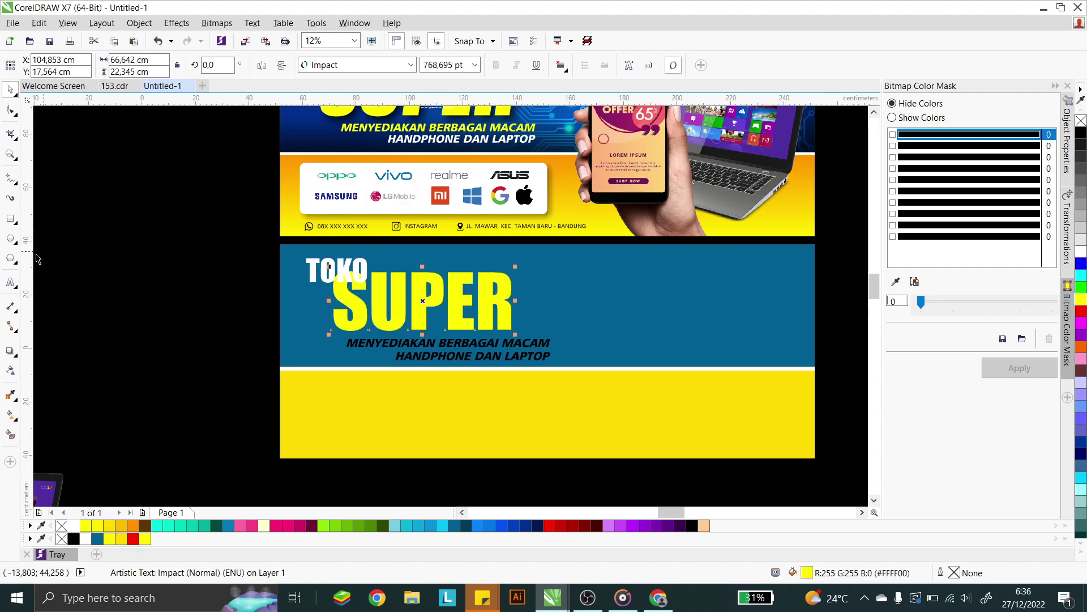
Apply a vertical linear gradient to SUPER, from dark orange at the top of the letters to yellow at the bottom
{"action": "left_click", "coordinate": [14, 422]}
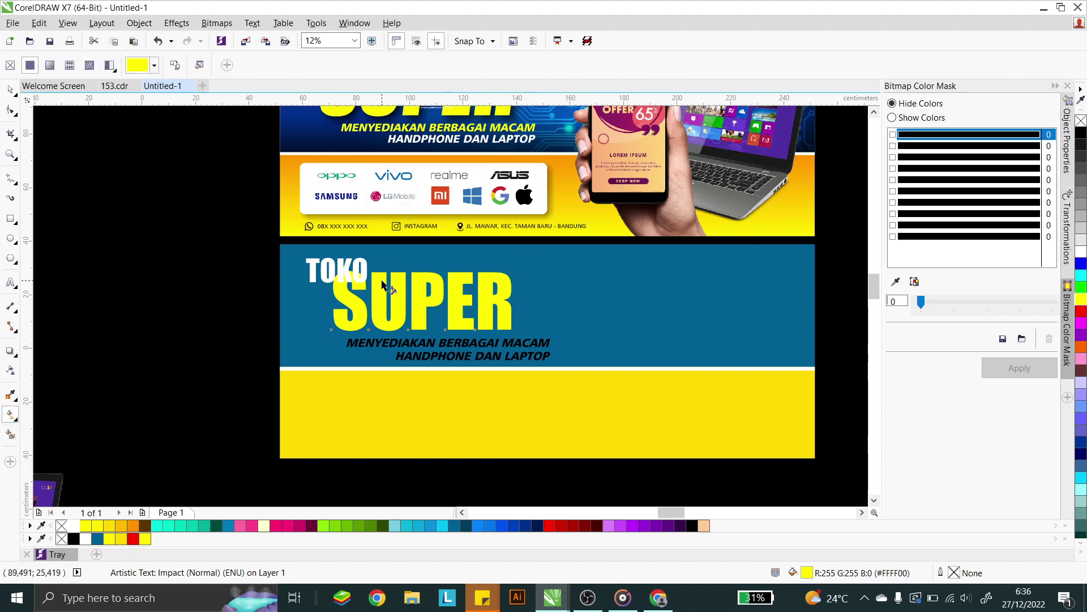
{"action": "scroll", "coordinate": [395, 286], "scroll_direction": "up", "scroll_amount": 2}
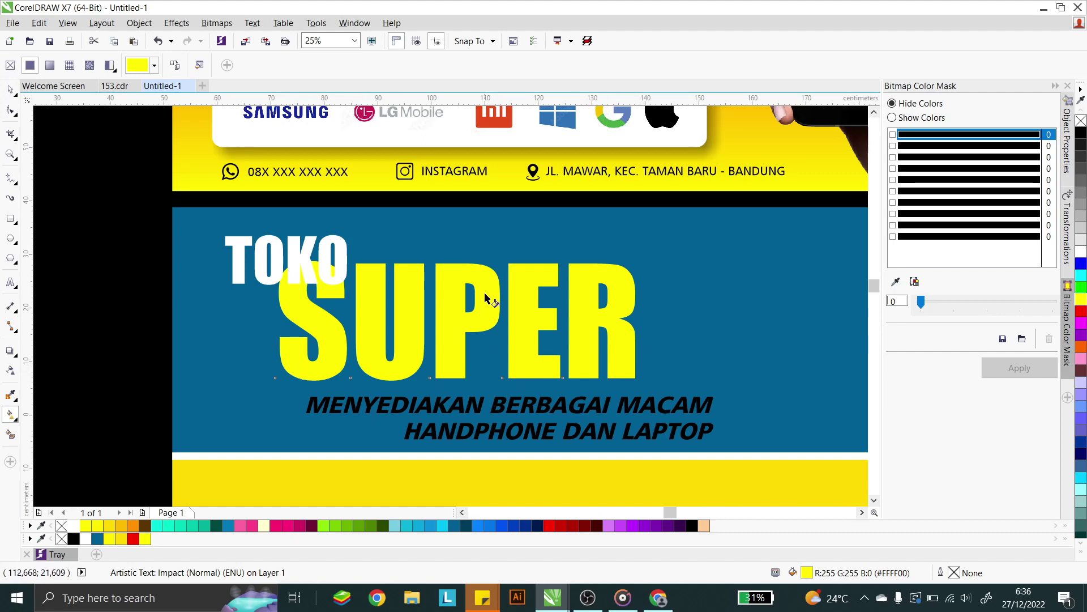
{"action": "left_click_drag", "start_coordinate": [441, 276], "coordinate": [441, 378]}
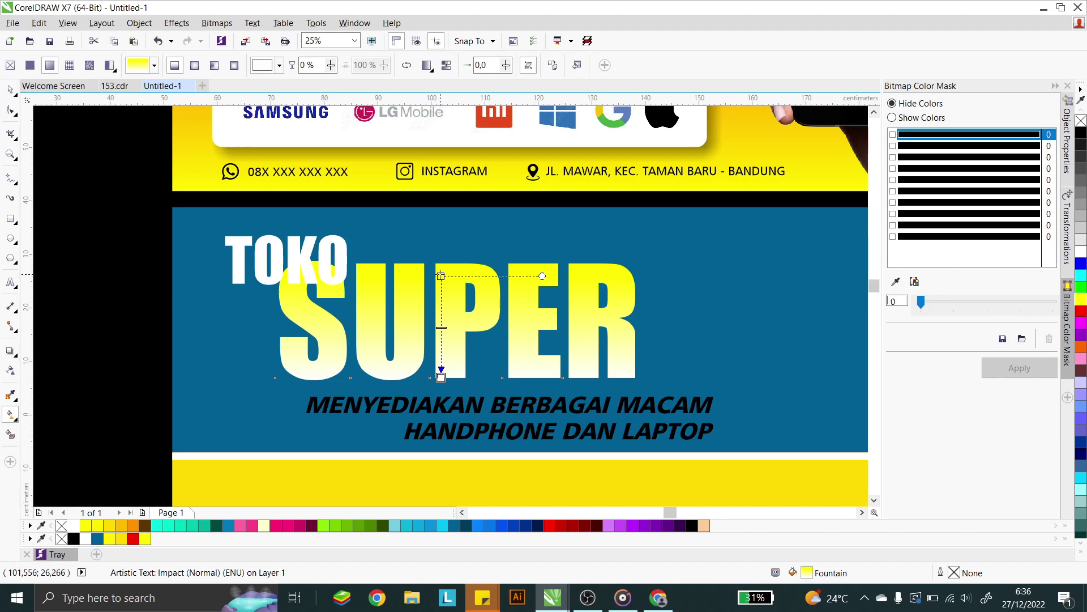
{"action": "left_click", "coordinate": [440, 276]}
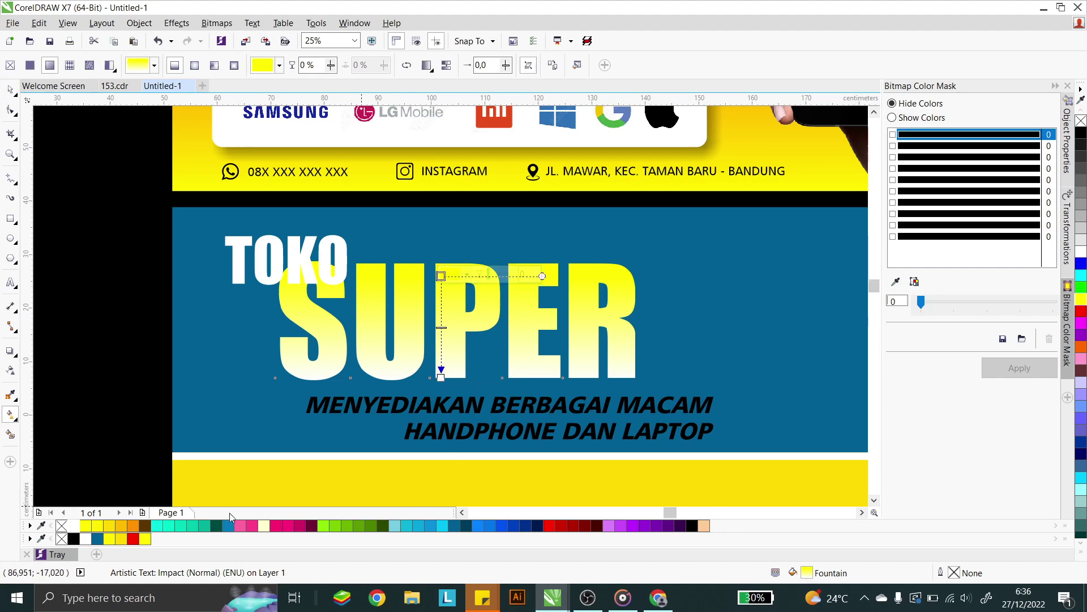
{"action": "left_click_drag", "start_coordinate": [136, 527], "coordinate": [440, 276]}
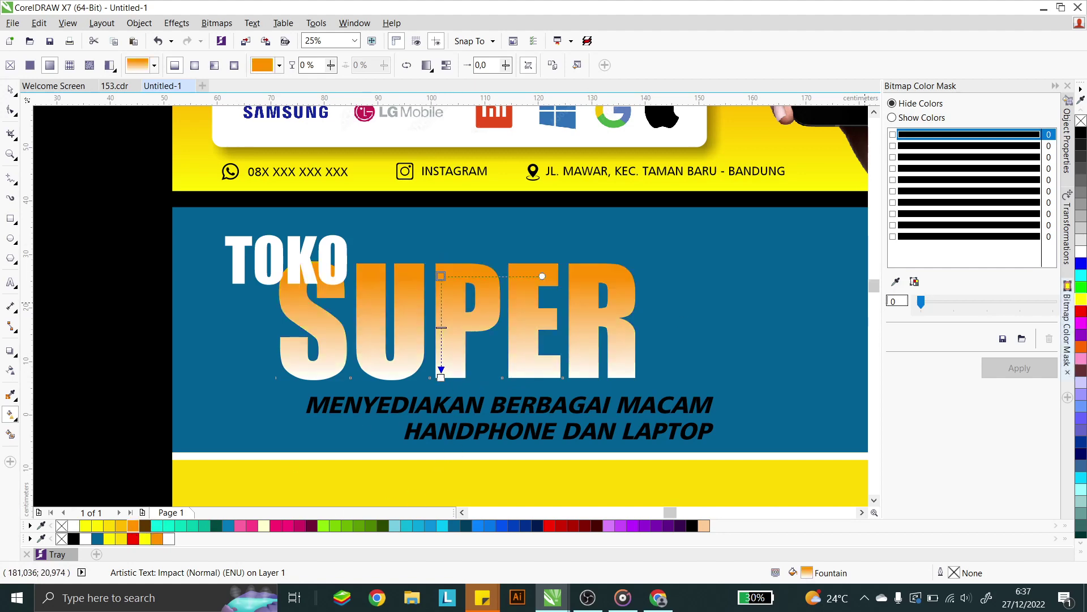
{"action": "left_click", "coordinate": [1080, 348]}
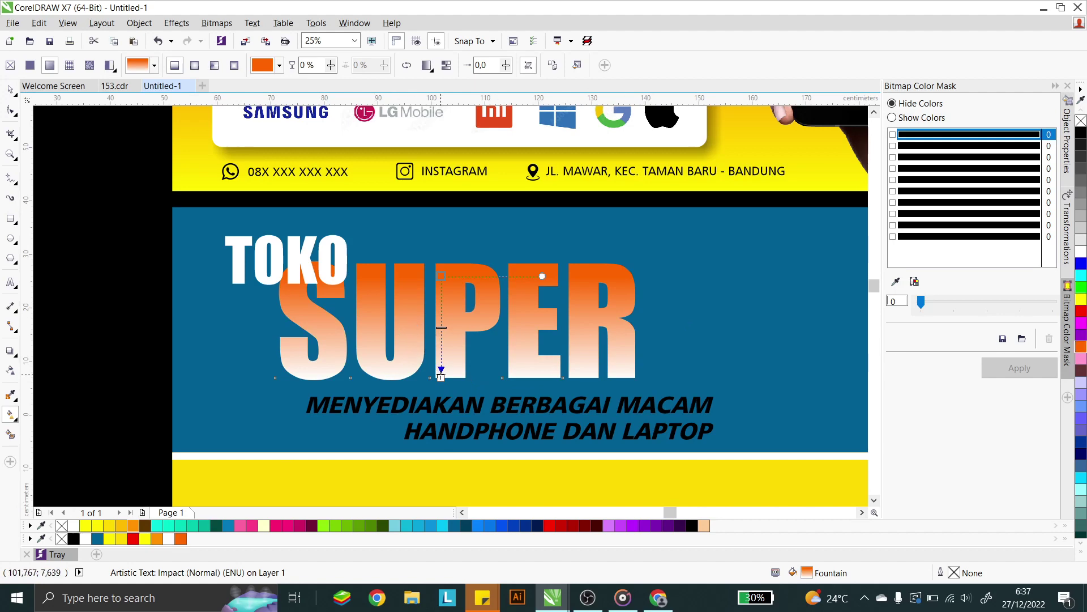
{"action": "left_click", "coordinate": [441, 375]}
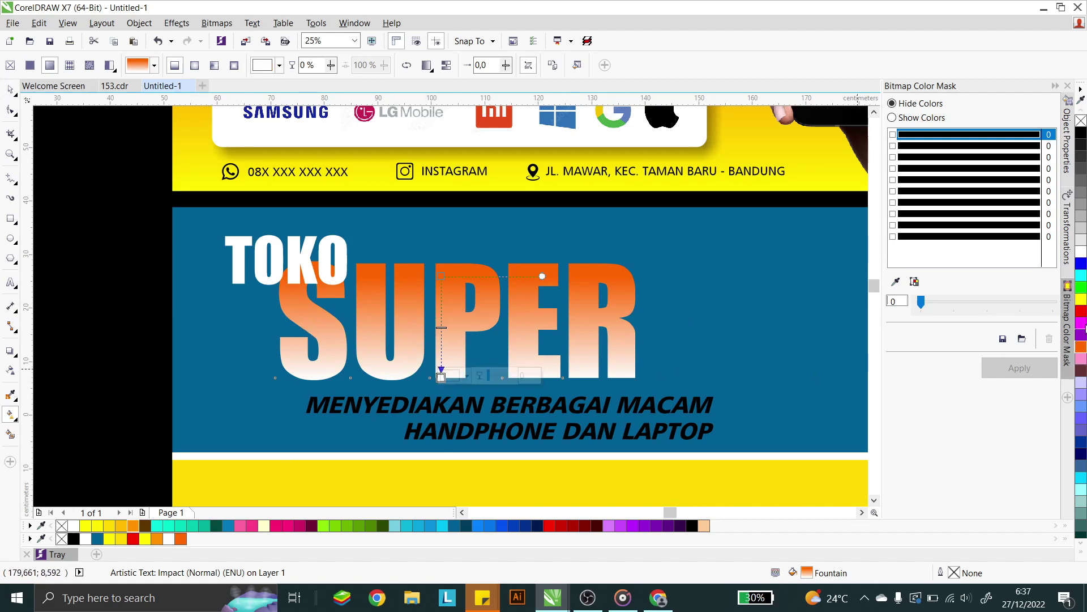
{"action": "left_click", "coordinate": [1080, 299]}
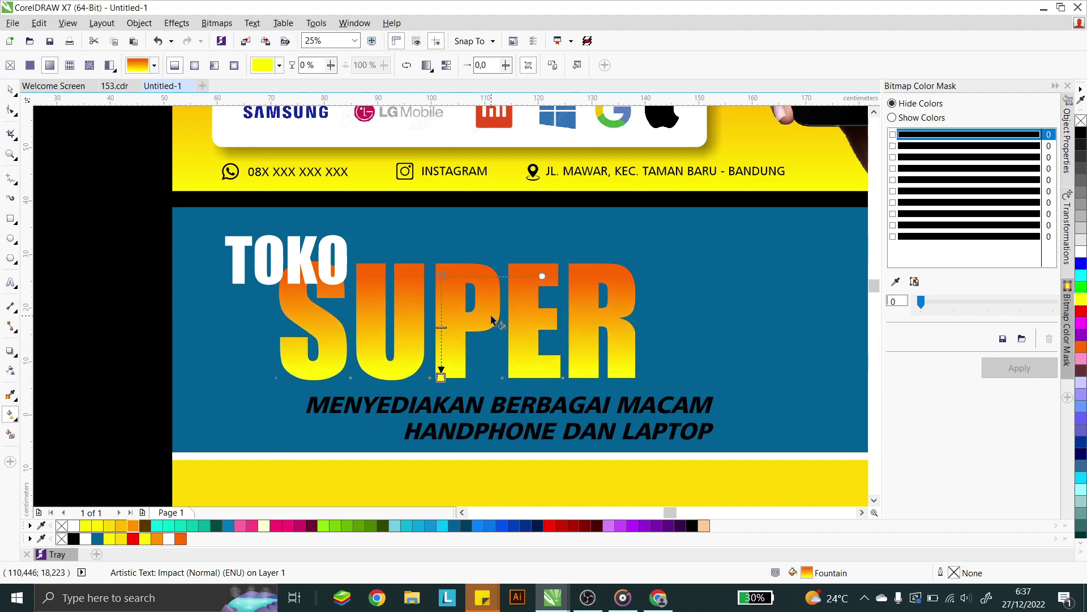
Shift SUPER's gradient so the orange starts near the letters' top edge and full yellow begins about two-thirds of the way down
{"action": "left_click_drag", "start_coordinate": [441, 275], "coordinate": [442, 261]}
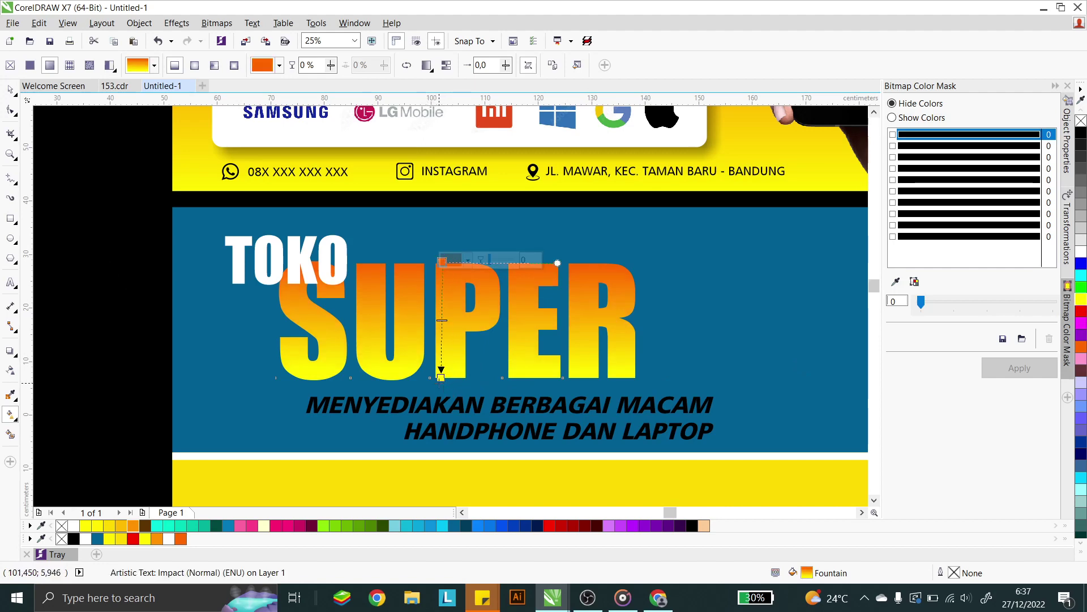
{"action": "left_click_drag", "start_coordinate": [442, 375], "coordinate": [443, 337]}
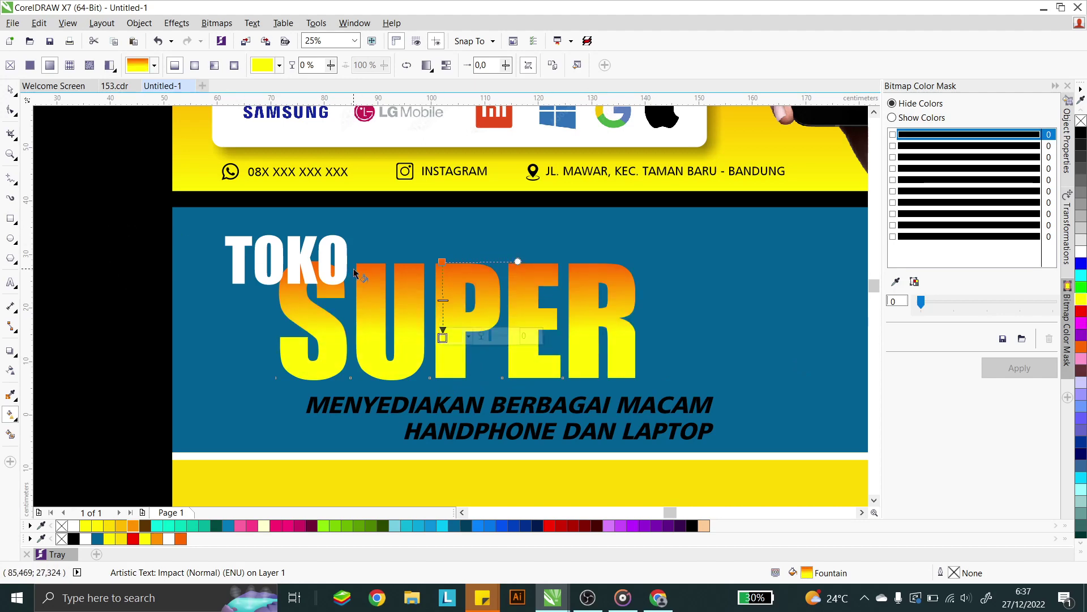
{"action": "left_click", "coordinate": [443, 261]}
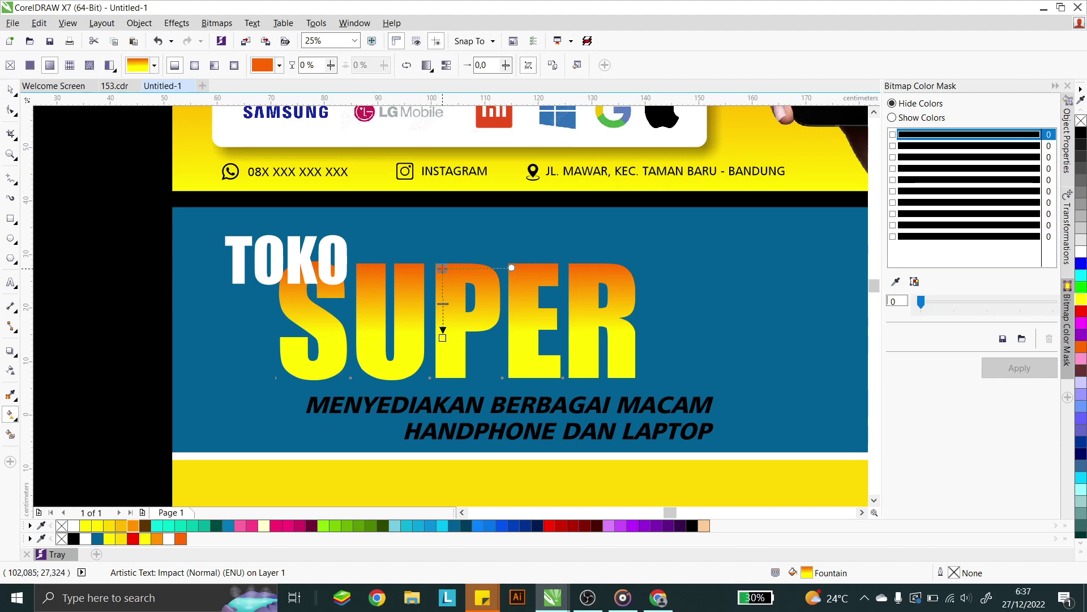
{"action": "left_click", "coordinate": [11, 88]}
{"action": "key", "text": "Escape"}
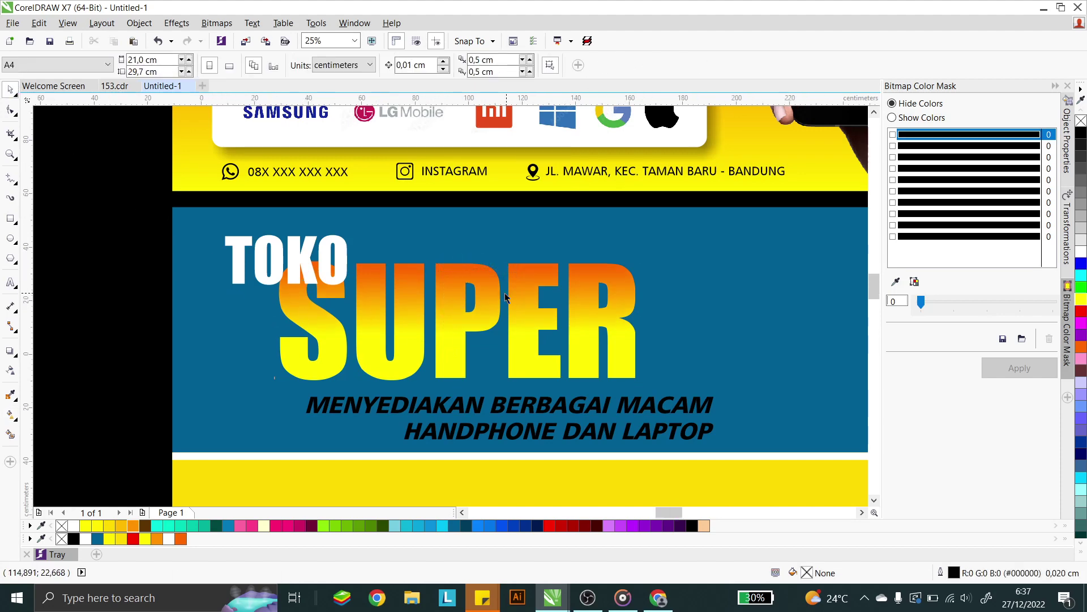
Draw a rectangle about 25 by 6.2 cm over the lower two-thirds of the TOKO text
{"action": "scroll", "coordinate": [446, 142], "scroll_direction": "down", "scroll_amount": 3}
{"action": "scroll", "coordinate": [445, 139], "scroll_direction": "up", "scroll_amount": 2}
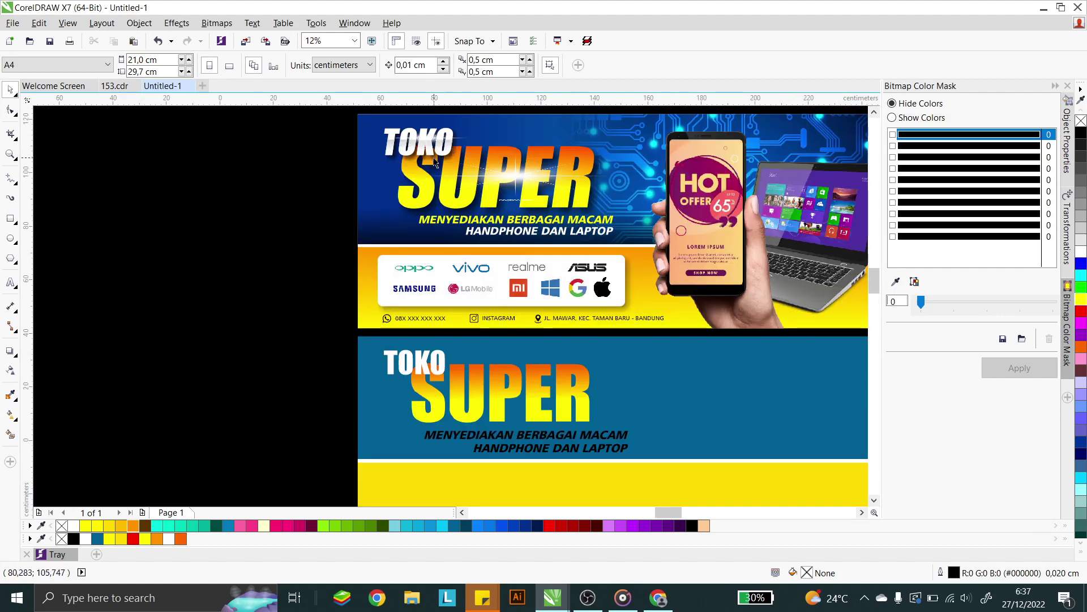
{"action": "scroll", "coordinate": [428, 146], "scroll_direction": "up", "scroll_amount": 2}
{"action": "scroll", "coordinate": [424, 147], "scroll_direction": "down", "scroll_amount": 1}
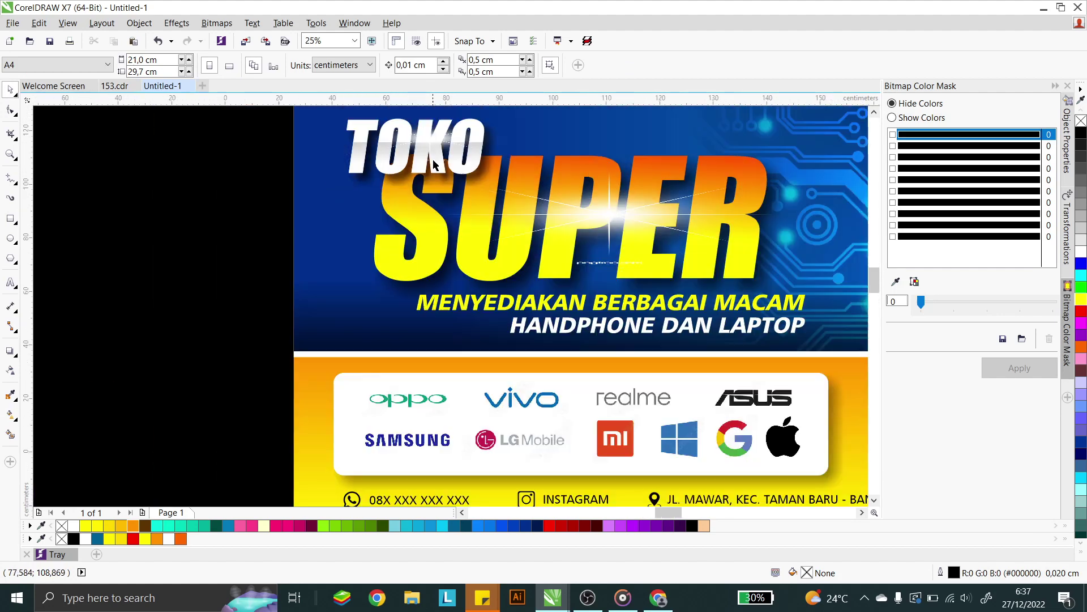
{"action": "scroll", "coordinate": [396, 283], "scroll_direction": "down", "scroll_amount": 5}
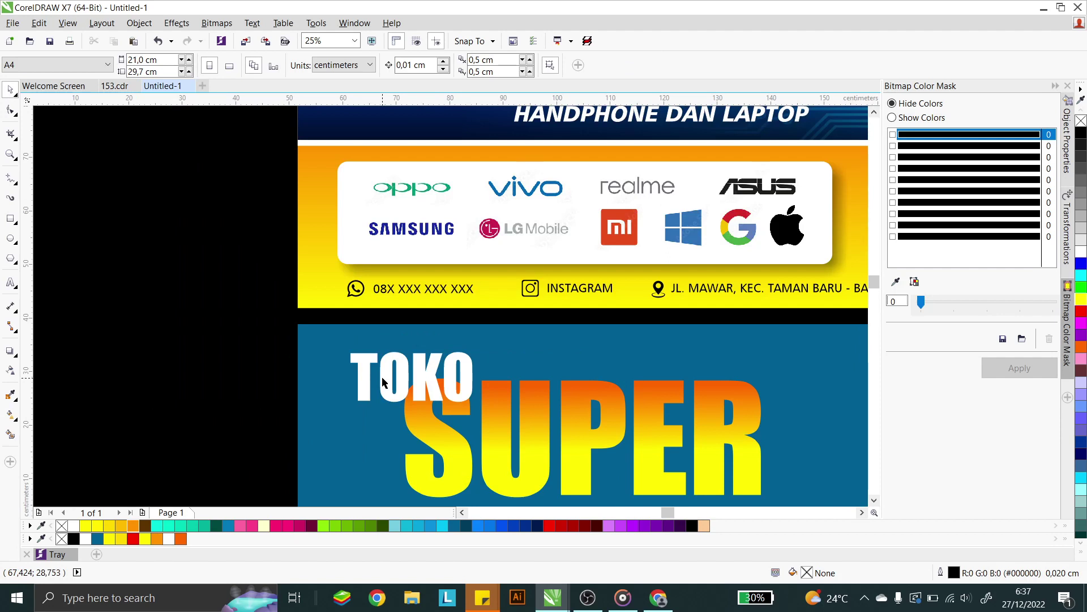
{"action": "left_click", "coordinate": [11, 218]}
{"action": "left_click_drag", "start_coordinate": [342, 367], "coordinate": [476, 400]}
{"action": "scroll", "coordinate": [416, 381], "scroll_direction": "up", "scroll_amount": 1}
{"action": "scroll", "coordinate": [416, 385], "scroll_direction": "up", "scroll_amount": 1}
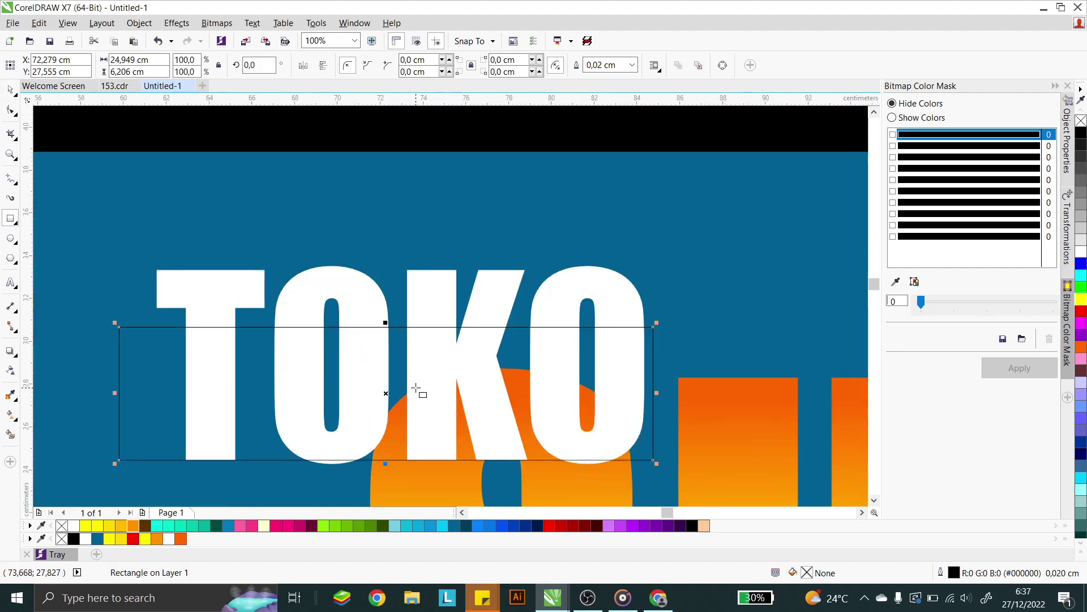
Fill the rectangle over TOKO with a vertical linear gradient from grey at the top to white at the bottom
{"action": "left_click", "coordinate": [10, 414]}
{"action": "left_click_drag", "start_coordinate": [371, 358], "coordinate": [371, 434]}
{"action": "left_click", "coordinate": [370, 333]}
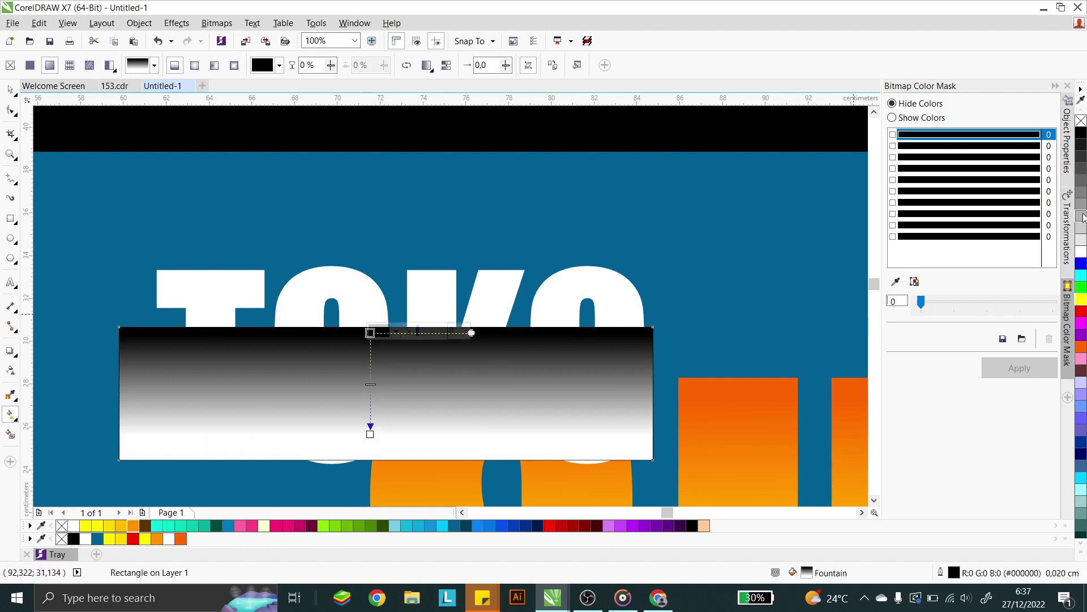
{"action": "left_click", "coordinate": [1082, 209]}
{"action": "left_click", "coordinate": [370, 433]}
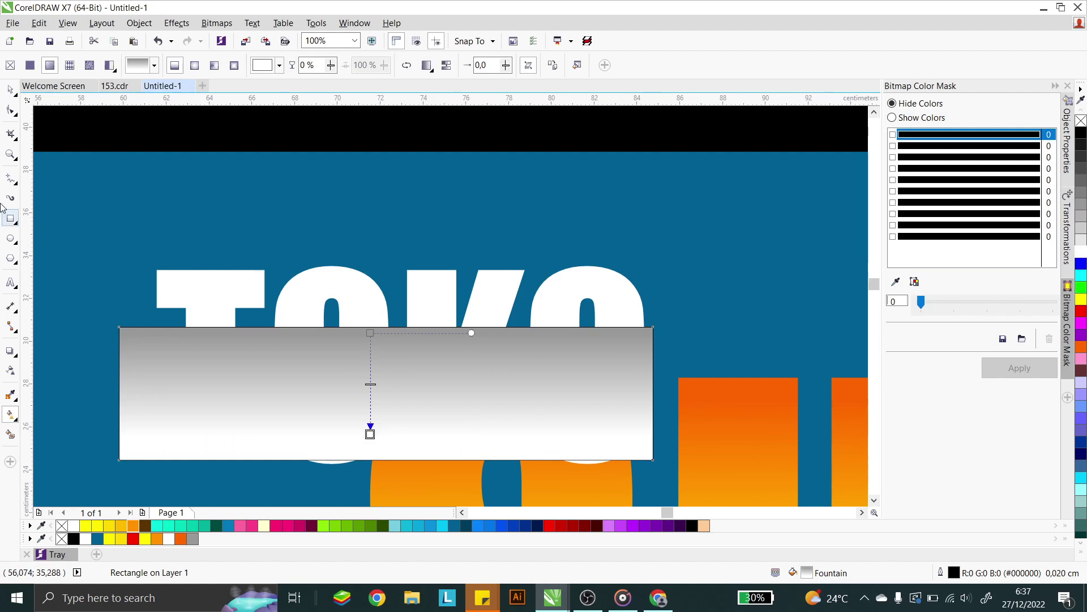
Widen the gradient rectangle to the right to about 26.6 cm and remove its outline
{"action": "left_click", "coordinate": [10, 91]}
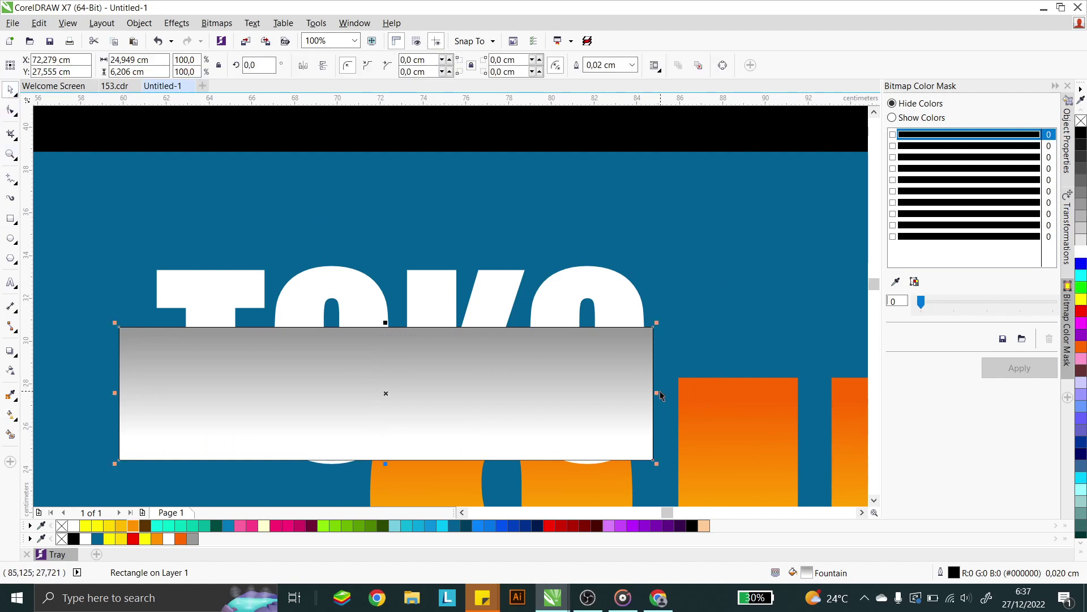
{"action": "left_click_drag", "start_coordinate": [657, 392], "coordinate": [691, 393]}
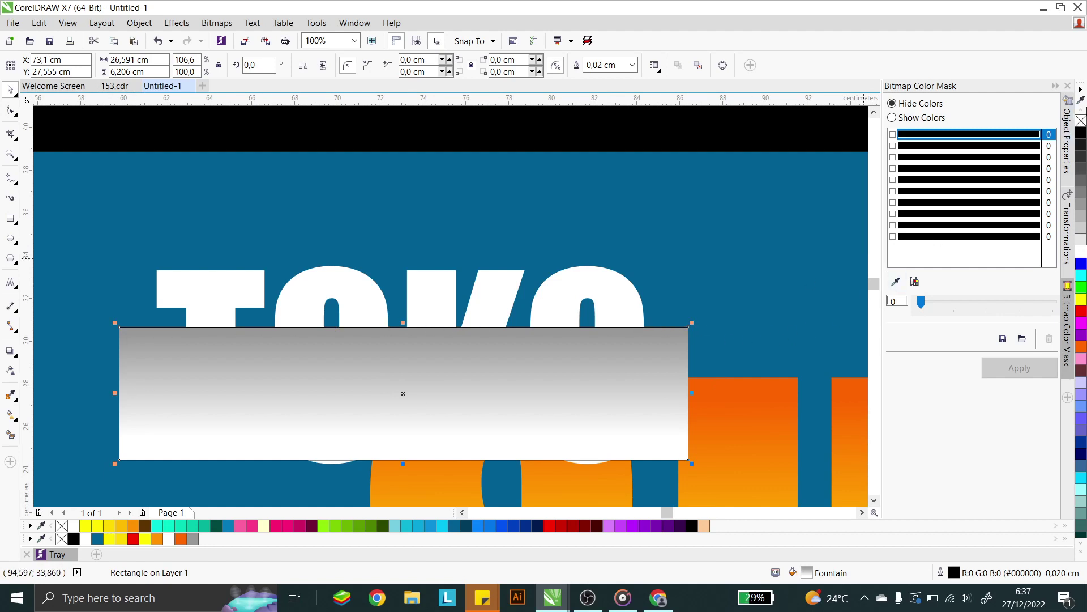
{"action": "right_click", "coordinate": [1081, 122]}
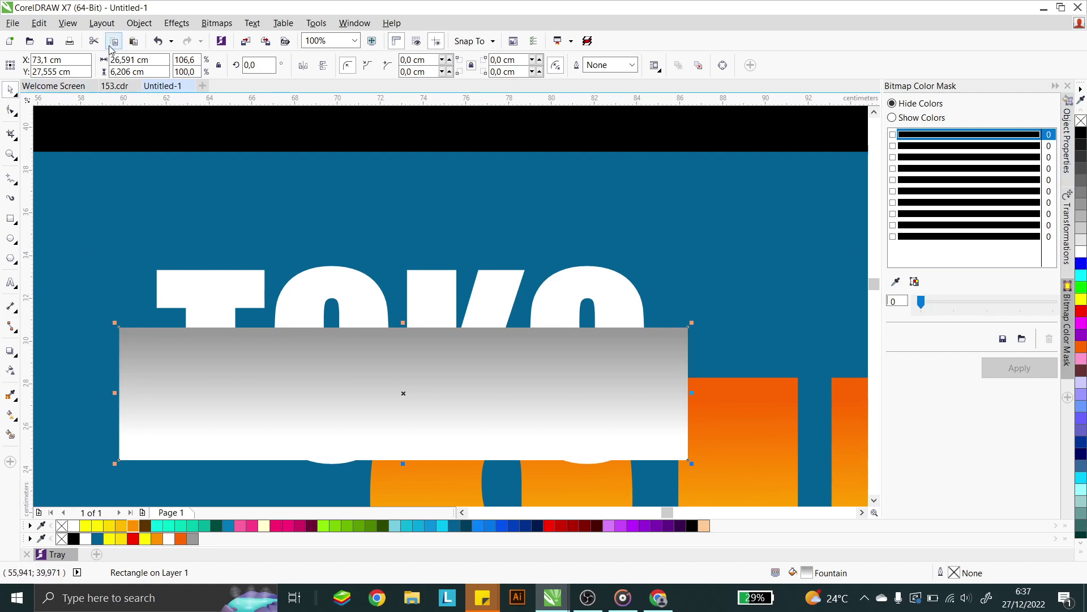
PowerClip the grey-to-white gradient rectangle inside the TOKO text
{"action": "left_click", "coordinate": [139, 23]}
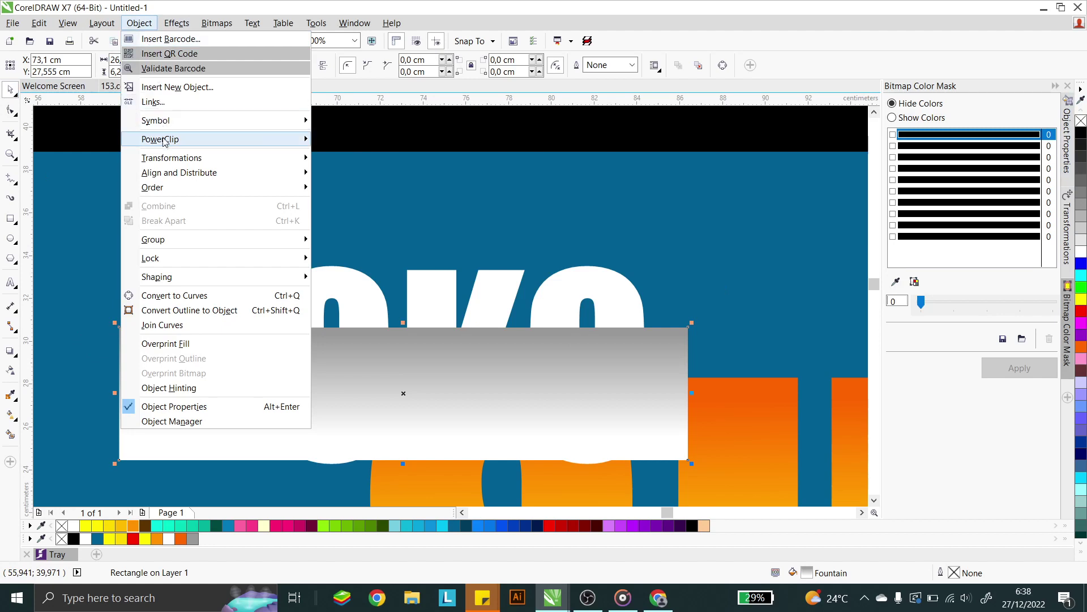
{"action": "mouse_move", "coordinate": [164, 140]}
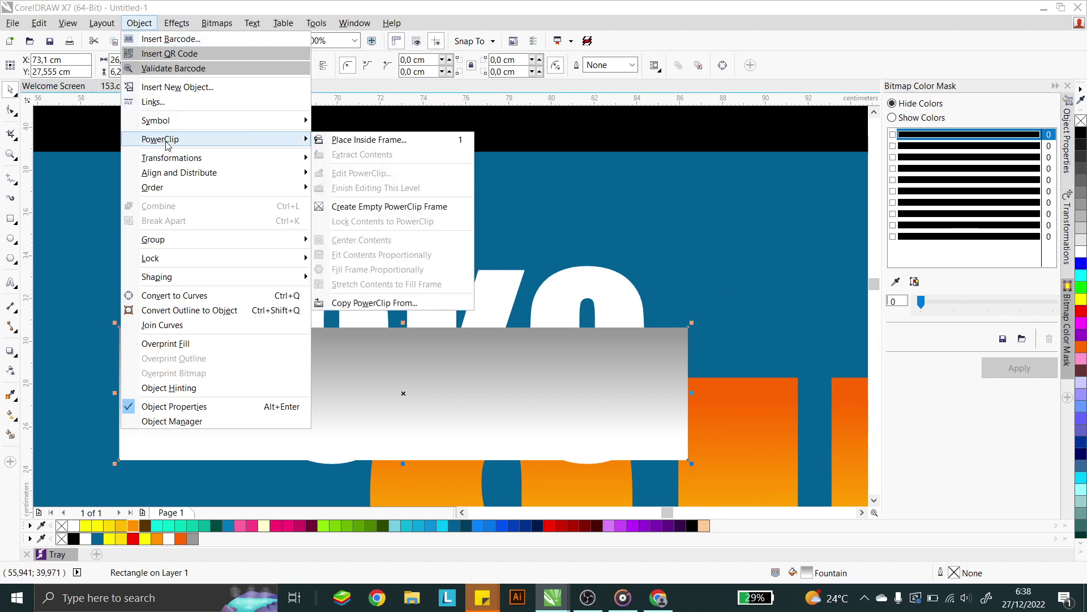
{"action": "left_click", "coordinate": [388, 143]}
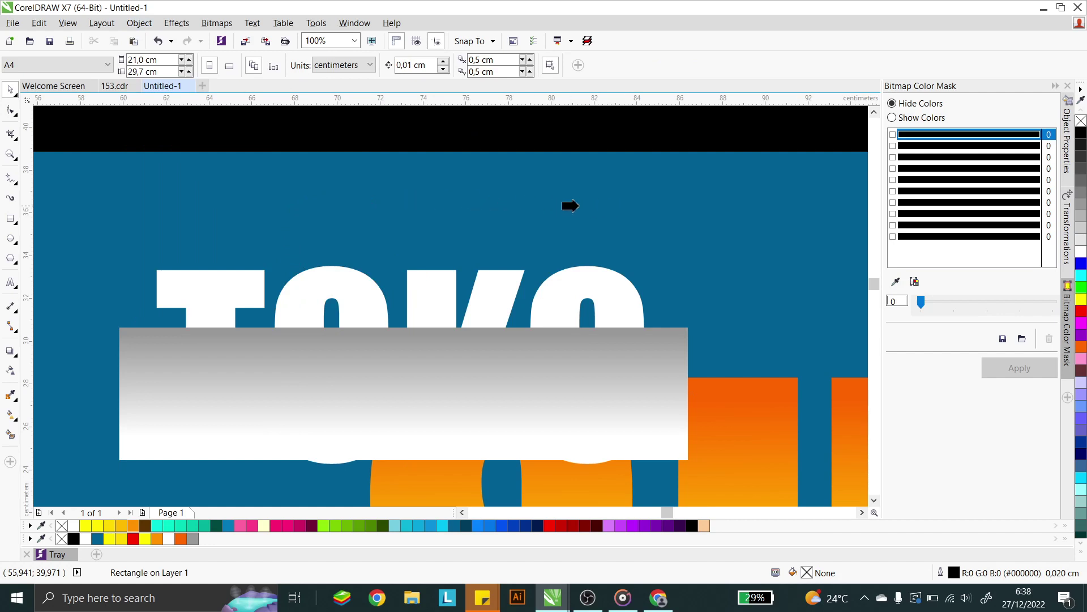
{"action": "left_click", "coordinate": [429, 288]}
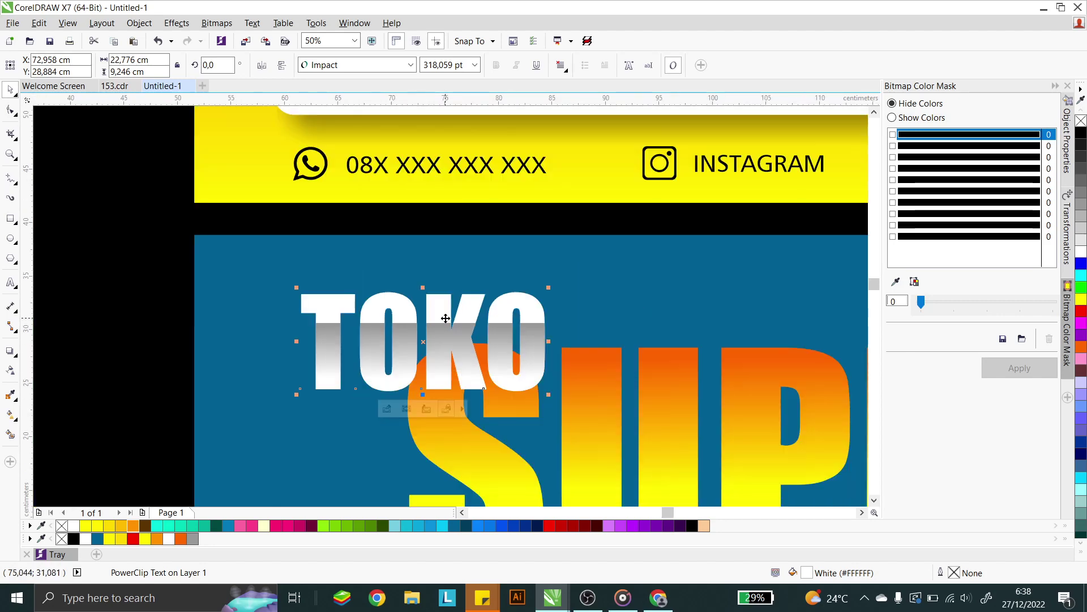
{"action": "scroll", "coordinate": [439, 316], "scroll_direction": "down", "scroll_amount": 2}
{"action": "key", "text": "Escape"}
{"action": "scroll", "coordinate": [379, 350], "scroll_direction": "up", "scroll_amount": 2}
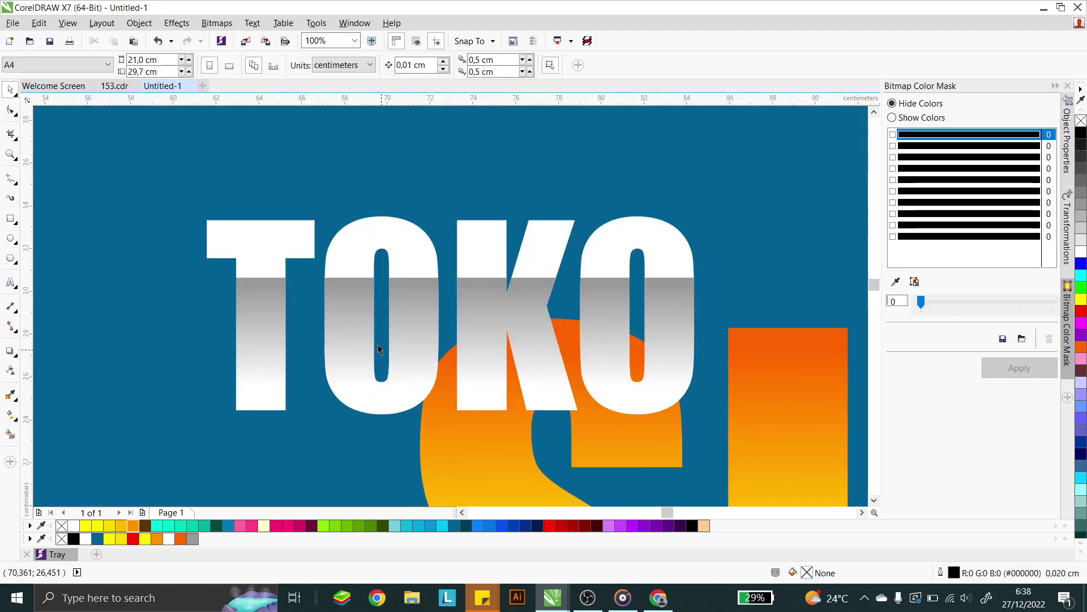
Edit TOKO's PowerClip contents, shrinking the gradient rectangle to about 4.2 cm high and lowering it to the base of the letters
{"action": "left_click", "coordinate": [427, 307]}
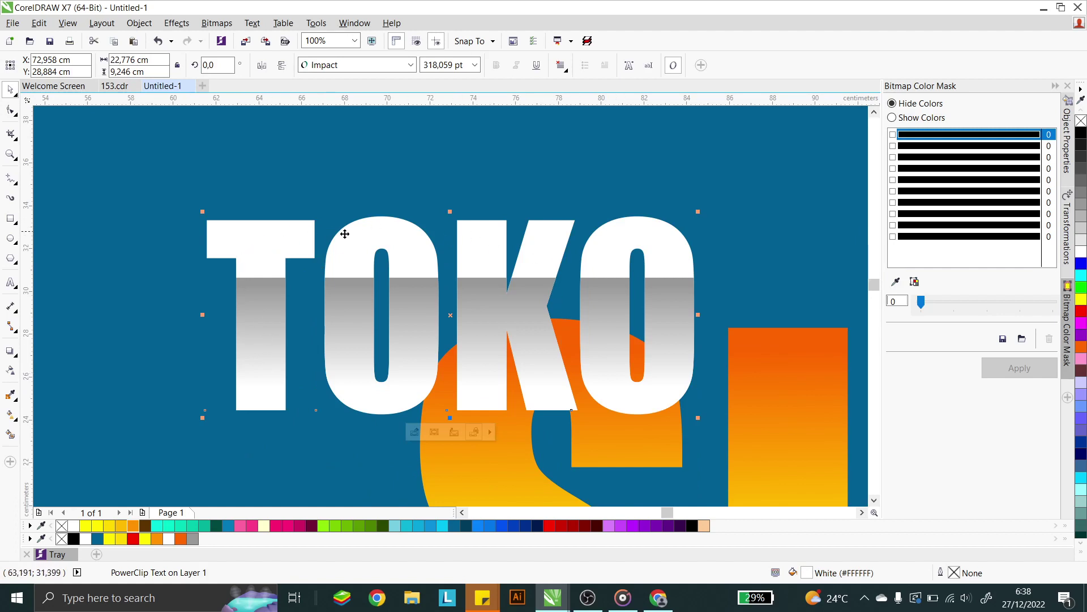
{"action": "left_click", "coordinate": [485, 268], "text": "ctrl"}
{"action": "left_click", "coordinate": [555, 316]}
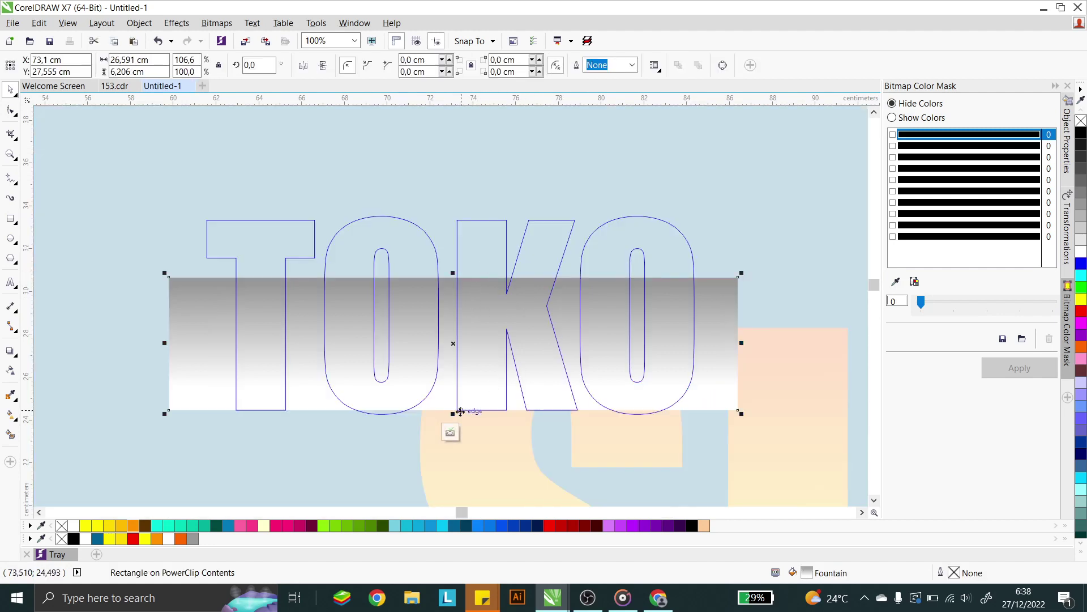
{"action": "left_click_drag", "start_coordinate": [460, 412], "coordinate": [454, 388]}
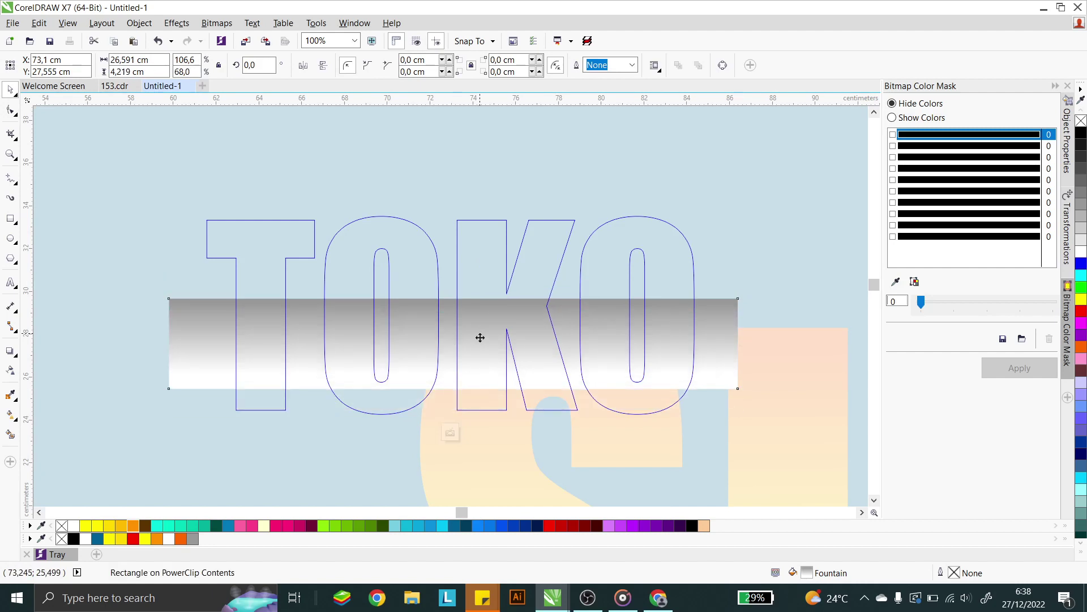
{"action": "left_click_drag", "start_coordinate": [481, 338], "coordinate": [479, 357]}
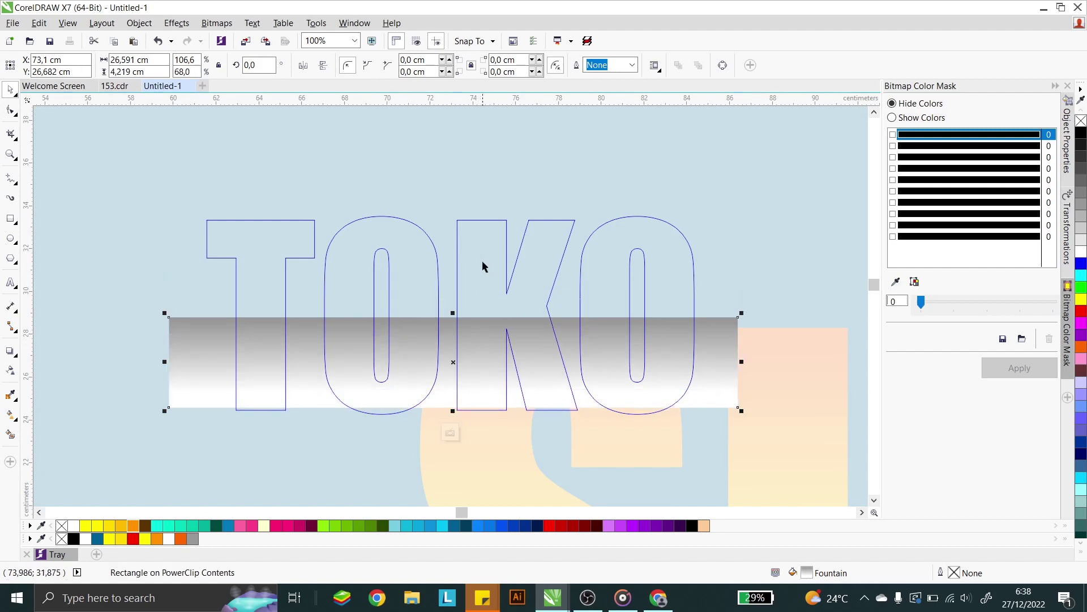
{"action": "left_click", "coordinate": [413, 178]}
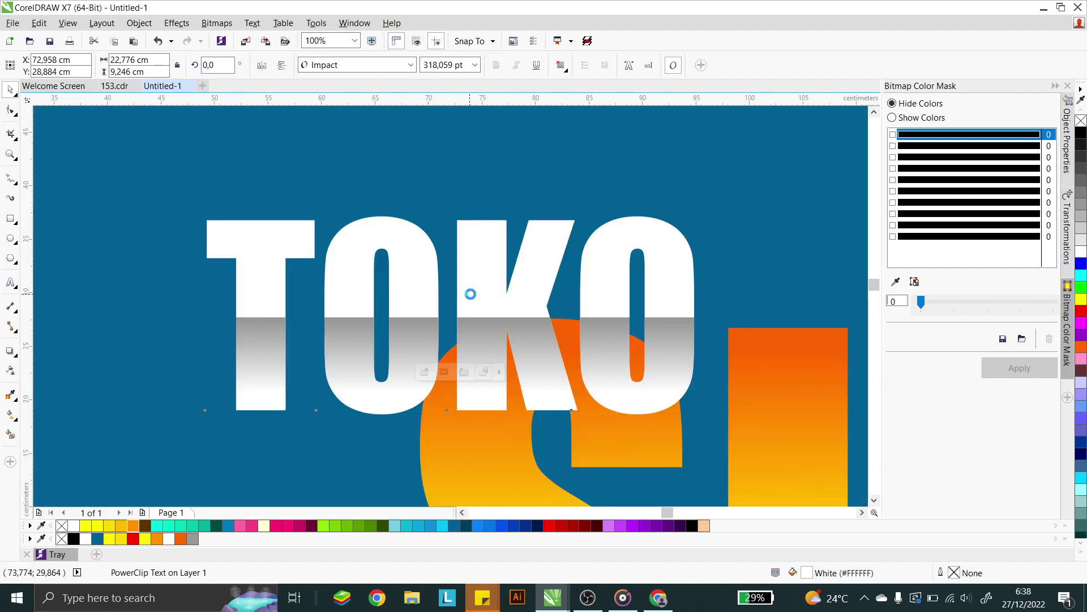
Skew the TOKO and SUPER texts together horizontally so their letters lean slightly to the right
{"action": "scroll", "coordinate": [469, 291], "scroll_direction": "down", "scroll_amount": 2}
{"action": "left_click", "coordinate": [592, 322], "text": "shift"}
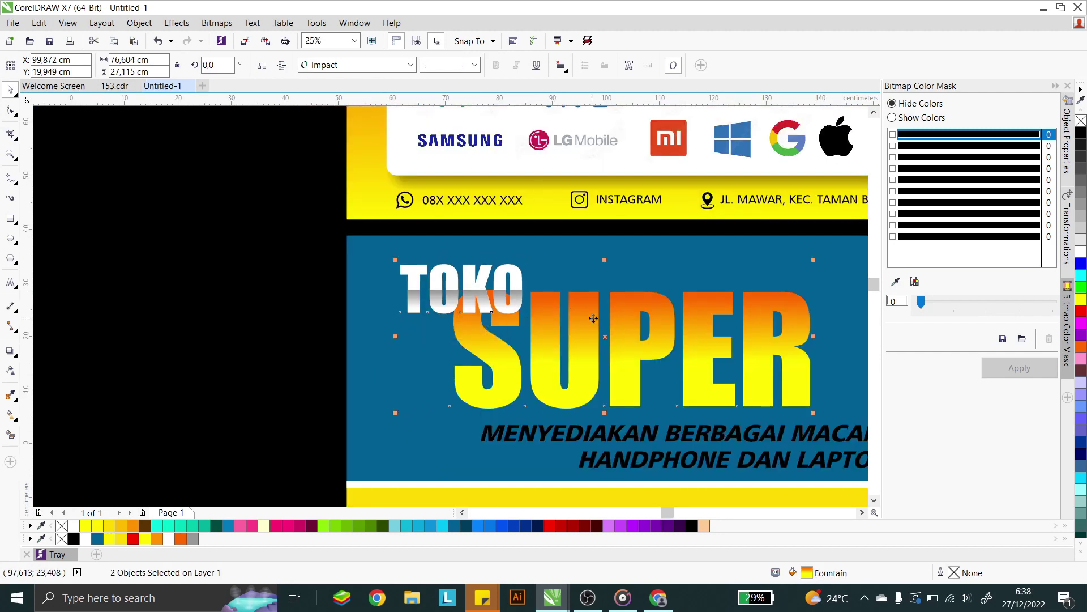
{"action": "left_click", "coordinate": [628, 299]}
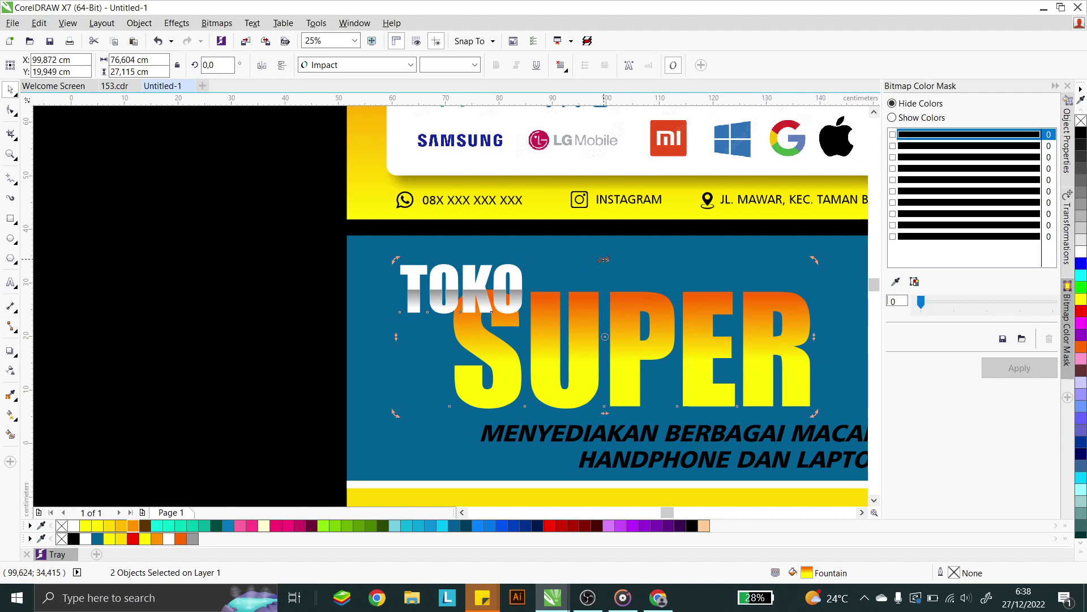
{"action": "left_click_drag", "start_coordinate": [604, 259], "coordinate": [620, 263]}
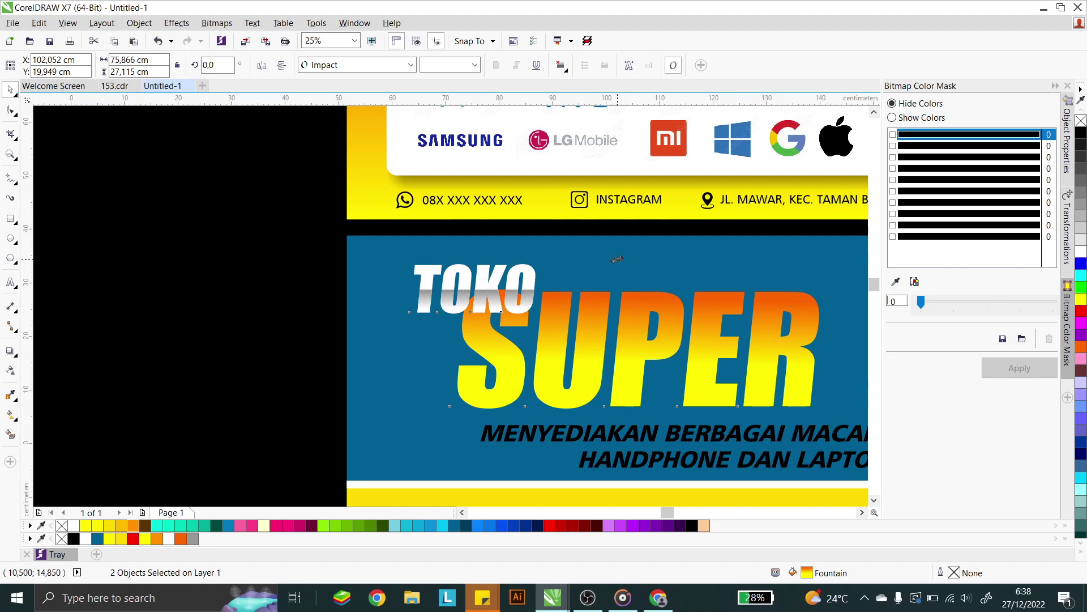
{"action": "left_click", "coordinate": [255, 273]}
{"action": "scroll", "coordinate": [493, 288], "scroll_direction": "down", "scroll_amount": 3}
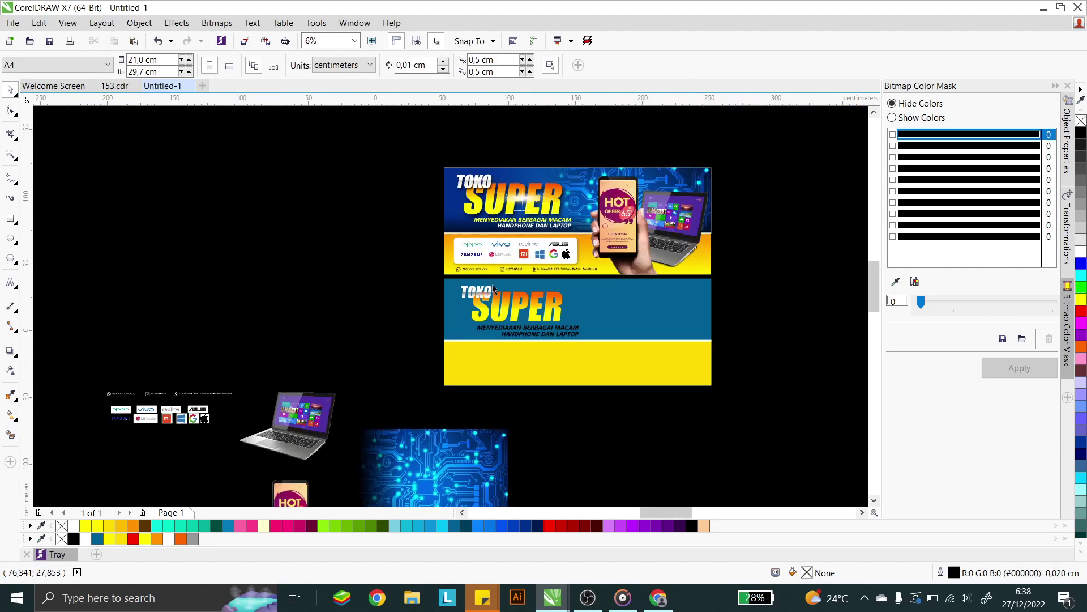
{"action": "scroll", "coordinate": [528, 226], "scroll_direction": "up", "scroll_amount": 2}
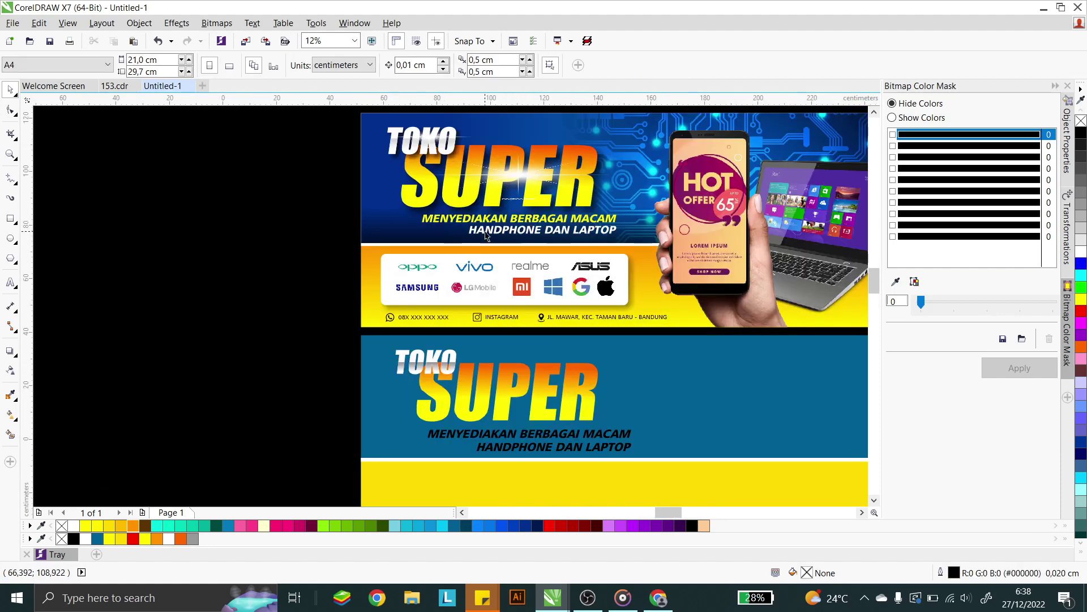
Apply the Flat Bottom Right drop shadow preset to the TOKO text
{"action": "left_click", "coordinate": [456, 367]}
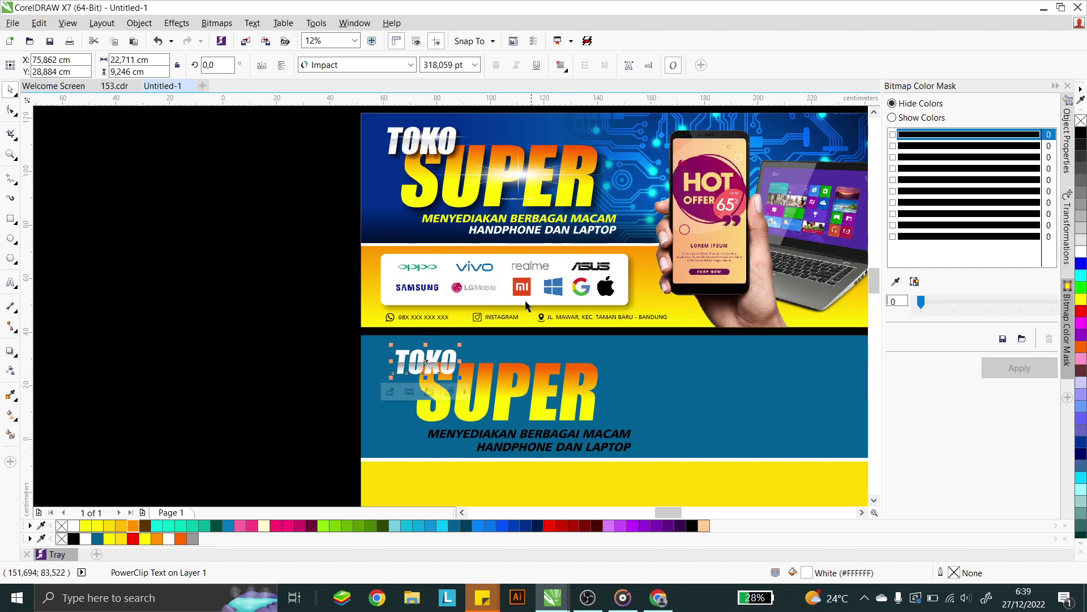
{"action": "left_click", "coordinate": [8, 353]}
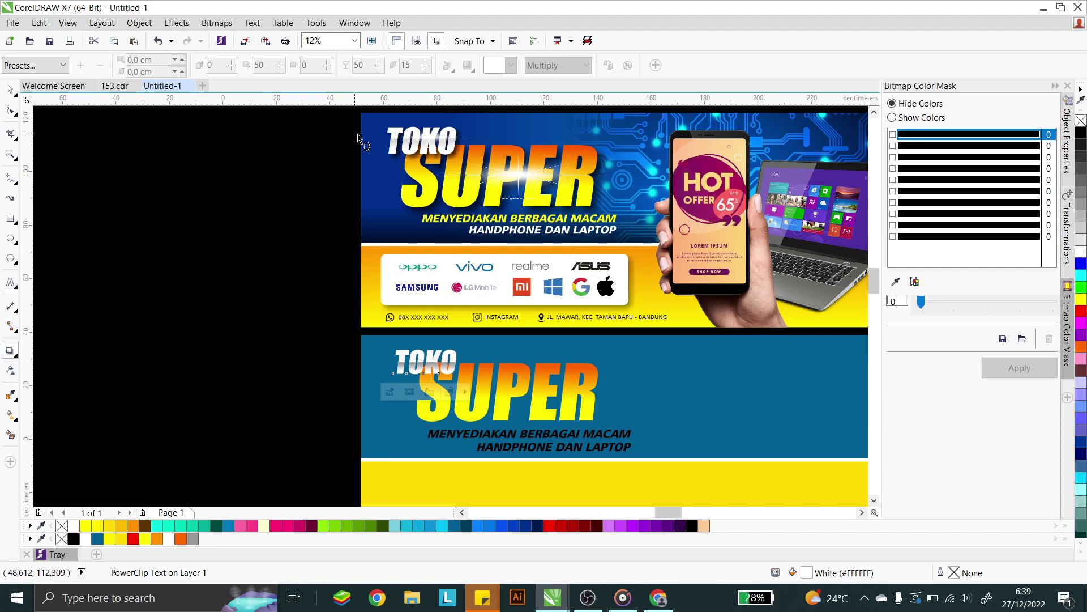
{"action": "scroll", "coordinate": [463, 379], "scroll_direction": "up", "scroll_amount": 1}
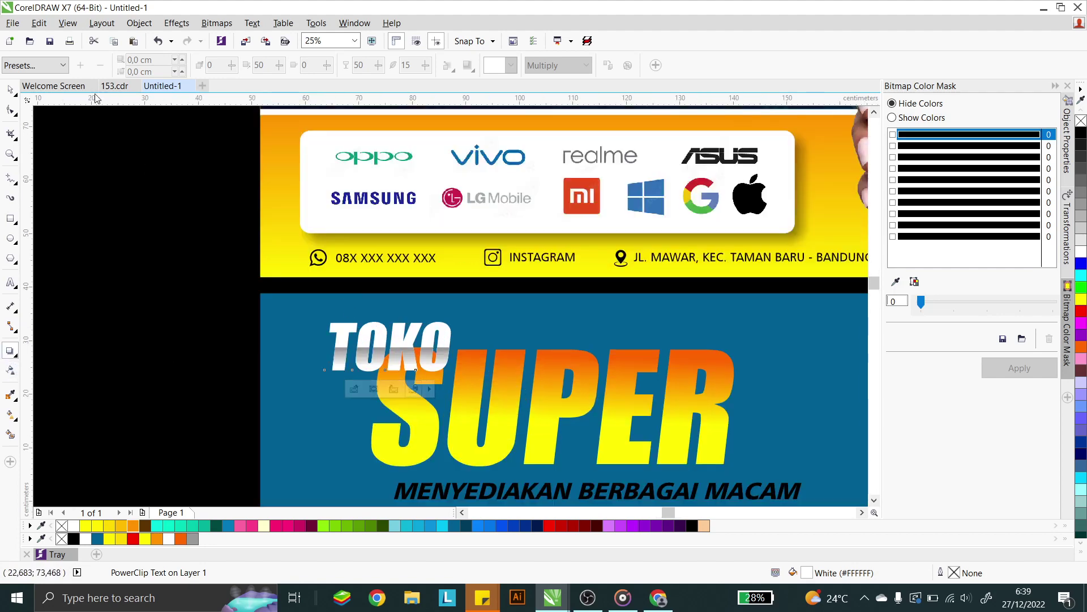
{"action": "left_click", "coordinate": [52, 65]}
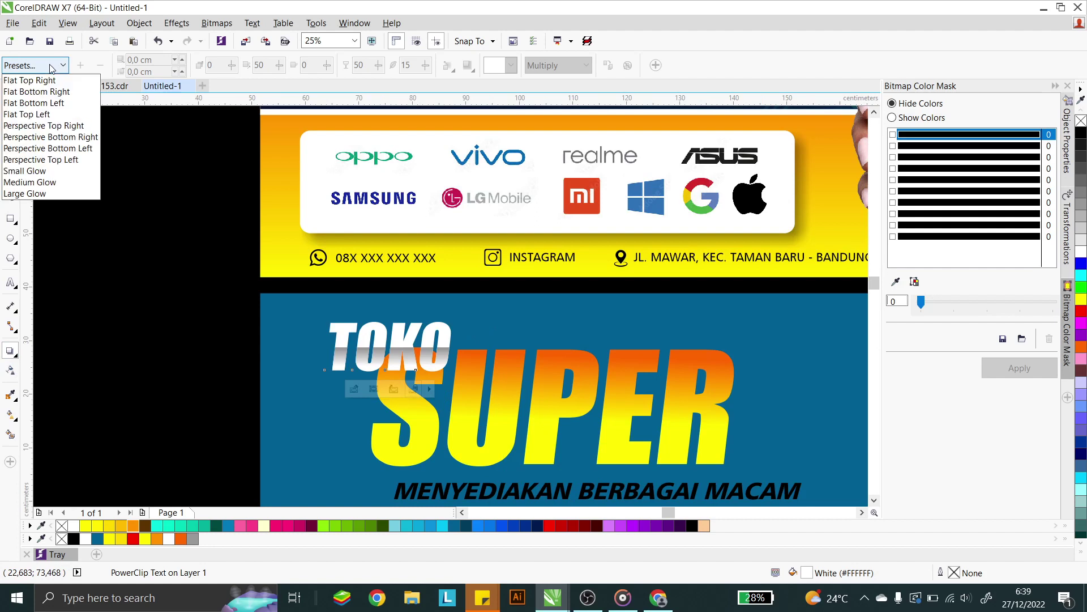
{"action": "left_click", "coordinate": [50, 96]}
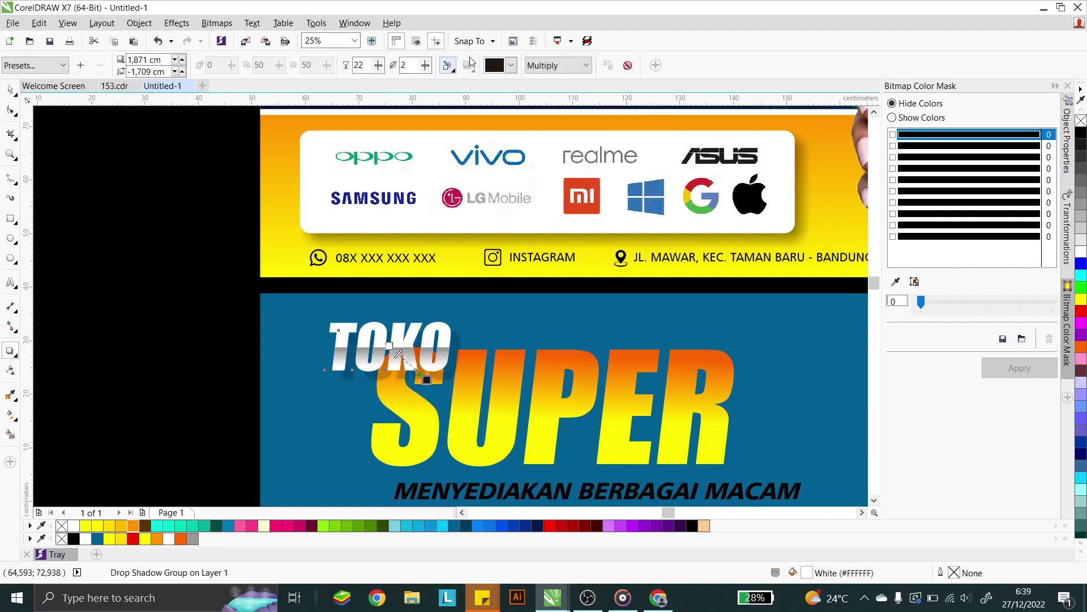
Try an opacity of 0 on TOKO's drop shadow
{"action": "double_click", "coordinate": [360, 65]}
{"action": "type", "text": "67"}
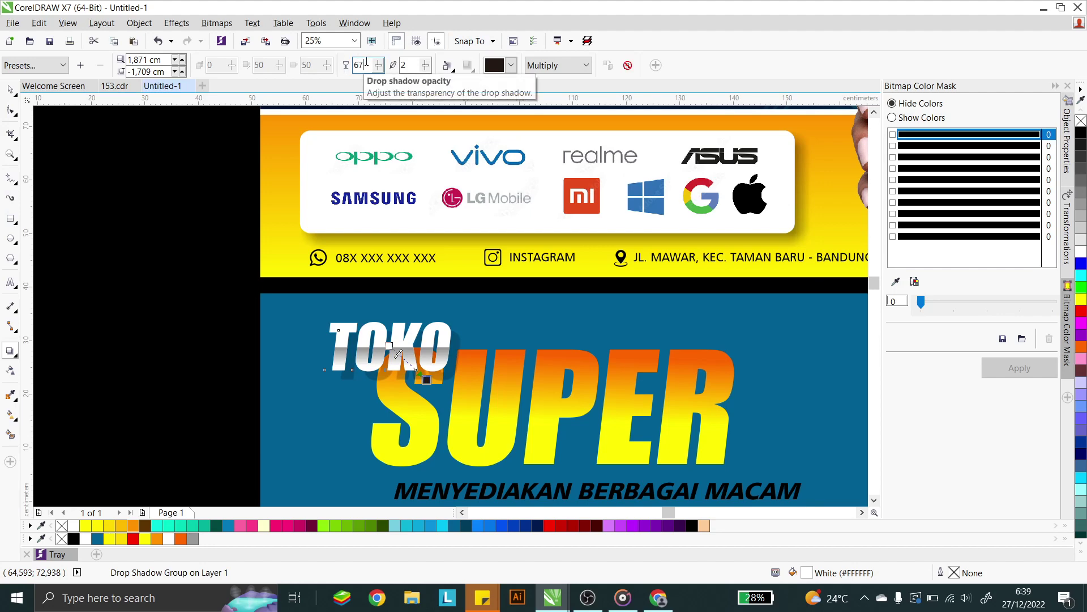
{"action": "key", "text": "BackSpace"}
{"action": "key", "text": "BackSpace"}
{"action": "type", "text": "0"}
{"action": "key", "text": "Return"}
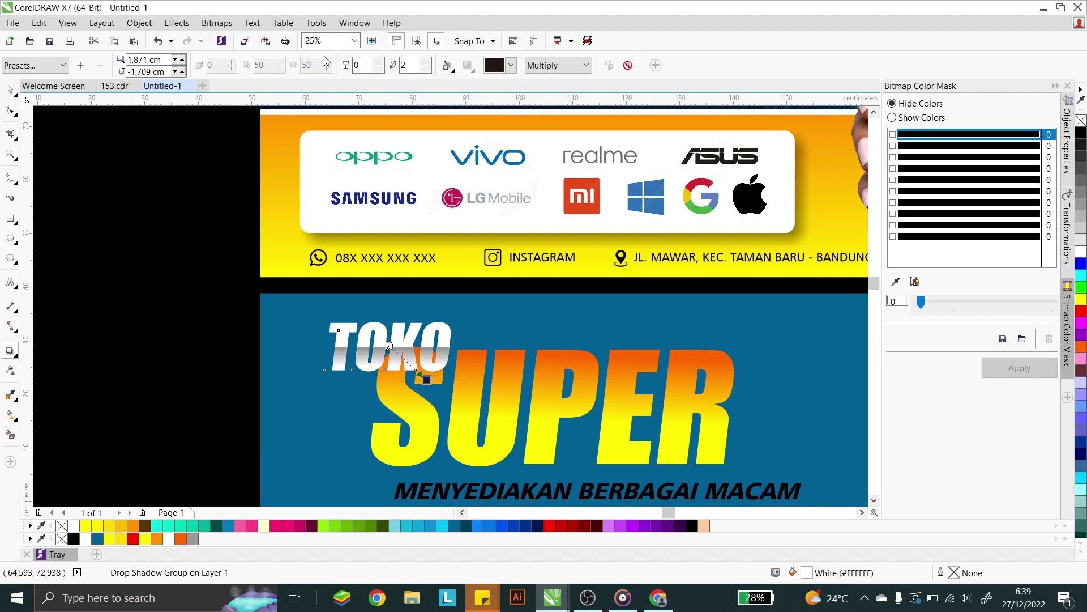
Set TOKO's drop shadow opacity to 77 and its feathering to 15
{"action": "double_click", "coordinate": [358, 65]}
{"action": "type", "text": "77"}
{"action": "key", "text": "Return"}
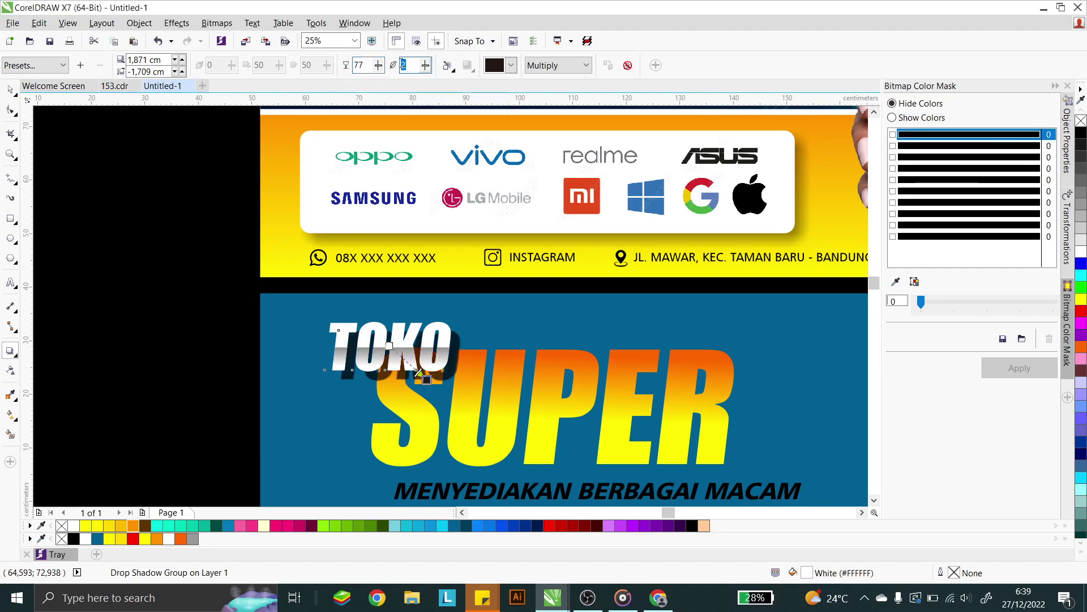
{"action": "type", "text": "15"}
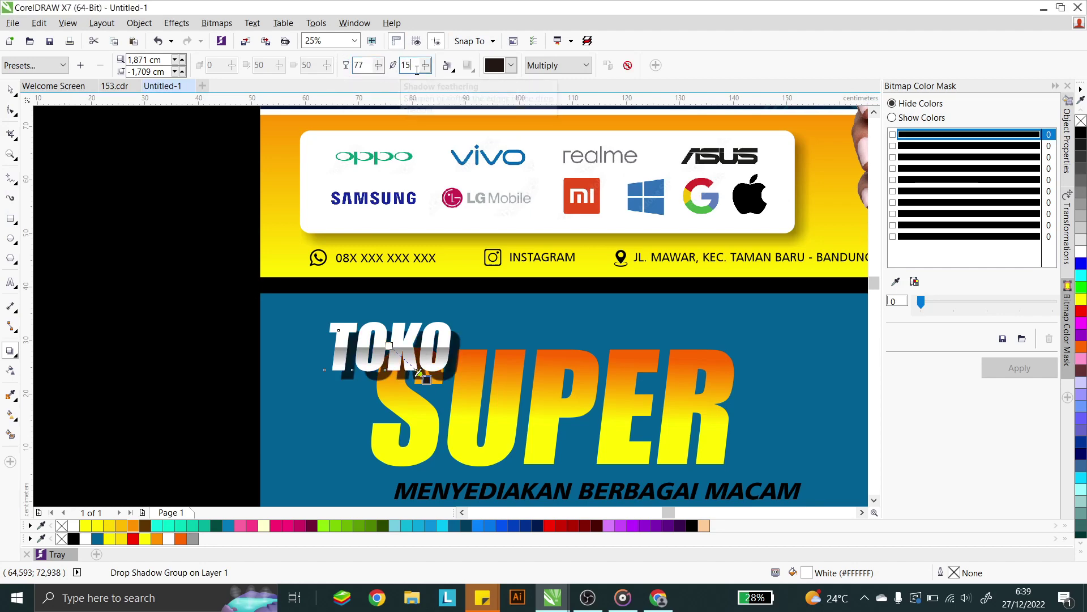
{"action": "left_click", "coordinate": [362, 66]}
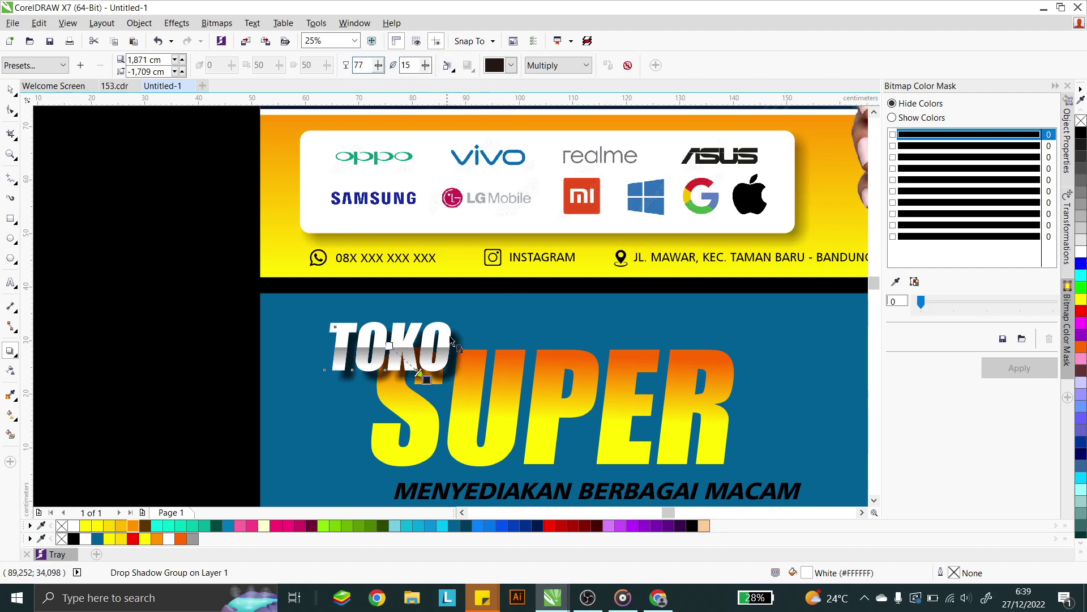
Pull TOKO's drop shadow closer to the letters, offset about 0.73 cm to the right and 0.62 cm down
{"action": "scroll", "coordinate": [459, 348], "scroll_direction": "up", "scroll_amount": 3}
{"action": "left_click_drag", "start_coordinate": [468, 361], "coordinate": [434, 335]}
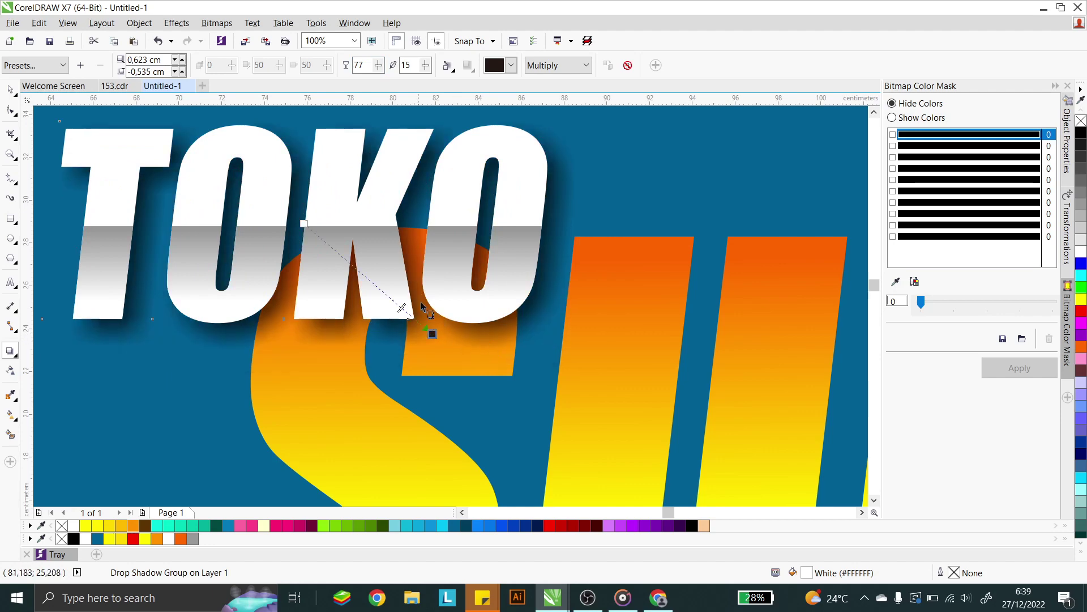
{"action": "scroll", "coordinate": [418, 301], "scroll_direction": "down", "scroll_amount": 2}
{"action": "scroll", "coordinate": [419, 307], "scroll_direction": "up", "scroll_amount": 1}
{"action": "scroll", "coordinate": [422, 309], "scroll_direction": "up", "scroll_amount": 4}
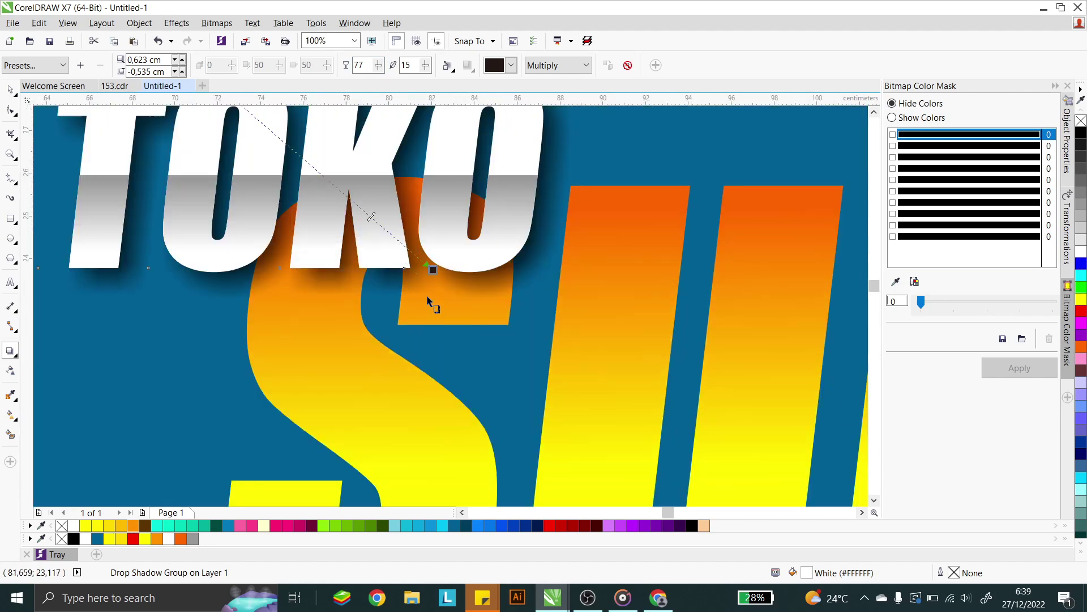
{"action": "left_click_drag", "start_coordinate": [432, 267], "coordinate": [441, 274]}
{"action": "scroll", "coordinate": [441, 274], "scroll_direction": "down", "scroll_amount": 4}
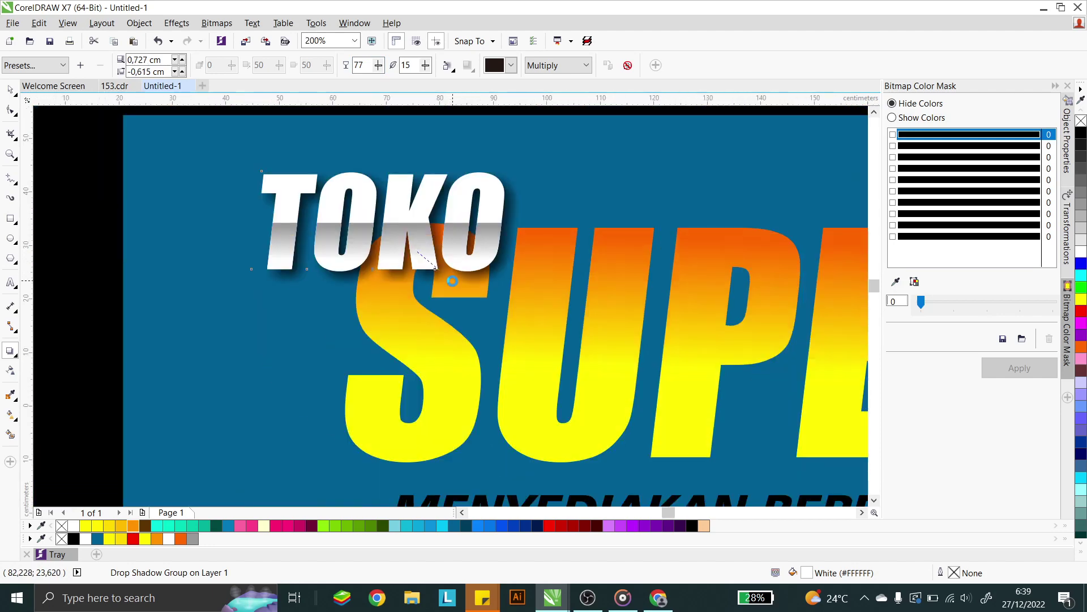
{"action": "left_click", "coordinate": [550, 318]}
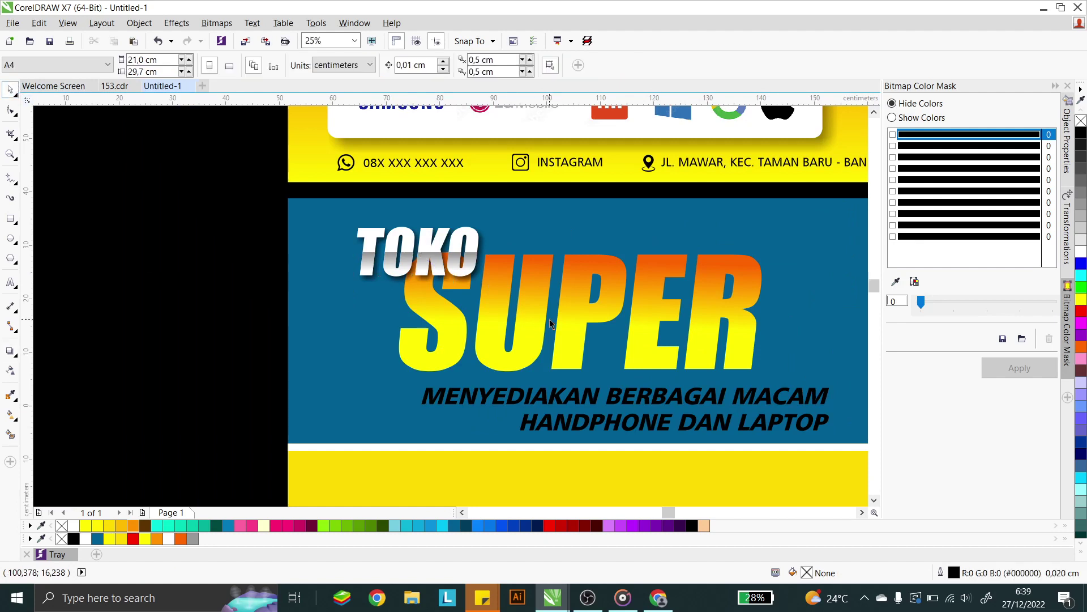
Give the SUPER text a Flat Bottom Right drop shadow with opacity 77 and feathering 15
{"action": "left_click", "coordinate": [532, 299]}
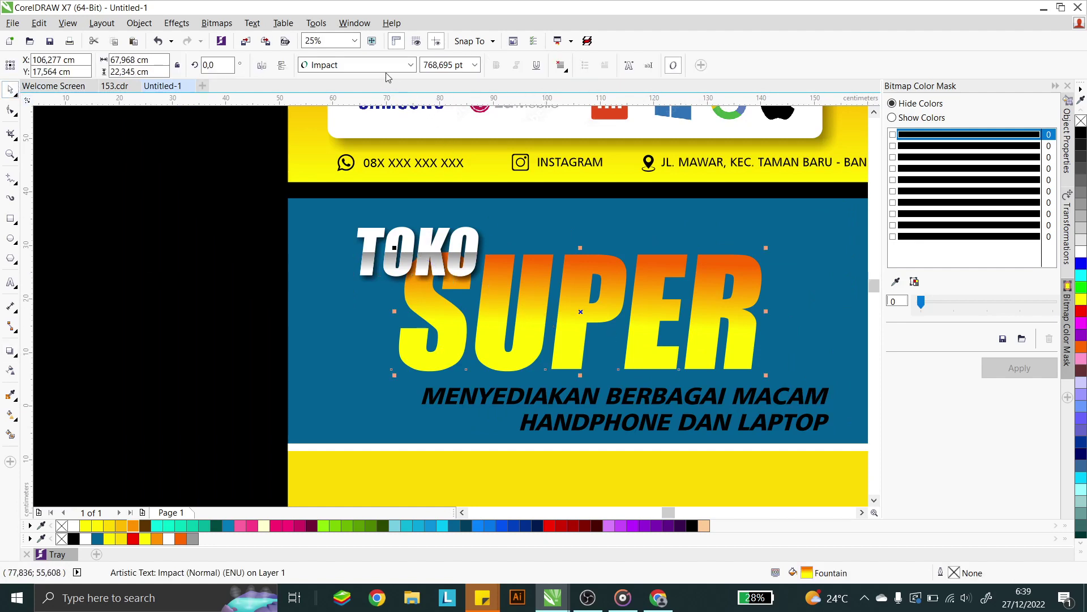
{"action": "left_click", "coordinate": [12, 352]}
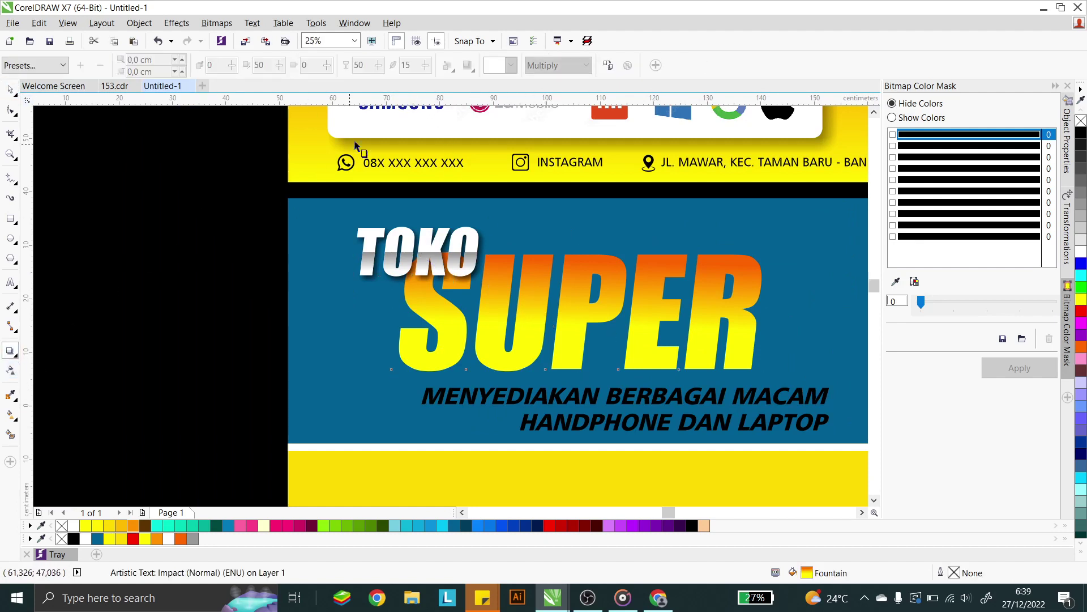
{"action": "left_click", "coordinate": [45, 66]}
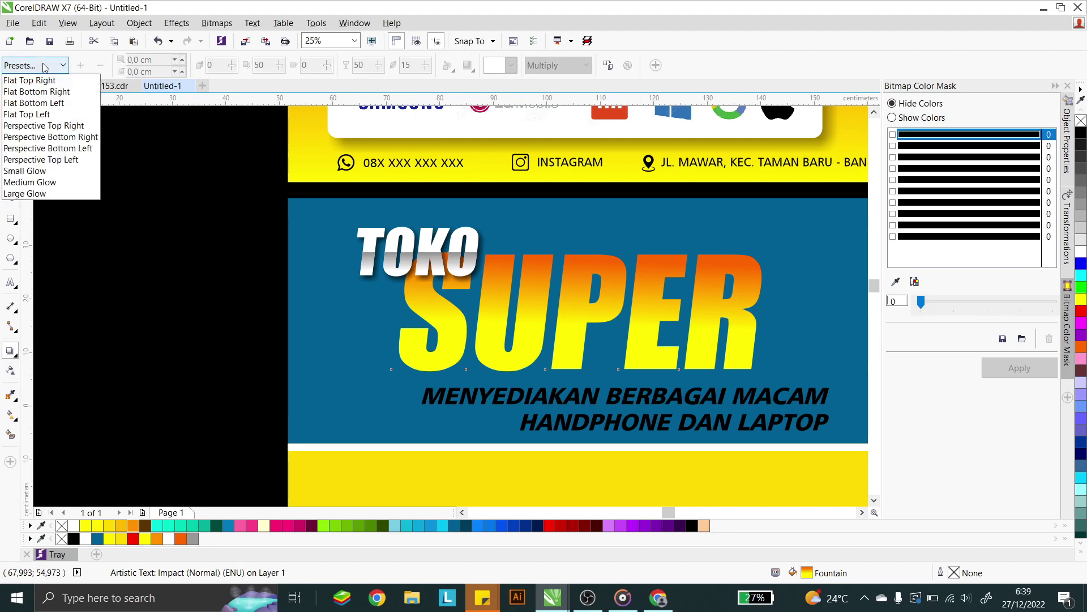
{"action": "left_click", "coordinate": [45, 92]}
{"action": "double_click", "coordinate": [366, 66]}
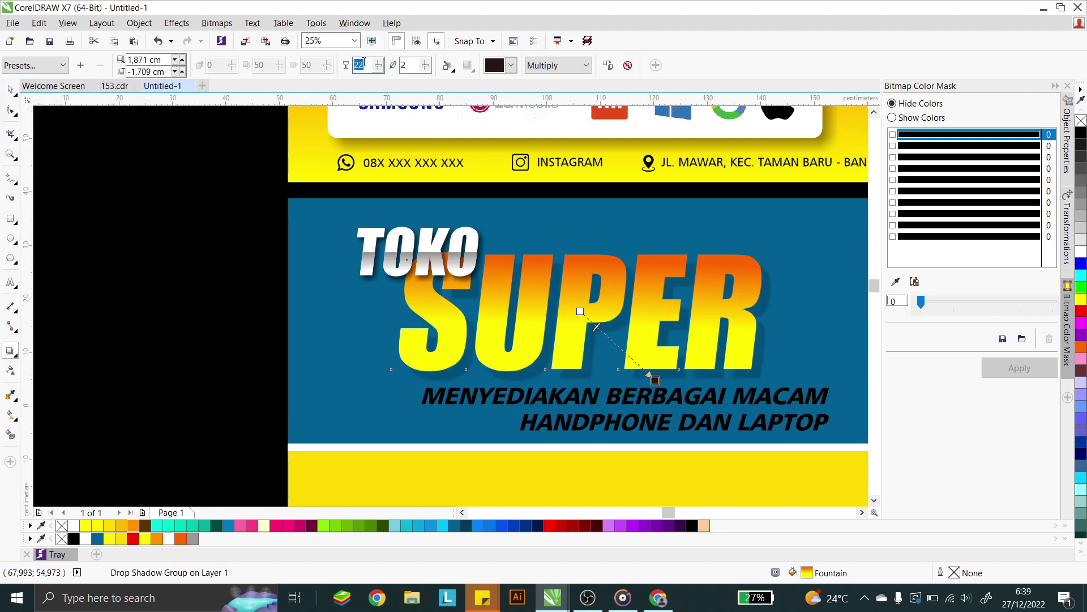
{"action": "type", "text": "77"}
{"action": "double_click", "coordinate": [413, 67]}
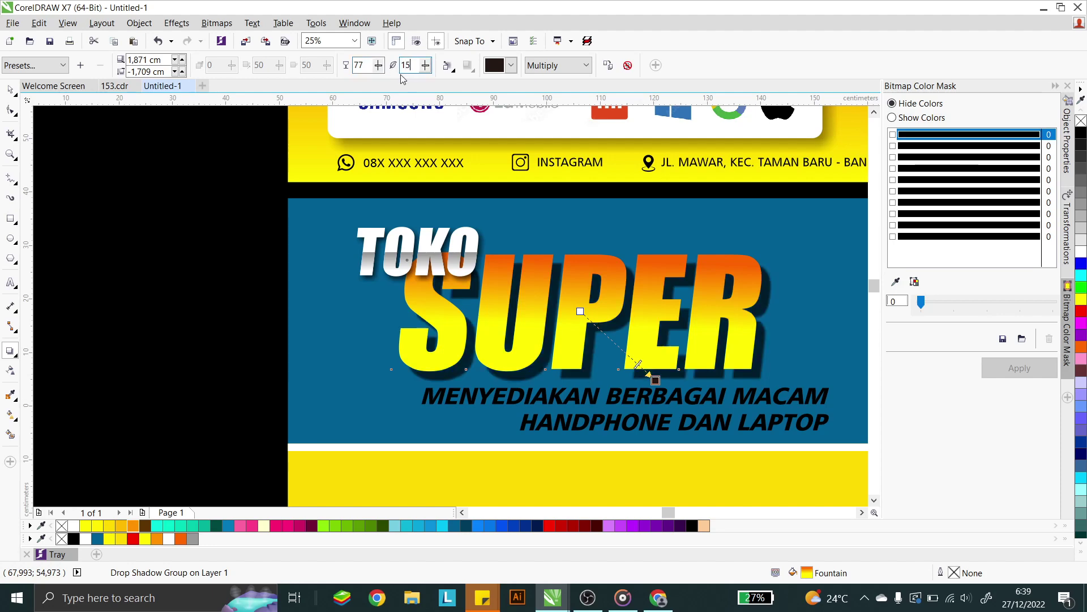
{"action": "type", "text": "15"}
{"action": "left_click", "coordinate": [10, 89]}
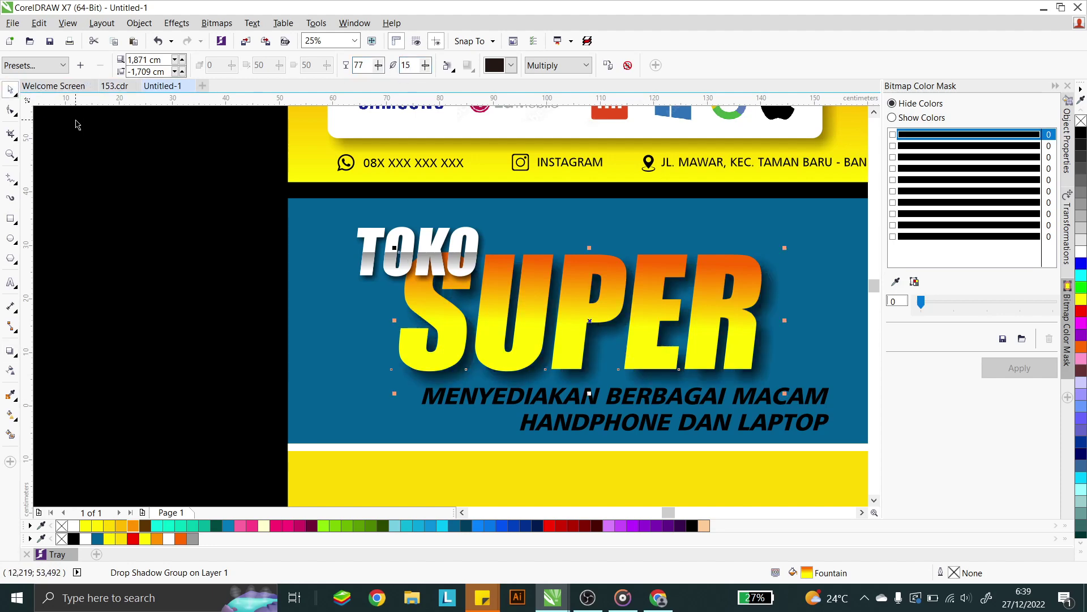
{"action": "key", "text": "Escape"}
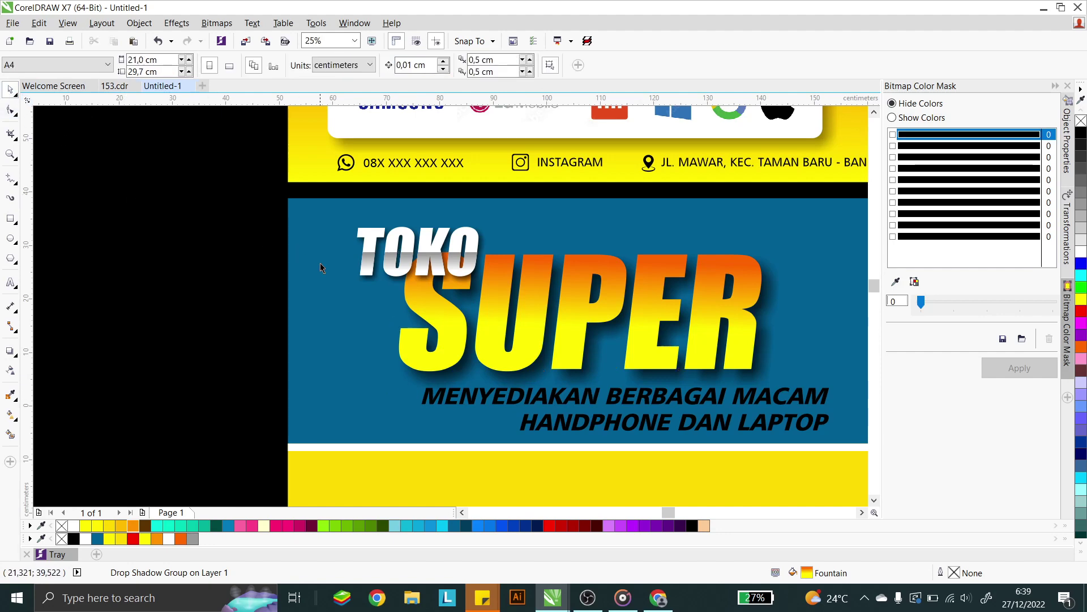
{"action": "scroll", "coordinate": [464, 295], "scroll_direction": "down", "scroll_amount": 2}
{"action": "scroll", "coordinate": [565, 310], "scroll_direction": "up", "scroll_amount": 2}
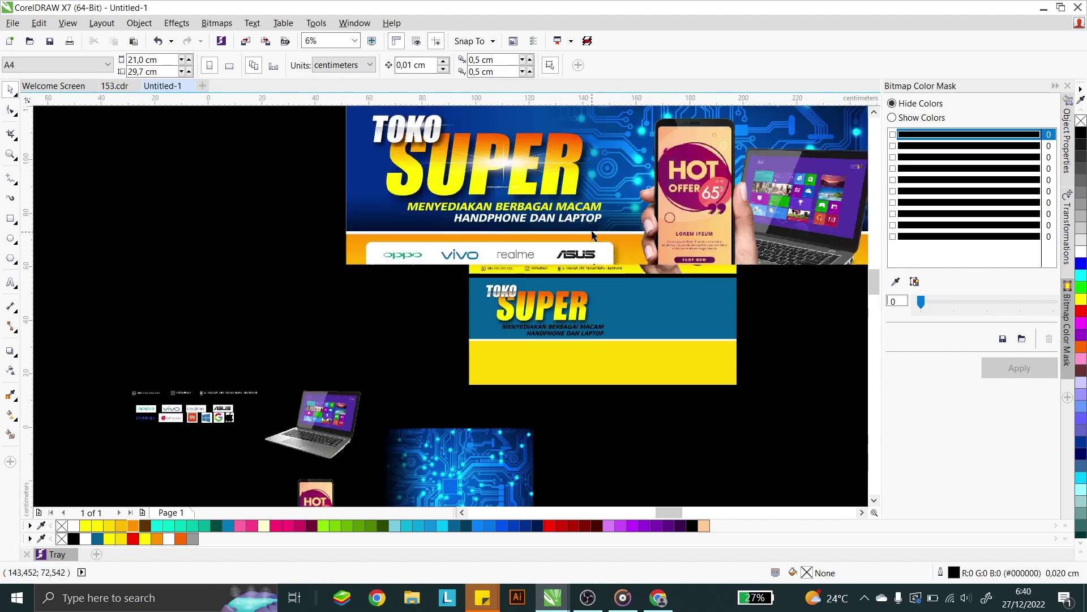
{"action": "left_click", "coordinate": [433, 120]}
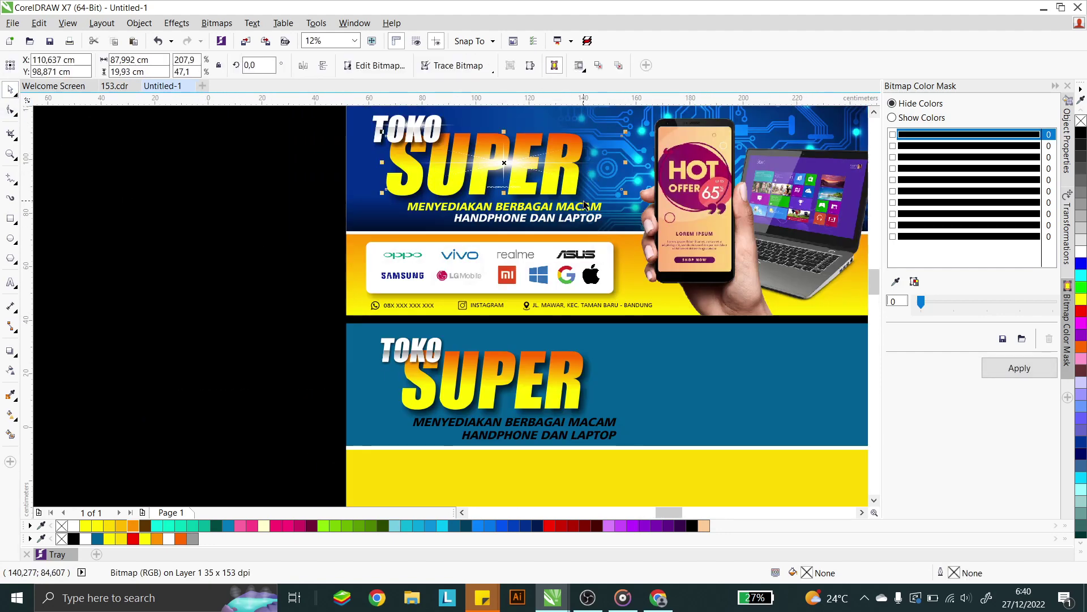
{"action": "left_click", "coordinate": [422, 126]}
{"action": "left_click", "coordinate": [10, 353]}
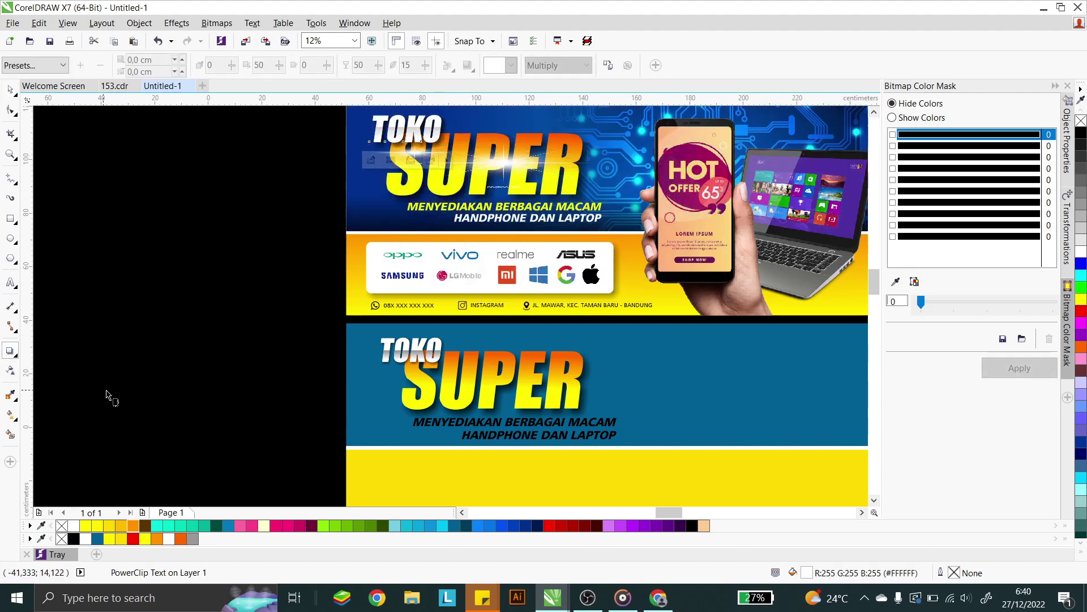
{"action": "left_click", "coordinate": [287, 254]}
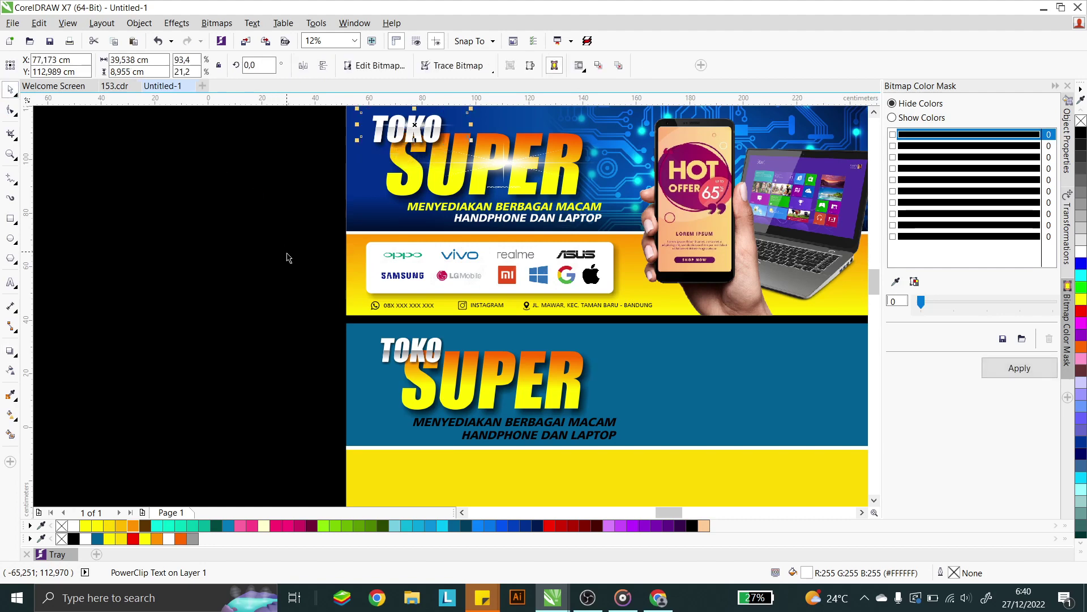
{"action": "key", "text": "Escape"}
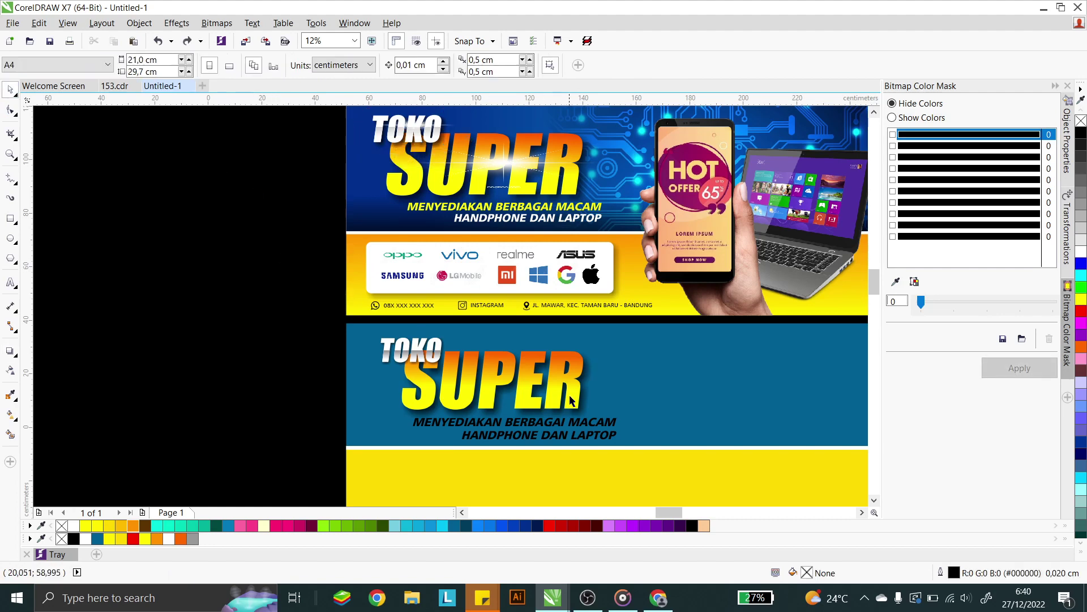
Copy the white light flare from the finished banner's SUPER text onto the empty canvas and reshape it to about 54.8 × 35.3 cm
{"action": "left_click", "coordinate": [525, 164]}
{"action": "left_click", "coordinate": [517, 165]}
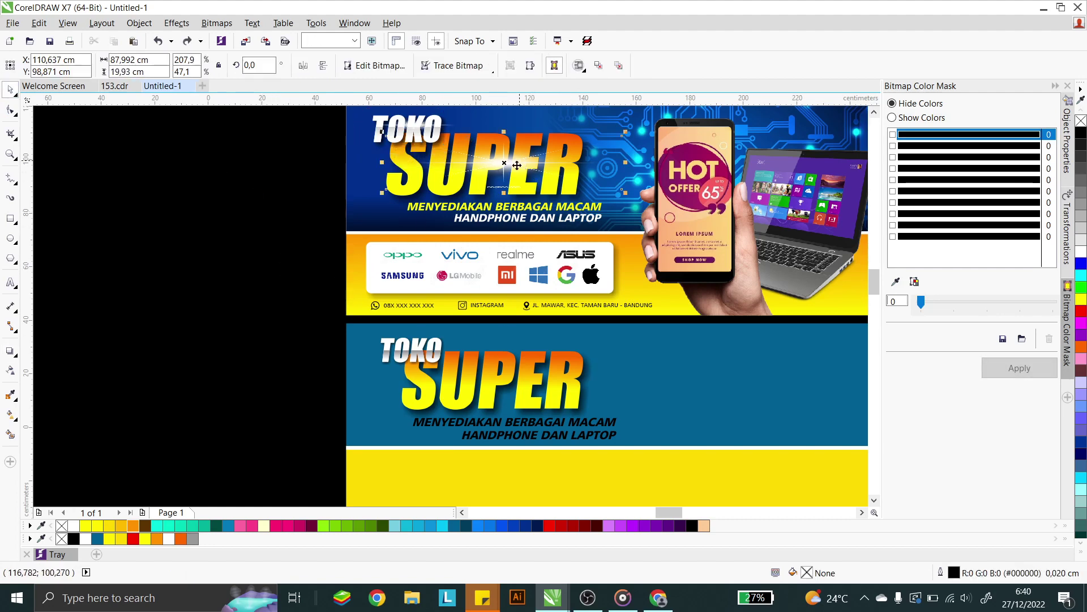
{"action": "left_click_drag", "start_coordinate": [517, 164], "coordinate": [218, 352]}
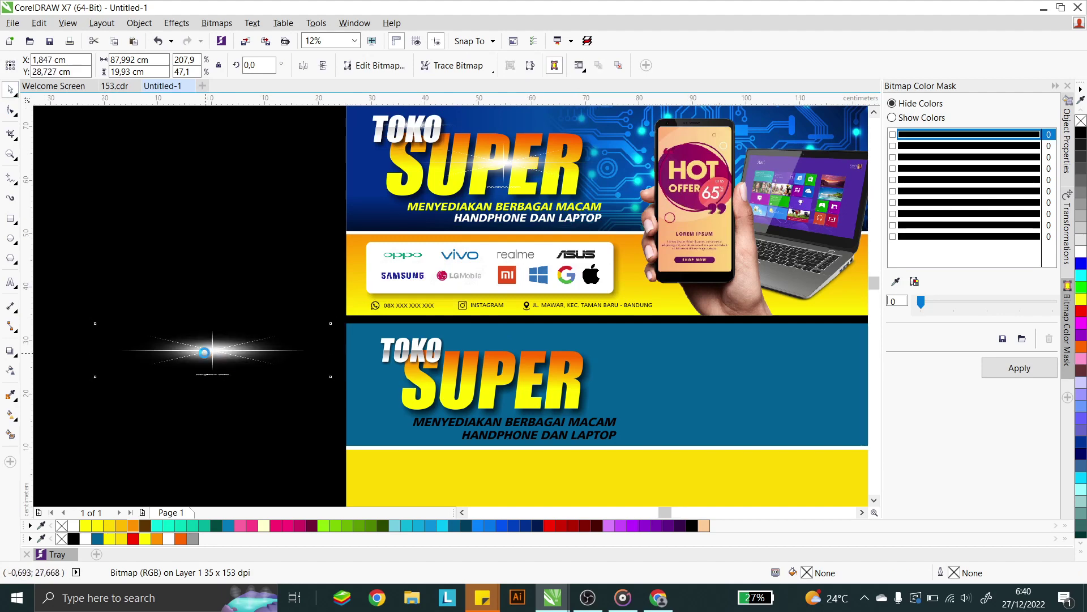
{"action": "scroll", "coordinate": [204, 353], "scroll_direction": "up", "scroll_amount": 2}
{"action": "scroll", "coordinate": [268, 346], "scroll_direction": "down", "scroll_amount": 4}
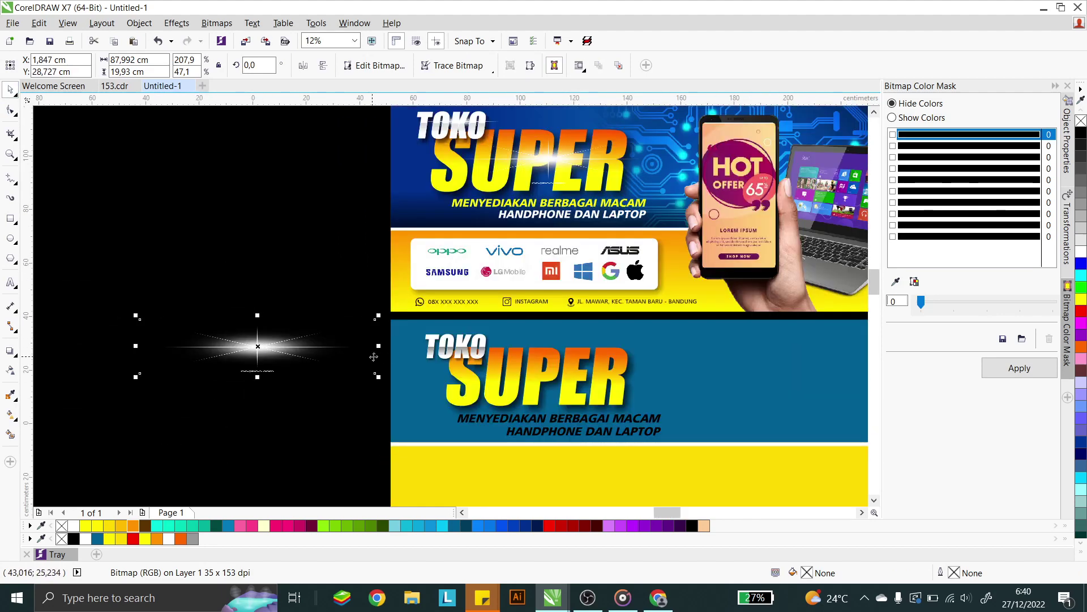
{"action": "left_click_drag", "start_coordinate": [375, 346], "coordinate": [343, 322]}
{"action": "scroll", "coordinate": [416, 319], "scroll_direction": "down", "scroll_amount": 2}
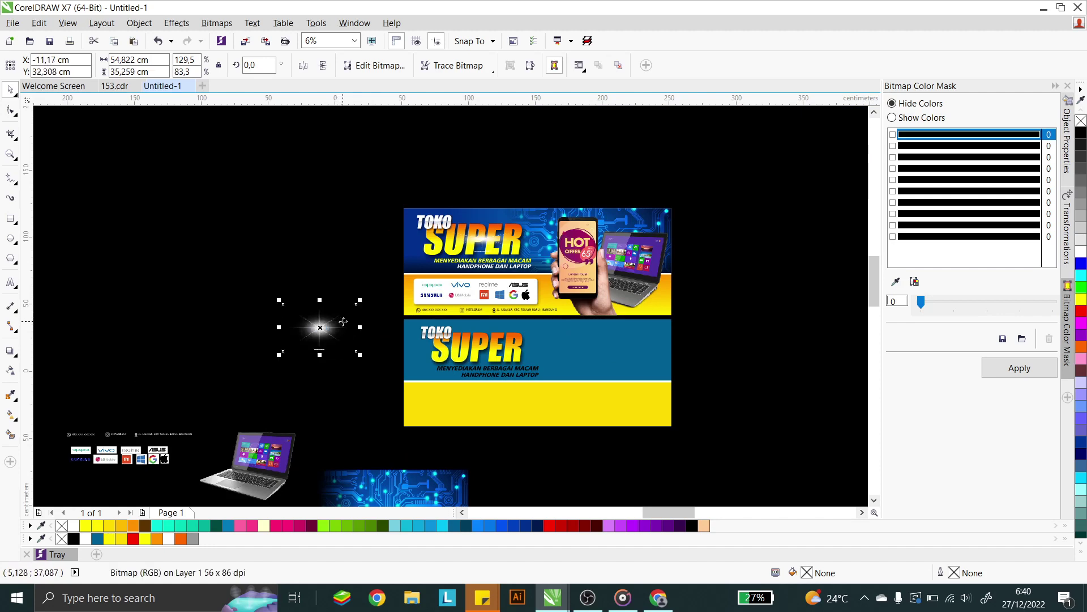
Draw a rectangle about 87.2 × 25 cm over the small text beneath the copied flare and trim the bitmap with it
{"action": "left_click", "coordinate": [12, 219]}
{"action": "left_click_drag", "start_coordinate": [253, 348], "coordinate": [372, 383]}
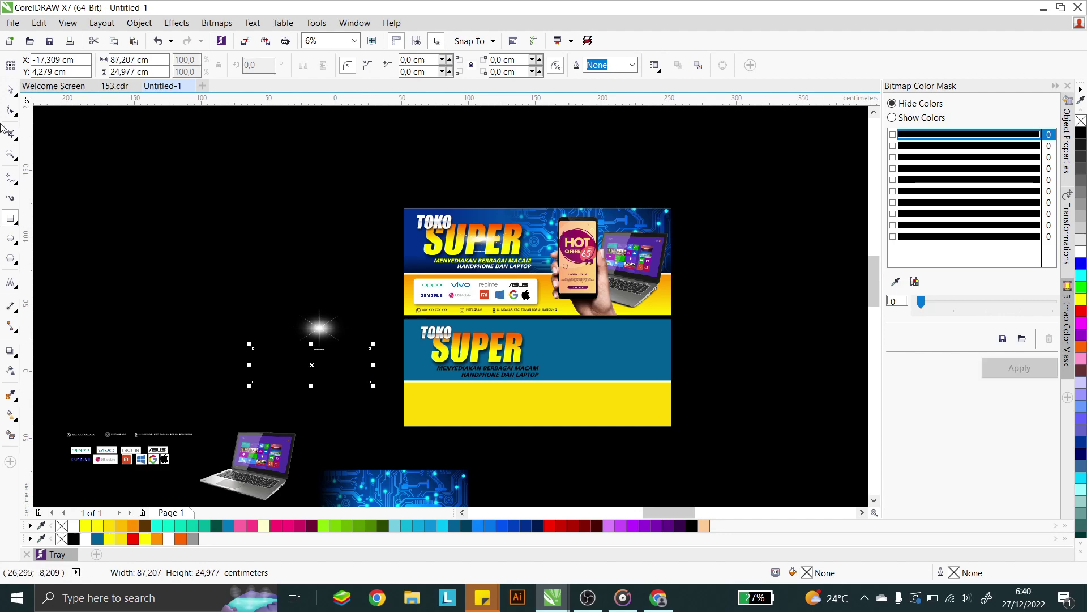
{"action": "key", "text": "space"}
{"action": "left_click", "coordinate": [304, 293], "text": "shift"}
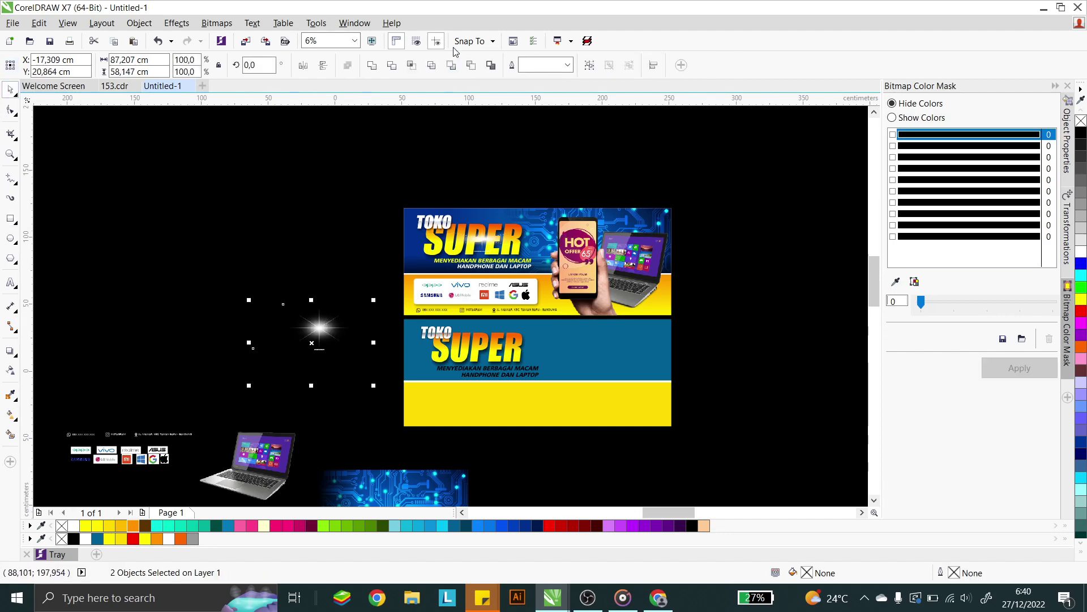
Flatten and stretch the trimmed flare to about 69.2 cm wide and 16.1 cm high
{"action": "left_click", "coordinate": [330, 323]}
{"action": "scroll", "coordinate": [386, 333], "scroll_direction": "up", "scroll_amount": 2}
{"action": "left_click_drag", "start_coordinate": [399, 326], "coordinate": [391, 325]}
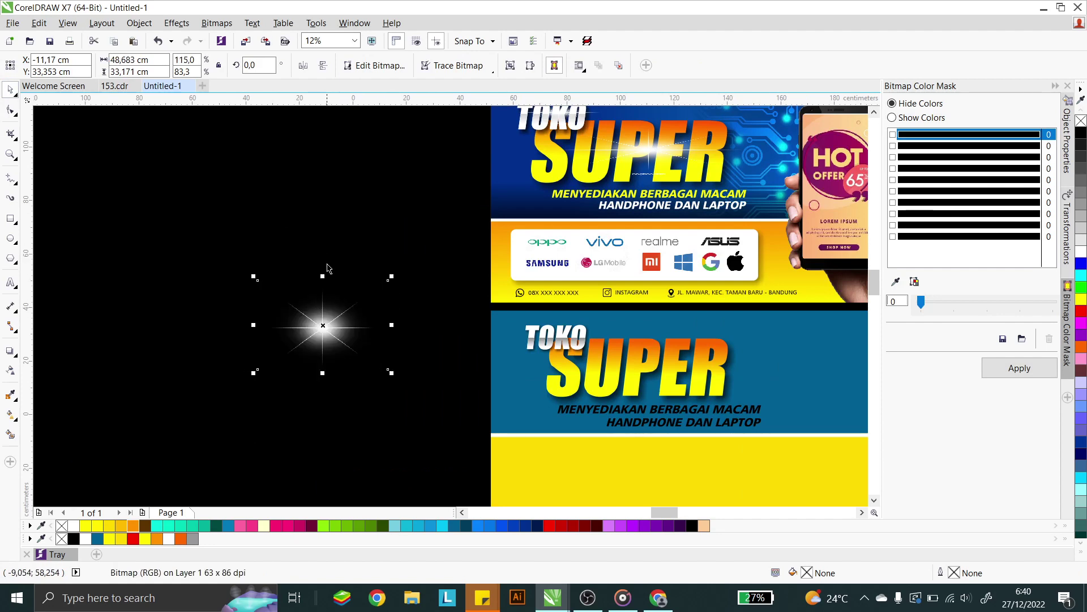
{"action": "left_click_drag", "start_coordinate": [323, 274], "coordinate": [323, 323]}
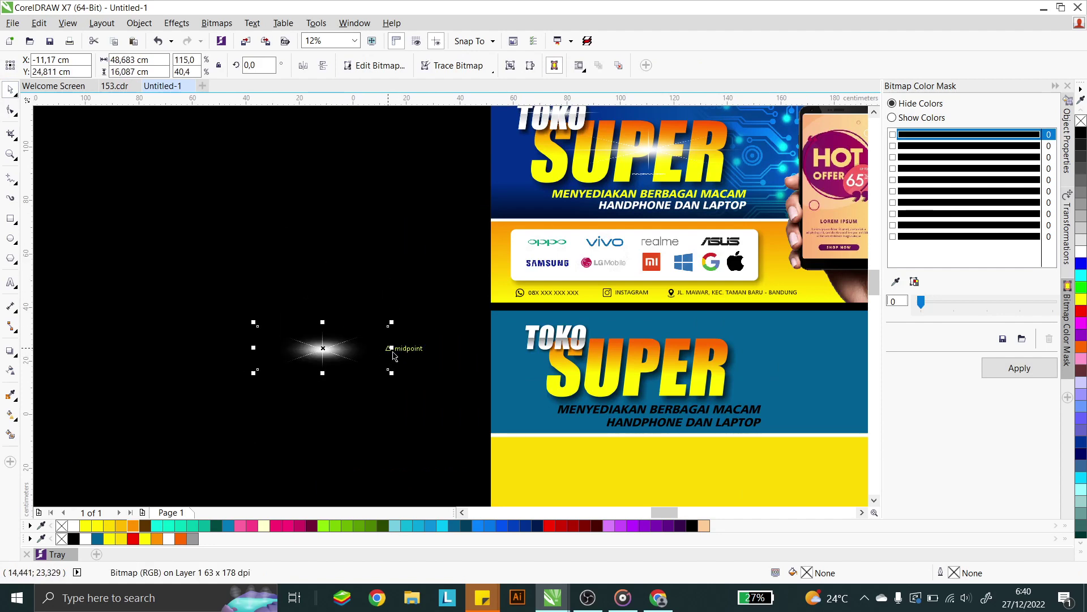
{"action": "left_click_drag", "start_coordinate": [395, 355], "coordinate": [445, 347]}
{"action": "scroll", "coordinate": [334, 318], "scroll_direction": "down", "scroll_amount": 2}
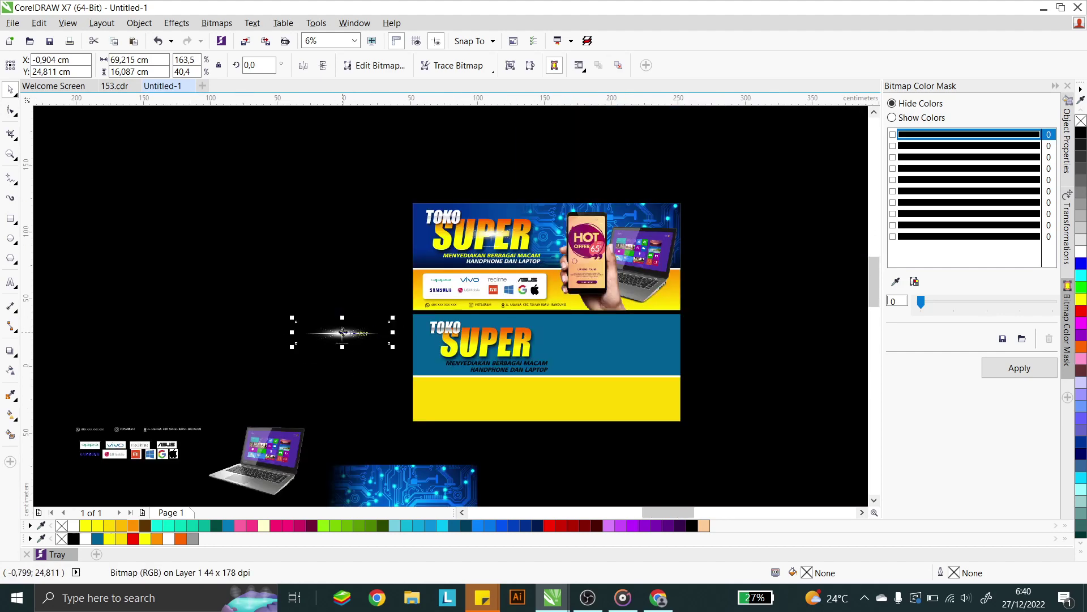
Place the flare over the middle of the new banner's SUPER text and widen it to about 80.6 cm
{"action": "left_click_drag", "start_coordinate": [343, 331], "coordinate": [477, 359]}
{"action": "scroll", "coordinate": [493, 336], "scroll_direction": "up", "scroll_amount": 2}
{"action": "scroll", "coordinate": [496, 336], "scroll_direction": "up", "scroll_amount": 2}
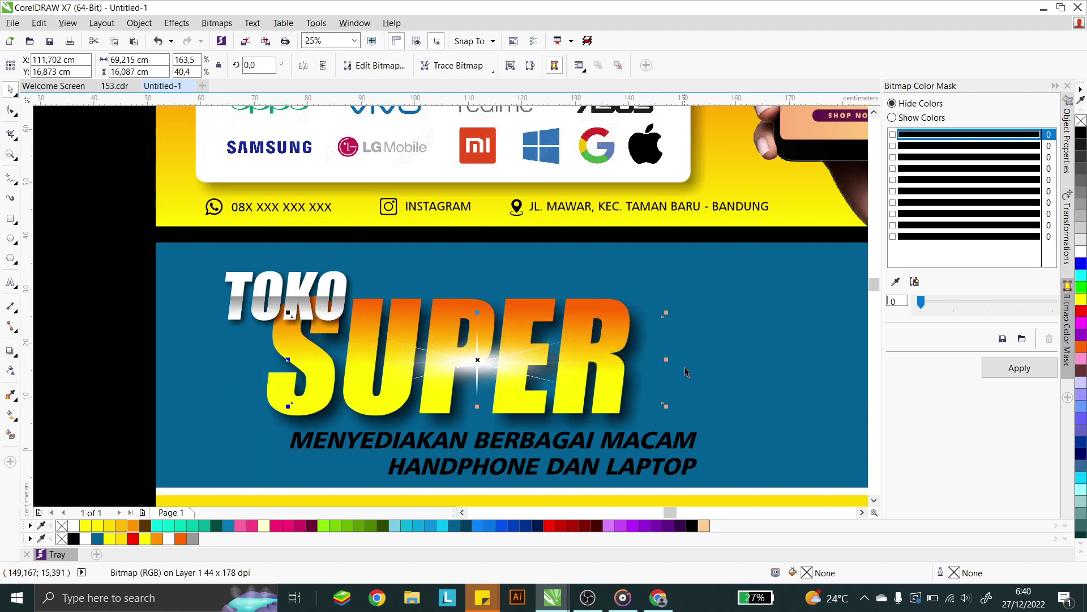
{"action": "left_click_drag", "start_coordinate": [666, 359], "coordinate": [697, 359]}
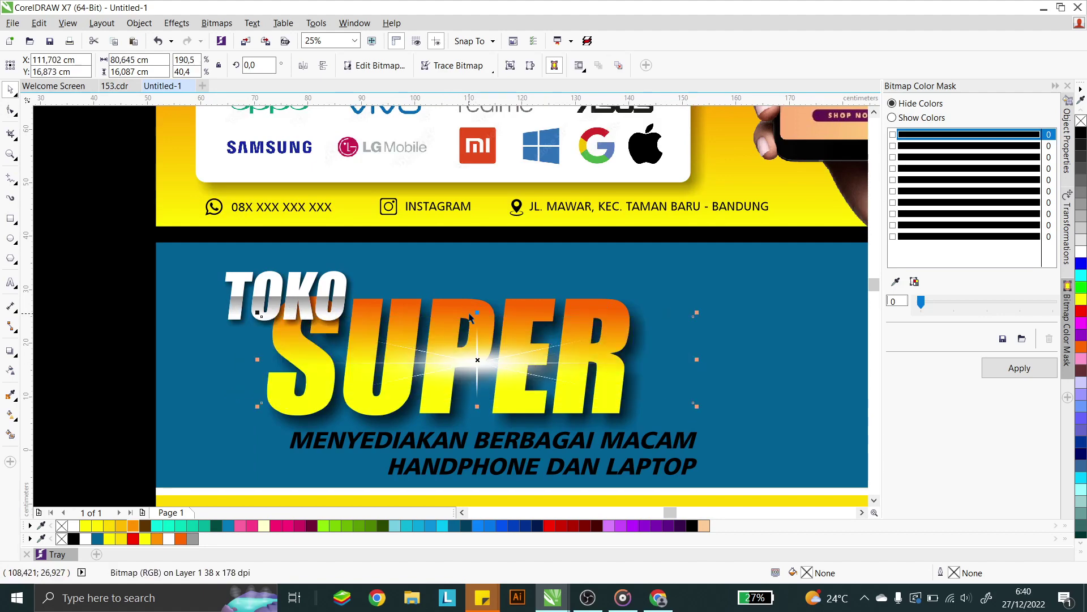
Duplicate the flare onto the TOKO text and scale the copy down to about 32.4 × 6.5 cm
{"action": "left_click_drag", "start_coordinate": [477, 359], "coordinate": [397, 314]}
{"action": "scroll", "coordinate": [483, 327], "scroll_direction": "down", "scroll_amount": 1}
{"action": "scroll", "coordinate": [396, 312], "scroll_direction": "up", "scroll_amount": 1}
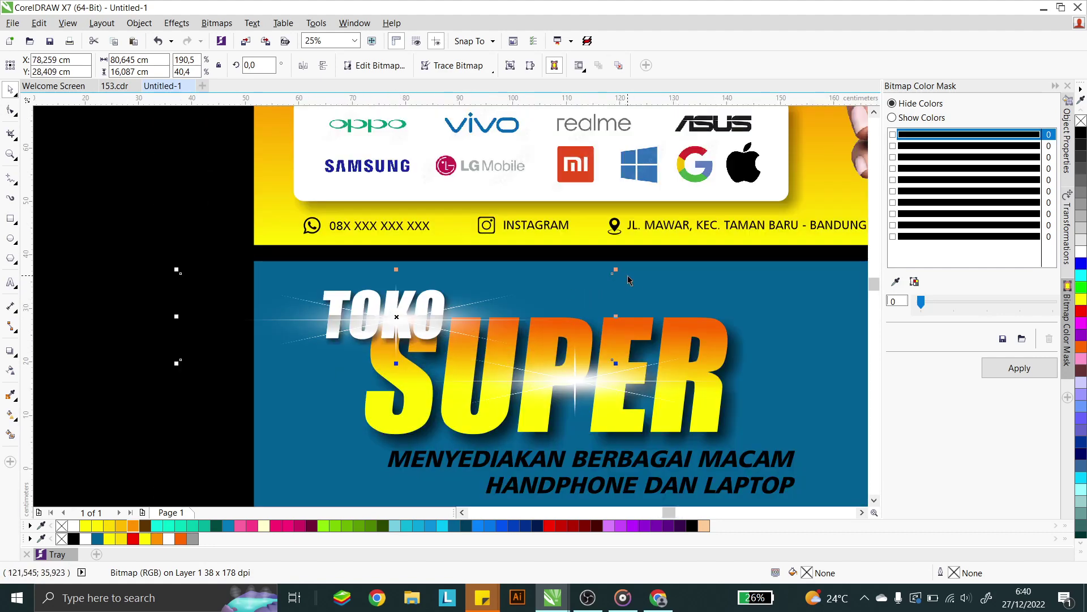
{"action": "left_click_drag", "start_coordinate": [615, 270], "coordinate": [486, 295]}
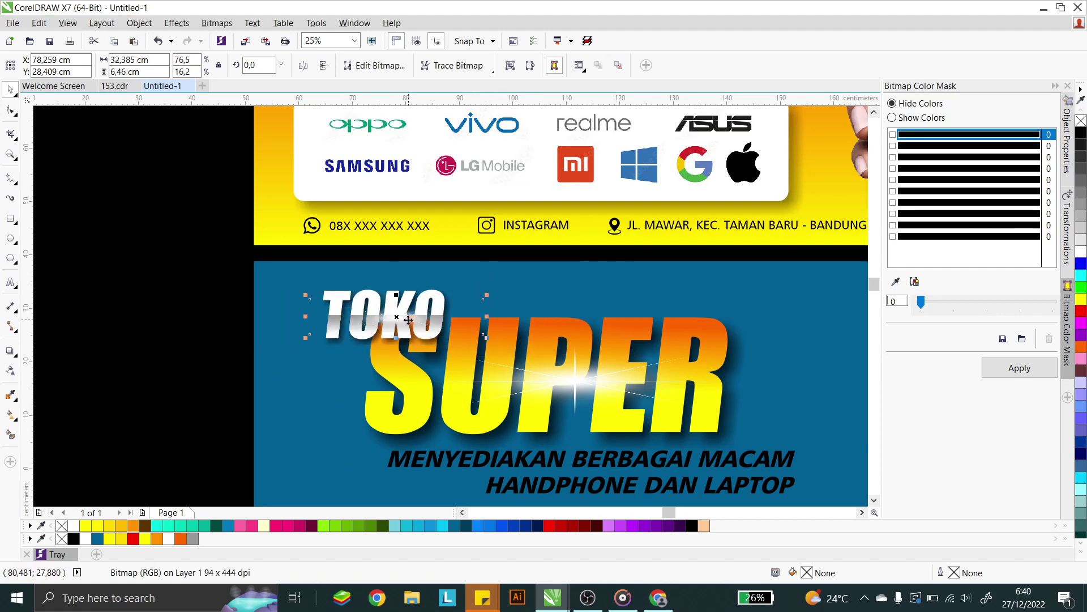
{"action": "left_click_drag", "start_coordinate": [408, 320], "coordinate": [420, 319]}
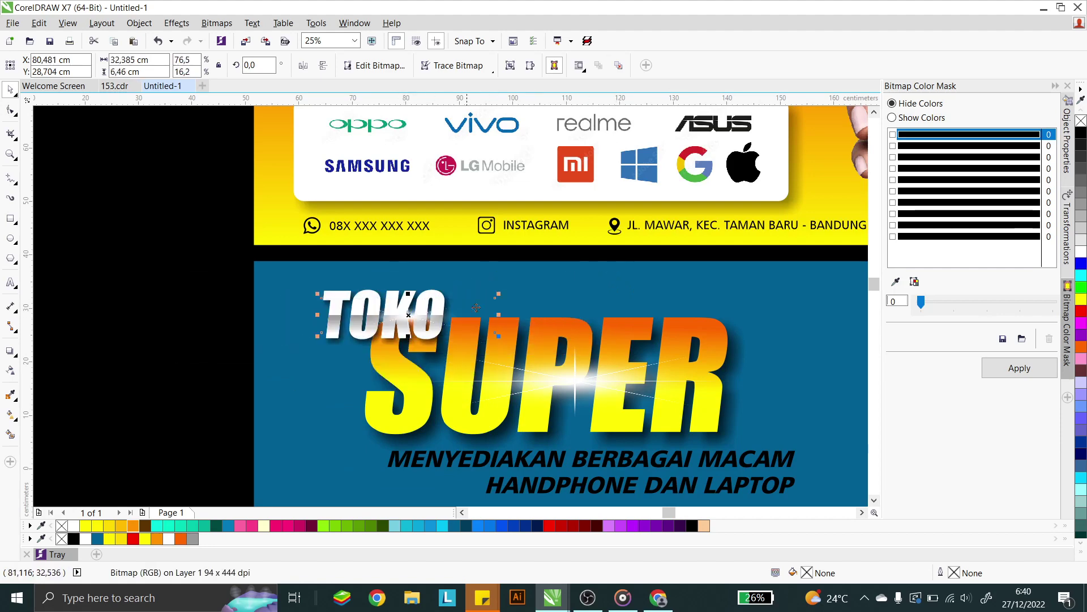
Stretch TOKO's flare to about 47.7 cm wide and center it over the letters
{"action": "left_click_drag", "start_coordinate": [499, 315], "coordinate": [589, 315]}
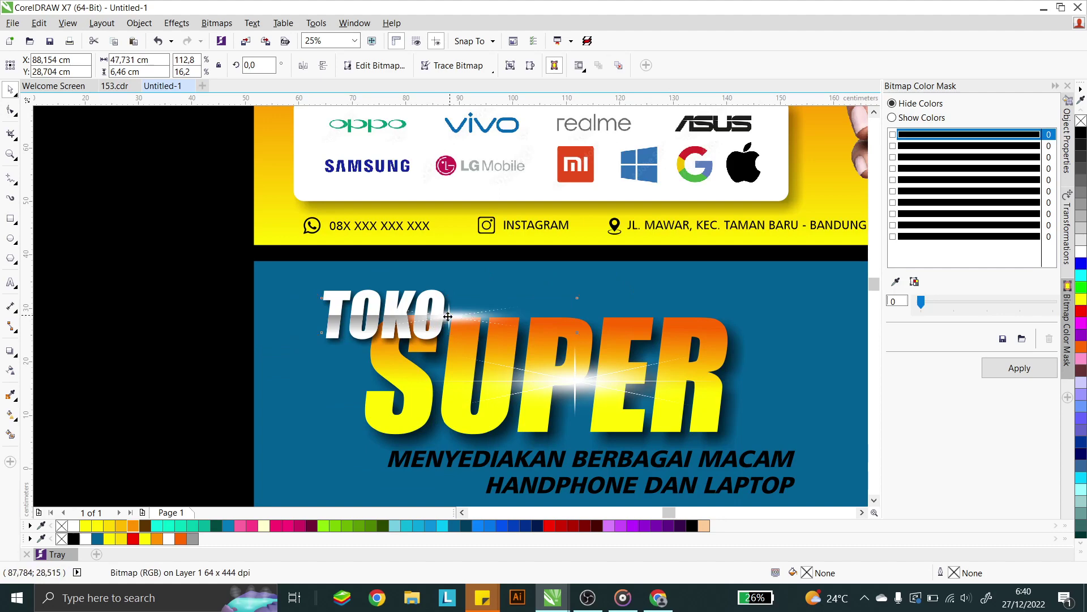
{"action": "left_click_drag", "start_coordinate": [453, 315], "coordinate": [415, 316]}
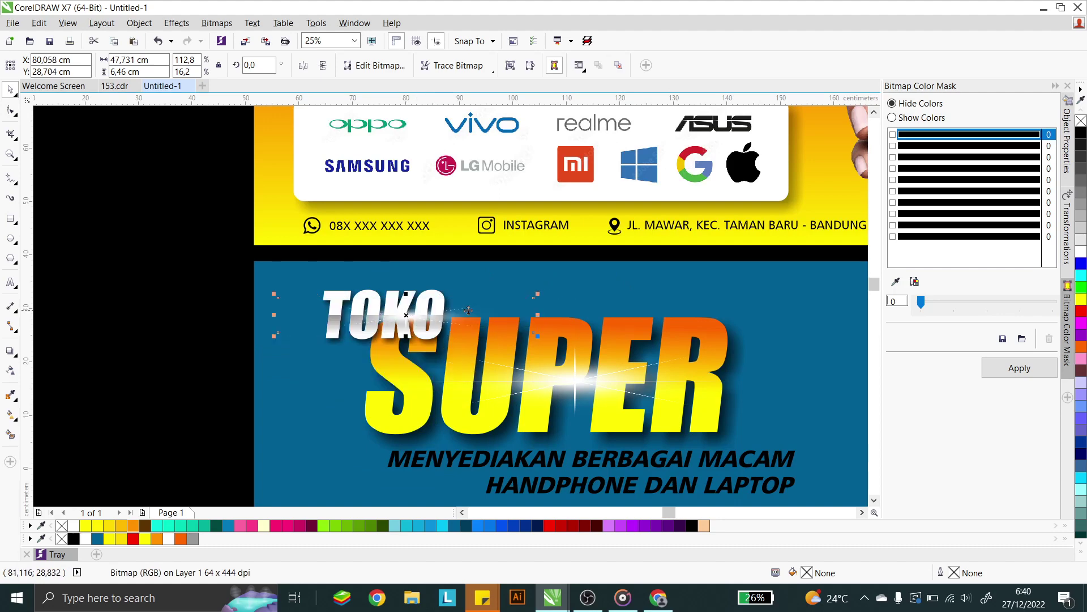
{"action": "left_click", "coordinate": [234, 301]}
Color the tagline MENYEDIAKAN BERBAGAI MACAM yellow and HANDPHONE DAN LAPTOP white
{"action": "scroll", "coordinate": [484, 291], "scroll_direction": "down", "scroll_amount": 2}
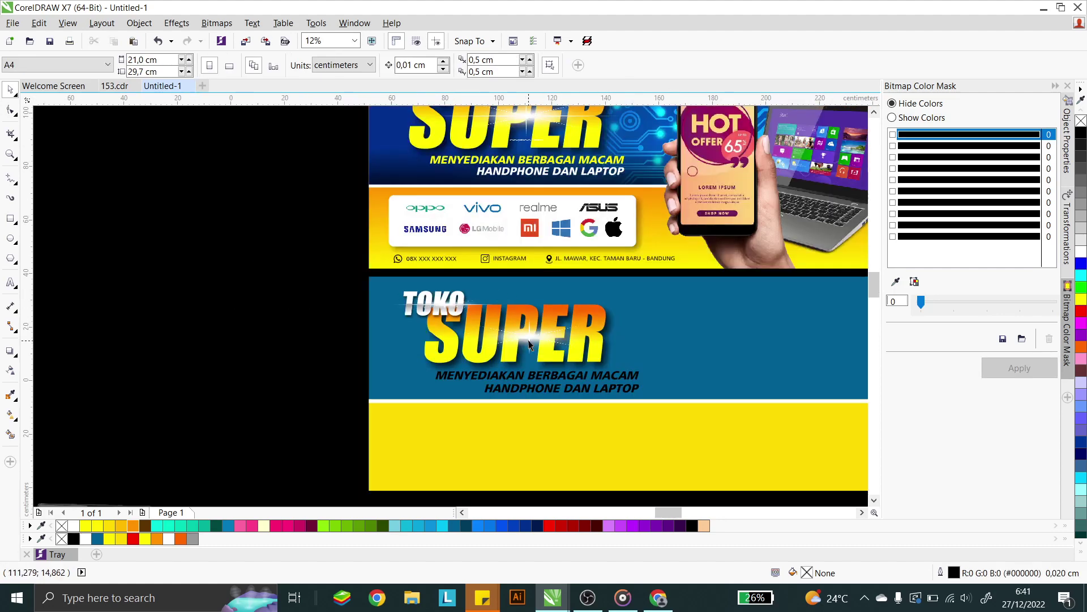
{"action": "scroll", "coordinate": [552, 338], "scroll_direction": "up", "scroll_amount": 2}
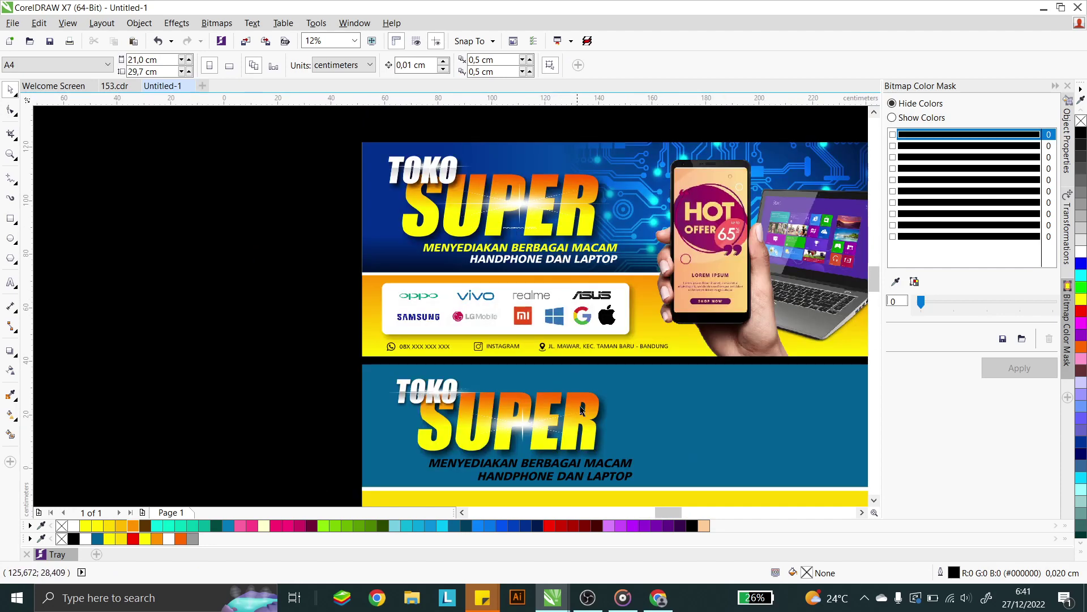
{"action": "left_click", "coordinate": [574, 468]}
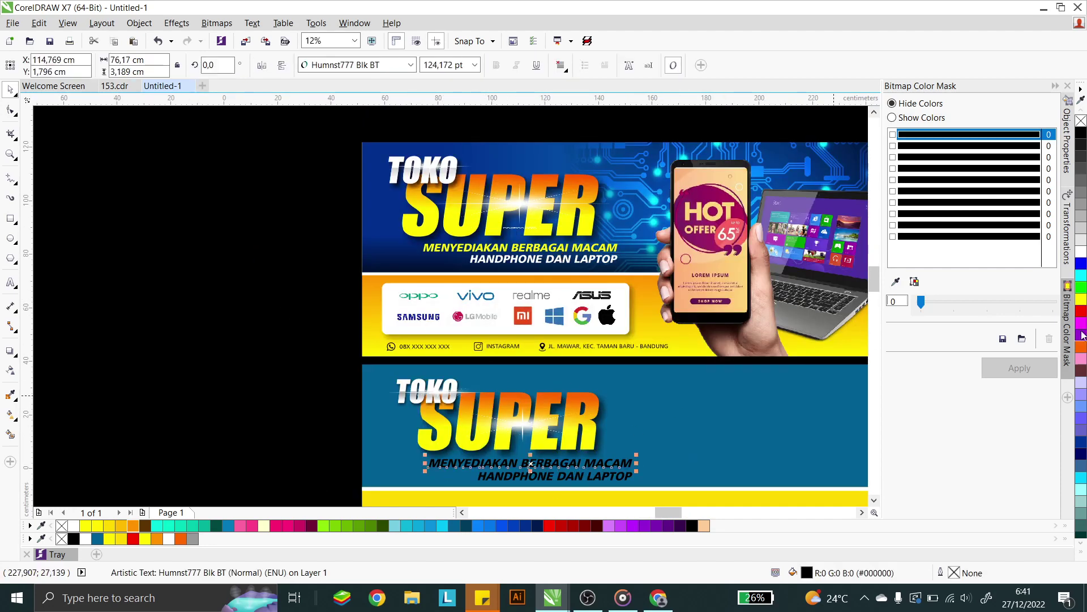
{"action": "left_click_drag", "start_coordinate": [1080, 298], "coordinate": [596, 466]}
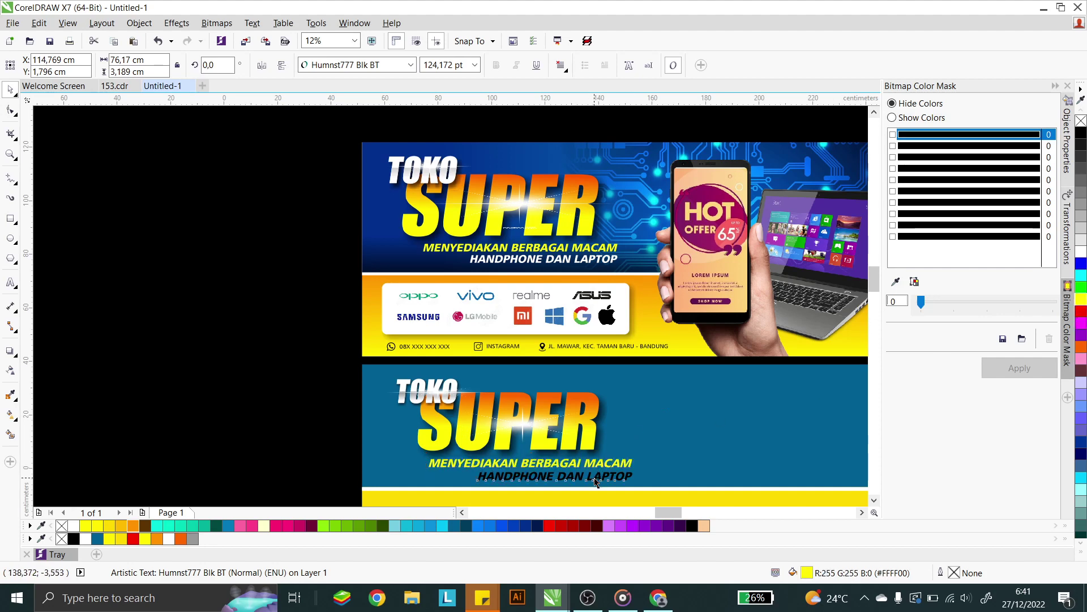
{"action": "left_click", "coordinate": [595, 482]}
{"action": "left_click", "coordinate": [1081, 251]}
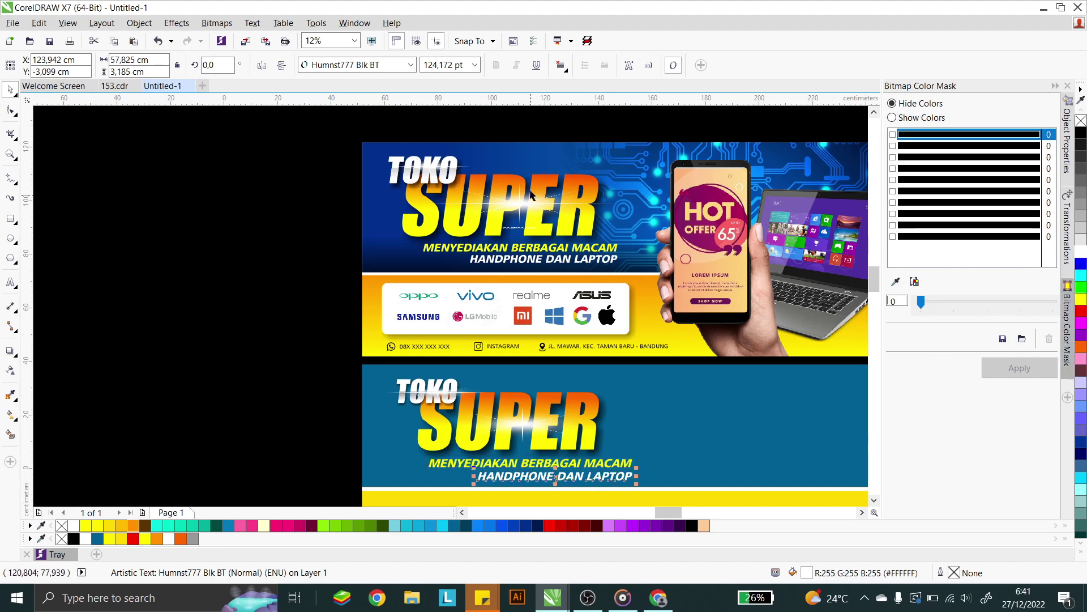
Apply a horizontal linear gradient about 104 cm long to the blue background rectangle, starting at the TOKO text
{"action": "left_click", "coordinate": [757, 440]}
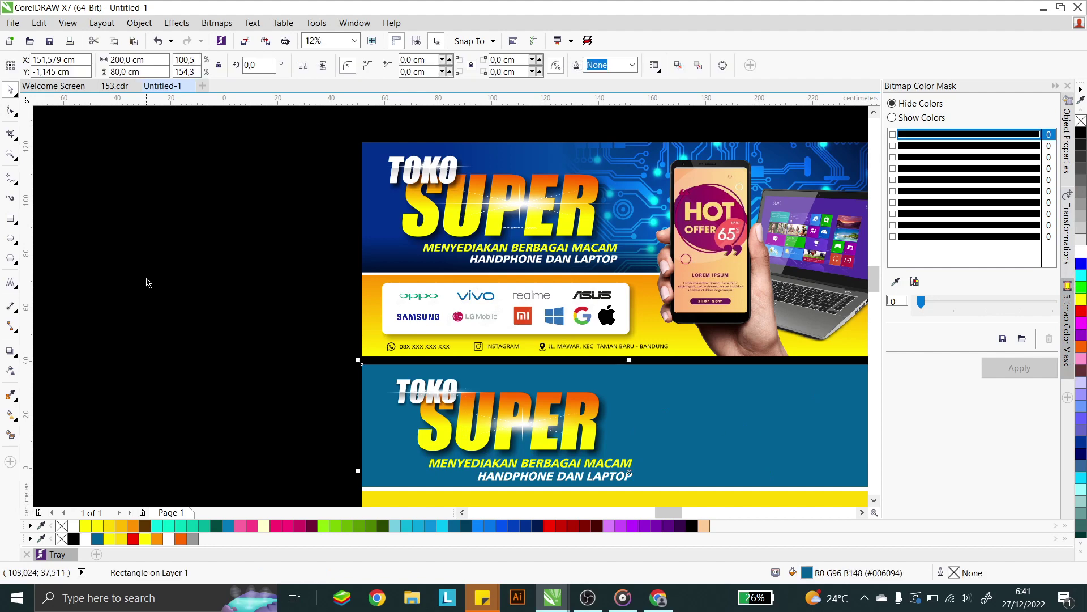
{"action": "left_click", "coordinate": [10, 414]}
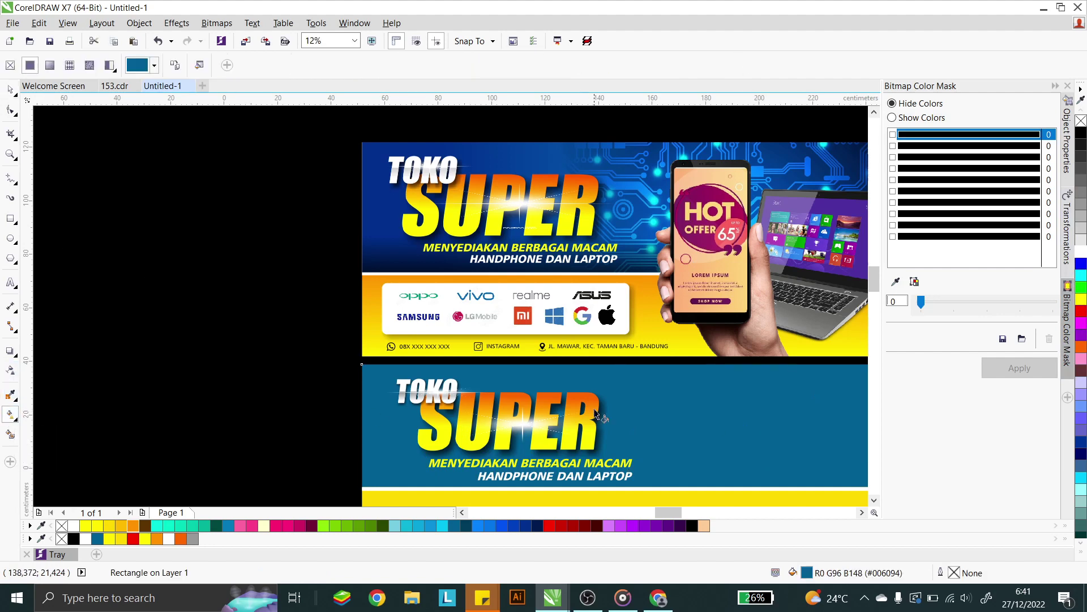
{"action": "scroll", "coordinate": [552, 329], "scroll_direction": "down", "scroll_amount": 2}
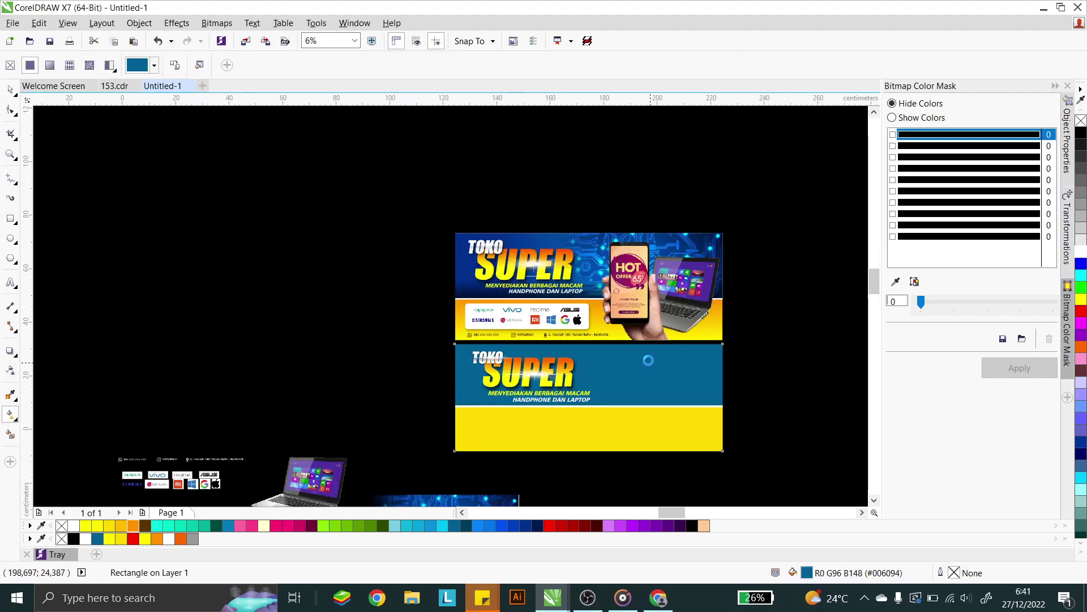
{"action": "scroll", "coordinate": [651, 369], "scroll_direction": "up", "scroll_amount": 2}
{"action": "left_click_drag", "start_coordinate": [359, 361], "coordinate": [638, 361]}
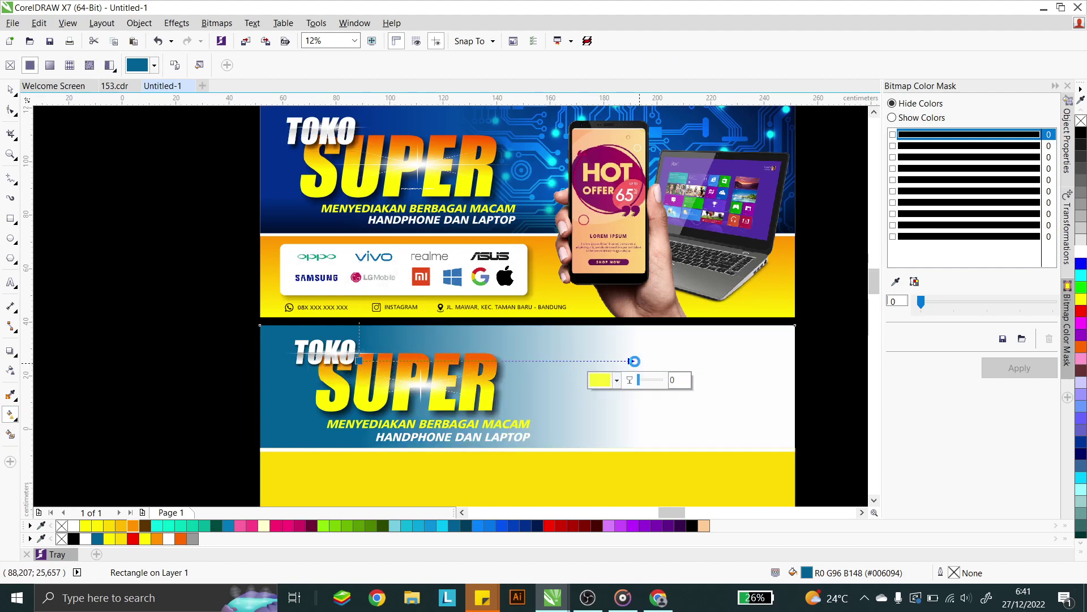
Set the background gradient's end color to bright blue and its start color to dark navy blue
{"action": "left_click", "coordinate": [359, 361]}
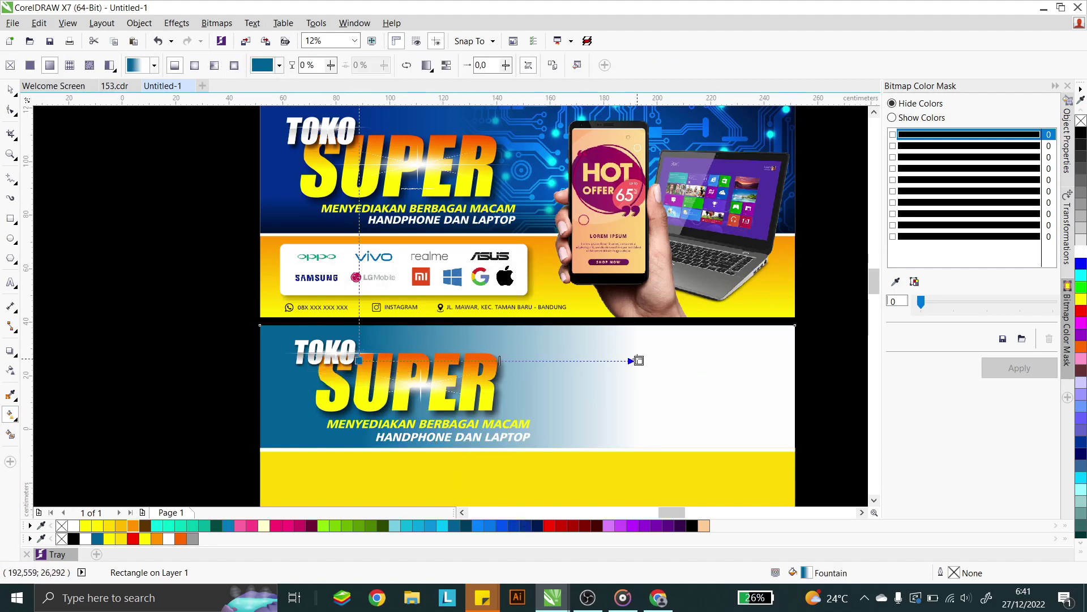
{"action": "left_click", "coordinate": [638, 360]}
{"action": "left_click", "coordinate": [502, 527]}
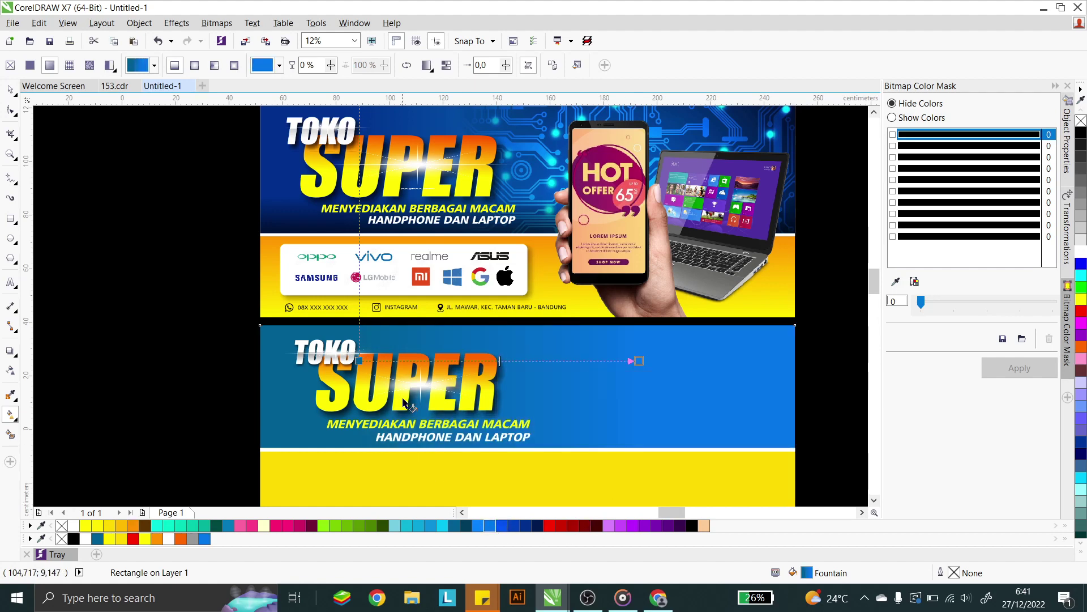
{"action": "left_click", "coordinate": [359, 361]}
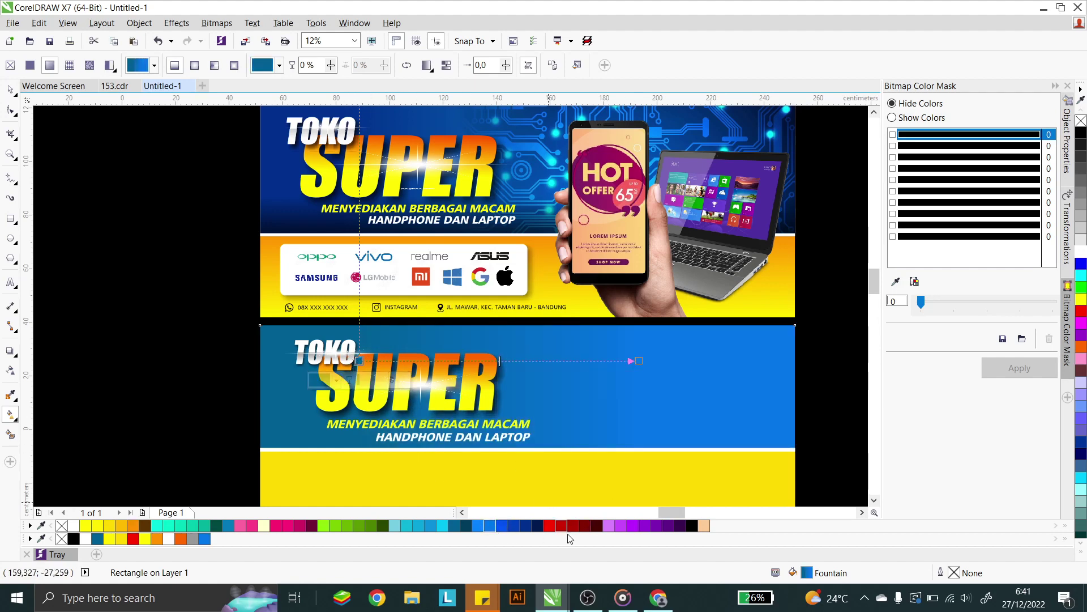
{"action": "left_click", "coordinate": [536, 527]}
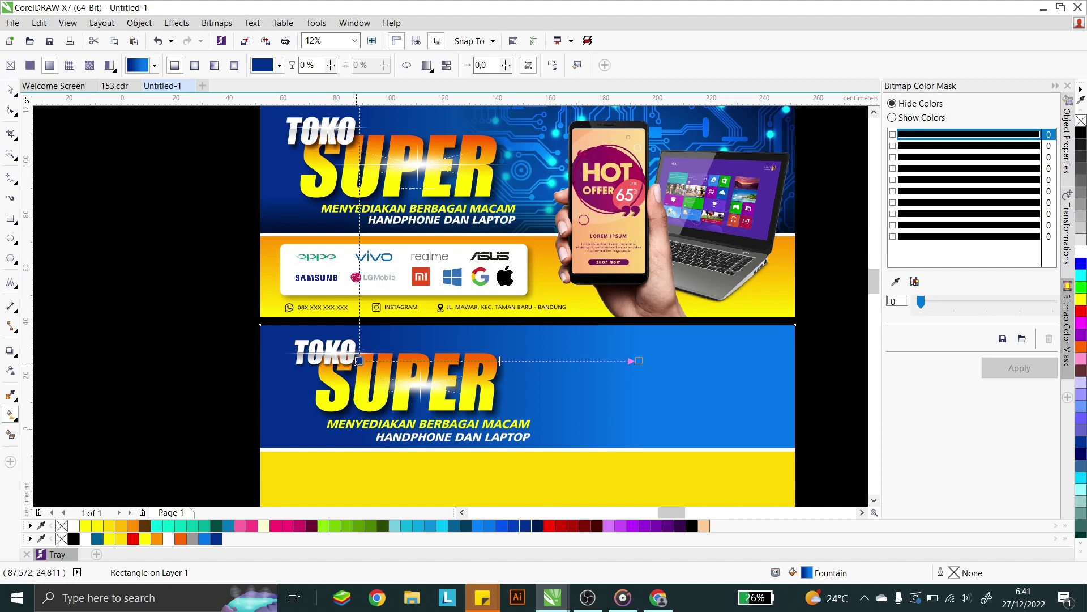
Extend the background gradient by shifting its start point slightly left over the TOKO text, and deselect the rectangle
{"action": "left_click_drag", "start_coordinate": [359, 360], "coordinate": [352, 360]}
{"action": "left_click", "coordinate": [10, 92]}
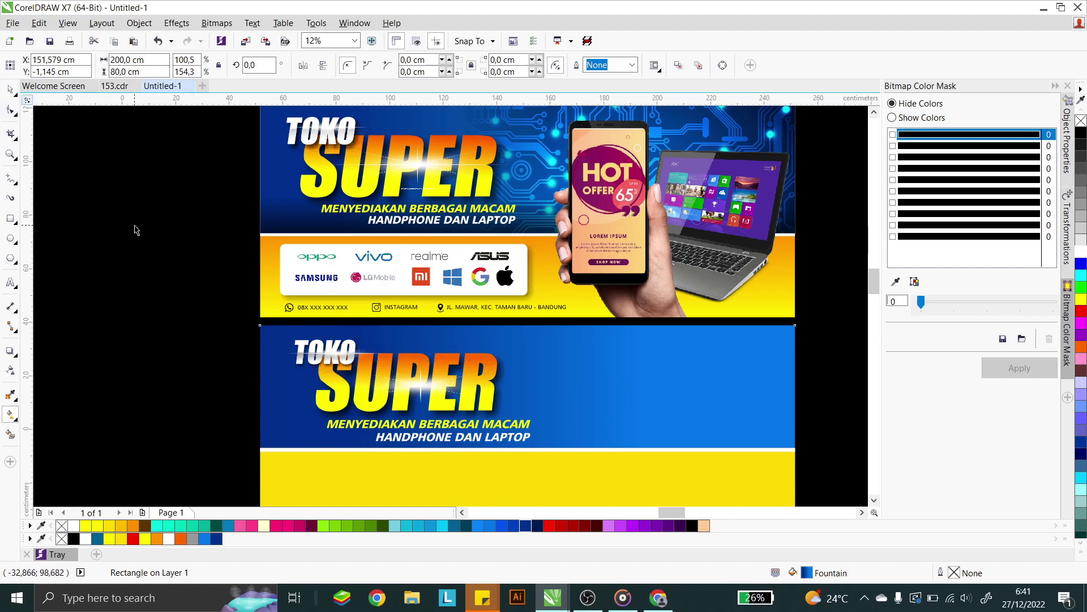
{"action": "key", "text": "Escape"}
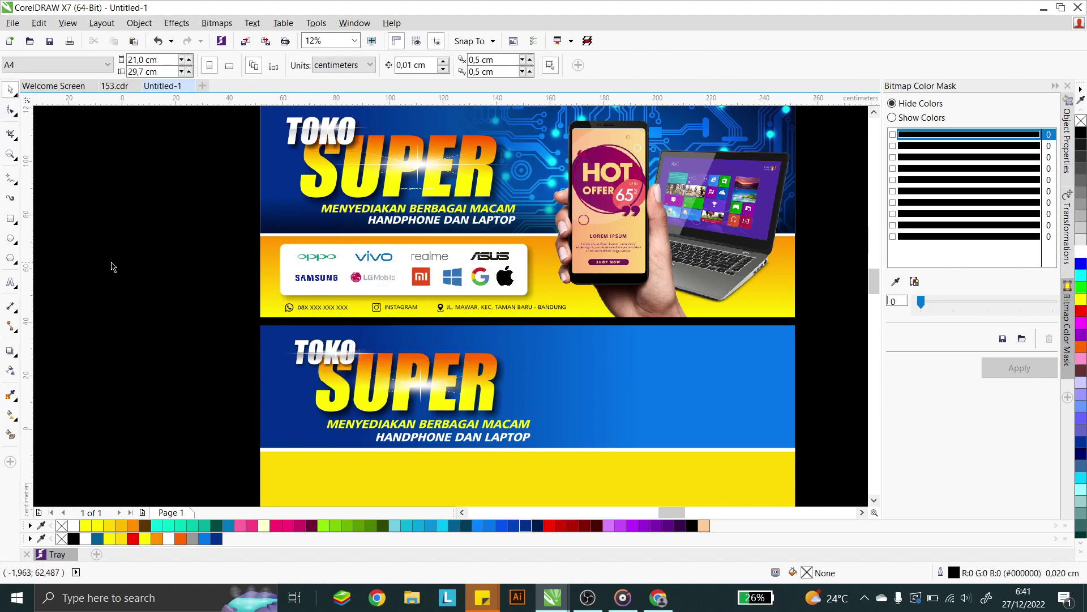
Draw a black, outline-free rectangle about 218.9 by 14.2 cm across the tagline and the blue background's lower edge
{"action": "left_click", "coordinate": [9, 220]}
{"action": "left_click_drag", "start_coordinate": [236, 421], "coordinate": [825, 462]}
{"action": "left_click", "coordinate": [1080, 132]}
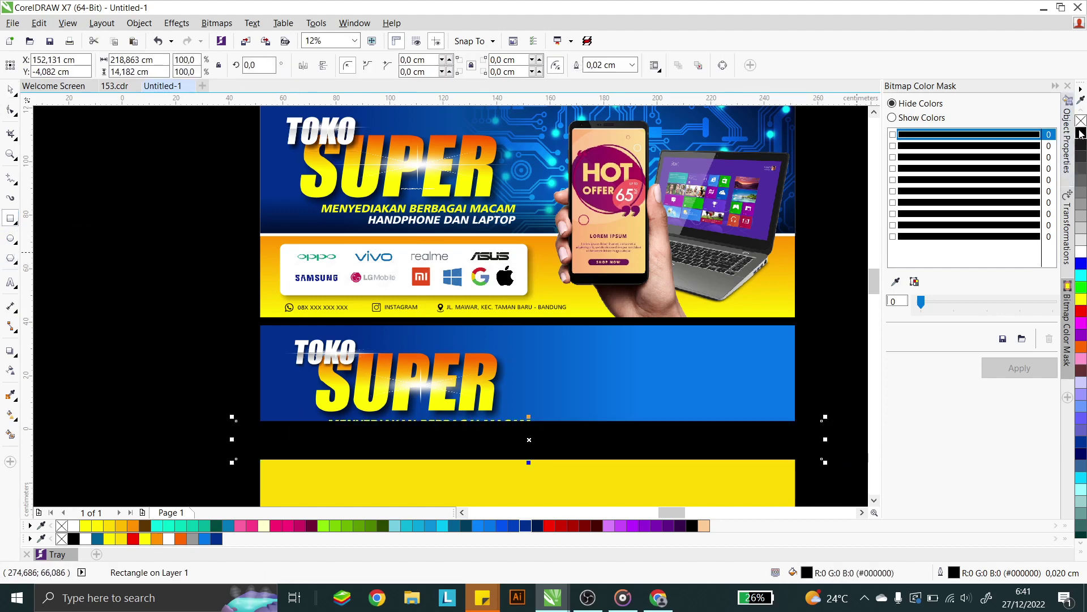
{"action": "right_click", "coordinate": [1080, 120]}
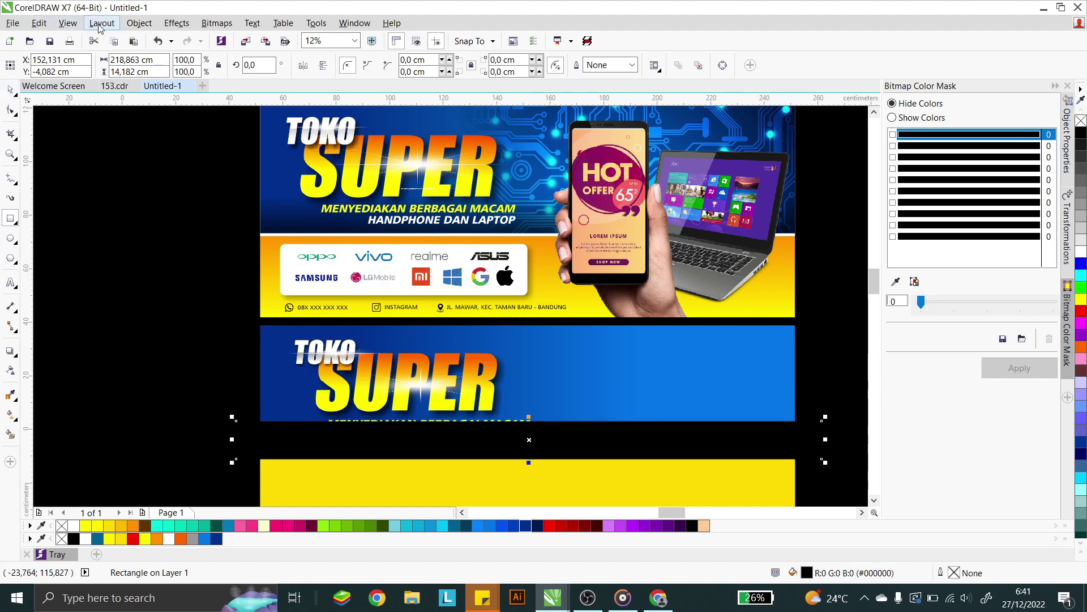
Place the black strip inside the blue gradient background rectangle with PowerClip
{"action": "left_click", "coordinate": [139, 23]}
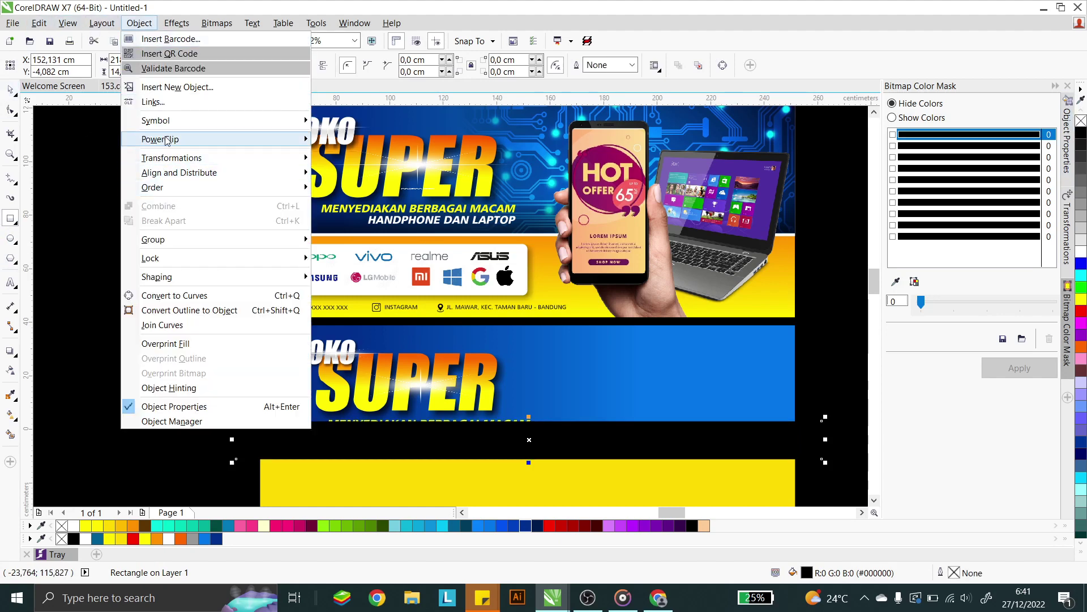
{"action": "mouse_move", "coordinate": [169, 139]}
{"action": "left_click", "coordinate": [391, 139]}
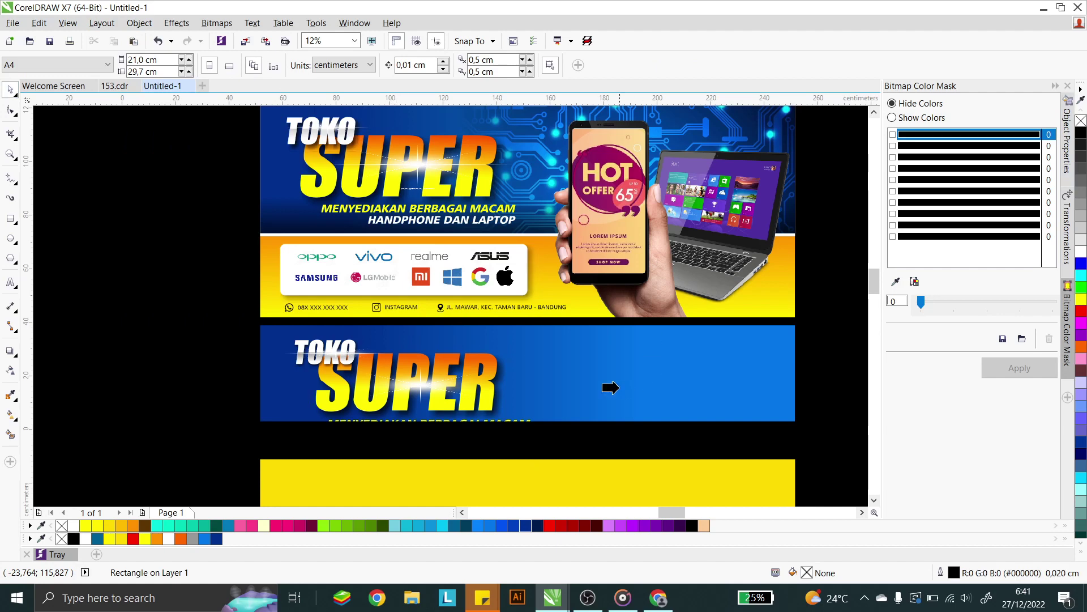
{"action": "left_click", "coordinate": [632, 371]}
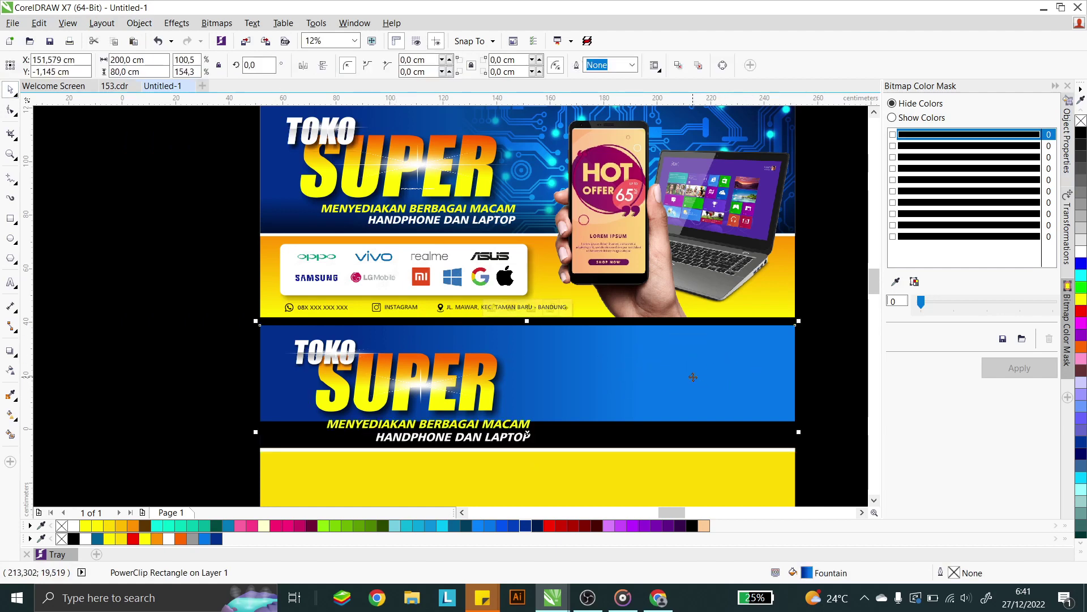
Edit the background's PowerClip contents and apply a vertical linear transparency to the black strip, opaque below and fading out upward
{"action": "double_click", "coordinate": [661, 390]}
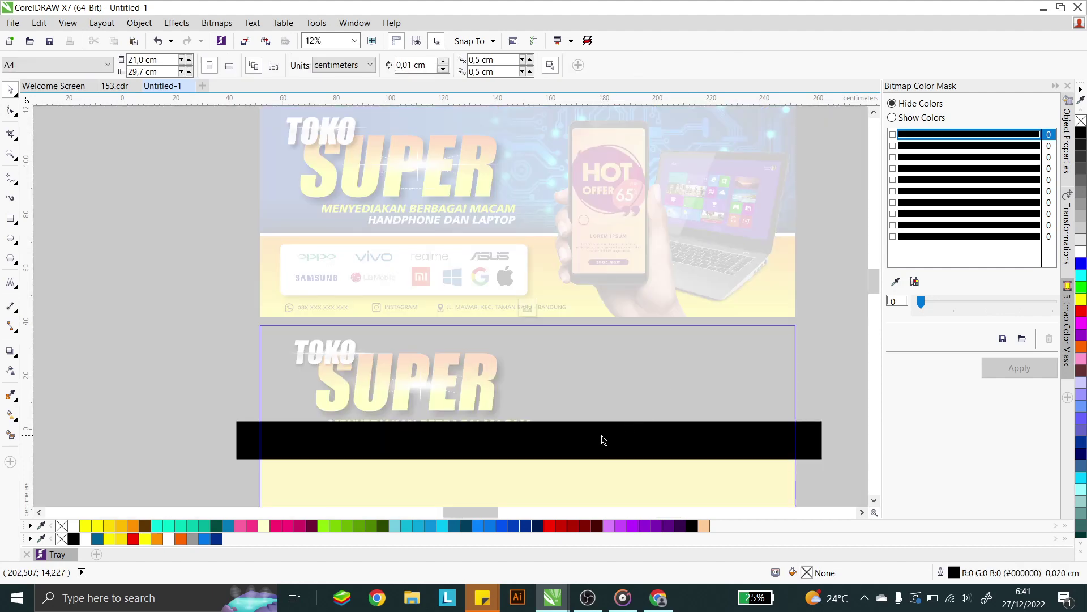
{"action": "left_click", "coordinate": [17, 373]}
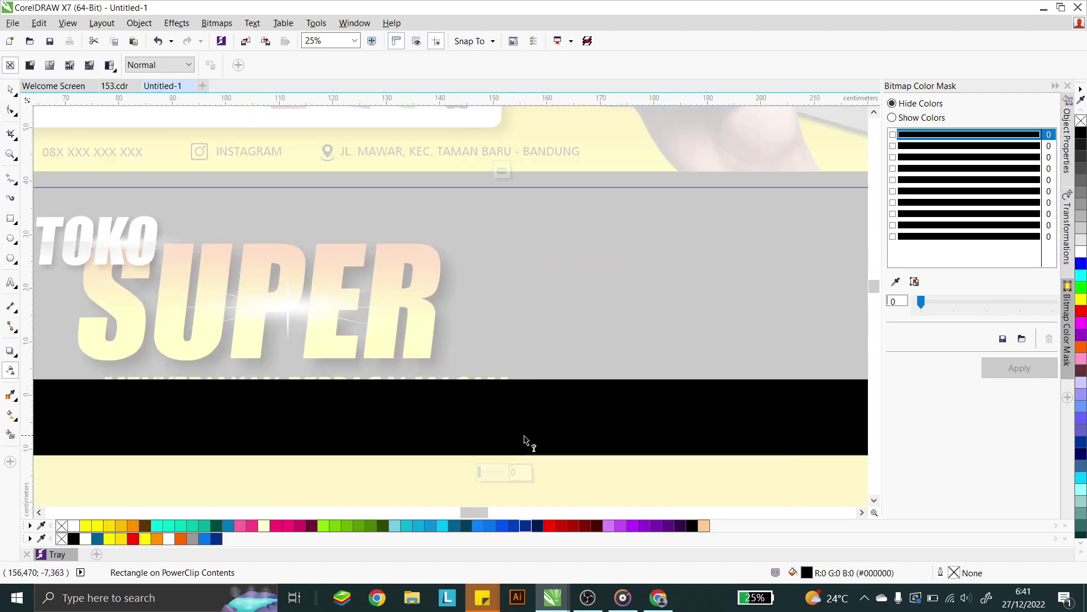
{"action": "scroll", "coordinate": [526, 450], "scroll_direction": "up", "scroll_amount": 2}
{"action": "left_click_drag", "start_coordinate": [488, 443], "coordinate": [487, 385]}
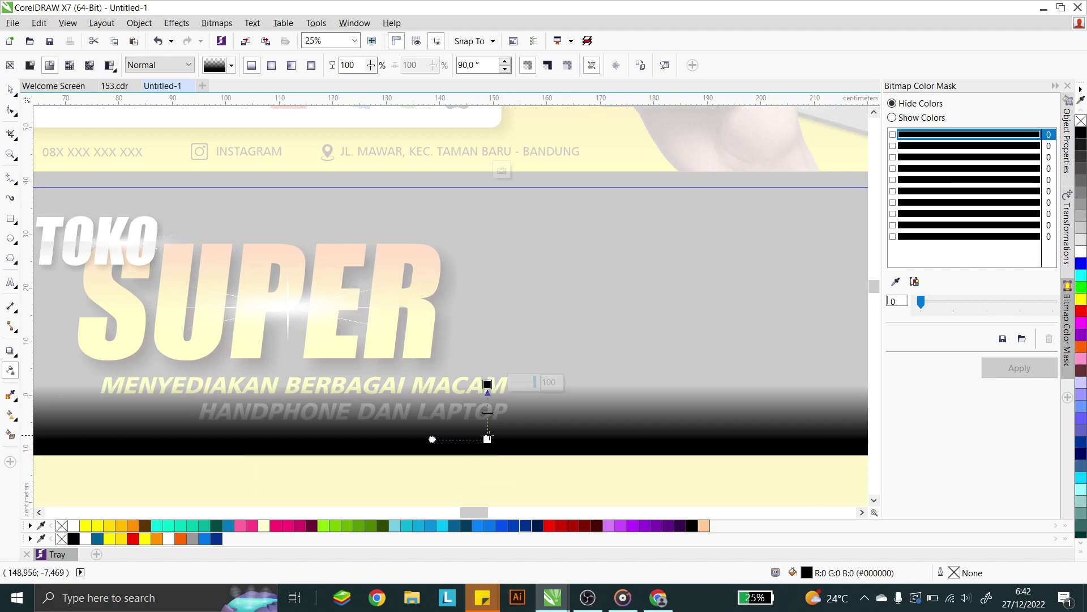
{"action": "left_click_drag", "start_coordinate": [487, 438], "coordinate": [488, 459]}
{"action": "left_click", "coordinate": [487, 386]}
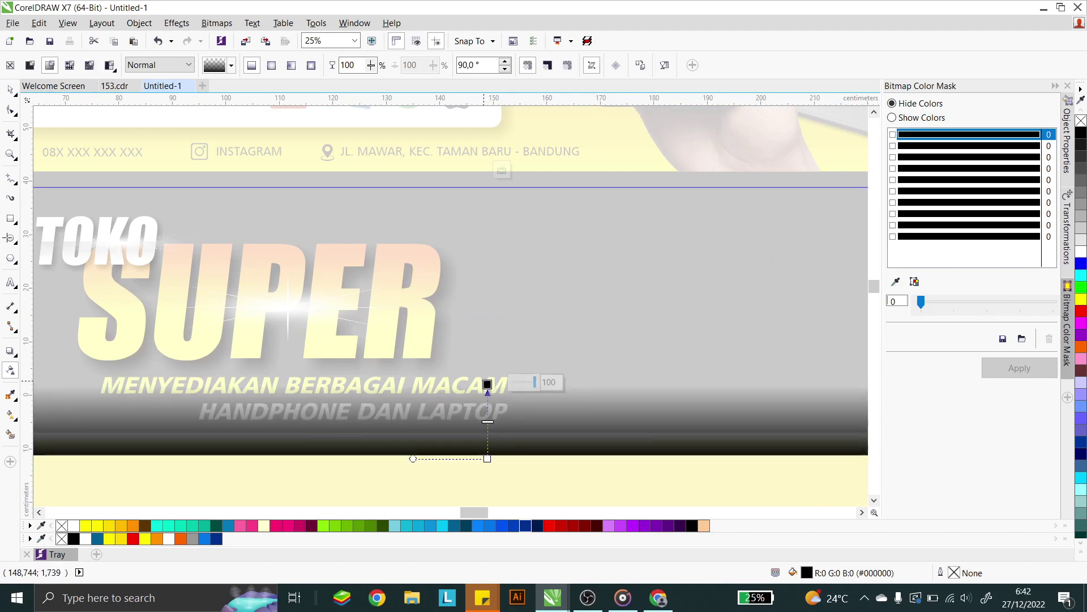
{"action": "left_click", "coordinate": [9, 90]}
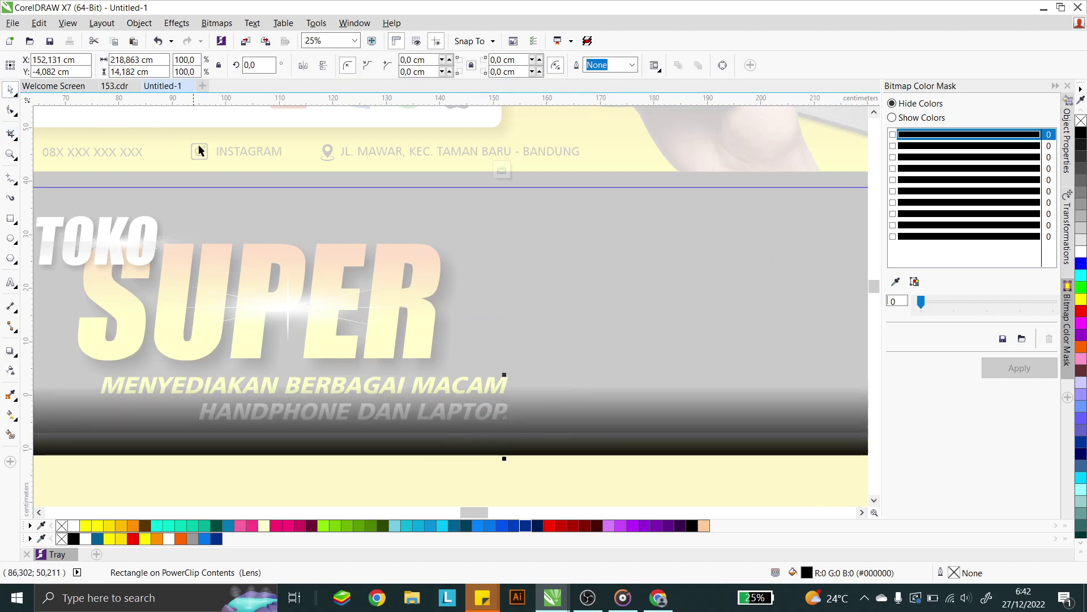
{"action": "scroll", "coordinate": [375, 221], "scroll_direction": "down", "scroll_amount": 1}
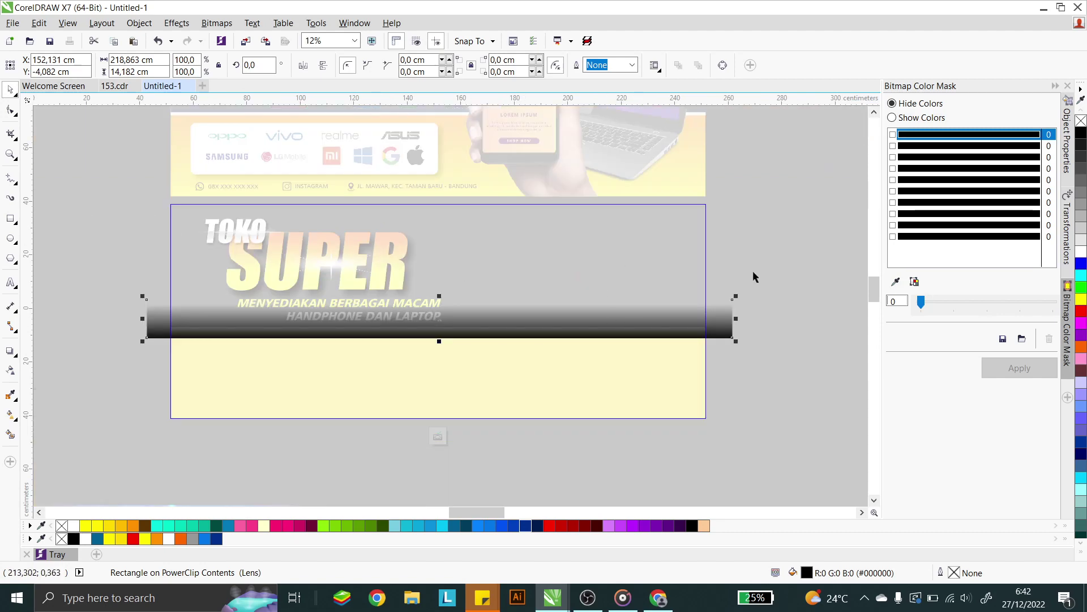
{"action": "left_click", "coordinate": [759, 365]}
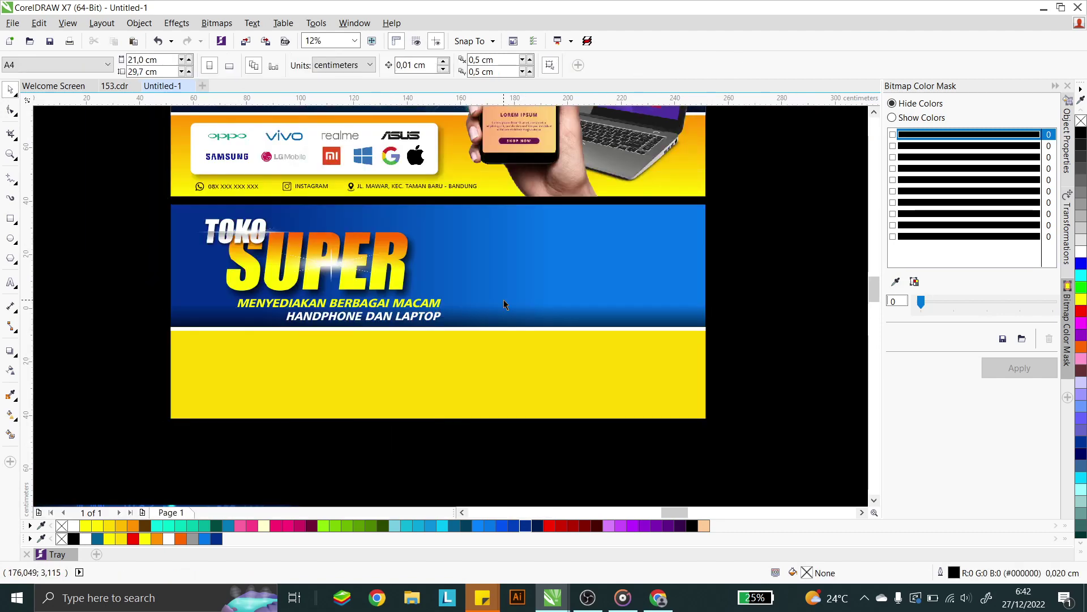
Select the TOKO SUPER title, flares and tagline together and move them up about 1.5 cm
{"action": "scroll", "coordinate": [504, 300], "scroll_direction": "down", "scroll_amount": 1}
{"action": "scroll", "coordinate": [374, 243], "scroll_direction": "up", "scroll_amount": 1}
{"action": "left_click_drag", "start_coordinate": [236, 243], "coordinate": [587, 384]}
{"action": "scroll", "coordinate": [525, 301], "scroll_direction": "up", "scroll_amount": 1}
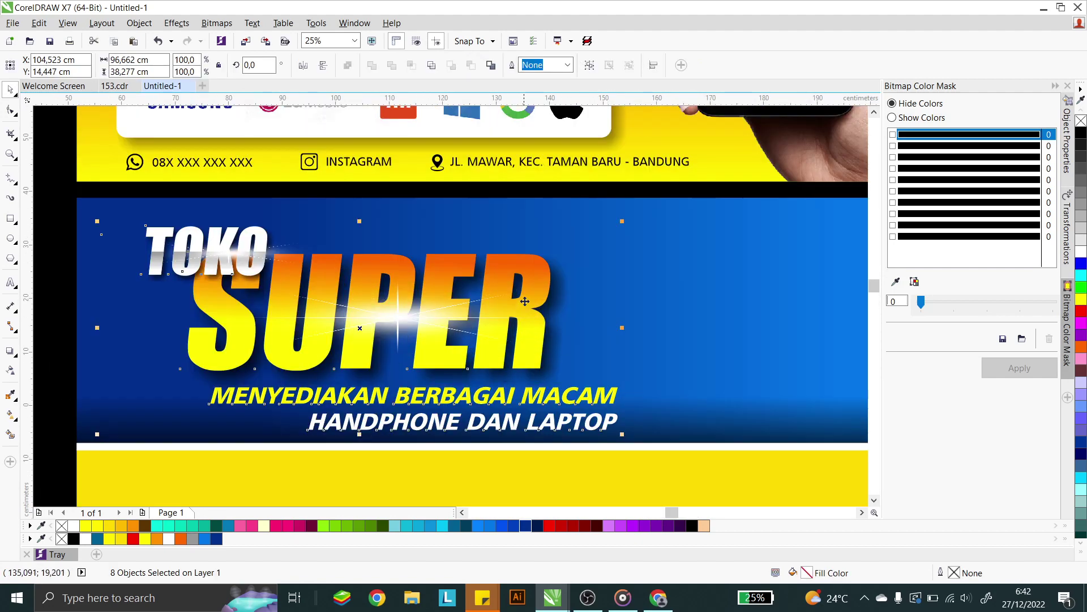
{"action": "left_click_drag", "start_coordinate": [524, 302], "coordinate": [515, 293]}
{"action": "scroll", "coordinate": [516, 292], "scroll_direction": "down", "scroll_amount": 1}
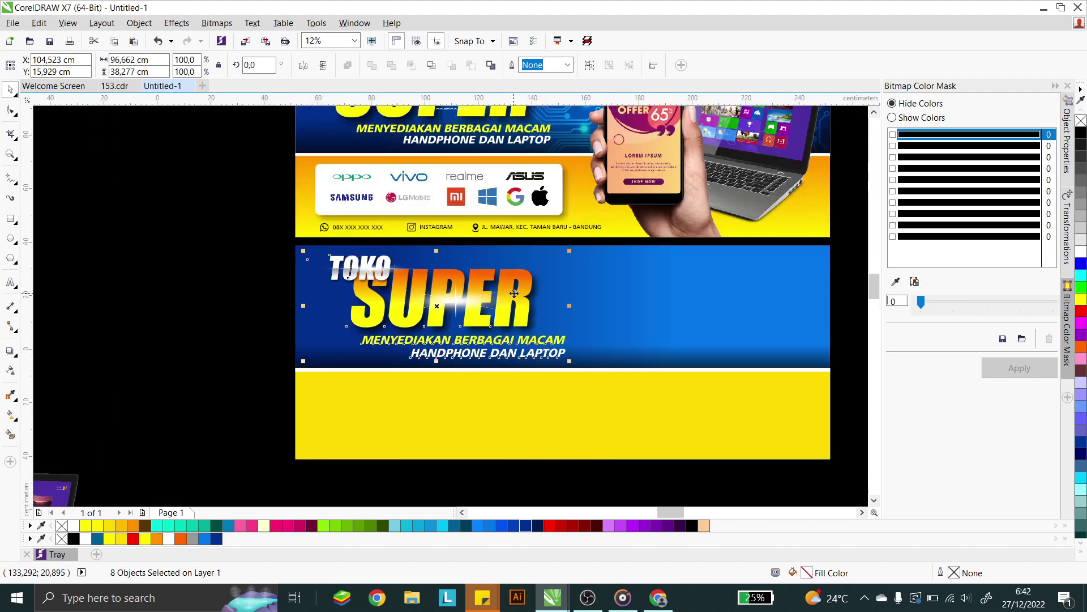
{"action": "scroll", "coordinate": [514, 293], "scroll_direction": "down", "scroll_amount": 1}
{"action": "left_click", "coordinate": [327, 256]}
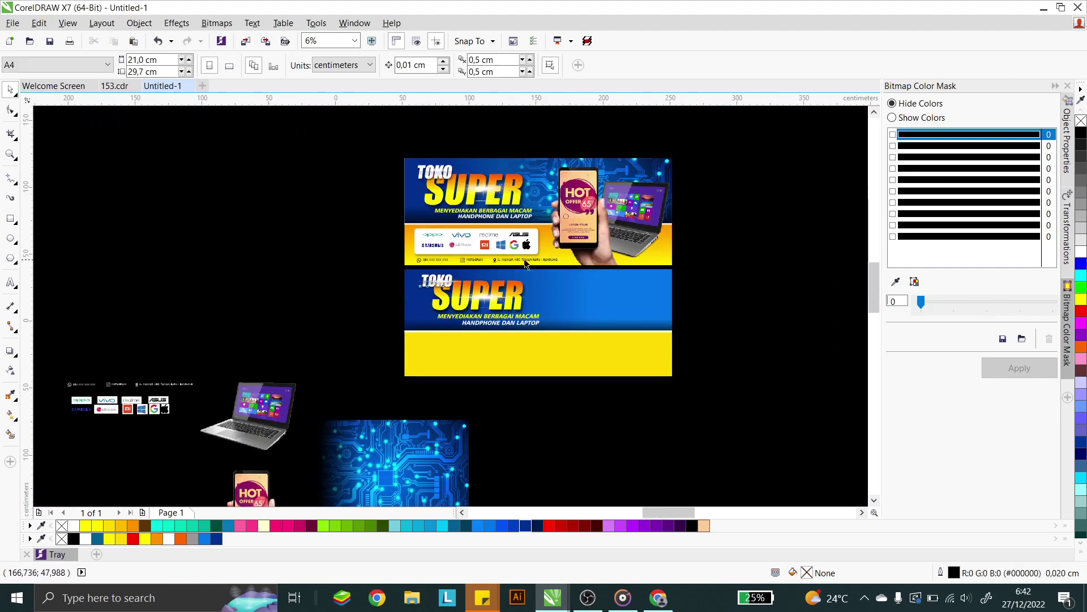
Duplicate the circuit board image and position the copy over the right part of the new banner
{"action": "left_click_drag", "start_coordinate": [459, 427], "coordinate": [595, 405]}
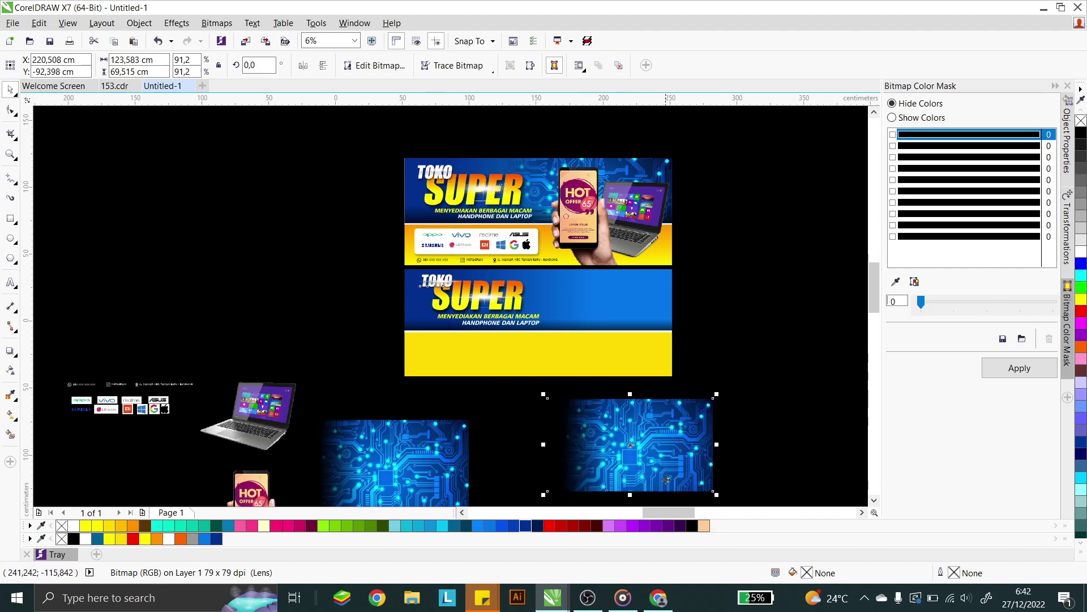
{"action": "scroll", "coordinate": [667, 479], "scroll_direction": "up", "scroll_amount": 1}
{"action": "scroll", "coordinate": [617, 412], "scroll_direction": "down", "scroll_amount": 1}
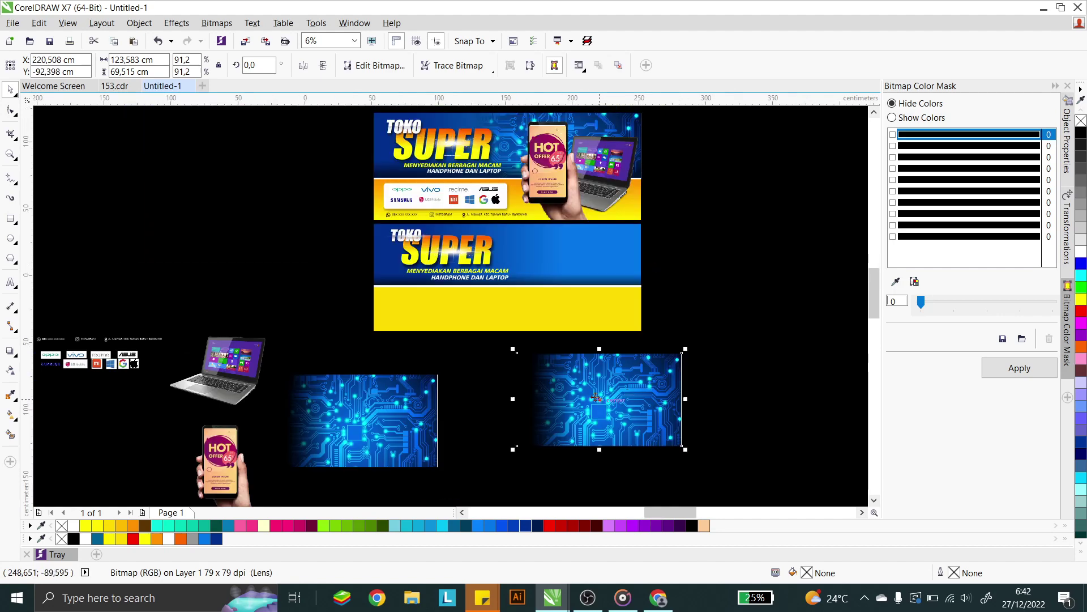
{"action": "left_click_drag", "start_coordinate": [639, 396], "coordinate": [581, 215]}
{"action": "scroll", "coordinate": [605, 218], "scroll_direction": "up", "scroll_amount": 1}
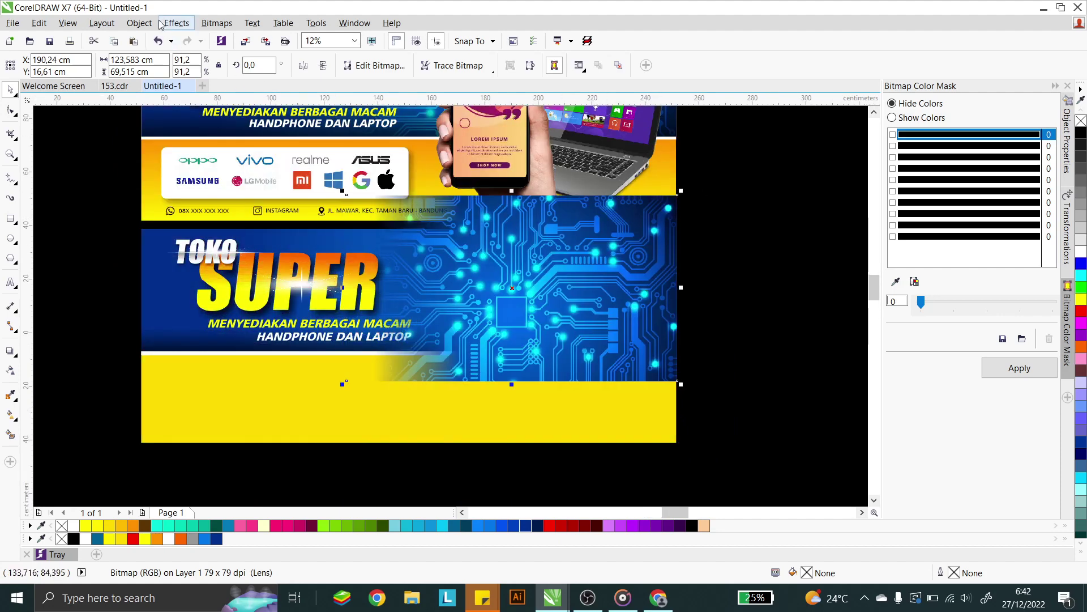
Place the circuit board image inside the blue background rectangle with PowerClip
{"action": "left_click", "coordinate": [139, 23]}
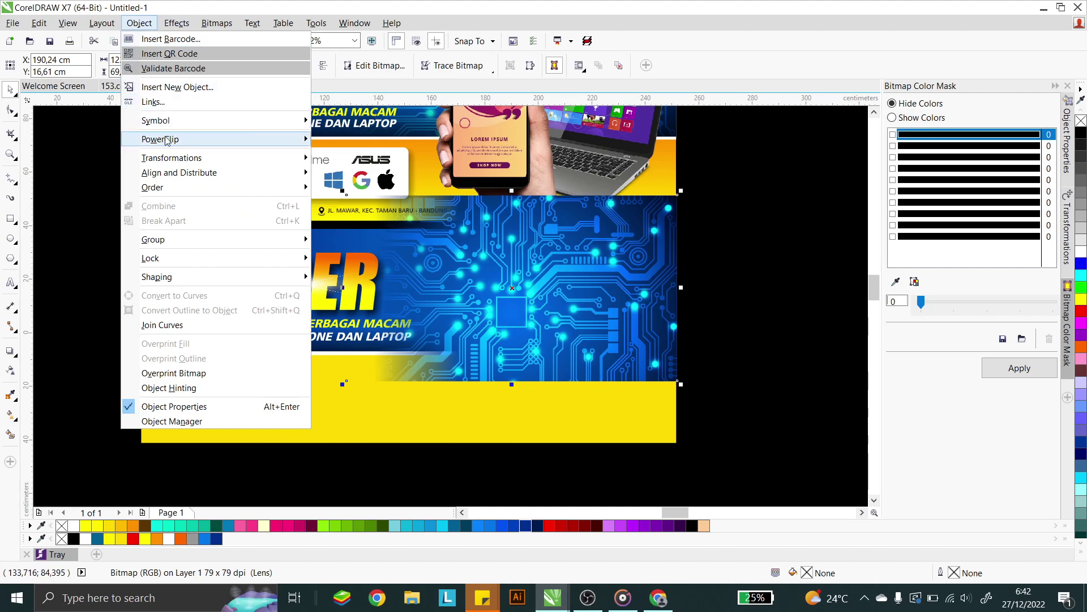
{"action": "mouse_move", "coordinate": [160, 139]}
{"action": "left_click", "coordinate": [342, 141]}
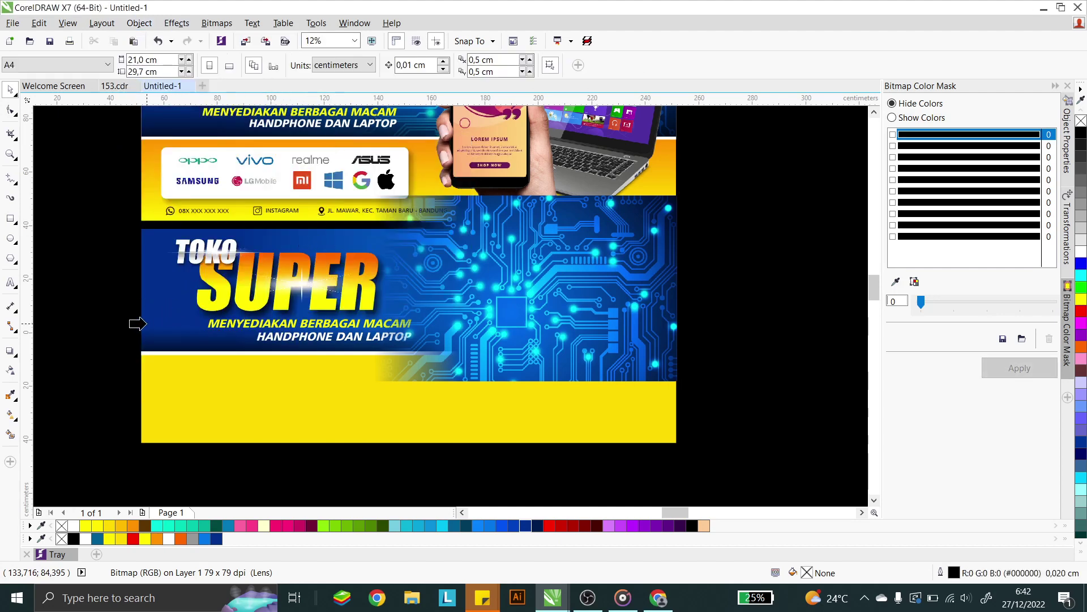
{"action": "left_click", "coordinate": [137, 323]}
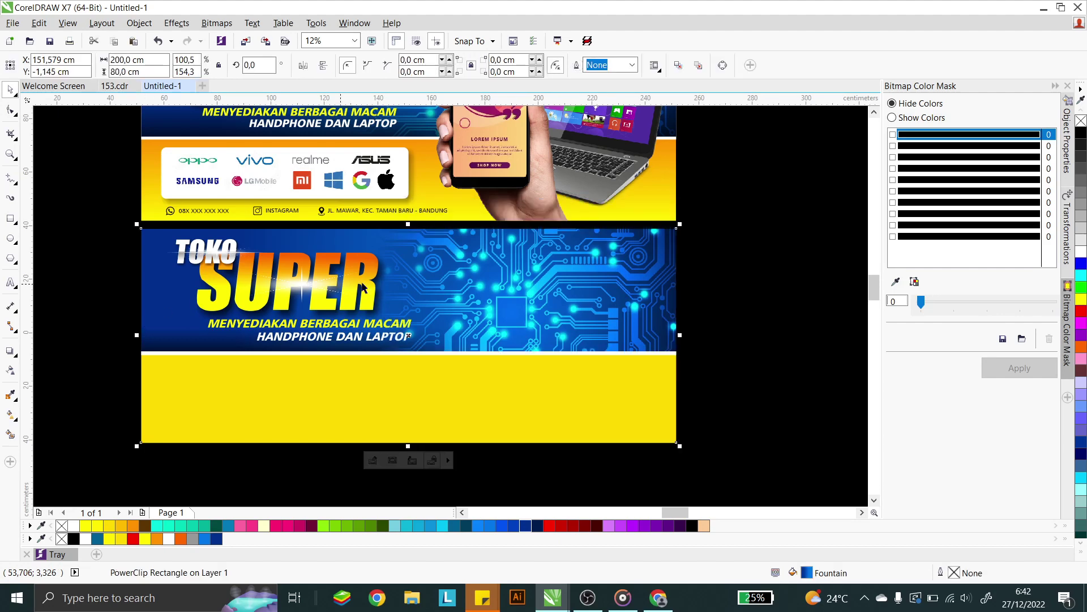
{"action": "left_click", "coordinate": [779, 287]}
{"action": "scroll", "coordinate": [540, 349], "scroll_direction": "down", "scroll_amount": 2}
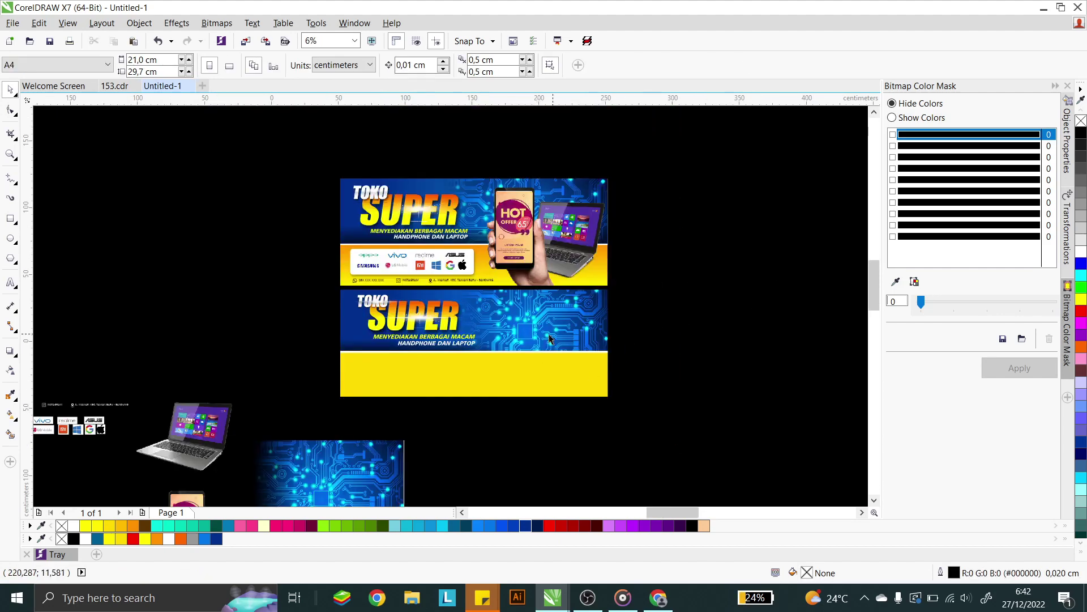
{"action": "left_click_drag", "start_coordinate": [181, 448], "coordinate": [556, 364]}
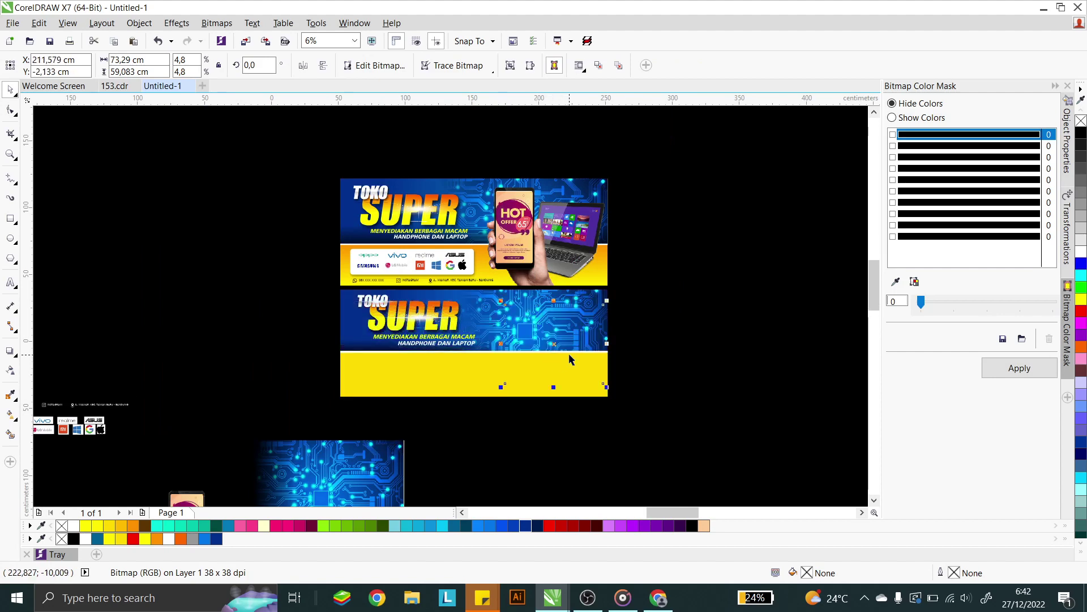
{"action": "key", "text": "ctrl+z"}
{"action": "scroll", "coordinate": [272, 365], "scroll_direction": "down", "scroll_amount": 2}
{"action": "left_click", "coordinate": [254, 410]}
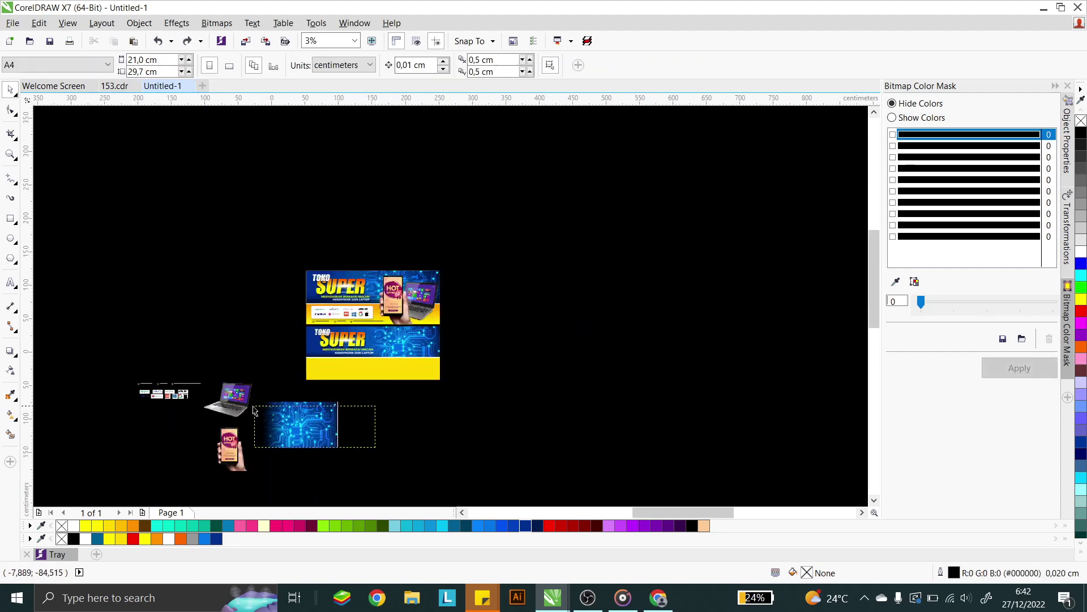
{"action": "left_click_drag", "start_coordinate": [255, 410], "coordinate": [267, 440]}
{"action": "left_click_drag", "start_coordinate": [130, 367], "coordinate": [124, 361]}
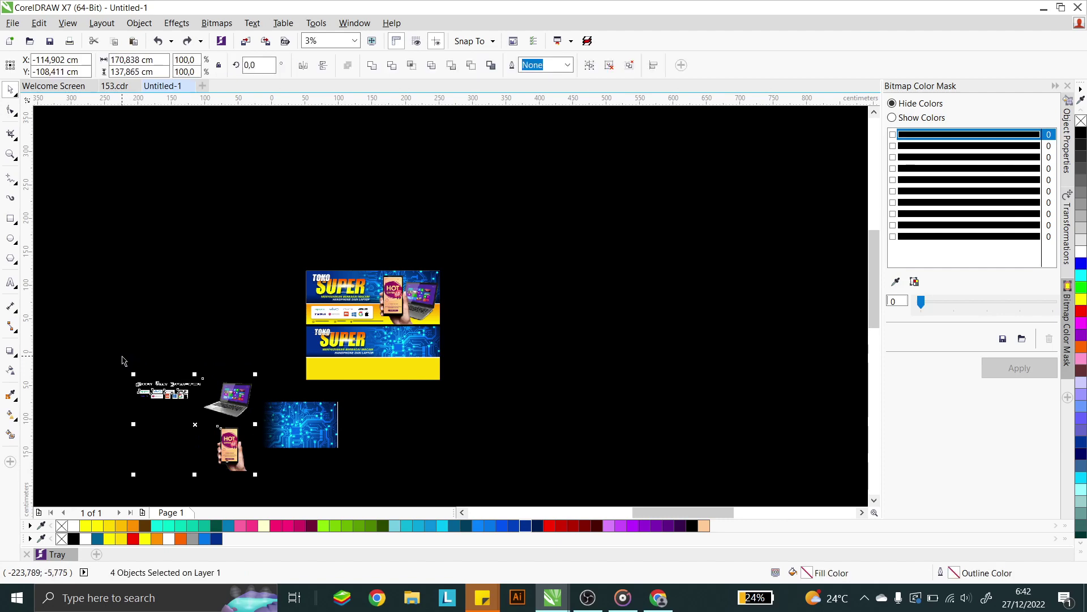
Move the laptop image onto the right end of the new banner, overlapping the blue and yellow areas
{"action": "left_click", "coordinate": [227, 398]}
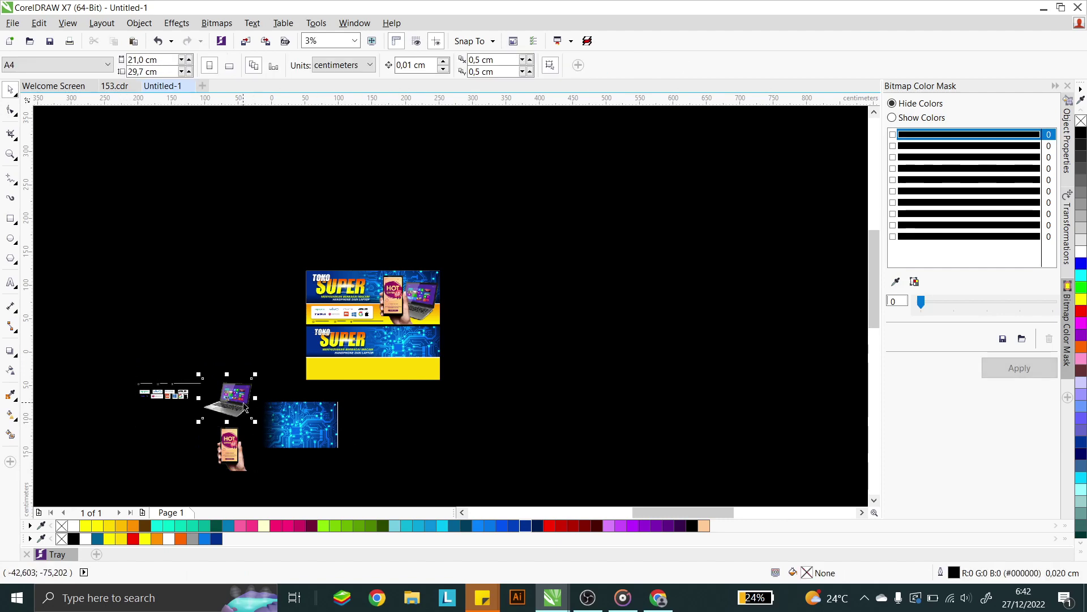
{"action": "left_click_drag", "start_coordinate": [227, 397], "coordinate": [440, 352]}
{"action": "scroll", "coordinate": [412, 352], "scroll_direction": "up", "scroll_amount": 3}
{"action": "scroll", "coordinate": [470, 324], "scroll_direction": "down", "scroll_amount": 1}
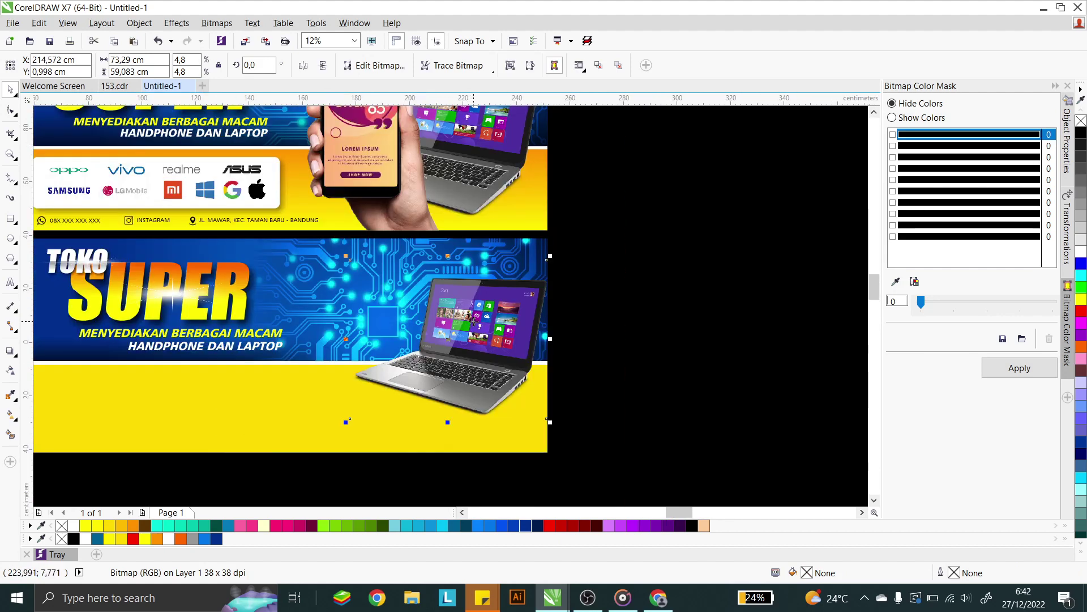
{"action": "left_click", "coordinate": [589, 301]}
{"action": "scroll", "coordinate": [589, 301], "scroll_direction": "down", "scroll_amount": 1}
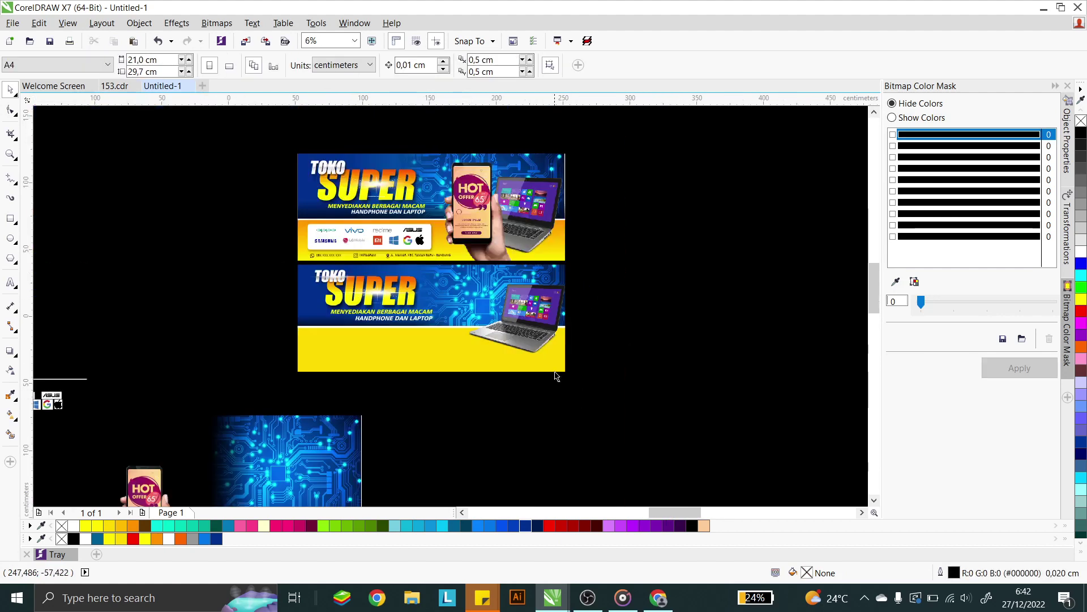
Move the laptop slightly down and left, and enlarge it to about 76.8 cm wide
{"action": "left_click", "coordinate": [538, 308]}
{"action": "scroll", "coordinate": [538, 309], "scroll_direction": "up", "scroll_amount": 1}
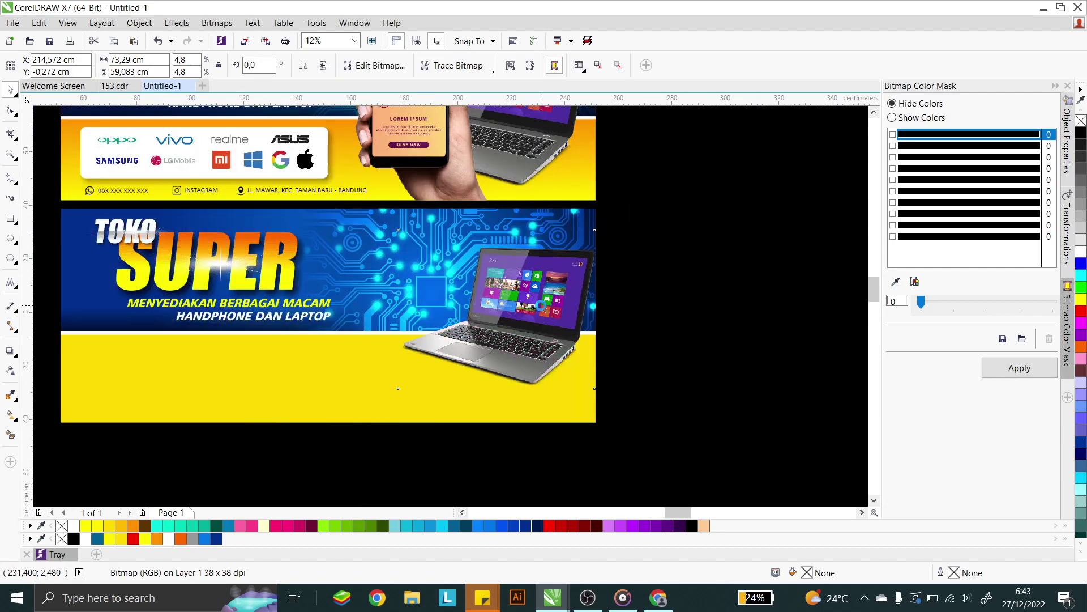
{"action": "left_click_drag", "start_coordinate": [541, 306], "coordinate": [514, 316]}
{"action": "left_click_drag", "start_coordinate": [392, 396], "coordinate": [386, 400]}
{"action": "left_click", "coordinate": [636, 284]}
{"action": "scroll", "coordinate": [636, 284], "scroll_direction": "down", "scroll_amount": 1}
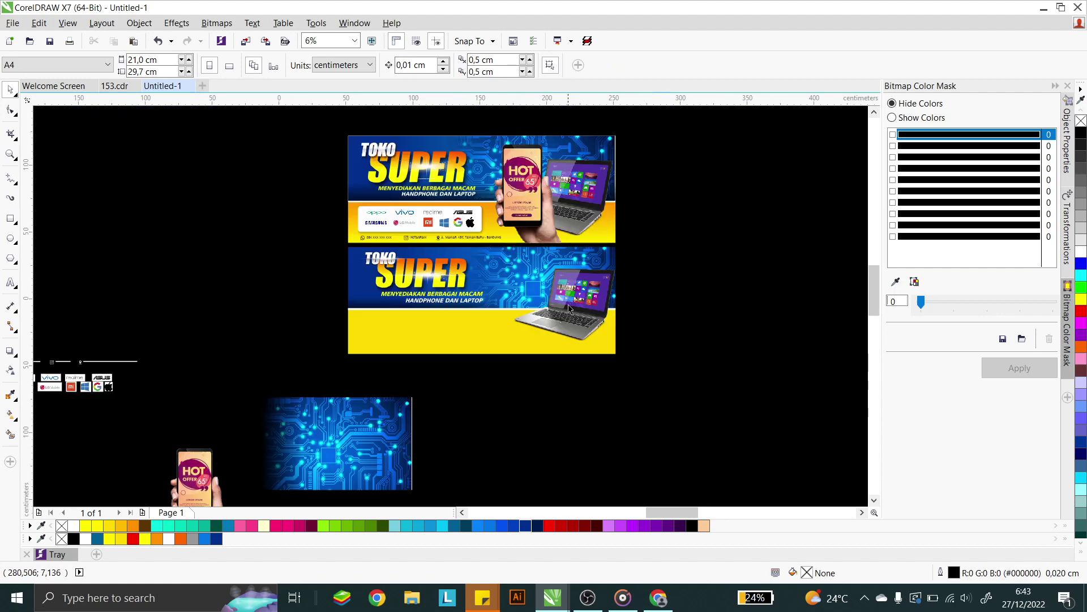
Place the hand-held phone group left of the laptop, with the hand's cut edge at the yellow strip's lower edge
{"action": "left_click_drag", "start_coordinate": [209, 474], "coordinate": [530, 287]}
{"action": "scroll", "coordinate": [559, 311], "scroll_direction": "up", "scroll_amount": 1}
{"action": "left_click", "coordinate": [360, 383], "text": "shift"}
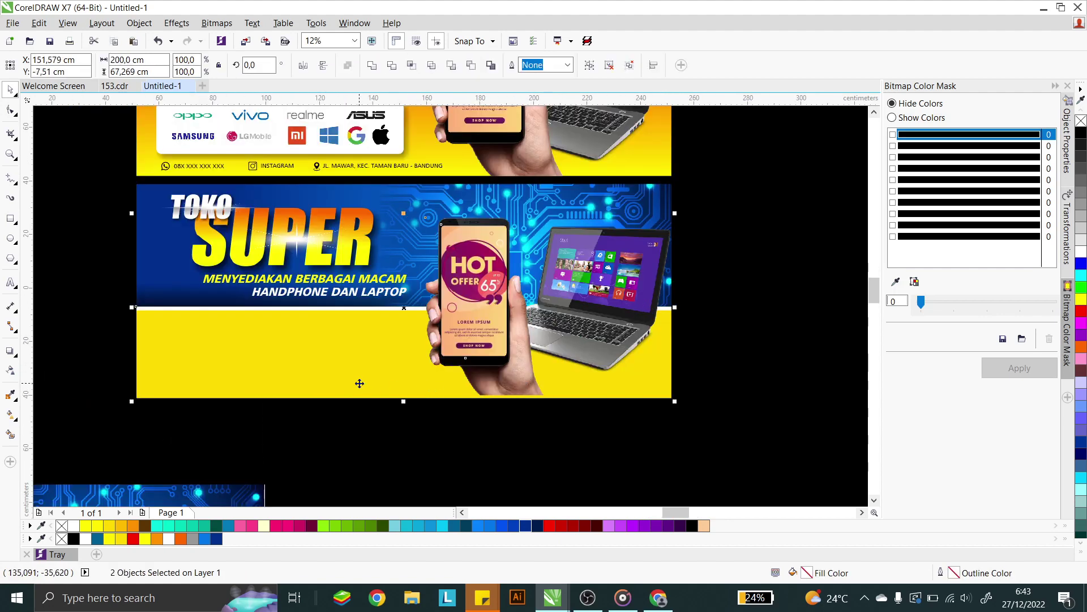
{"action": "left_click", "coordinate": [482, 459]}
Move the hand-held phone group about 5 cm right, closer to the laptop
{"action": "left_click_drag", "start_coordinate": [477, 286], "coordinate": [486, 285]}
{"action": "key", "text": "Escape"}
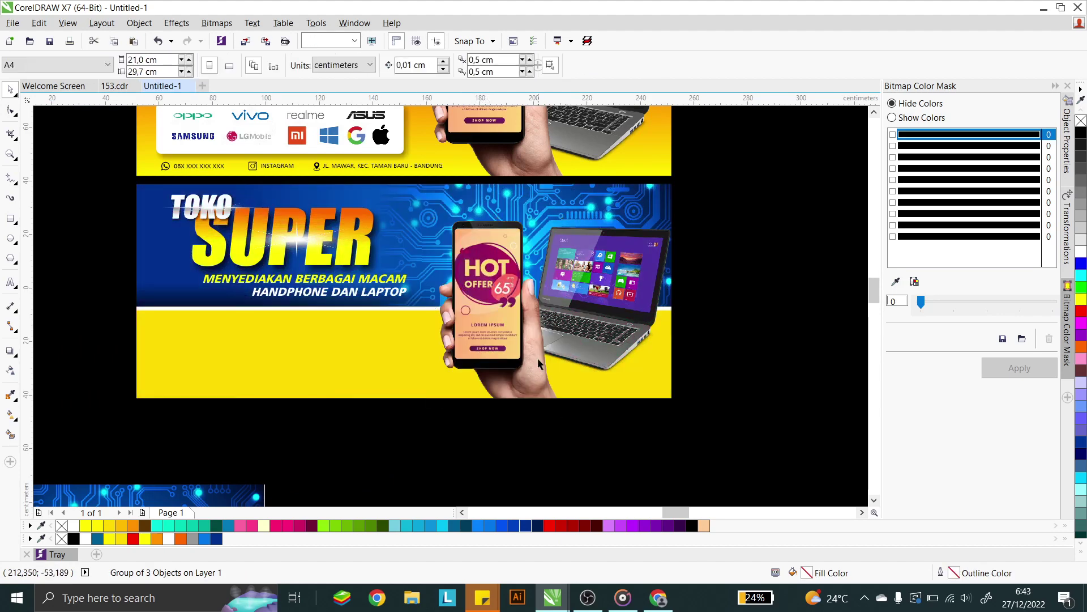
{"action": "scroll", "coordinate": [538, 357], "scroll_direction": "down", "scroll_amount": 1}
{"action": "scroll", "coordinate": [562, 208], "scroll_direction": "up", "scroll_amount": 1}
{"action": "left_click", "coordinate": [598, 386]}
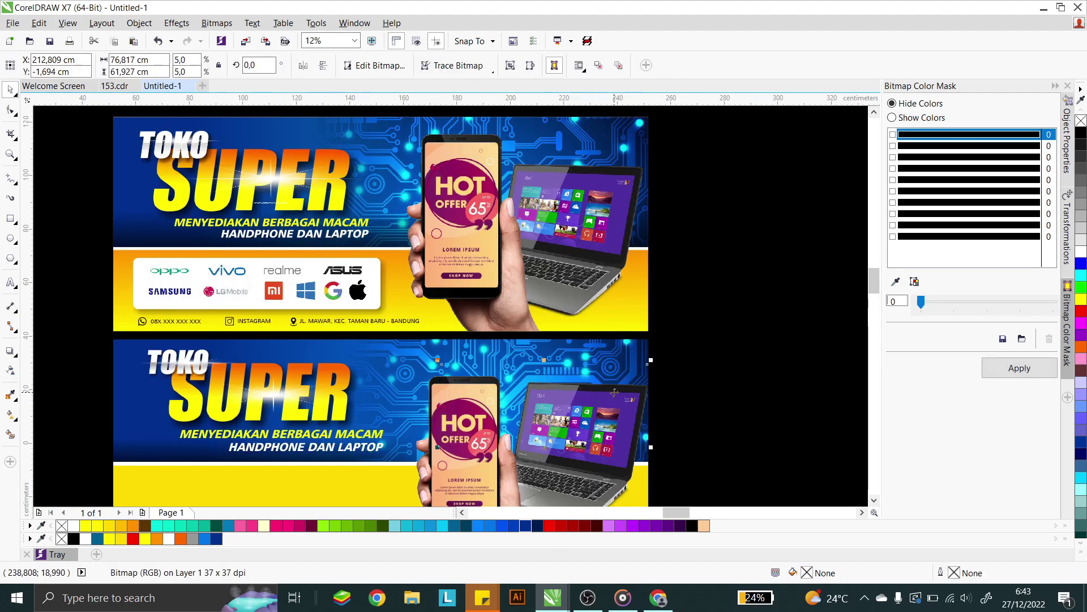
Move the group of brand logos right, to the black area beside the new banner's left edge
{"action": "key", "text": "Escape"}
{"action": "scroll", "coordinate": [628, 293], "scroll_direction": "down", "scroll_amount": 1}
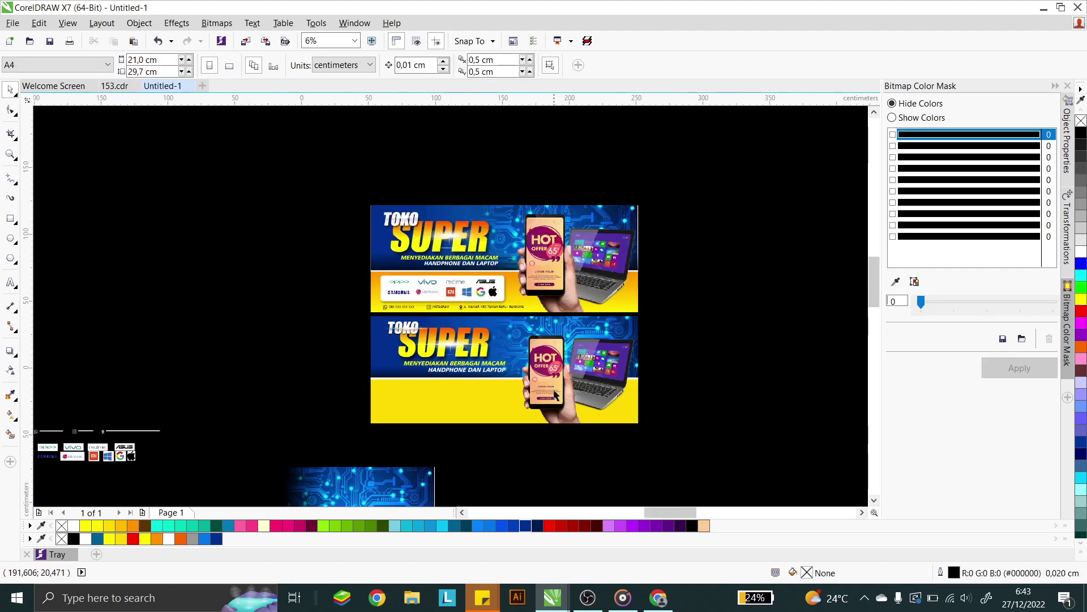
{"action": "left_click", "coordinate": [131, 458]}
{"action": "left_click_drag", "start_coordinate": [132, 458], "coordinate": [182, 400]}
{"action": "scroll", "coordinate": [182, 401], "scroll_direction": "up", "scroll_amount": 2}
{"action": "scroll", "coordinate": [331, 354], "scroll_direction": "down", "scroll_amount": 1}
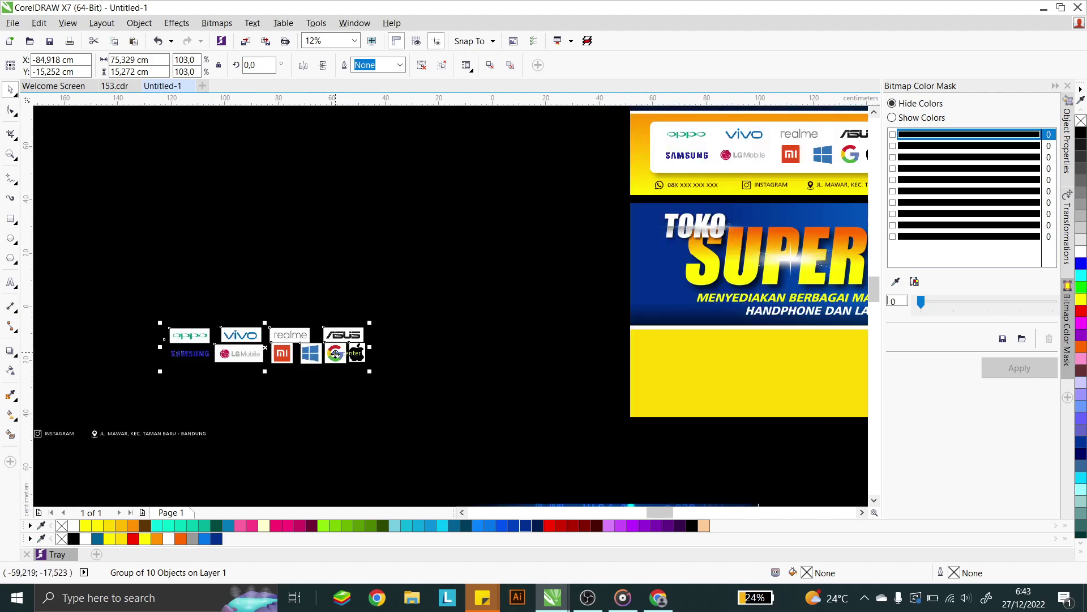
{"action": "left_click_drag", "start_coordinate": [285, 335], "coordinate": [460, 340]}
{"action": "scroll", "coordinate": [459, 339], "scroll_direction": "down", "scroll_amount": 1}
{"action": "scroll", "coordinate": [575, 351], "scroll_direction": "up", "scroll_amount": 1}
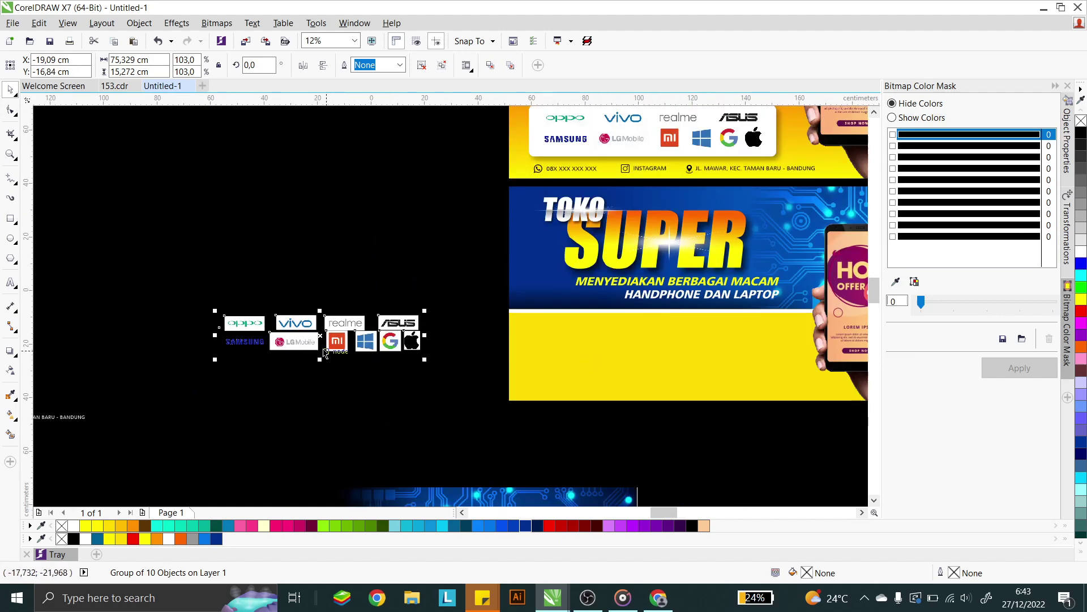
{"action": "left_click_drag", "start_coordinate": [271, 337], "coordinate": [289, 346]}
{"action": "scroll", "coordinate": [289, 347], "scroll_direction": "up", "scroll_amount": 1}
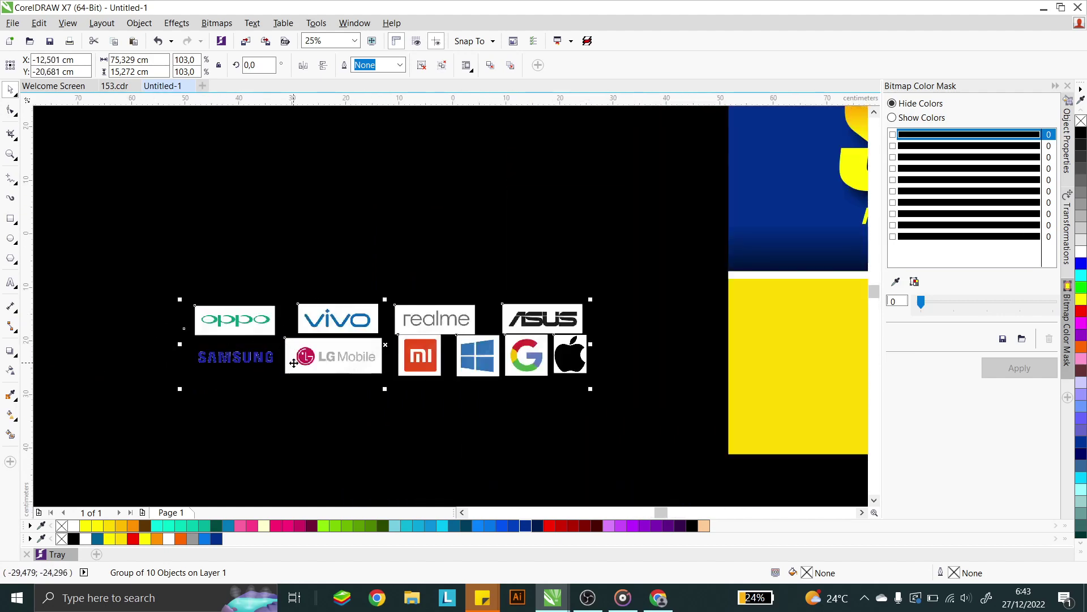
{"action": "left_click", "coordinate": [558, 436]}
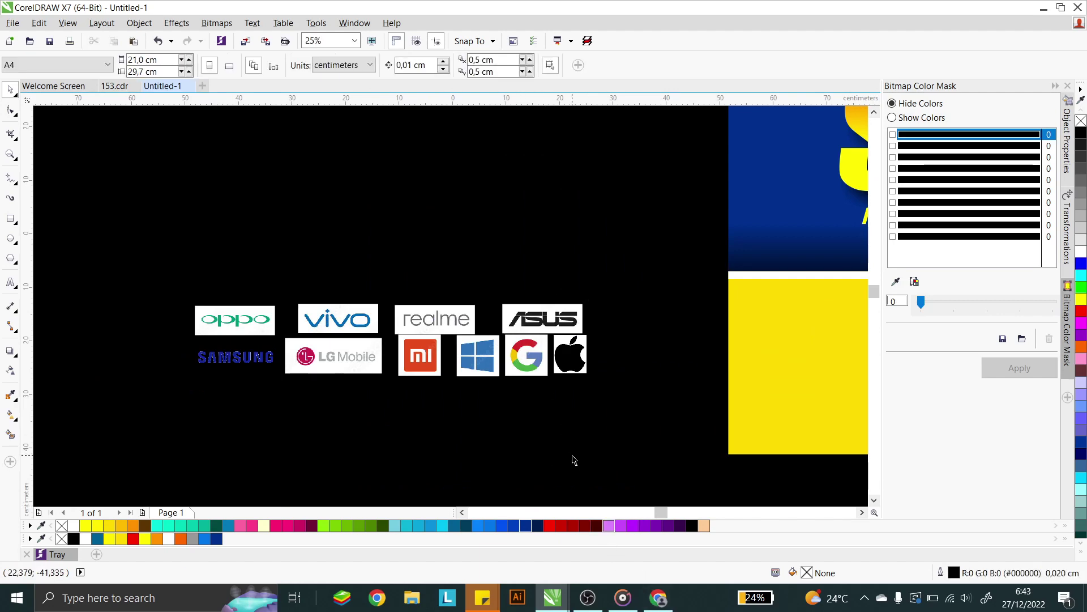
Switch to Chrome and search Google Images for LOGO SAMSUNG
{"action": "left_click", "coordinate": [658, 598]}
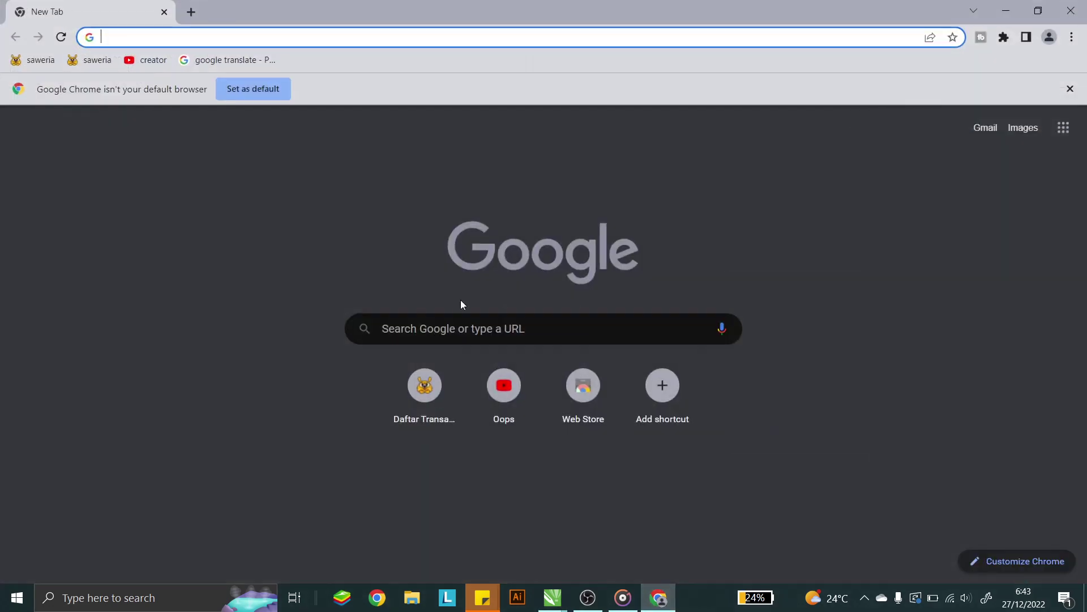
{"action": "left_click", "coordinate": [280, 35]}
{"action": "type", "text": "LO"}
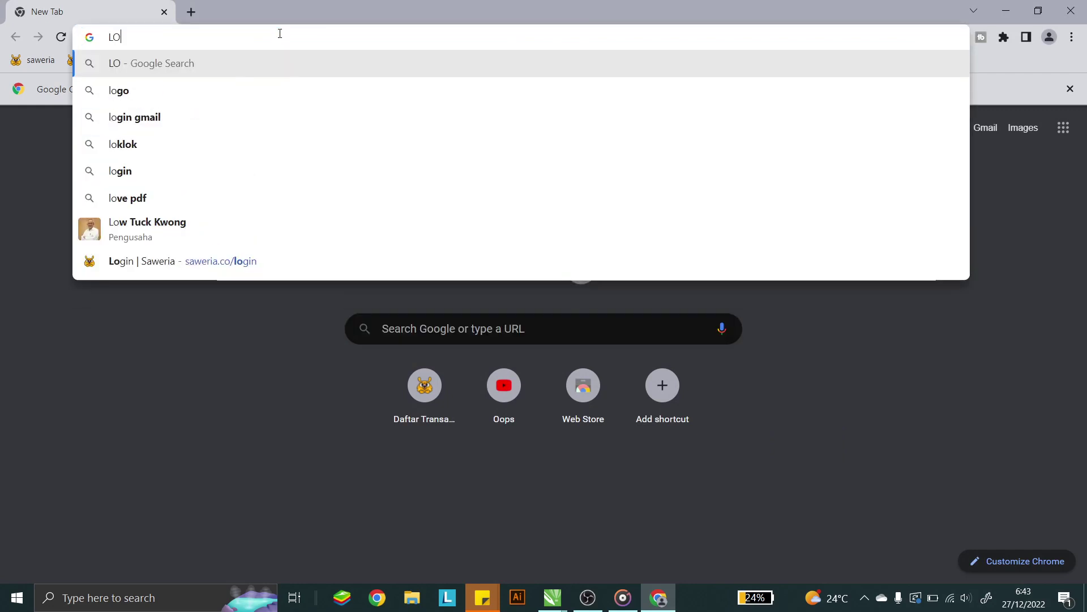
{"action": "type", "text": "GO SAMSUNG"}
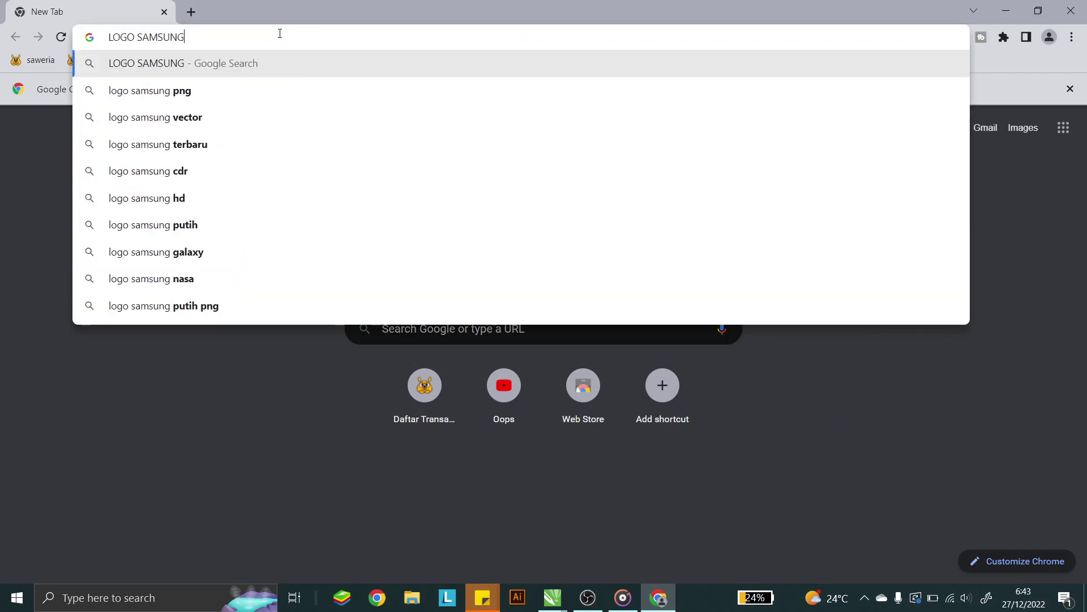
{"action": "key", "text": "Return"}
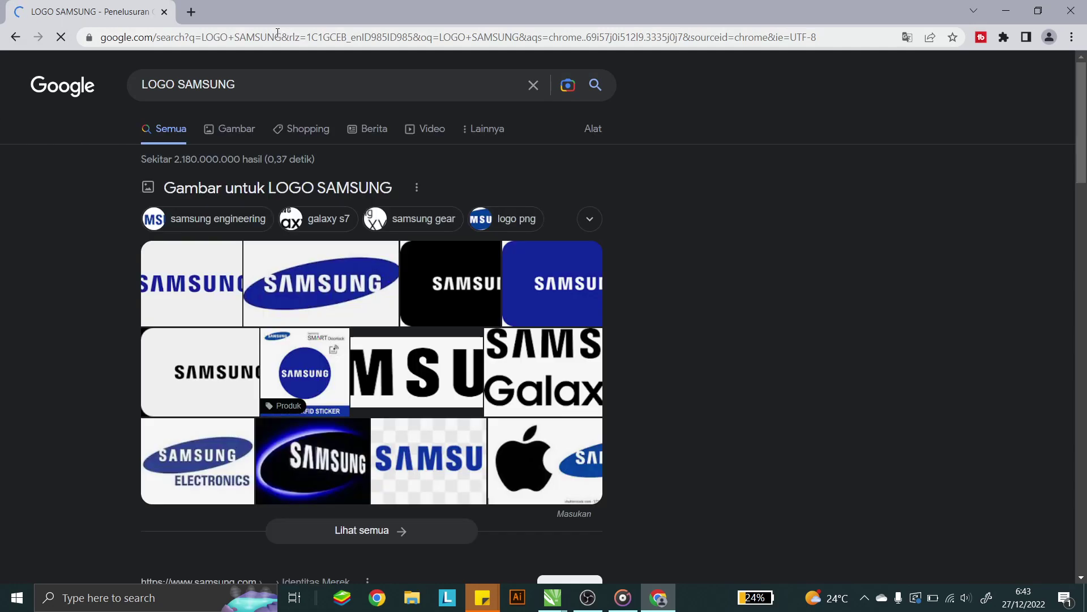
{"action": "left_click", "coordinate": [238, 140]}
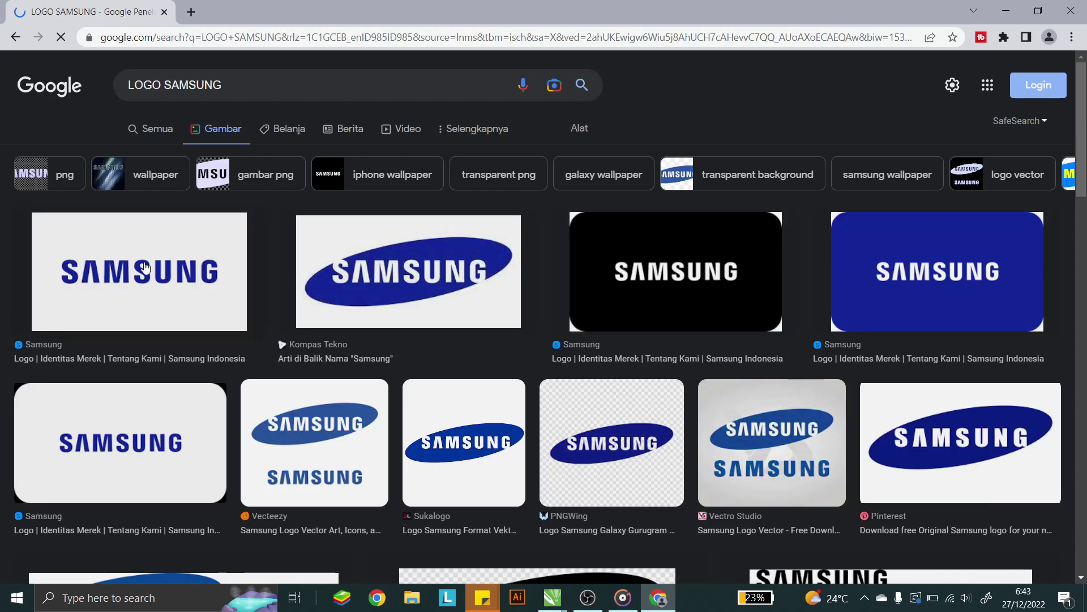
Copy the first Samsung logo image result and paste it into the CorelDRAW document
{"action": "left_click", "coordinate": [148, 266]}
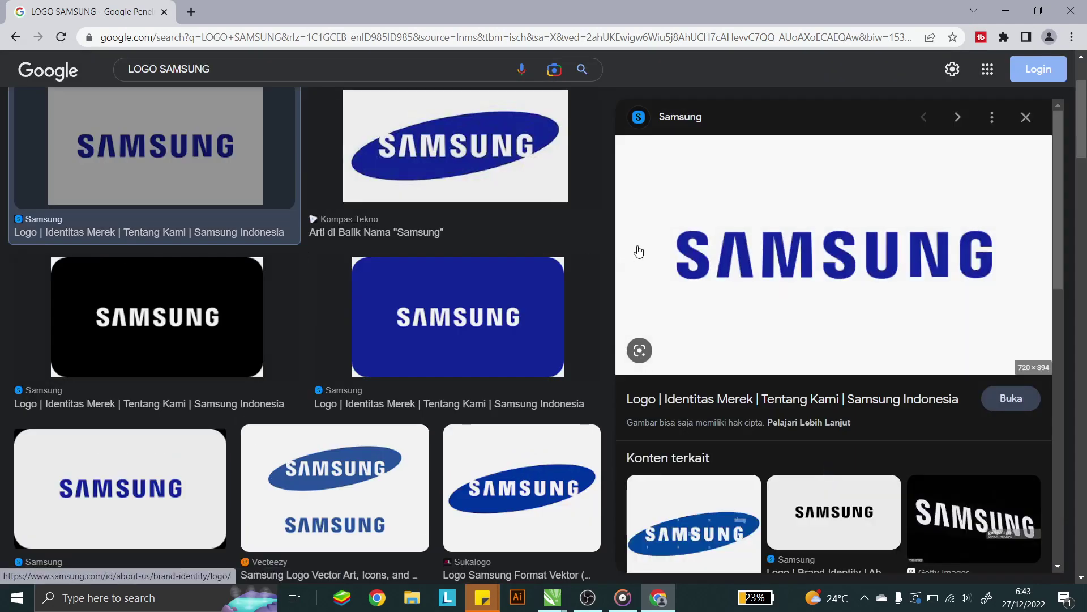
{"action": "right_click", "coordinate": [757, 232]}
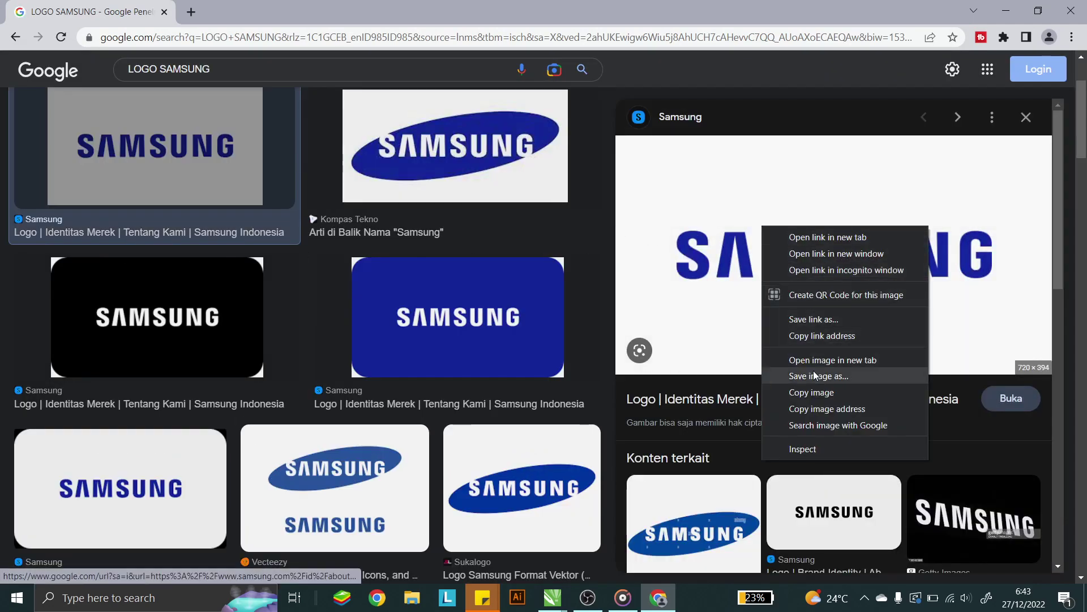
{"action": "left_click", "coordinate": [813, 393]}
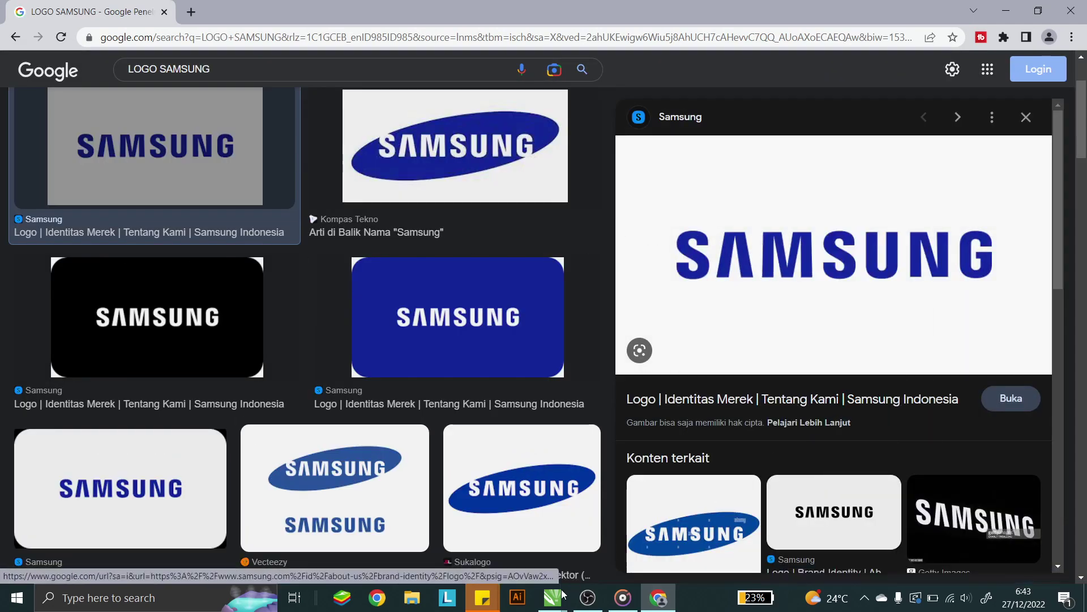
{"action": "mouse_move", "coordinate": [550, 607]}
{"action": "left_click", "coordinate": [591, 498]}
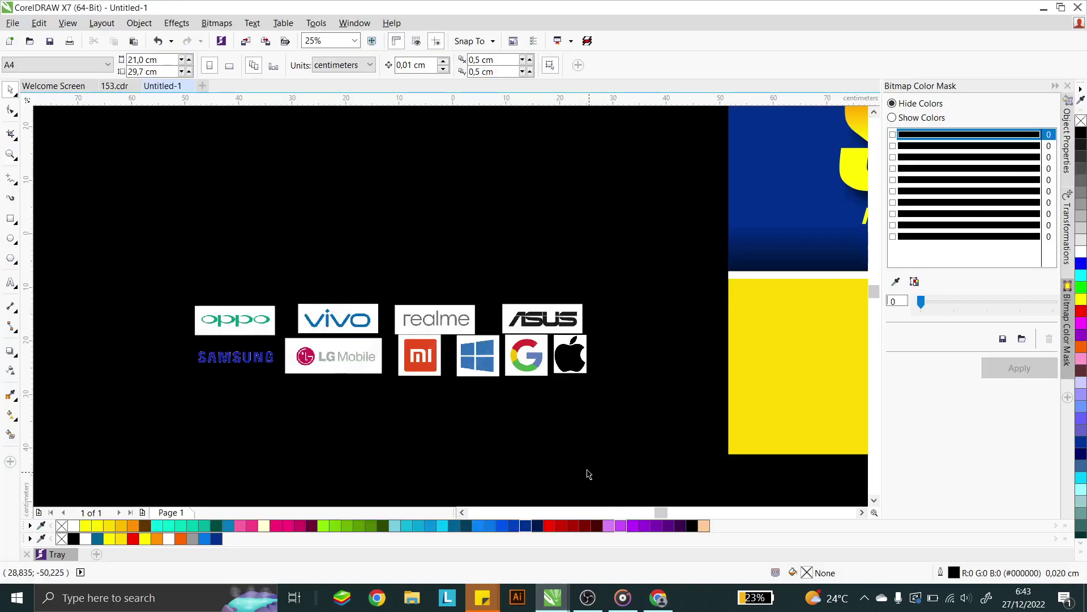
{"action": "key", "text": "ctrl+v"}
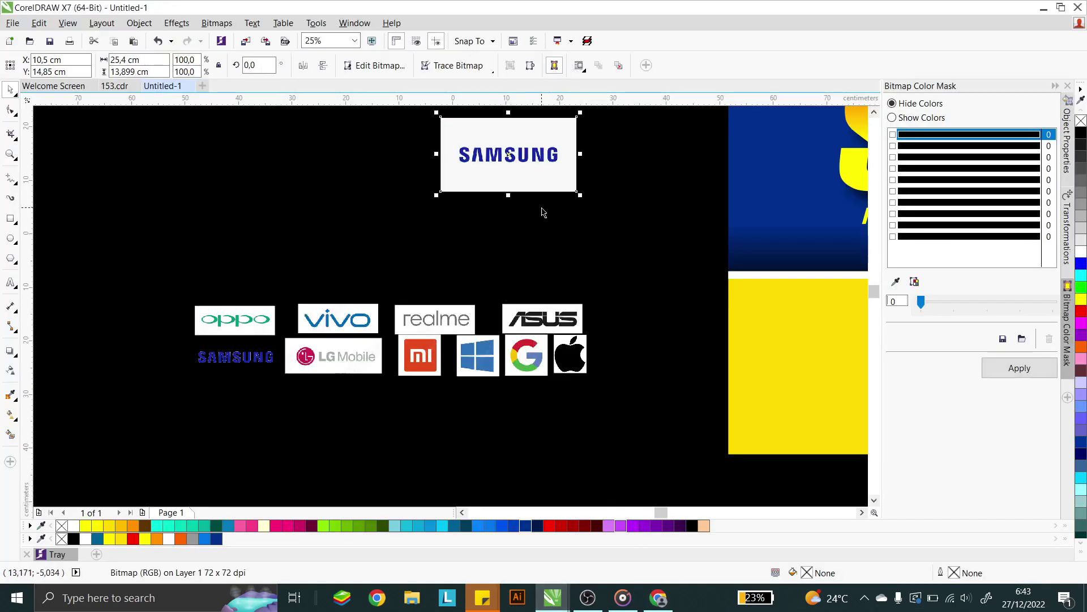
Shrink the pasted Samsung logo to about 9.4 cm wide below the brand logo group, and delete it
{"action": "left_click_drag", "start_coordinate": [538, 156], "coordinate": [476, 208]}
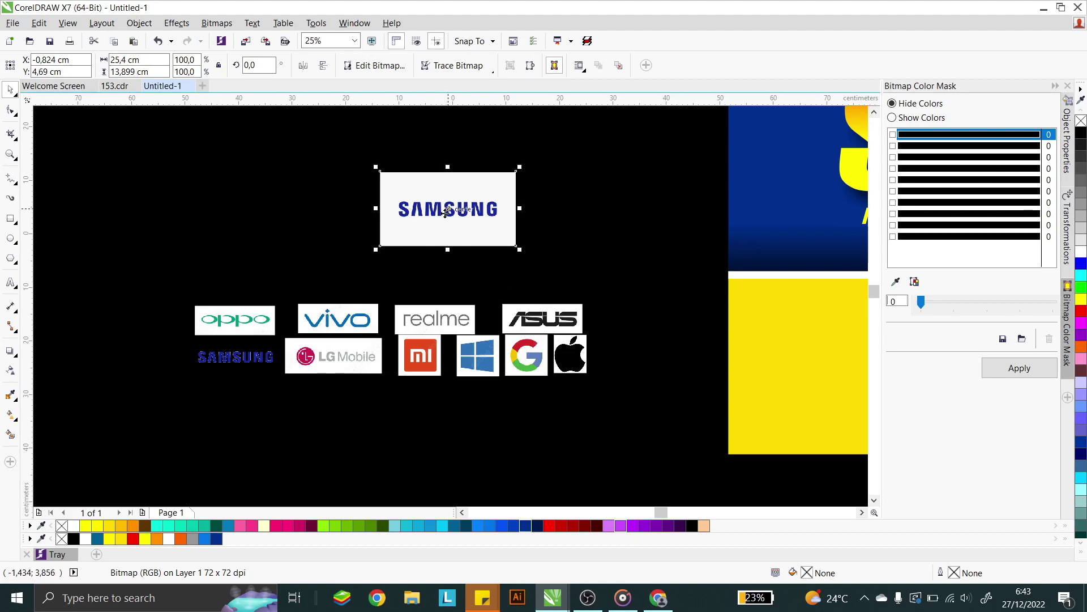
{"action": "scroll", "coordinate": [447, 212], "scroll_direction": "down", "scroll_amount": 1}
{"action": "left_click_drag", "start_coordinate": [452, 214], "coordinate": [269, 240]}
{"action": "scroll", "coordinate": [431, 266], "scroll_direction": "up", "scroll_amount": 1}
{"action": "left_click_drag", "start_coordinate": [269, 240], "coordinate": [293, 265]}
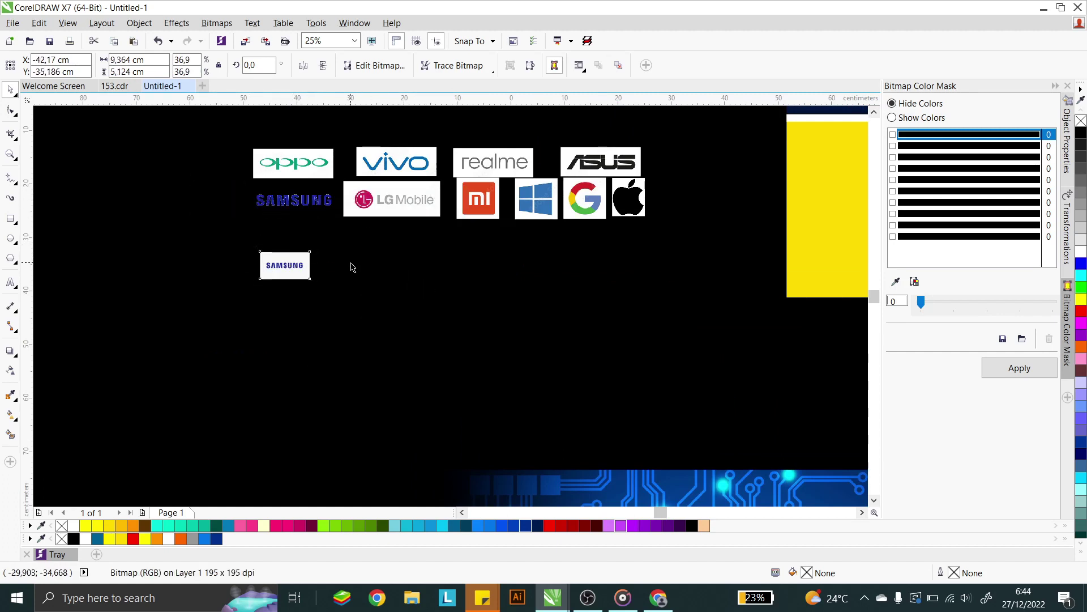
{"action": "key", "text": "Delete"}
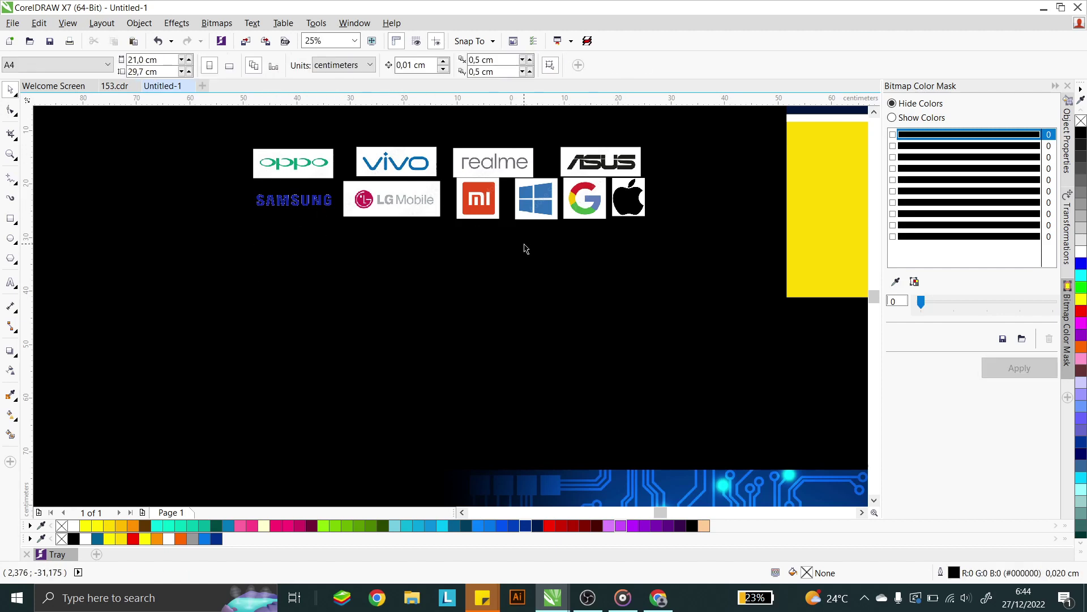
Move the brand logo group about 11 cm right and 15 cm up, closer to the banner
{"action": "left_click", "coordinate": [668, 270]}
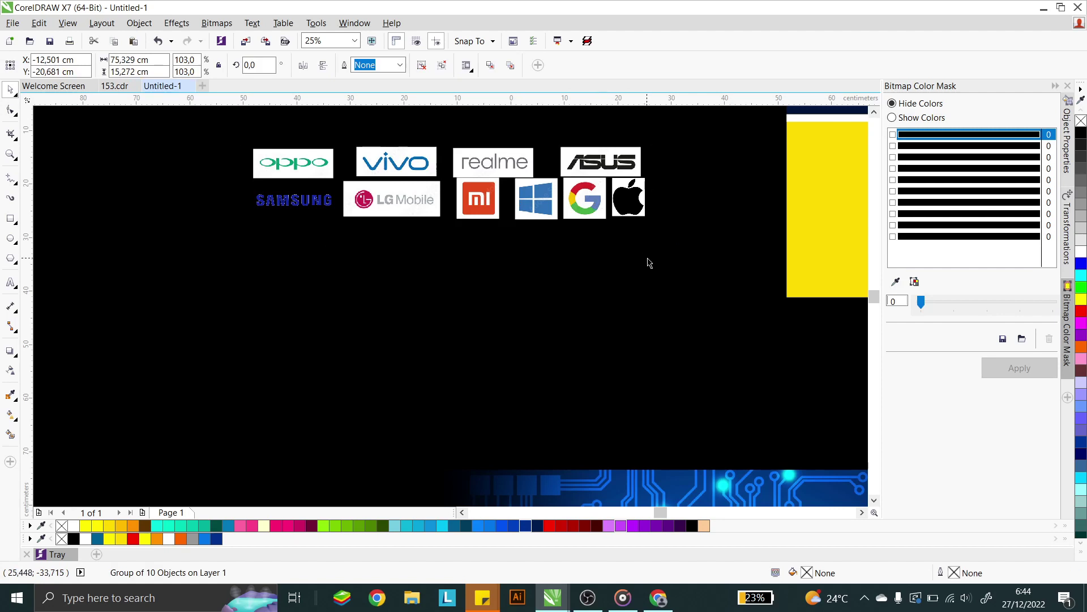
{"action": "left_click_drag", "start_coordinate": [699, 277], "coordinate": [207, 113]}
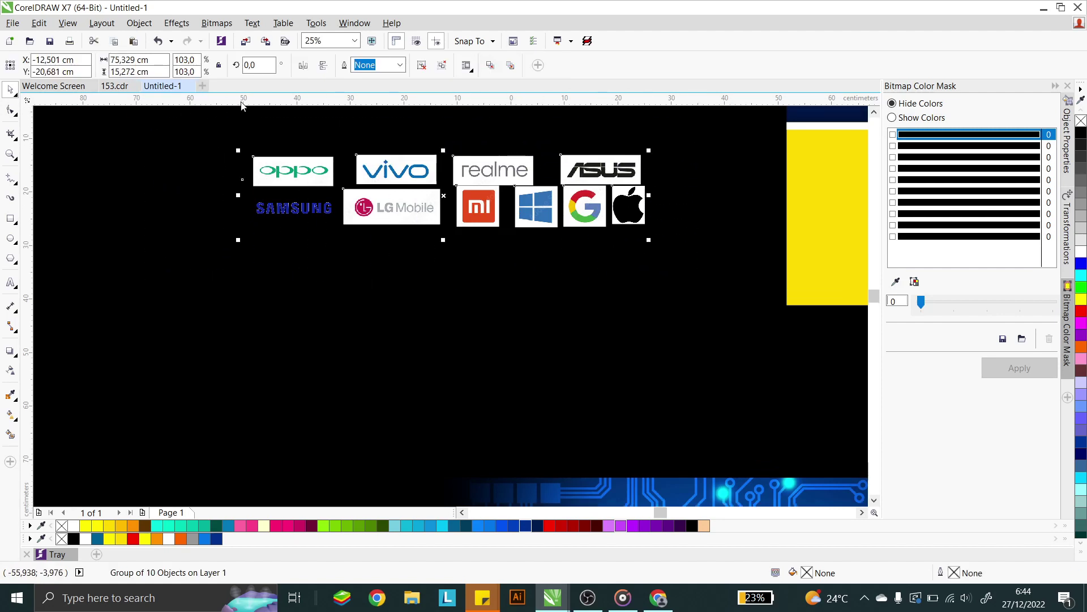
{"action": "scroll", "coordinate": [405, 272], "scroll_direction": "down", "scroll_amount": 1}
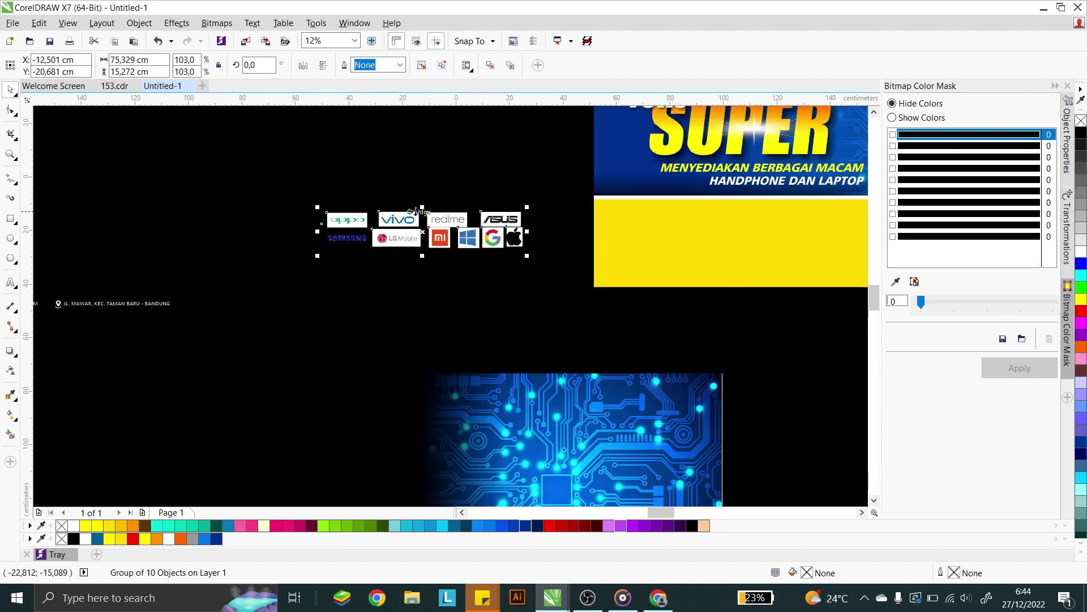
{"action": "left_click", "coordinate": [490, 247]}
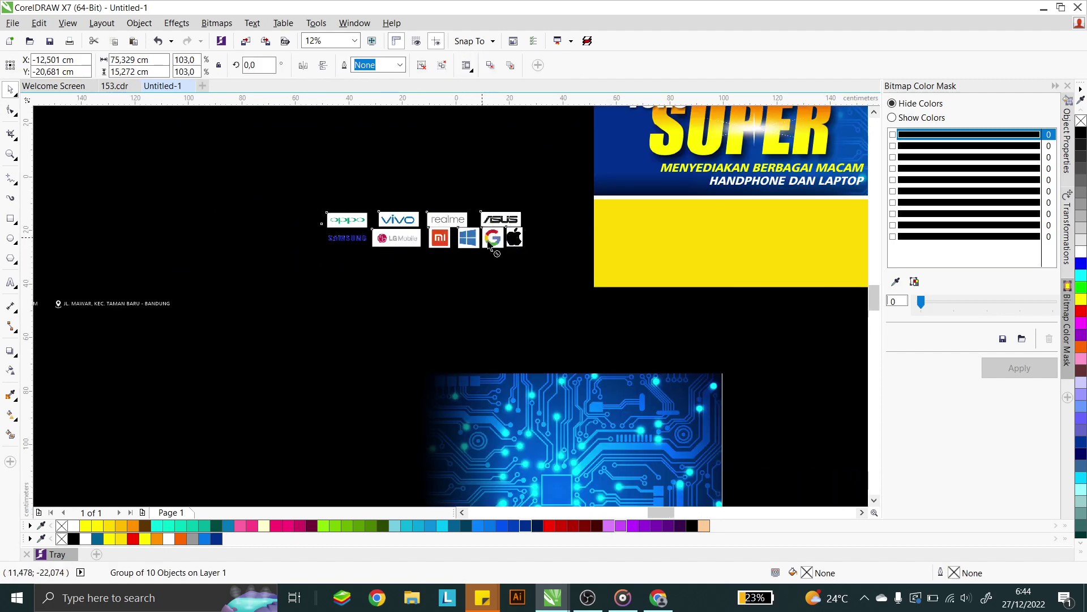
{"action": "left_click_drag", "start_coordinate": [491, 248], "coordinate": [517, 190]}
{"action": "key", "text": "Escape"}
{"action": "scroll", "coordinate": [437, 303], "scroll_direction": "down", "scroll_amount": 1}
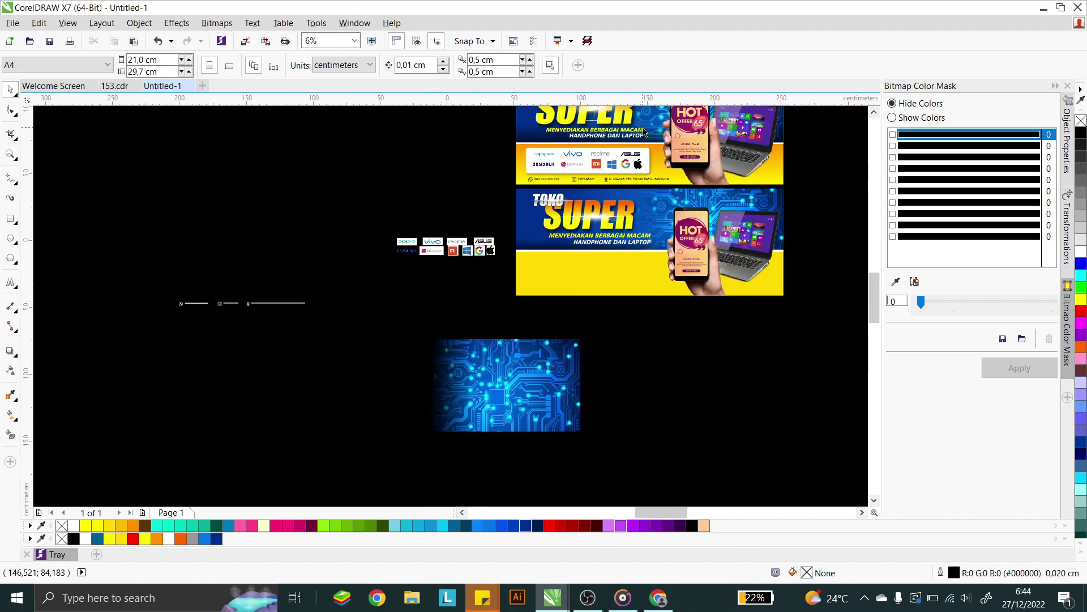
Draw a rectangle about 97.2 by 22.4 cm on the new banner's yellow strip, left of the hand-held phone
{"action": "scroll", "coordinate": [644, 132], "scroll_direction": "up", "scroll_amount": 2}
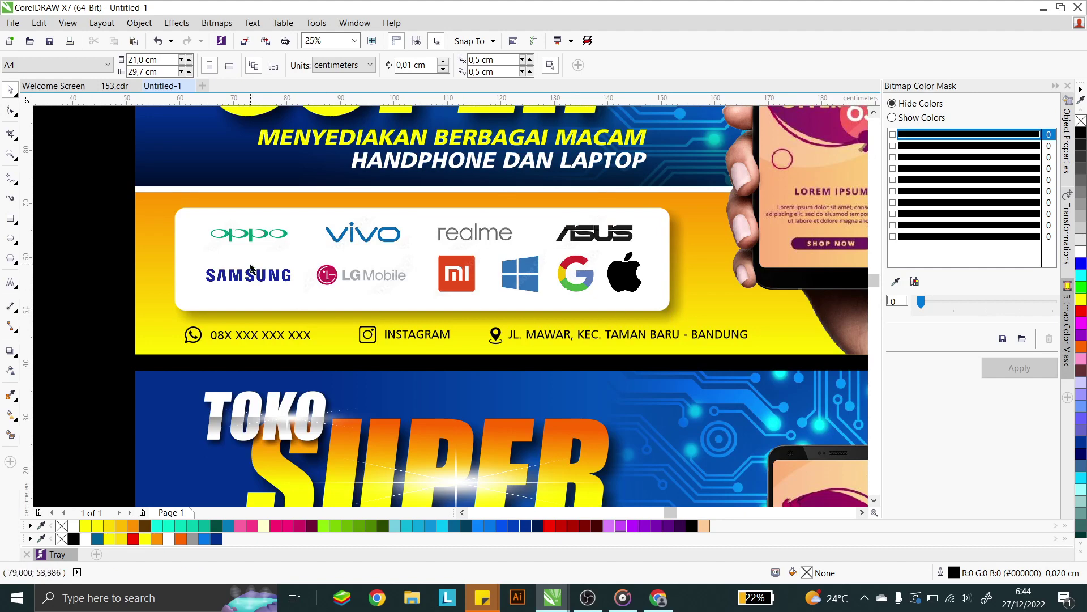
{"action": "scroll", "coordinate": [284, 254], "scroll_direction": "down", "scroll_amount": 1}
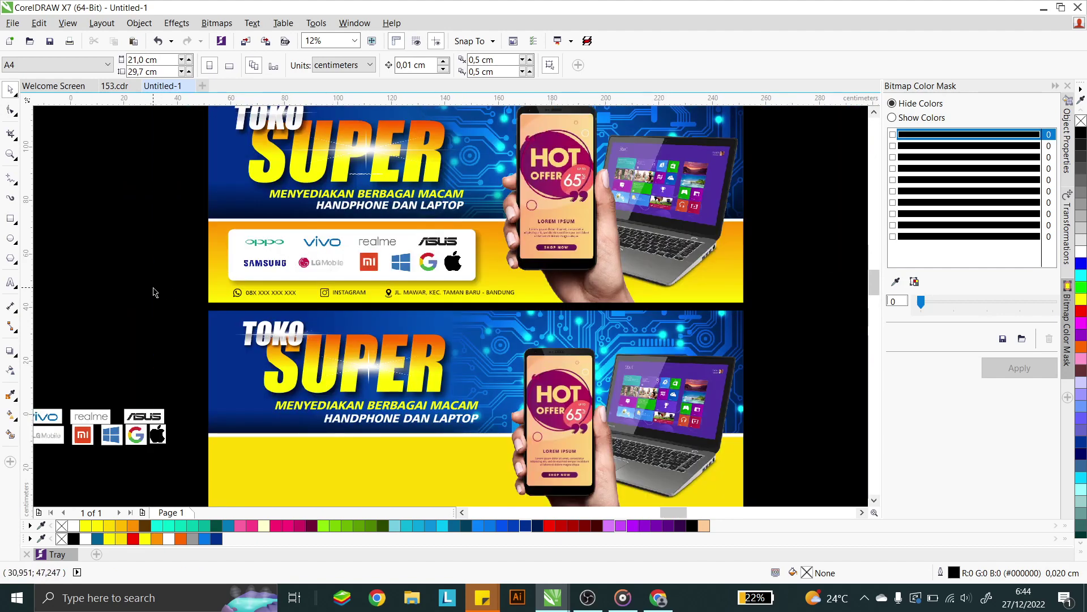
{"action": "left_click", "coordinate": [15, 220]}
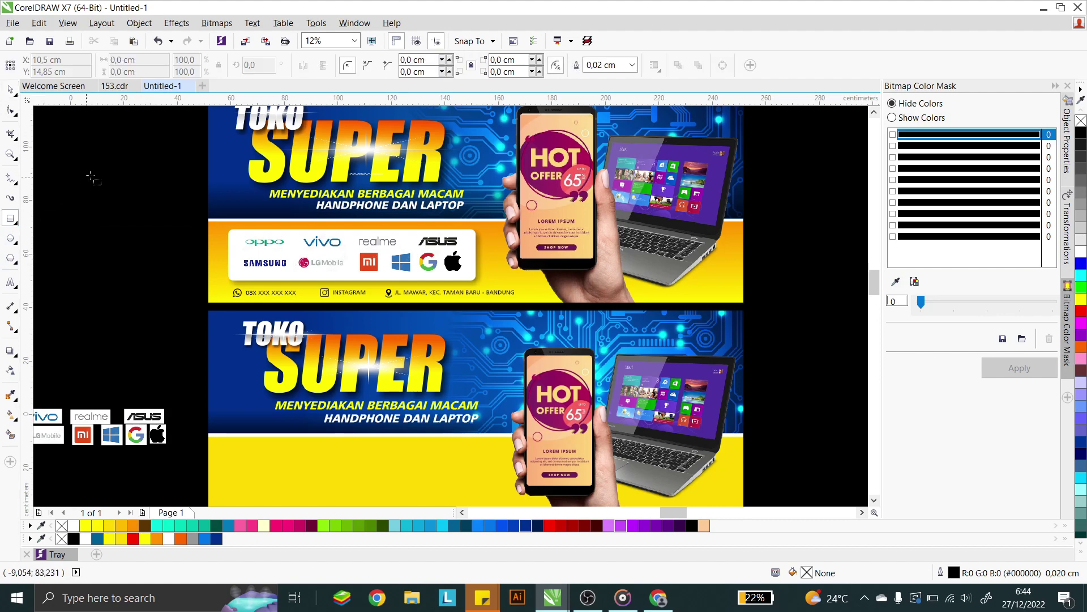
{"action": "scroll", "coordinate": [473, 192], "scroll_direction": "down", "scroll_amount": 1}
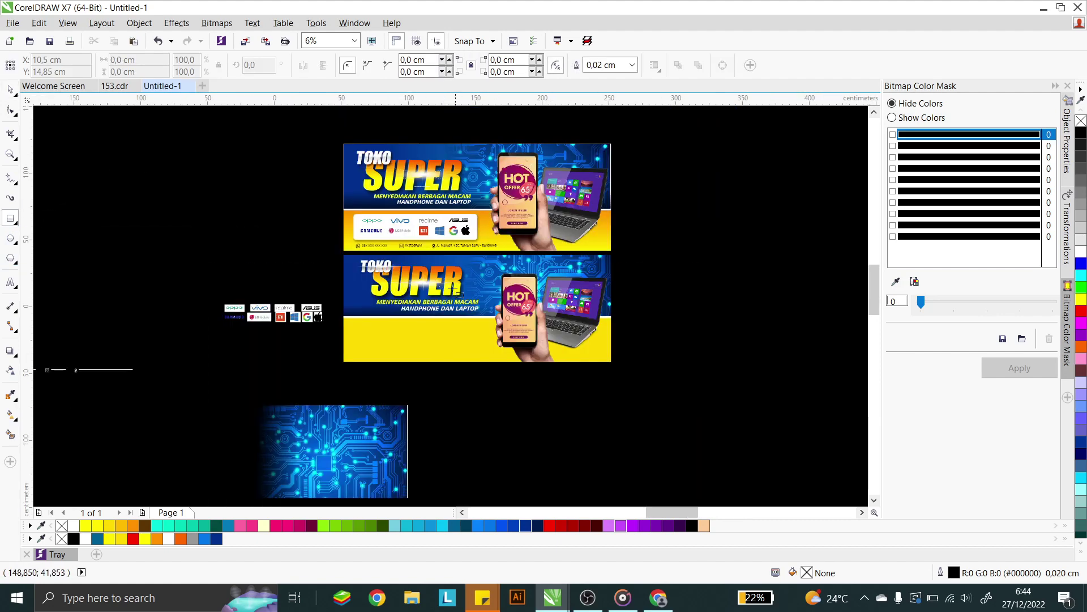
{"action": "scroll", "coordinate": [389, 325], "scroll_direction": "up", "scroll_amount": 4}
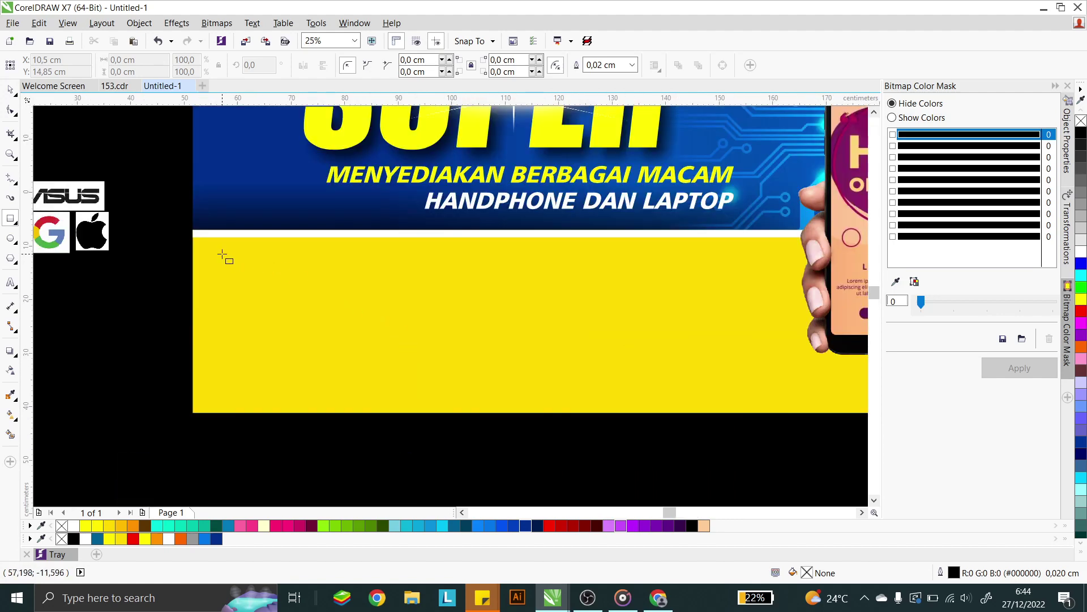
{"action": "left_click_drag", "start_coordinate": [222, 253], "coordinate": [744, 372]}
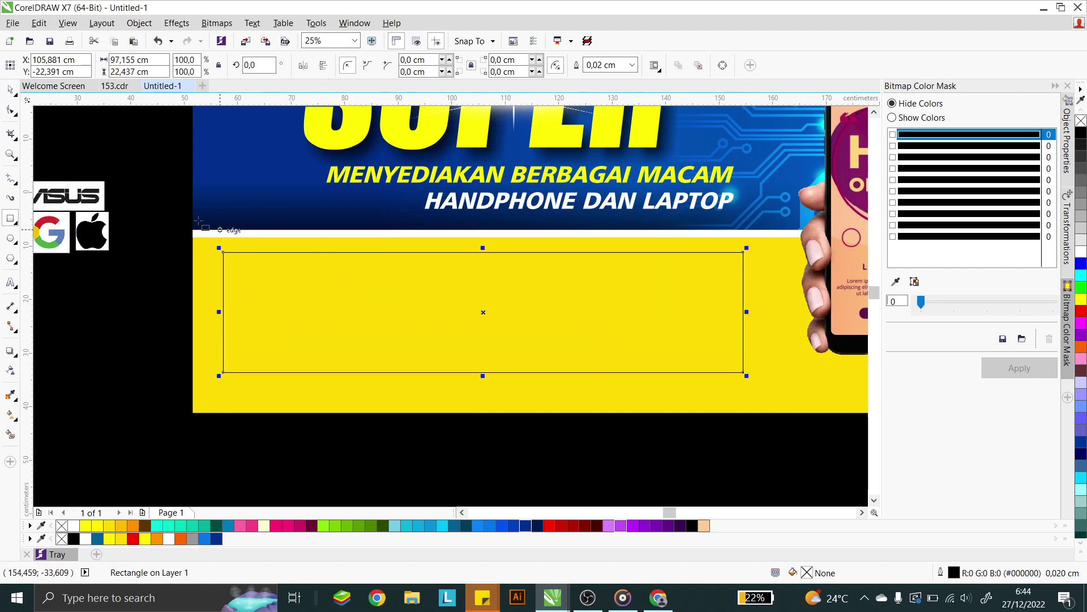
Round all four corners of the rectangle to a radius of about 2.2 cm
{"action": "left_click", "coordinate": [11, 110]}
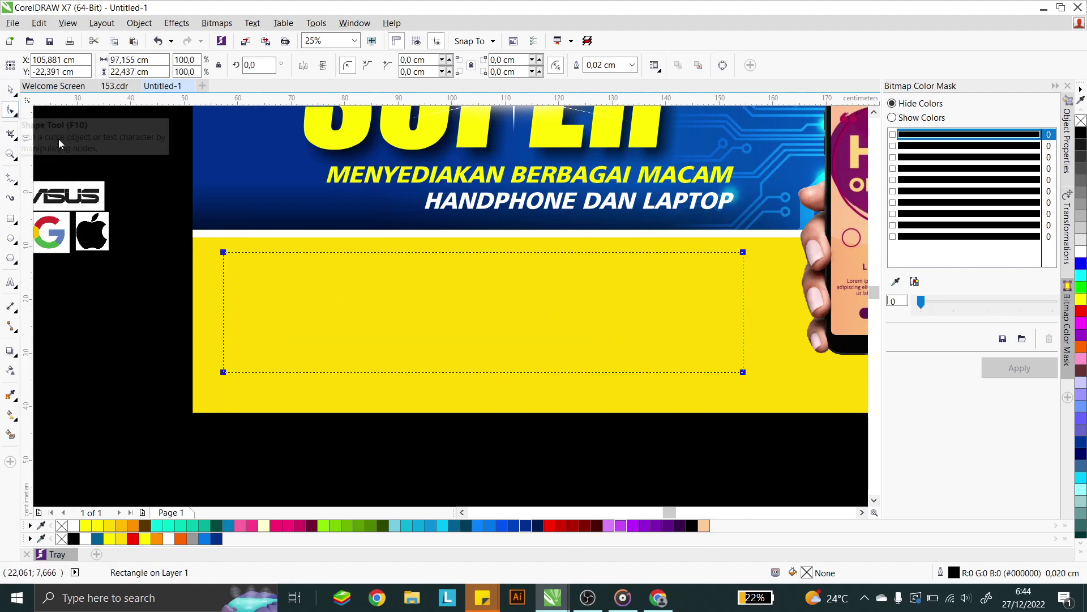
{"action": "left_click_drag", "start_coordinate": [225, 253], "coordinate": [236, 264]}
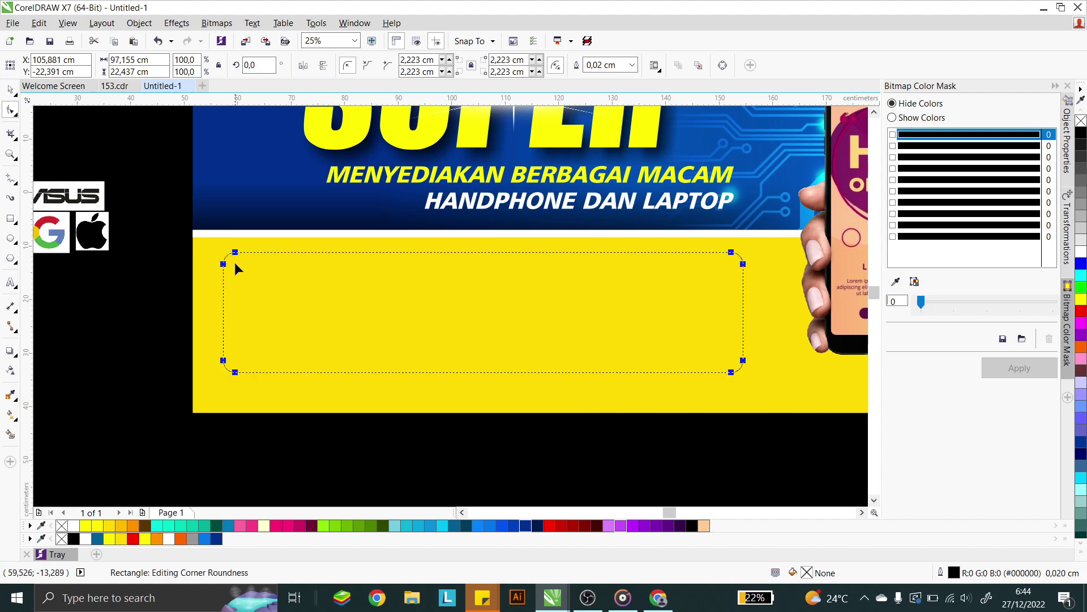
{"action": "key", "text": "space"}
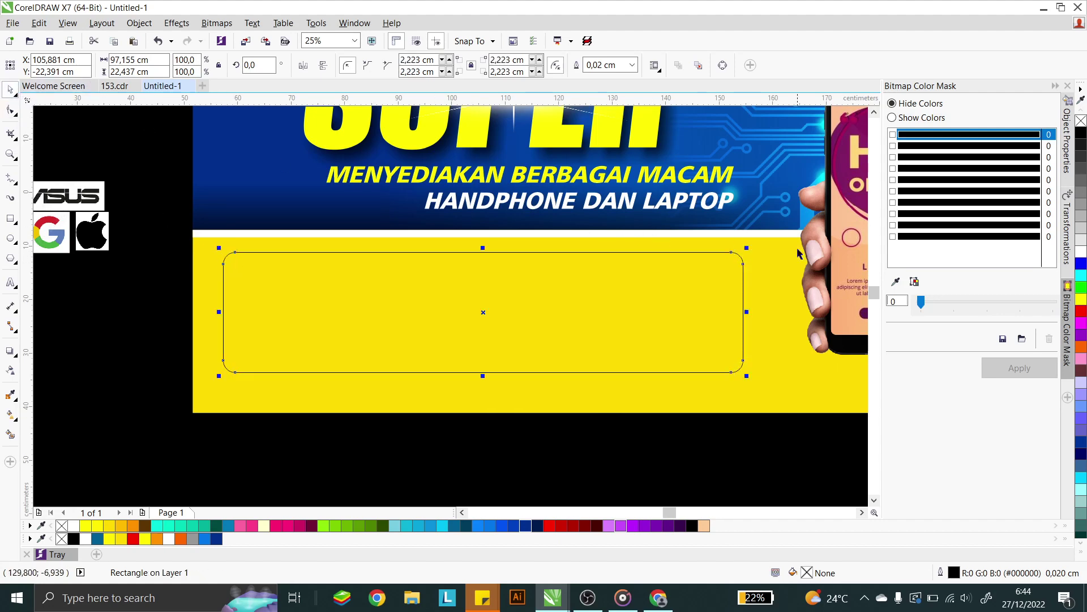
Fill the rounded rectangle with white and remove its outline
{"action": "left_click", "coordinate": [1082, 253]}
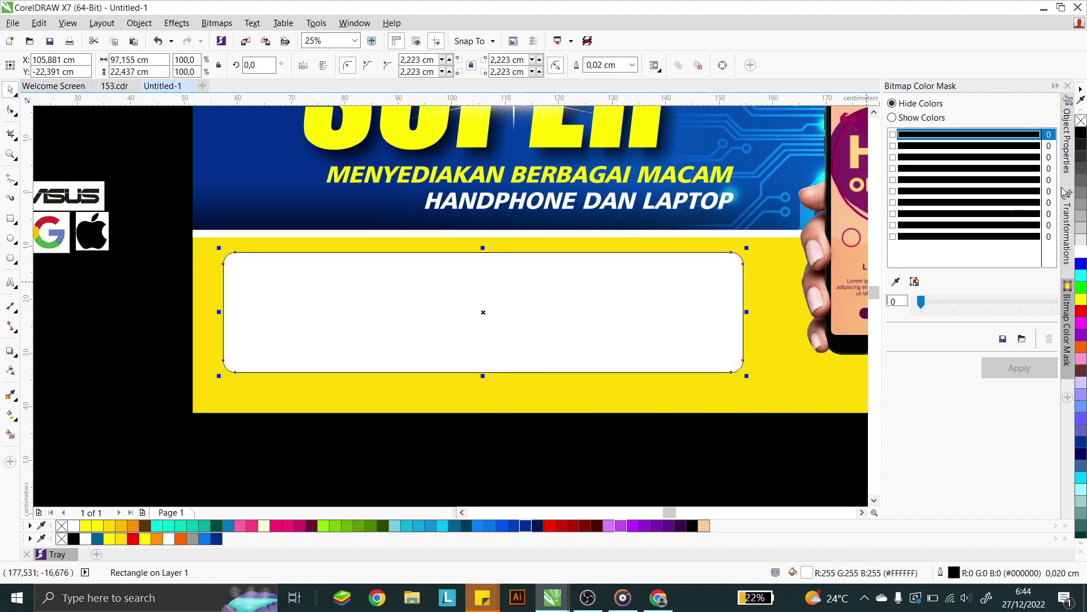
{"action": "right_click", "coordinate": [1080, 120]}
Centre the brand logo group horizontally and vertically on the white rounded panel
{"action": "scroll", "coordinate": [439, 294], "scroll_direction": "down", "scroll_amount": 1}
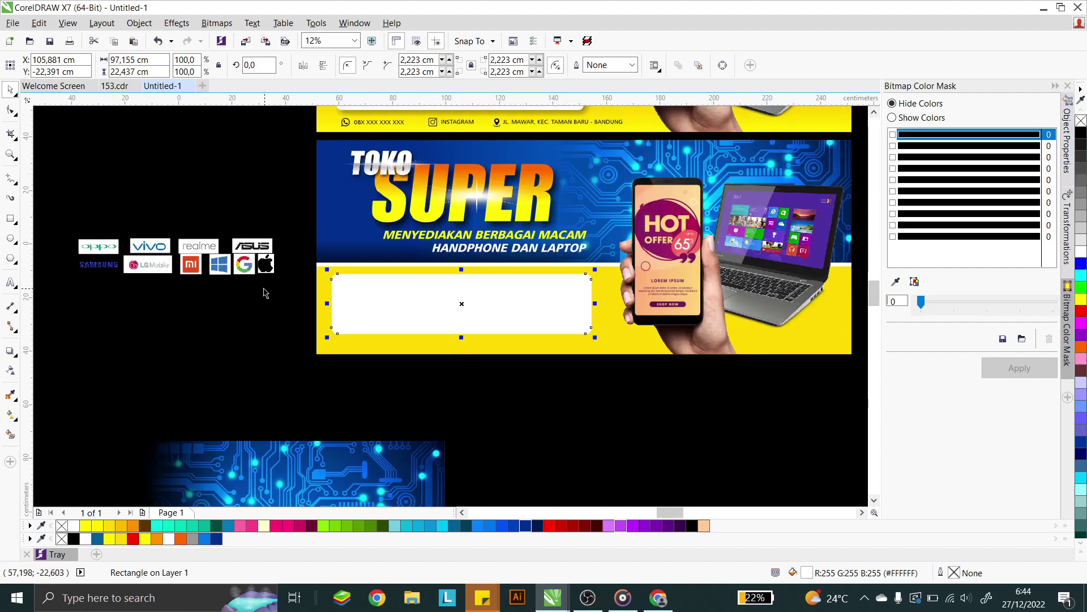
{"action": "left_click", "coordinate": [227, 269]}
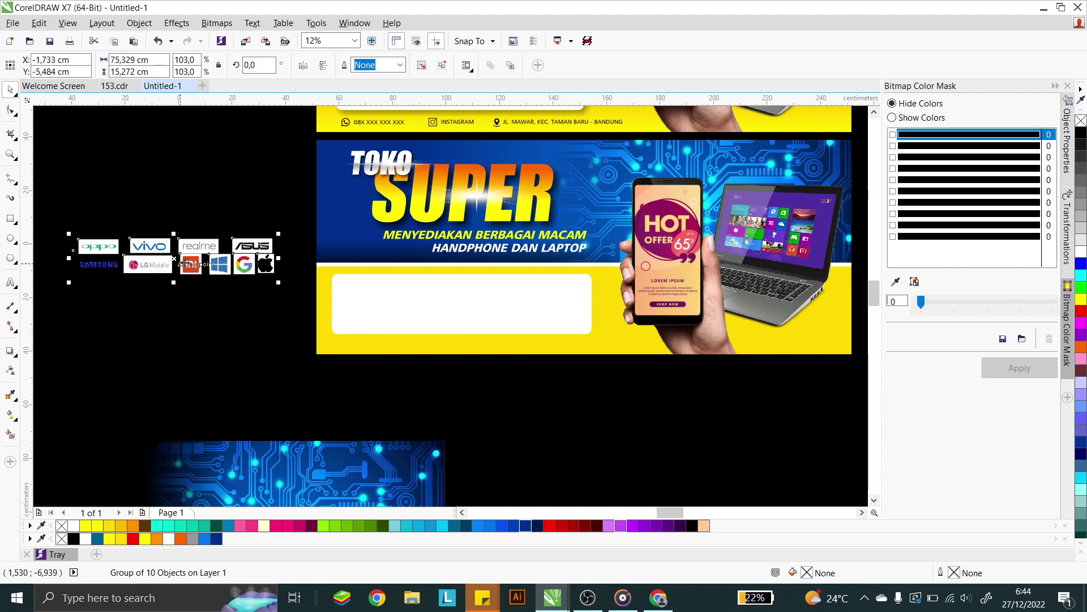
{"action": "left_click_drag", "start_coordinate": [196, 264], "coordinate": [234, 236]}
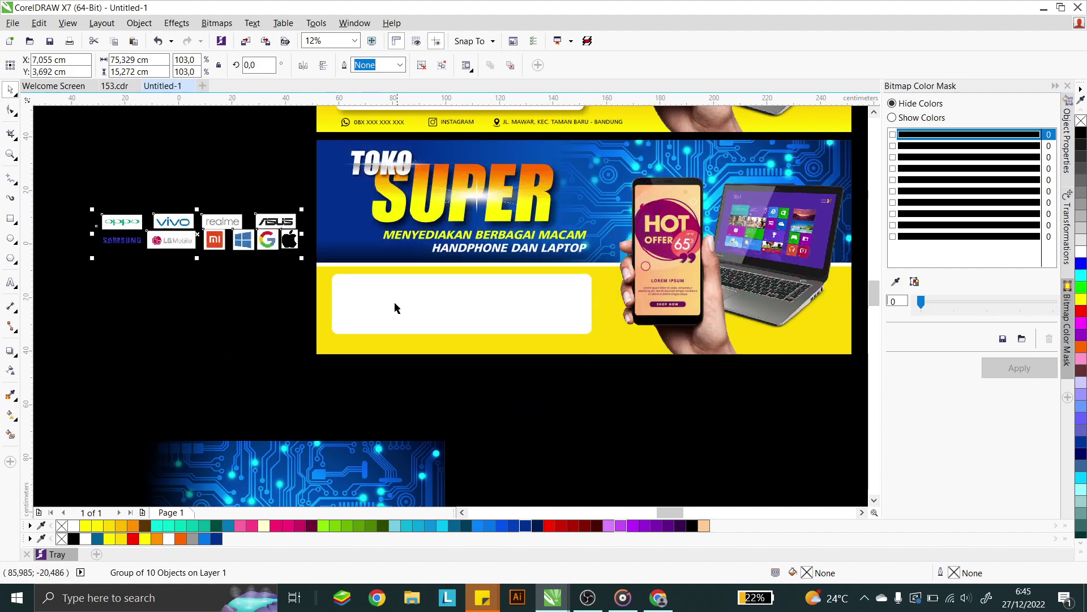
{"action": "left_click", "coordinate": [355, 296], "text": "shift"}
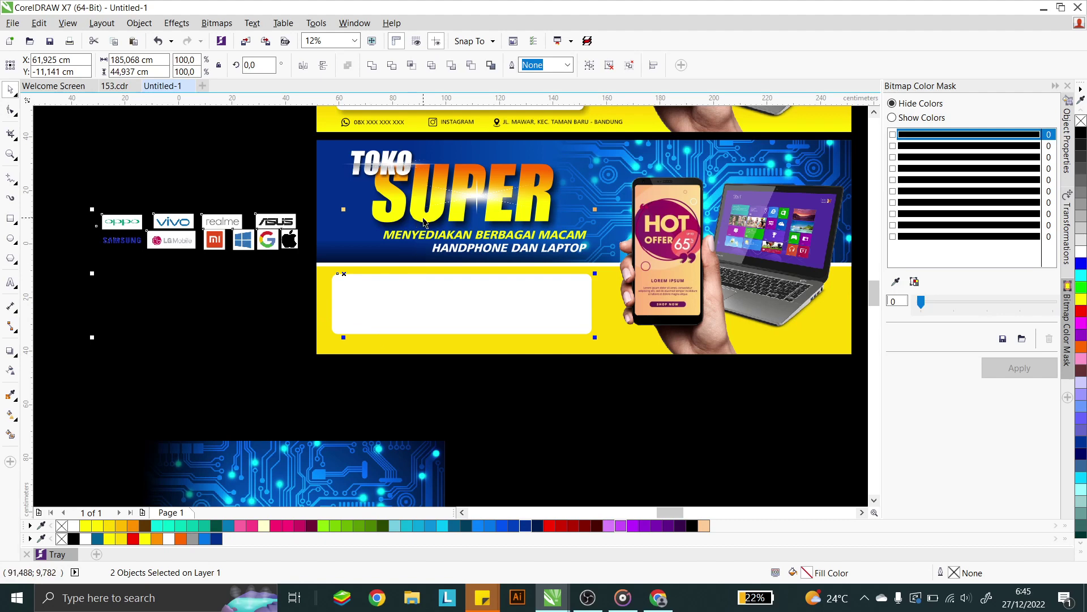
{"action": "key", "text": "c"}
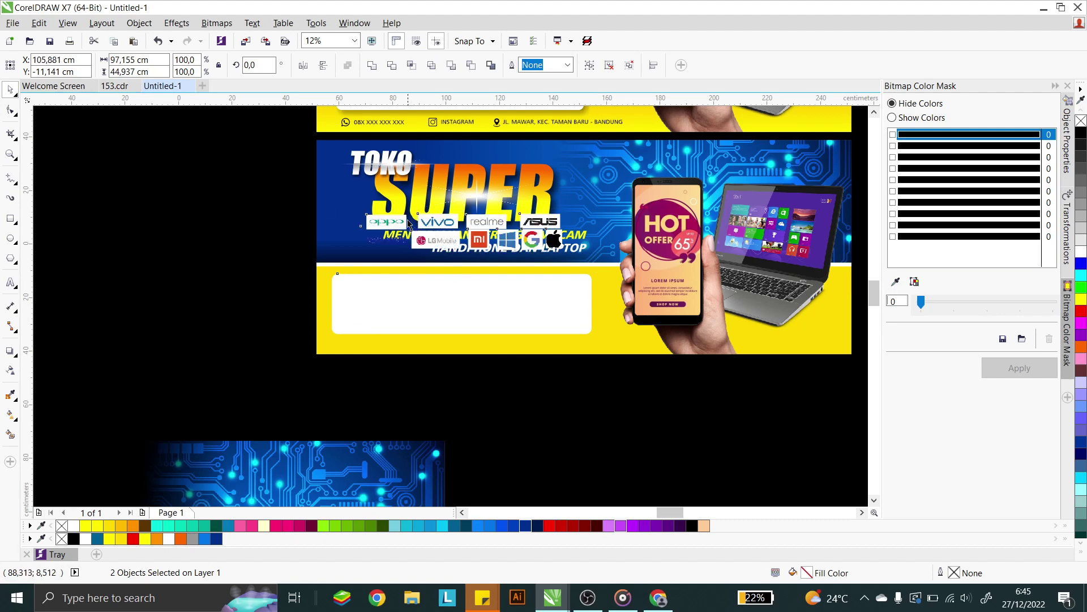
{"action": "key", "text": "e"}
{"action": "left_click", "coordinate": [453, 382]}
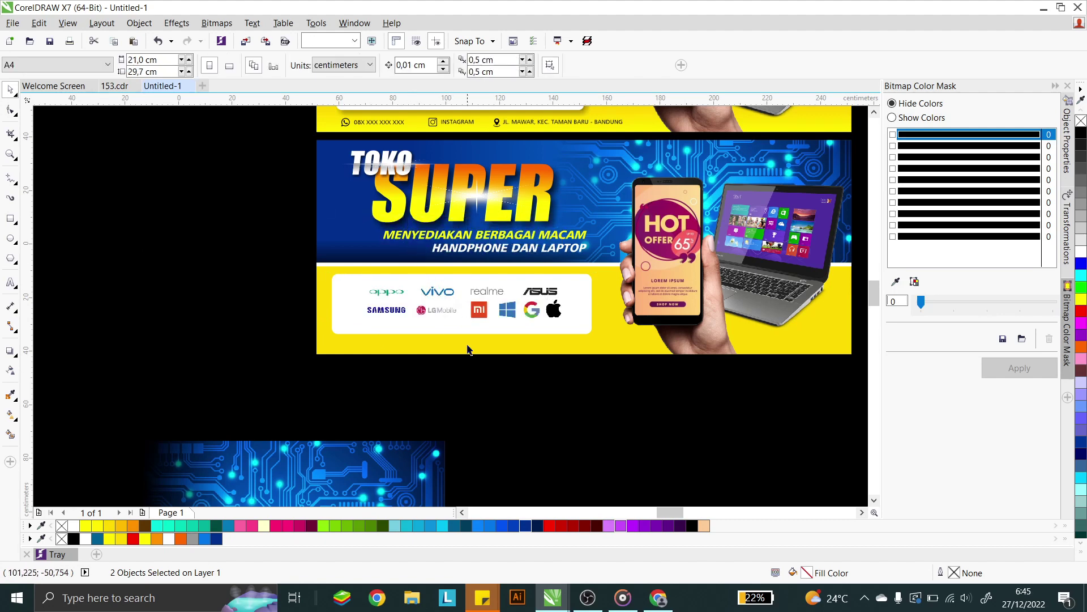
Narrow the white rounded panel symmetrically about its centre to a width of about 85.9 cm
{"action": "left_click", "coordinate": [566, 289]}
{"action": "scroll", "coordinate": [578, 296], "scroll_direction": "up", "scroll_amount": 2}
{"action": "left_click", "coordinate": [623, 309]}
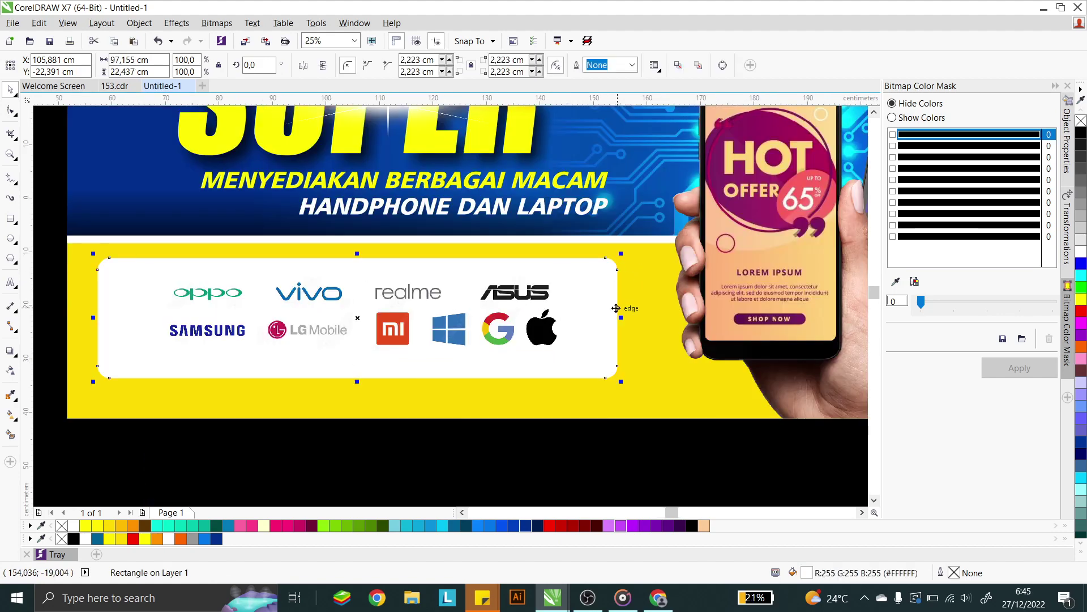
{"action": "left_click_drag", "start_coordinate": [625, 318], "coordinate": [591, 318]}
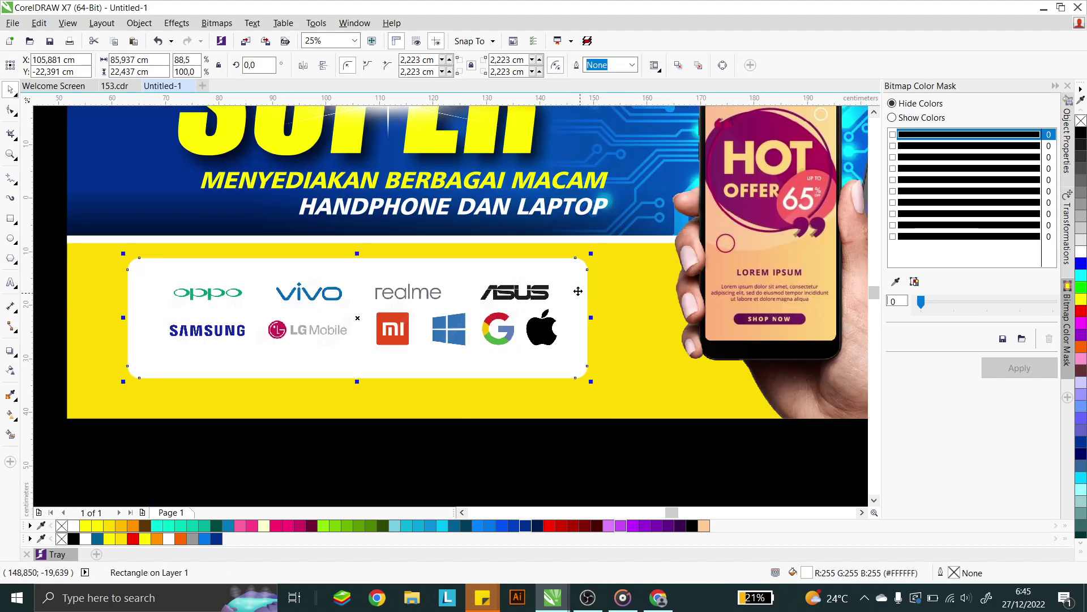
Enlarge the white panel and the brand logos together about their centre to about 95.7 by 25 cm
{"action": "left_click_drag", "start_coordinate": [621, 462], "coordinate": [83, 250]}
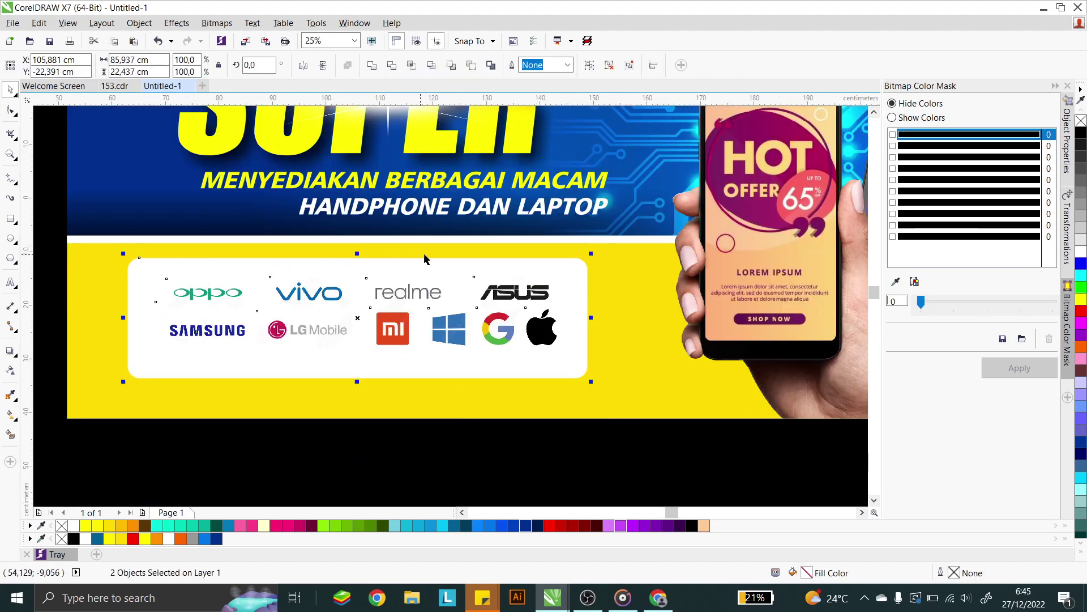
{"action": "left_click_drag", "start_coordinate": [591, 254], "coordinate": [617, 248]}
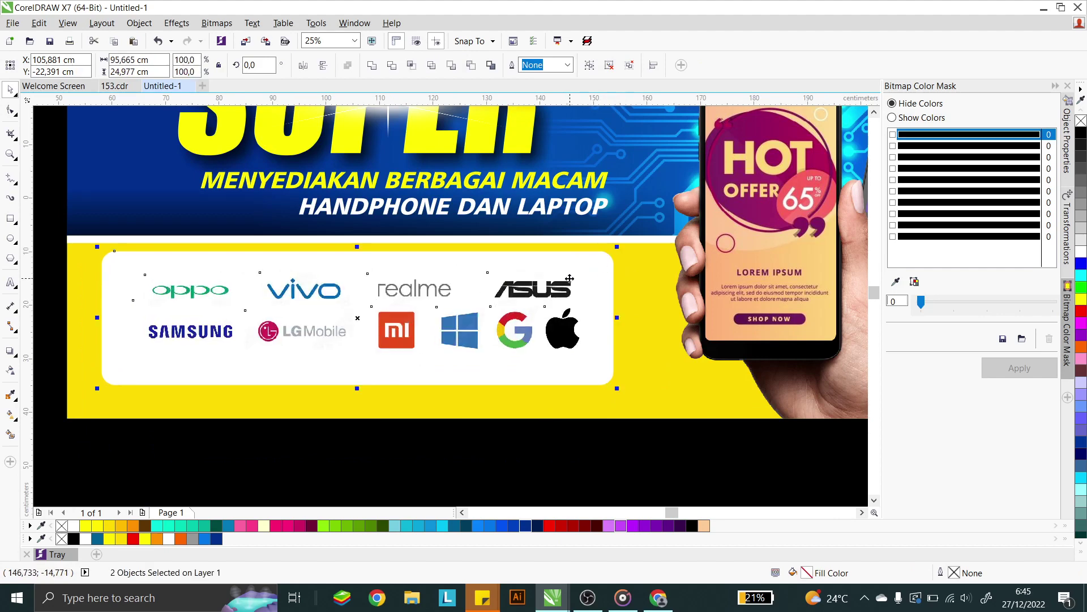
{"action": "key", "text": "Escape"}
Shift the white panel about 1.3 cm right behind the logos and reduce its height symmetrically to about 21.2 cm
{"action": "left_click", "coordinate": [570, 304]}
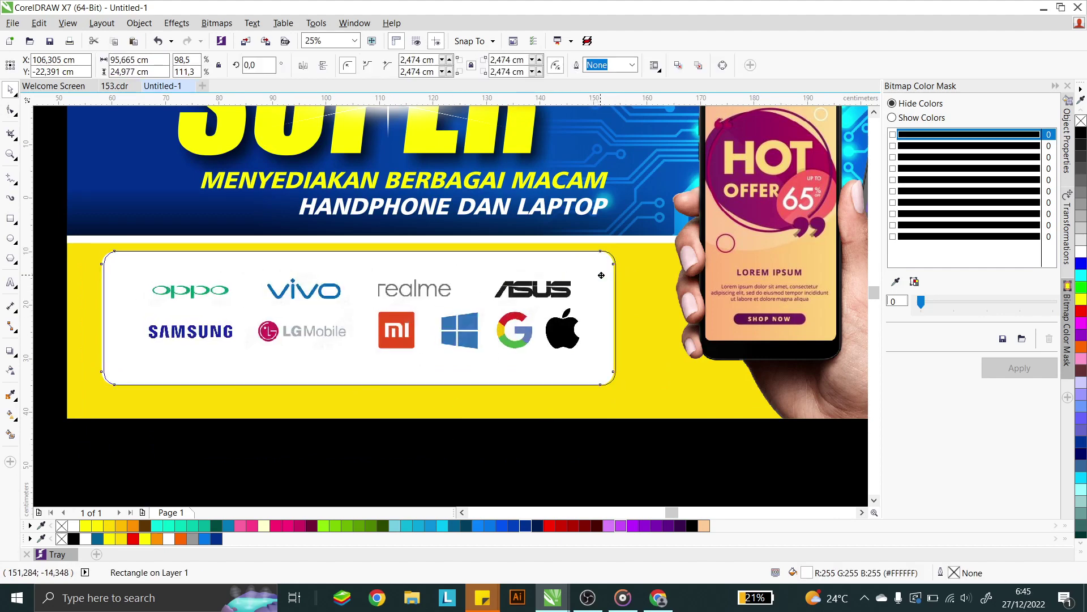
{"action": "left_click_drag", "start_coordinate": [599, 275], "coordinate": [605, 274]}
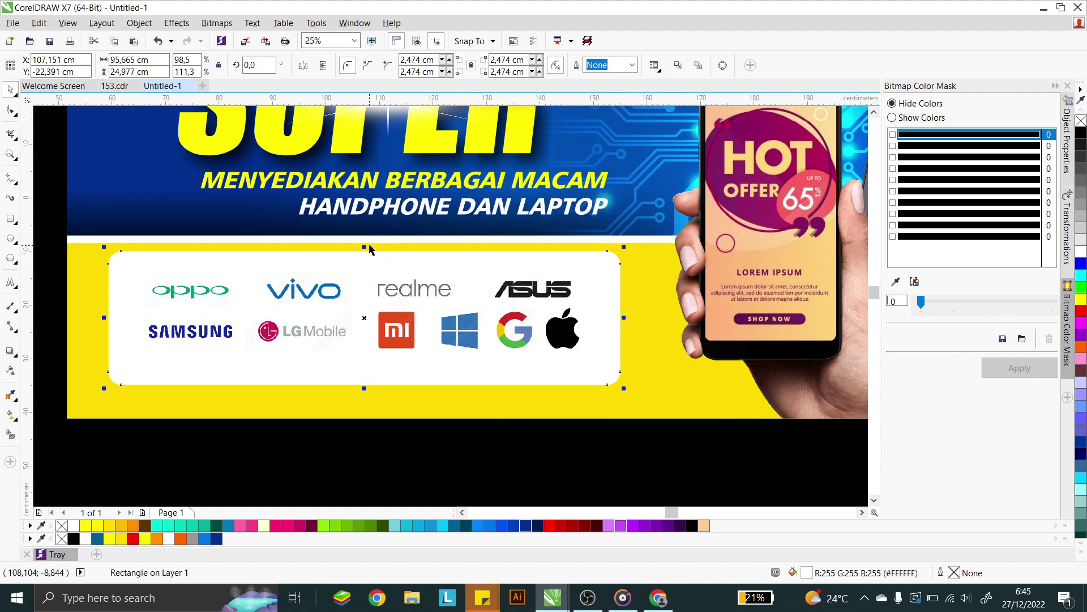
{"action": "left_click_drag", "start_coordinate": [365, 245], "coordinate": [366, 258]}
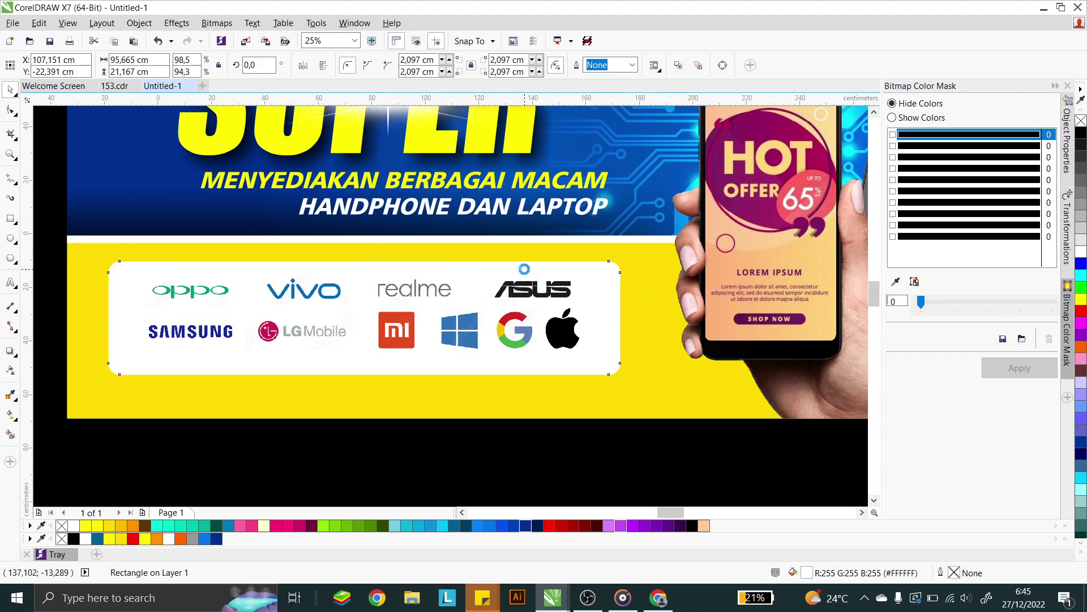
{"action": "scroll", "coordinate": [525, 289], "scroll_direction": "down", "scroll_amount": 2}
{"action": "scroll", "coordinate": [578, 283], "scroll_direction": "up", "scroll_amount": 3}
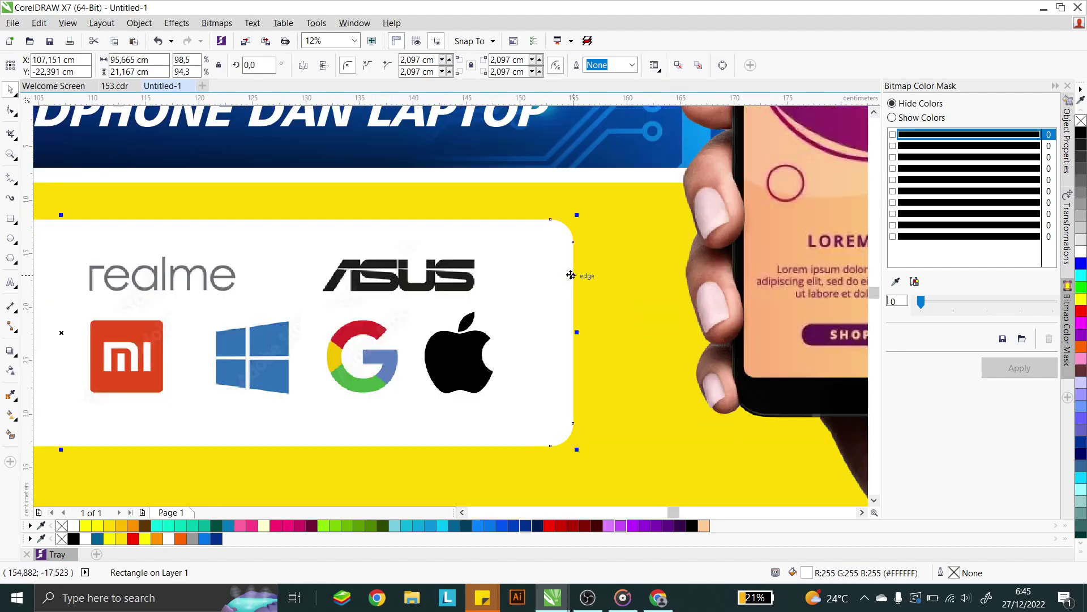
{"action": "left_click_drag", "start_coordinate": [575, 275], "coordinate": [570, 264]}
{"action": "scroll", "coordinate": [569, 263], "scroll_direction": "down", "scroll_amount": 2}
{"action": "scroll", "coordinate": [571, 294], "scroll_direction": "down", "scroll_amount": 2}
{"action": "key", "text": "Escape"}
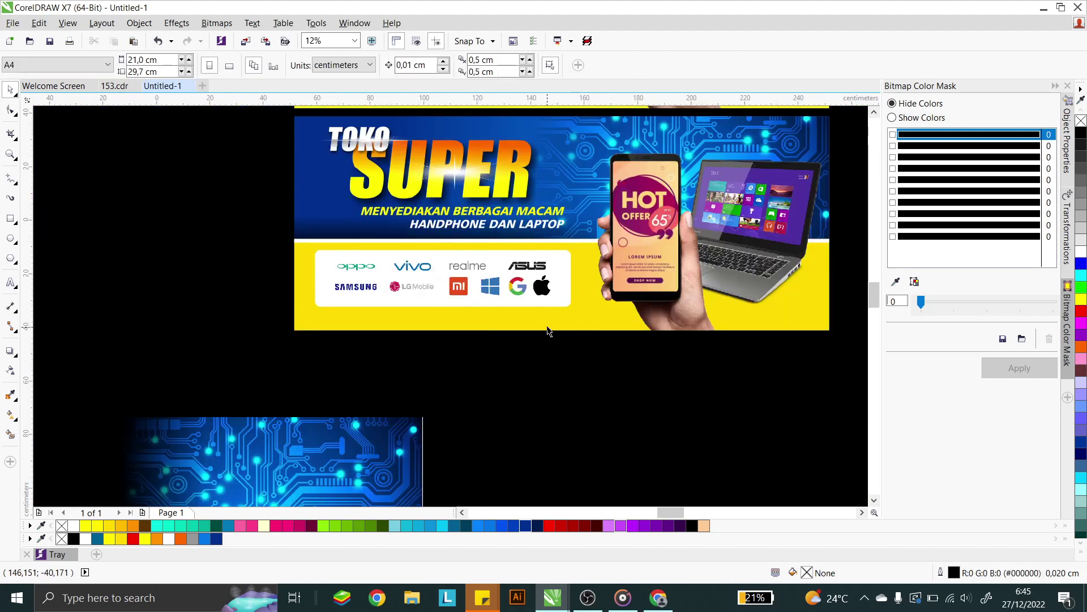
Move the white WhatsApp, Instagram and address group from the far side of the workspace to just beneath the new banner
{"action": "scroll", "coordinate": [538, 314], "scroll_direction": "down", "scroll_amount": 2}
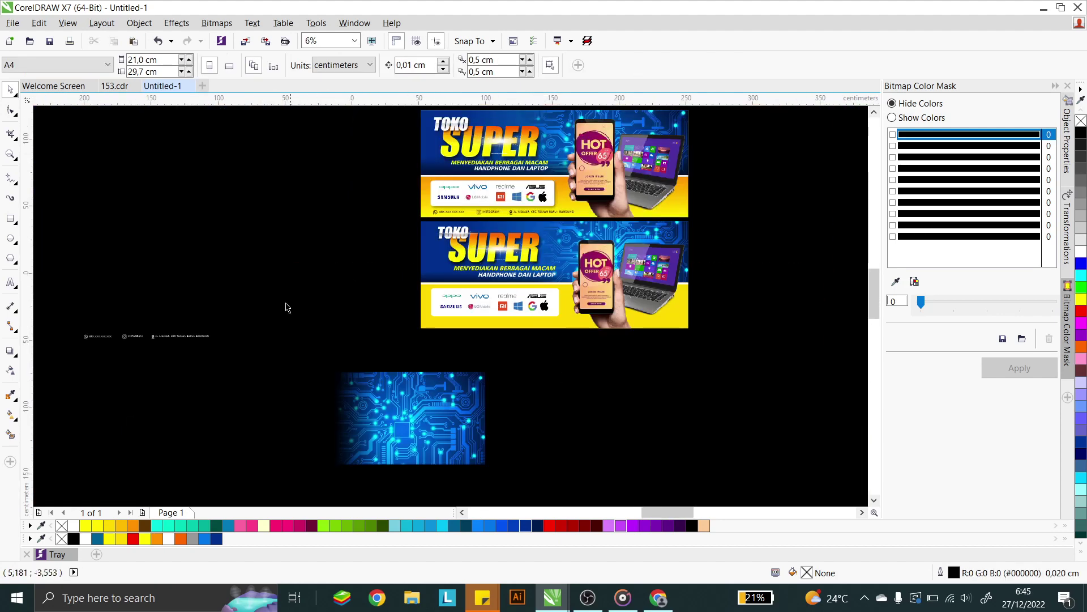
{"action": "left_click", "coordinate": [175, 336]}
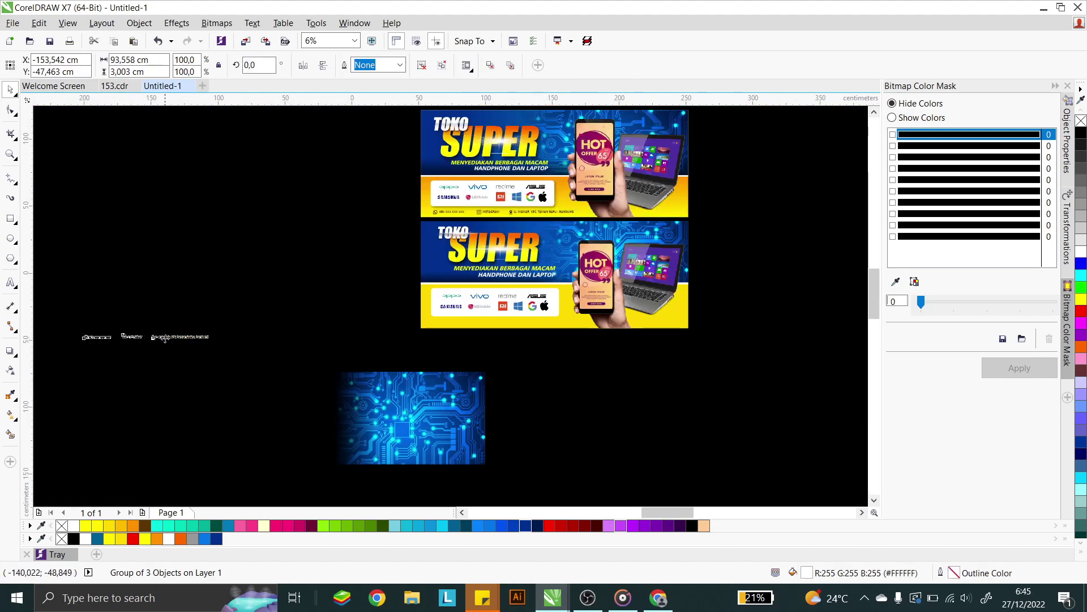
{"action": "left_click_drag", "start_coordinate": [164, 339], "coordinate": [506, 292]}
{"action": "scroll", "coordinate": [514, 341], "scroll_direction": "up", "scroll_amount": 4}
{"action": "scroll", "coordinate": [505, 292], "scroll_direction": "down", "scroll_amount": 1}
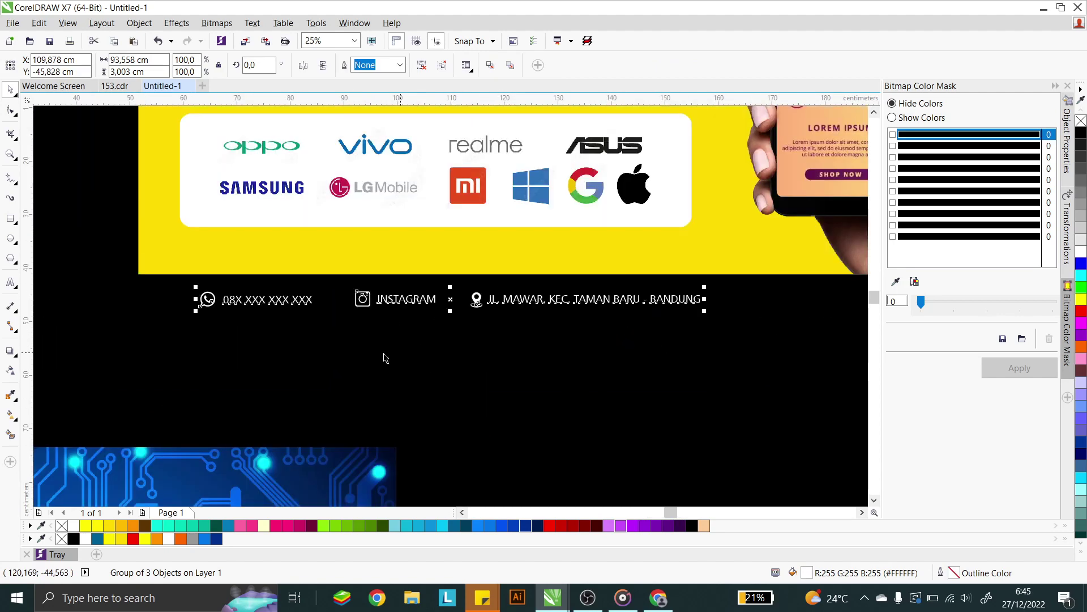
{"action": "scroll", "coordinate": [333, 297], "scroll_direction": "down", "scroll_amount": 1}
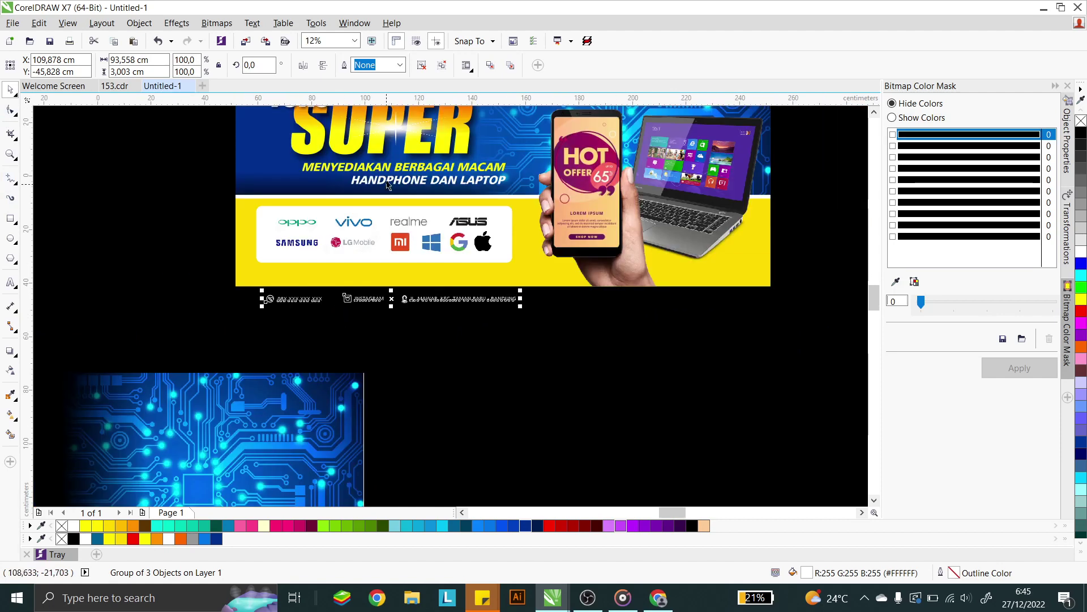
{"action": "scroll", "coordinate": [352, 308], "scroll_direction": "up", "scroll_amount": 1}
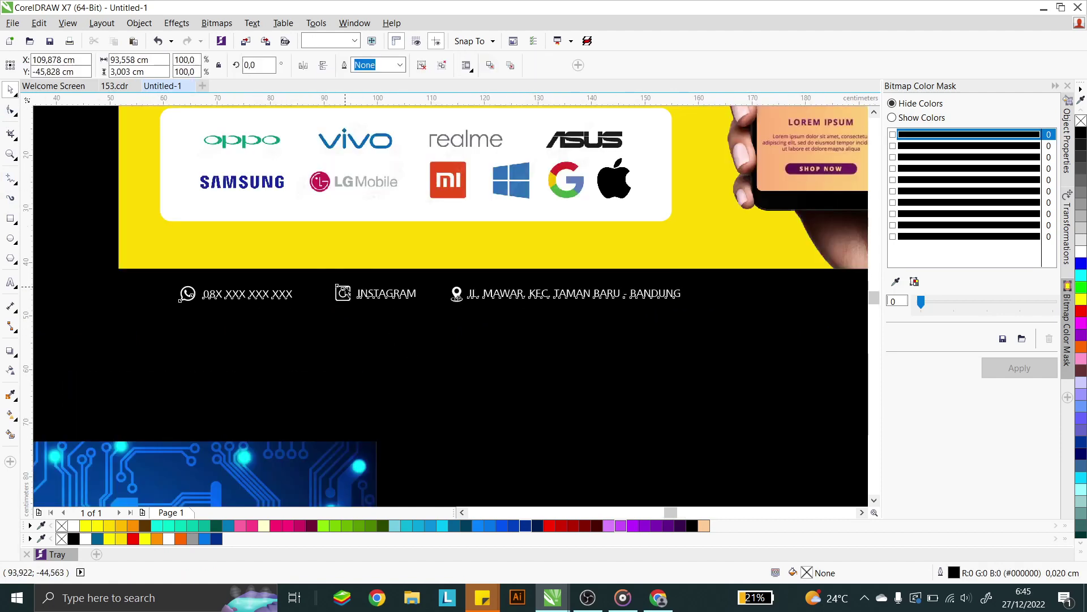
{"action": "scroll", "coordinate": [347, 309], "scroll_direction": "up", "scroll_amount": 1}
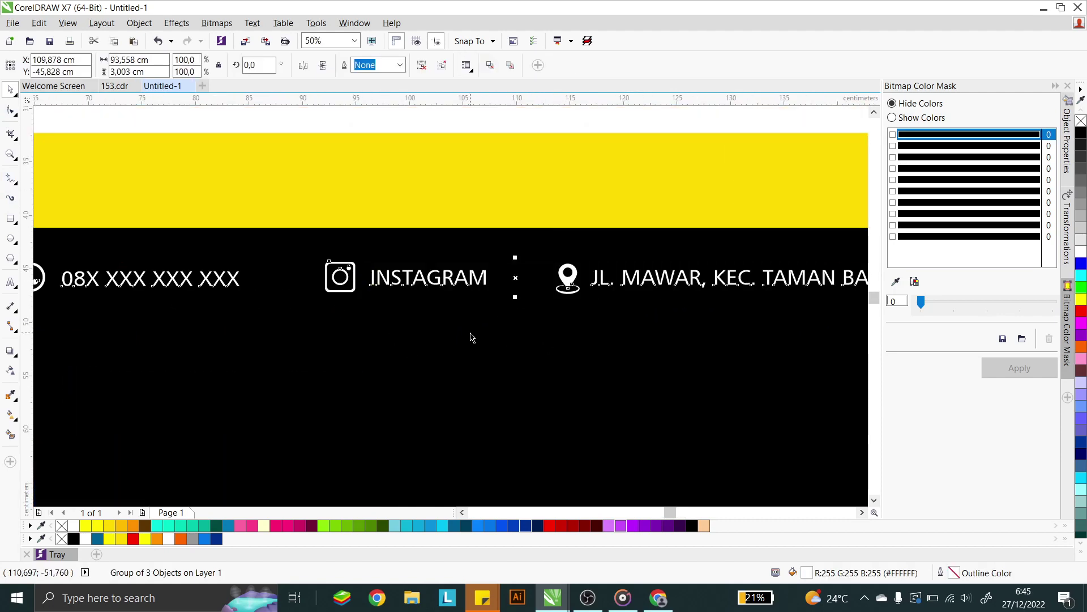
{"action": "scroll", "coordinate": [444, 315], "scroll_direction": "down", "scroll_amount": 1}
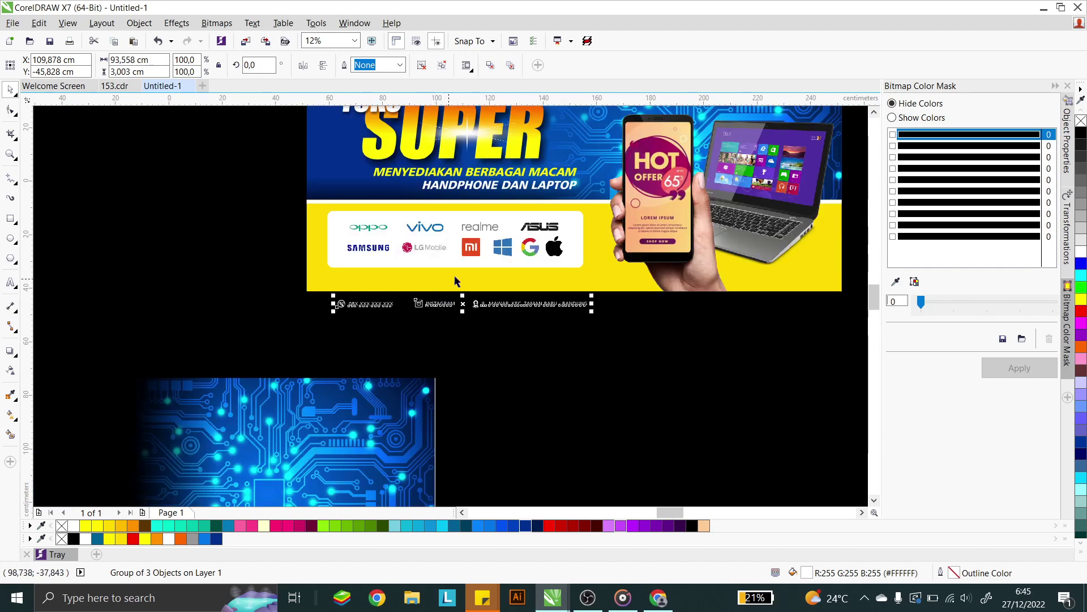
{"action": "scroll", "coordinate": [463, 183], "scroll_direction": "up", "scroll_amount": 1}
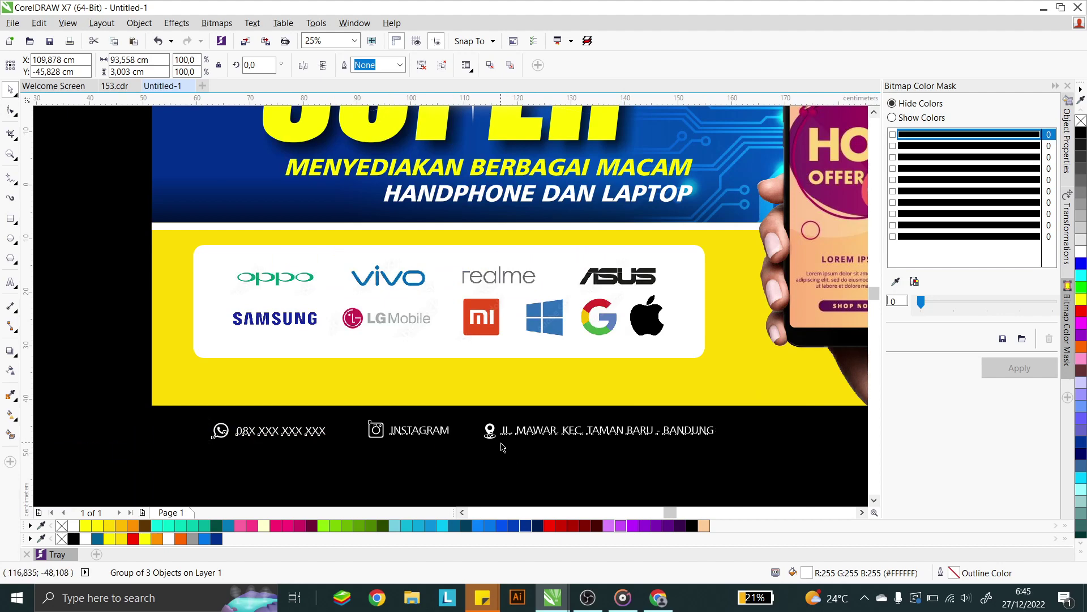
Move the contact details group about 8.4 cm up onto the yellow strip below the logo panel and colour it black
{"action": "left_click", "coordinate": [425, 477]}
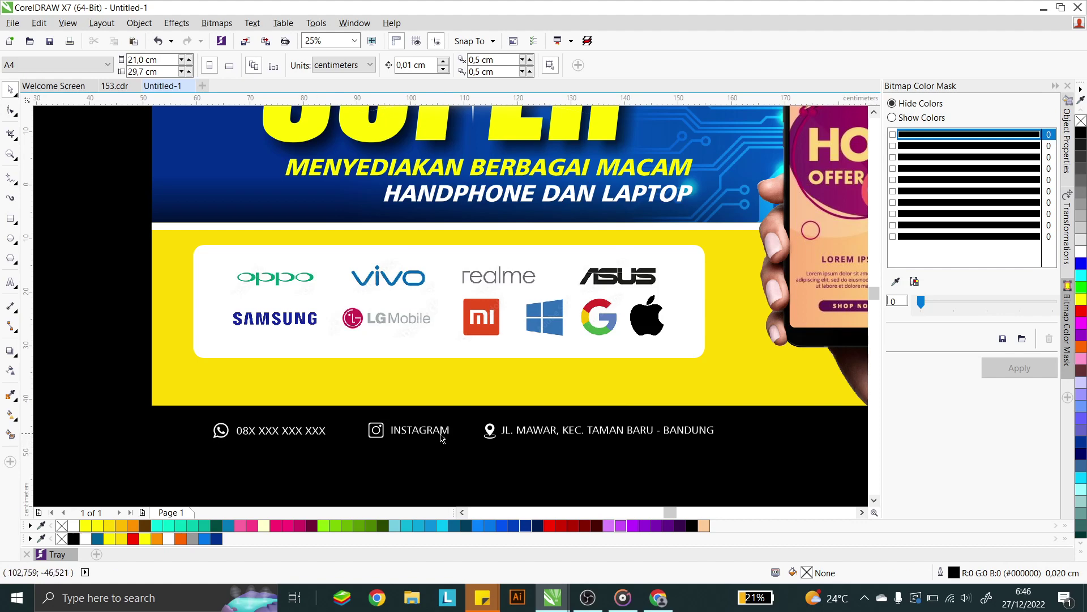
{"action": "left_click_drag", "start_coordinate": [776, 461], "coordinate": [128, 403]}
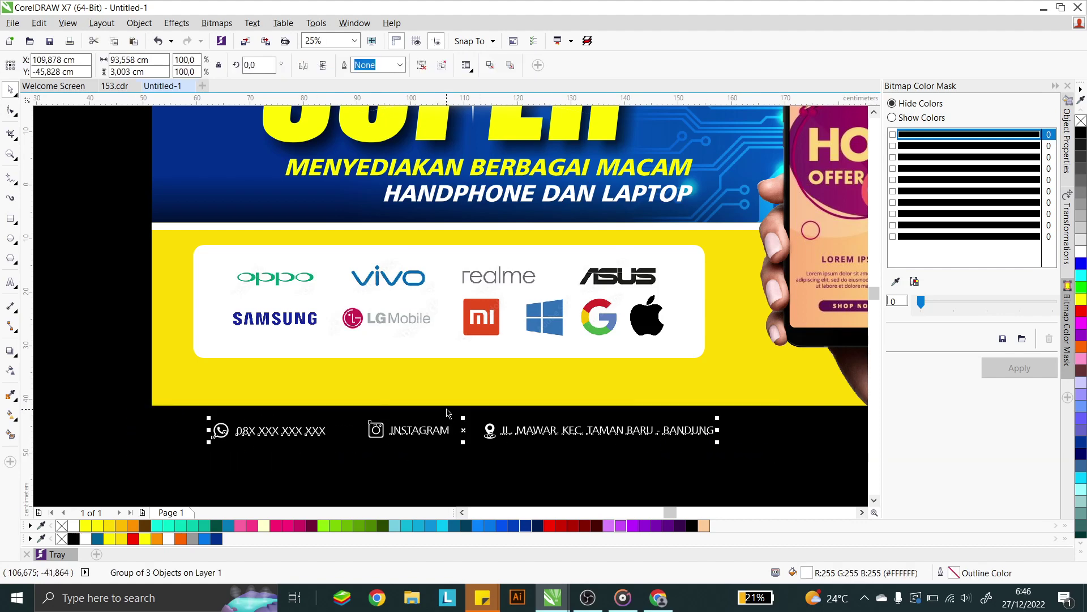
{"action": "left_click_drag", "start_coordinate": [438, 429], "coordinate": [429, 385]}
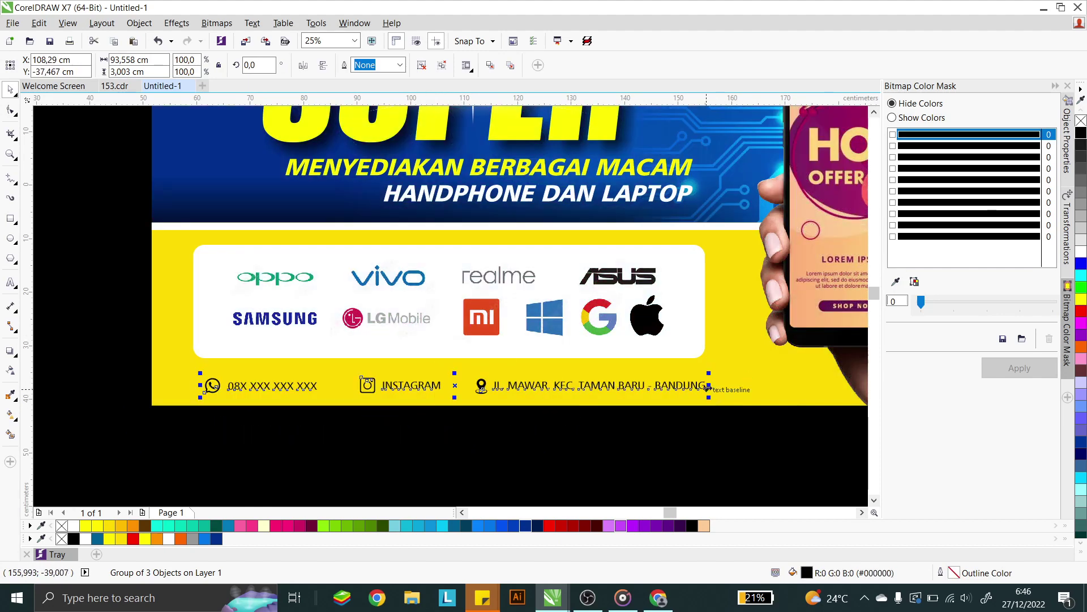
Scale the contact details group proportionally to about 107.2 cm wide
{"action": "key", "text": "Escape"}
{"action": "left_click", "coordinate": [496, 385]}
{"action": "left_click_drag", "start_coordinate": [711, 374], "coordinate": [783, 358]}
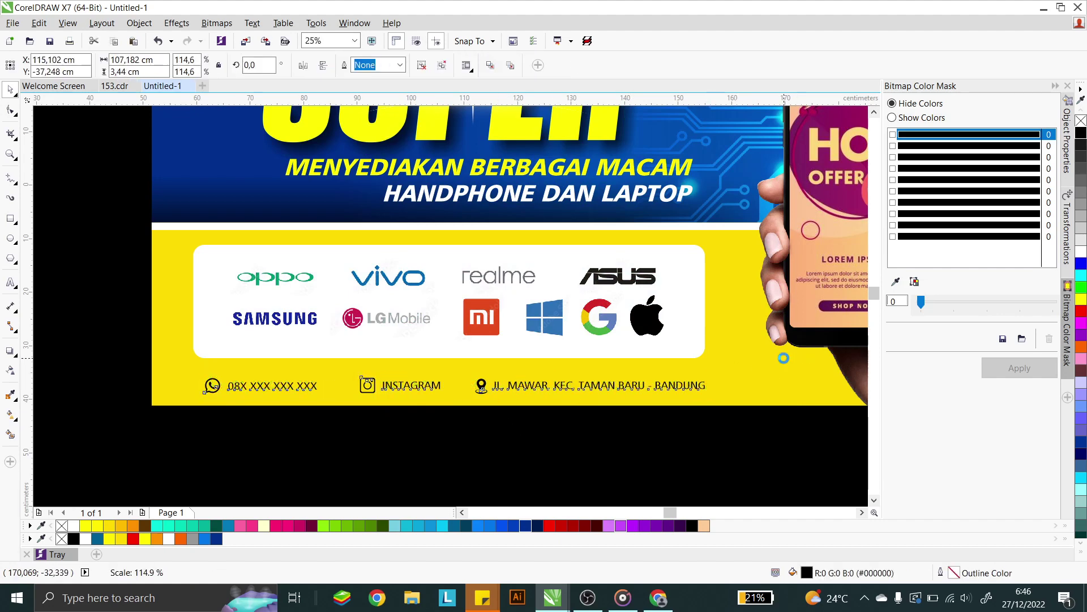
{"action": "left_click_drag", "start_coordinate": [643, 383], "coordinate": [646, 437]}
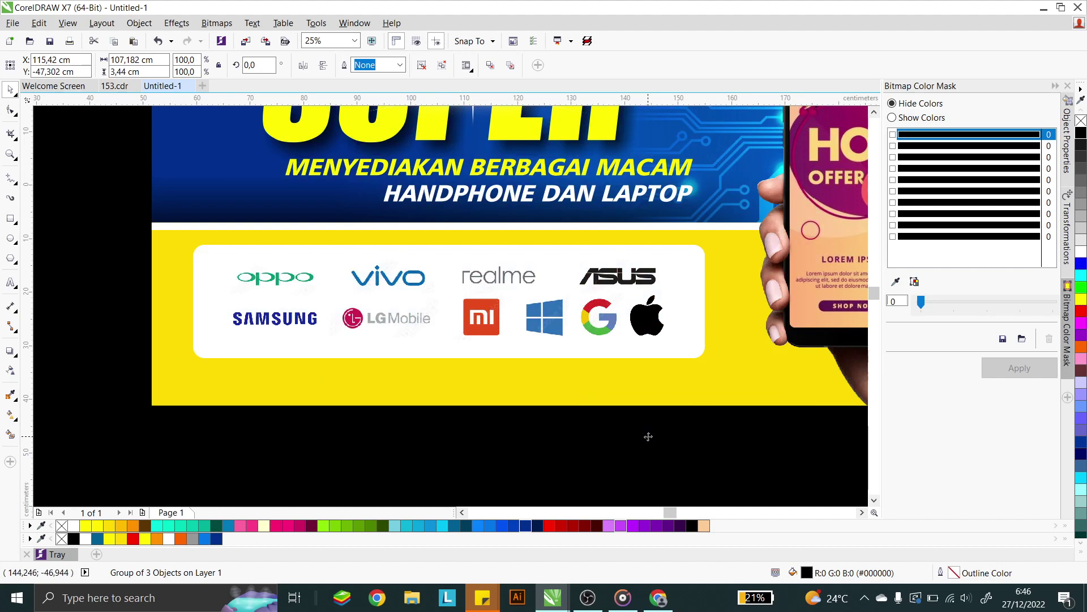
{"action": "key", "text": "ctrl+z"}
{"action": "key", "text": "Escape"}
Nudge the contact details group left so that it starts near the white panel's left edge
{"action": "scroll", "coordinate": [413, 381], "scroll_direction": "down", "scroll_amount": 2}
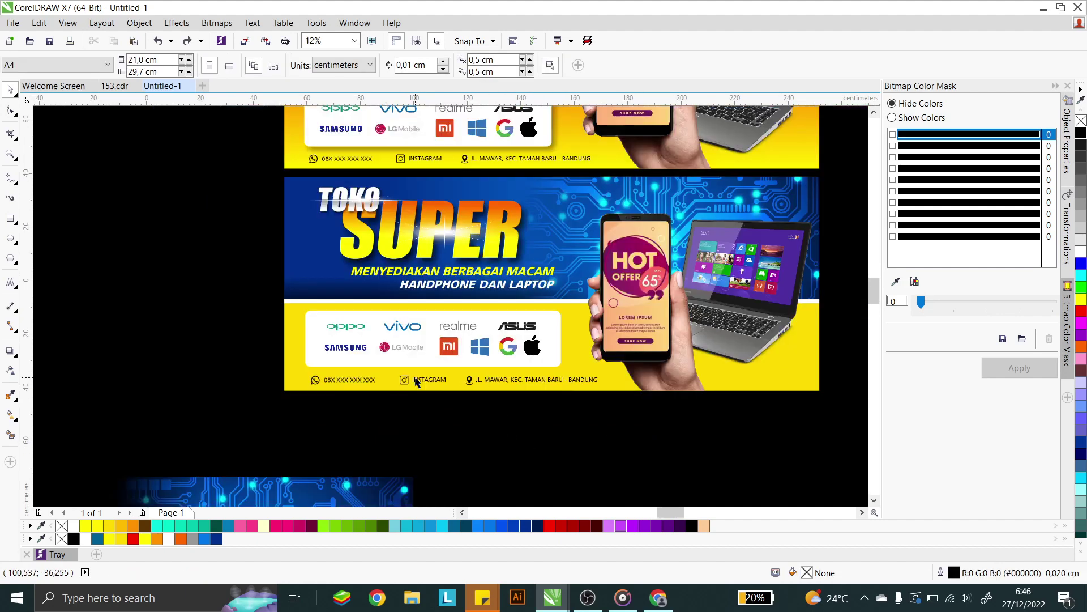
{"action": "scroll", "coordinate": [371, 386], "scroll_direction": "up", "scroll_amount": 2}
{"action": "left_click_drag", "start_coordinate": [311, 379], "coordinate": [318, 381]}
Apply a vertical linear fountain fill to the banner's yellow rectangle, with orange at the top fading to yellow at the bottom
{"action": "left_click", "coordinate": [272, 303]}
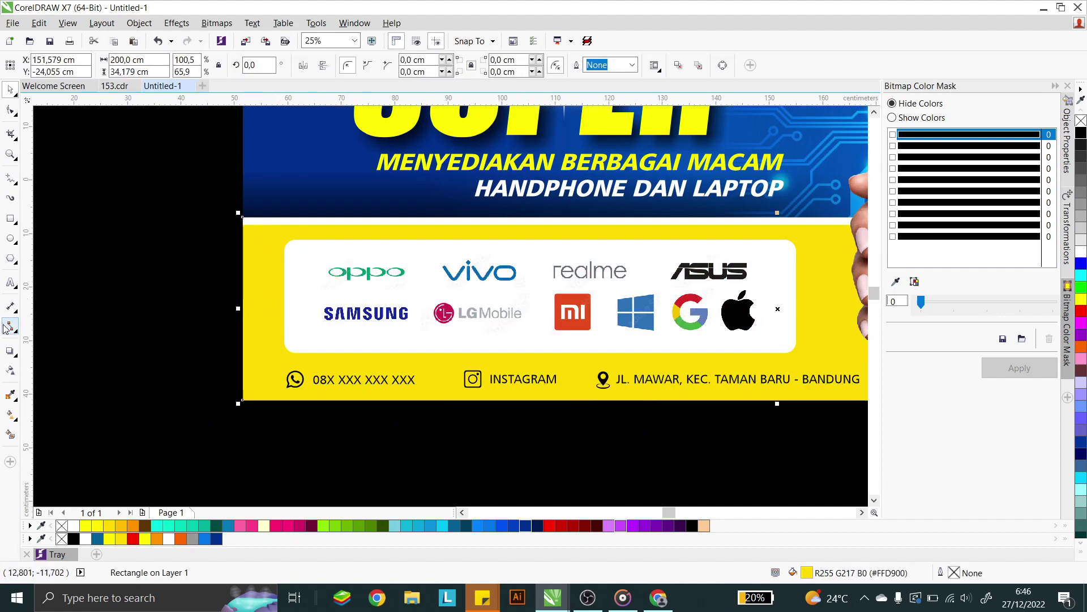
{"action": "left_click", "coordinate": [11, 416]}
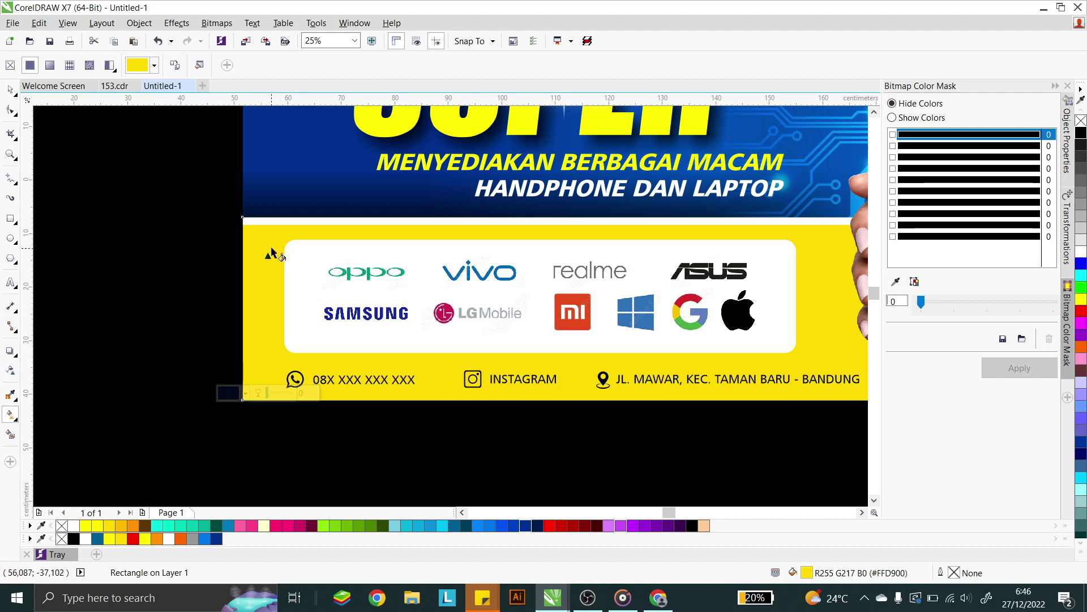
{"action": "left_click_drag", "start_coordinate": [271, 248], "coordinate": [268, 379]}
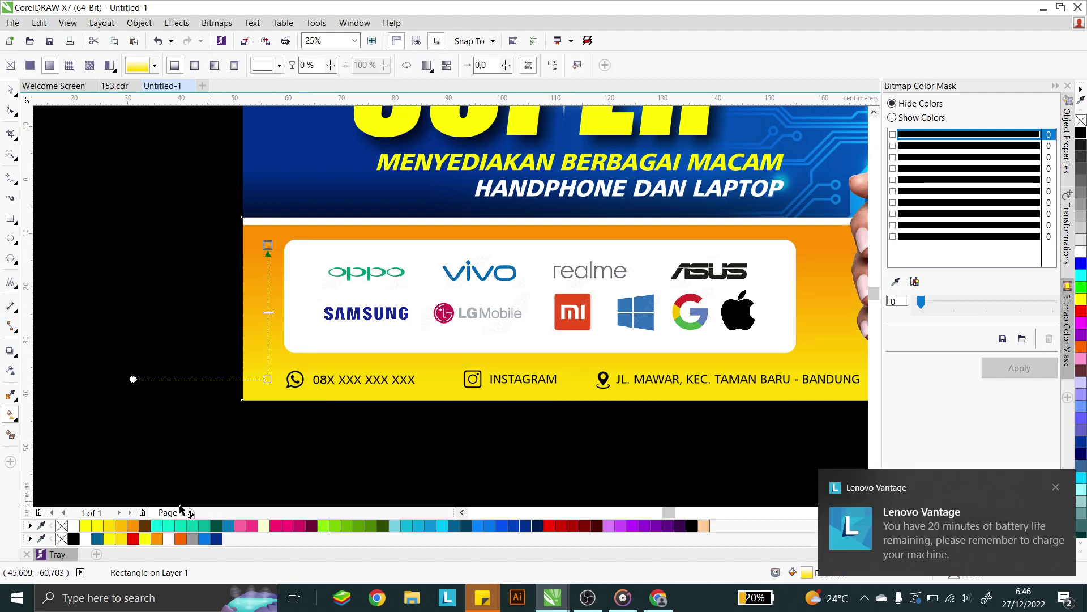
{"action": "left_click", "coordinate": [1081, 347]}
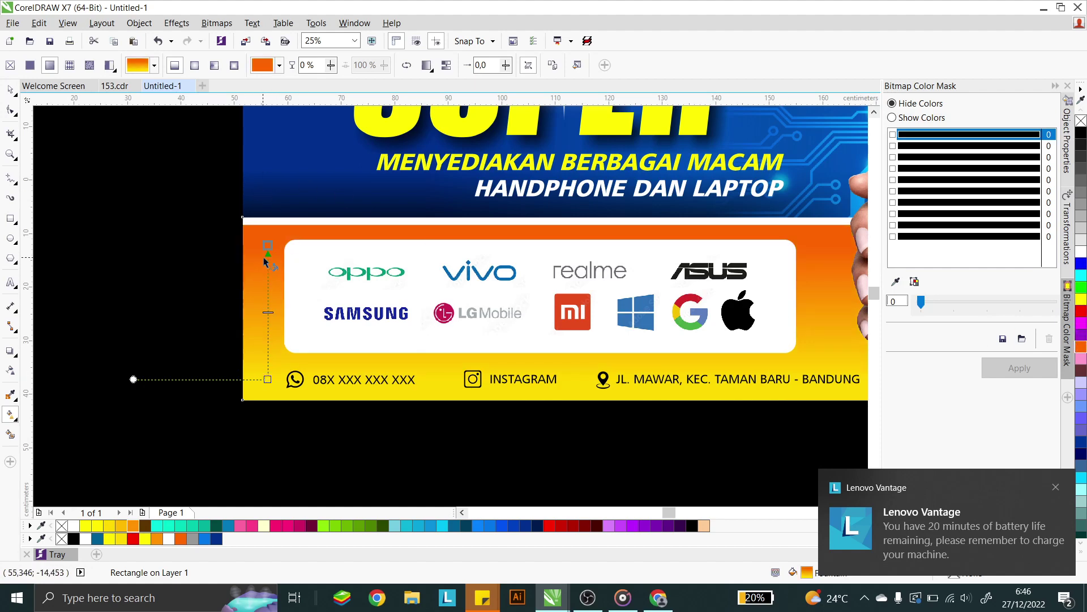
Extend the gradient's orange end to the rectangle's top edge and raise its yellow end slightly above the contact details
{"action": "left_click_drag", "start_coordinate": [267, 249], "coordinate": [268, 209]}
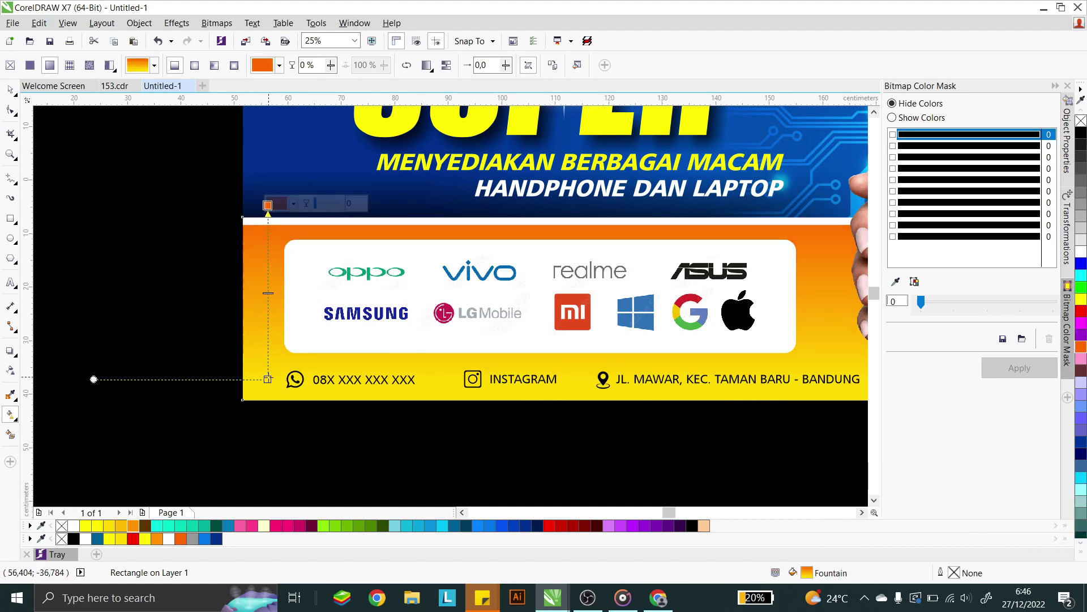
{"action": "left_click_drag", "start_coordinate": [268, 379], "coordinate": [268, 360]}
{"action": "left_click_drag", "start_coordinate": [268, 205], "coordinate": [268, 213]}
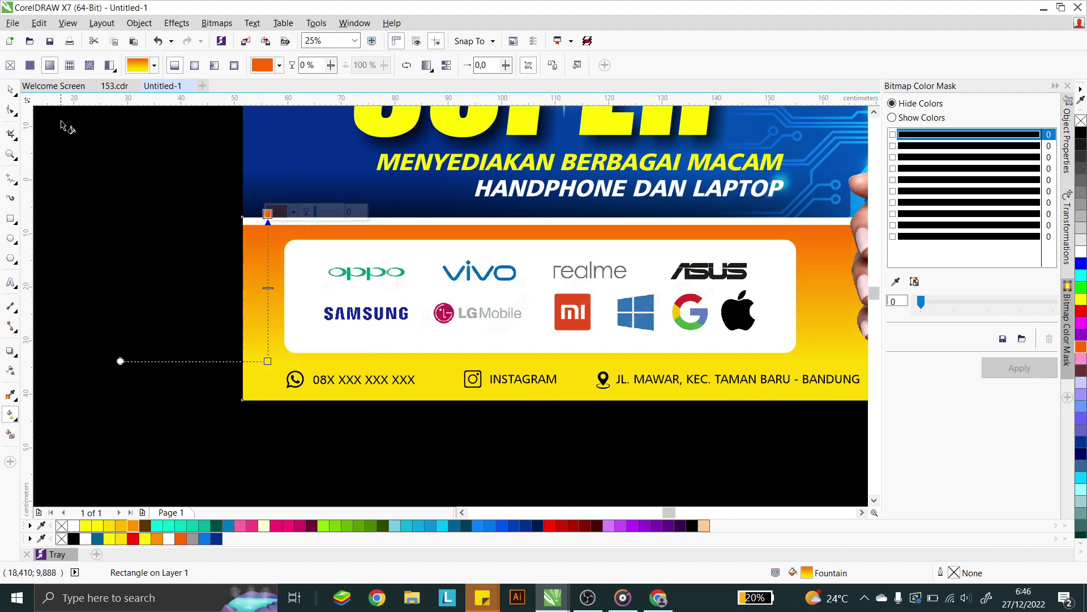
Delete the leftover blue circuit-board bitmap lying below the two banners
{"action": "left_click", "coordinate": [10, 90]}
{"action": "key", "text": "Escape"}
{"action": "scroll", "coordinate": [411, 259], "scroll_direction": "down", "scroll_amount": 4}
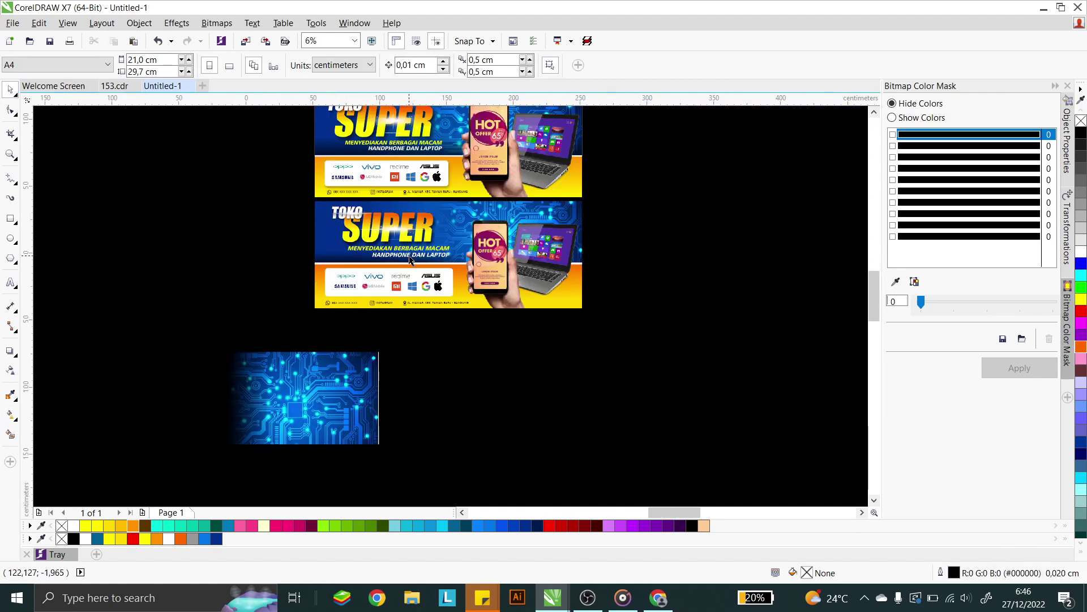
{"action": "left_click", "coordinate": [364, 348]}
{"action": "key", "text": "Delete"}
Frame both banners together and show them in a full-screen preview to compare the recreated design with the original
{"action": "scroll", "coordinate": [460, 325], "scroll_direction": "down", "scroll_amount": 2}
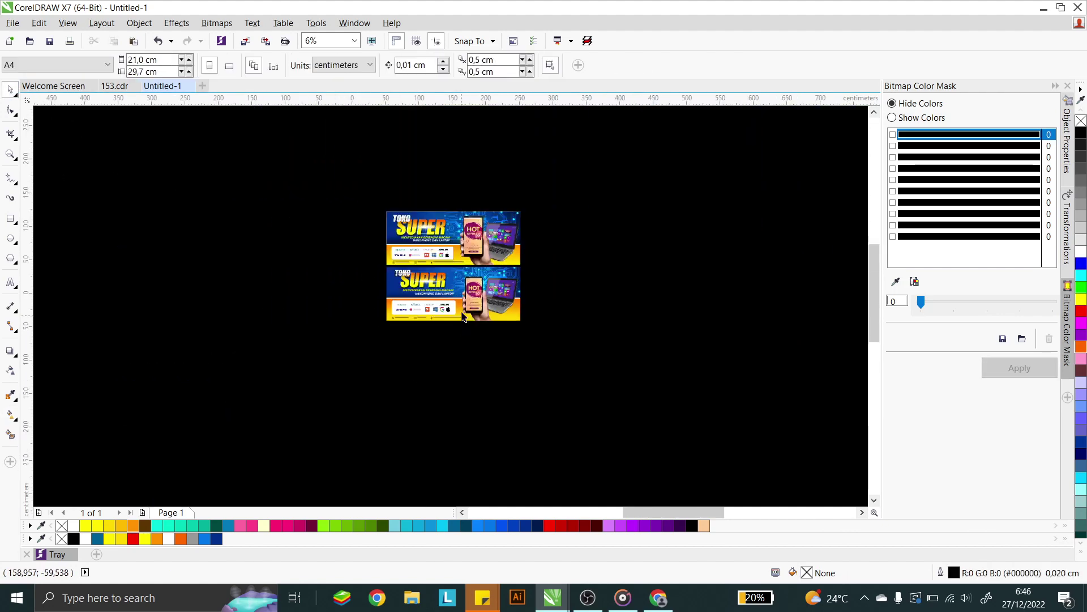
{"action": "scroll", "coordinate": [464, 264], "scroll_direction": "up", "scroll_amount": 2}
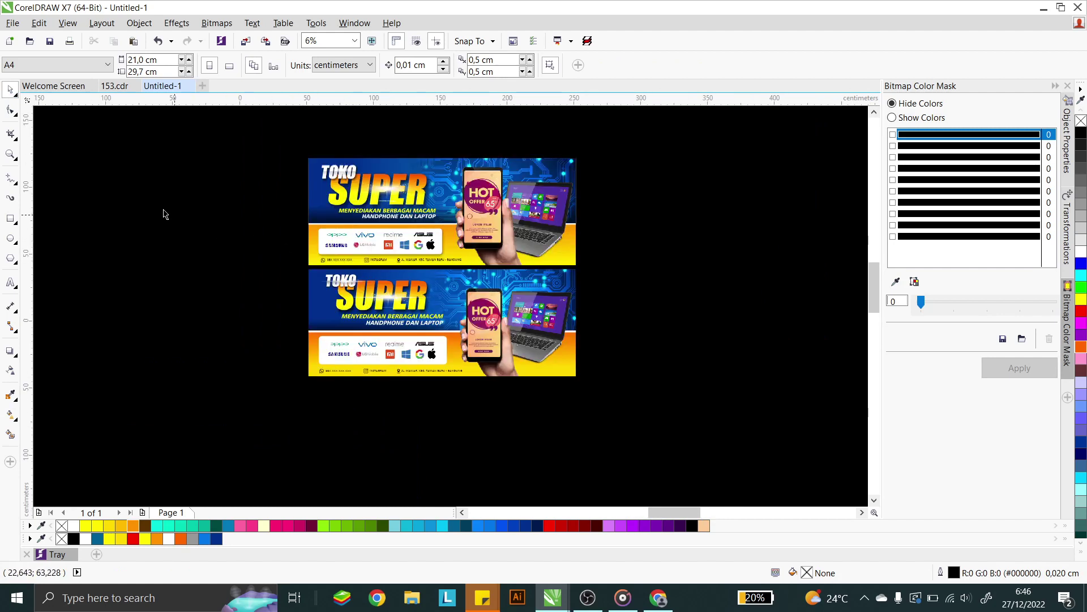
{"action": "left_click", "coordinate": [10, 154]}
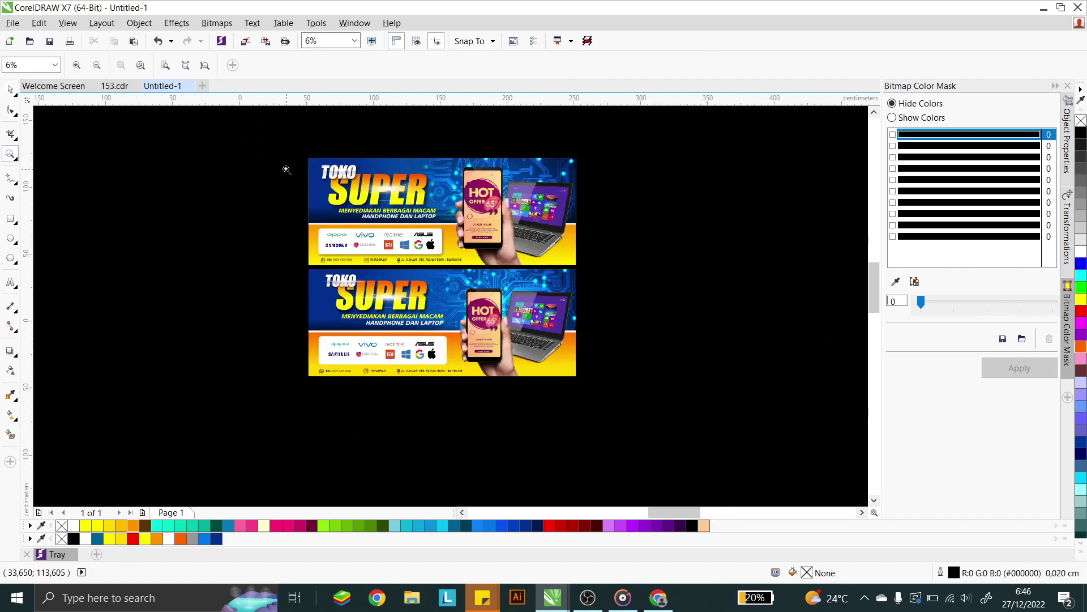
{"action": "left_click_drag", "start_coordinate": [301, 151], "coordinate": [581, 381]}
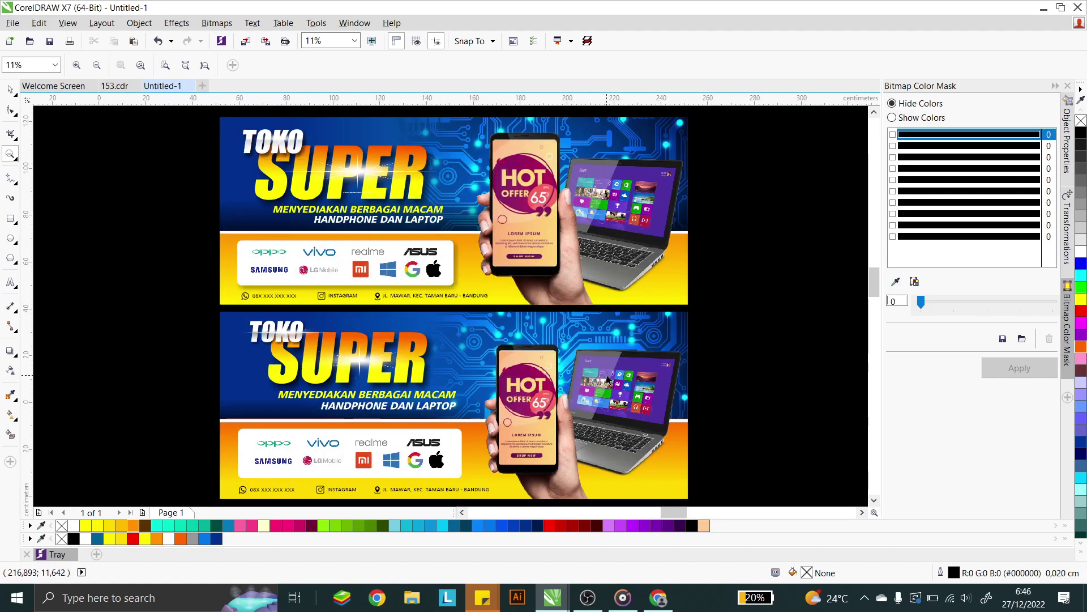
{"action": "key", "text": "F9"}
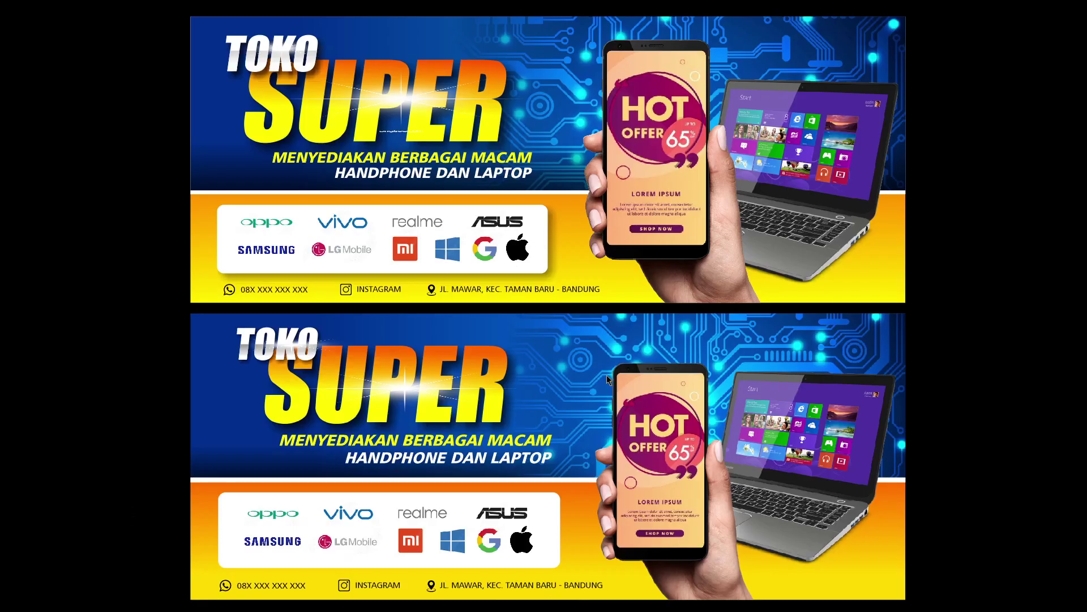